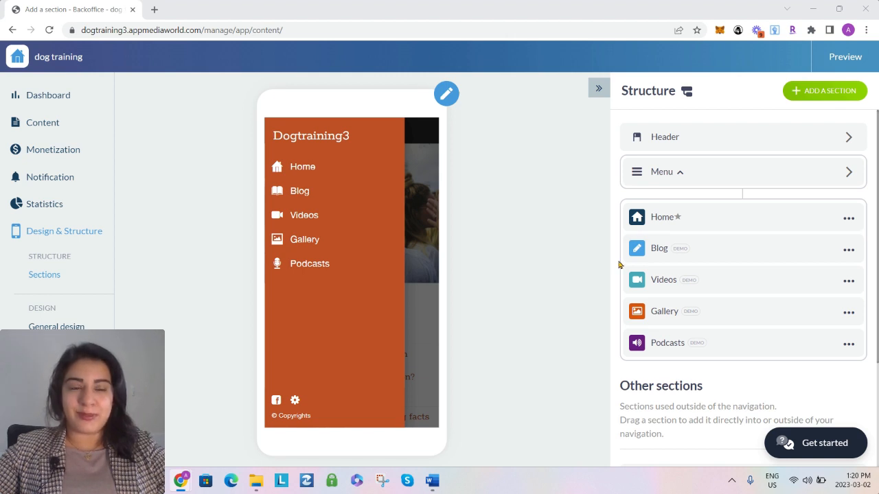
Open the list of section types that can be added and examine the available features
left_click(814, 102)
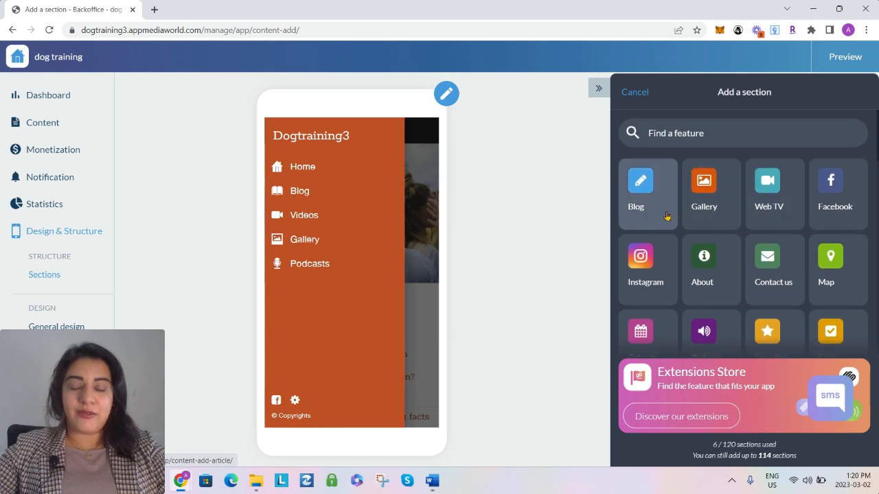
scroll(711, 192, "down", 1)
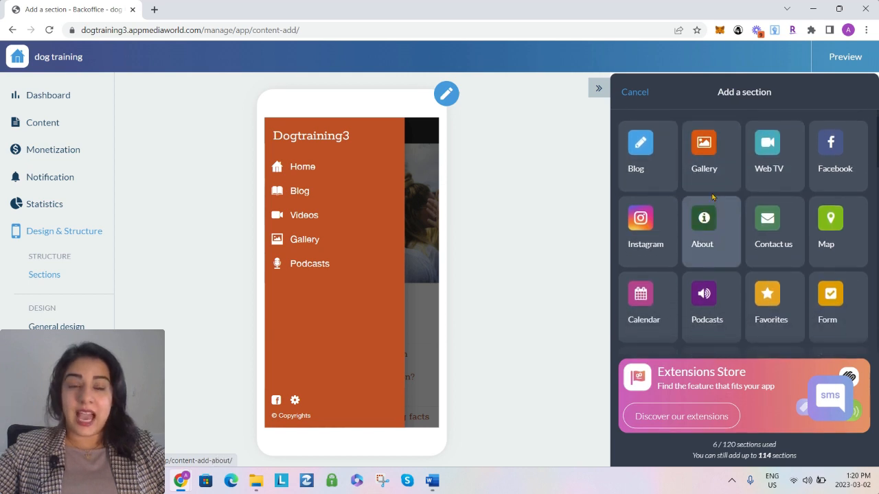
scroll(711, 192, "up", 1)
scroll(711, 192, "down", 1)
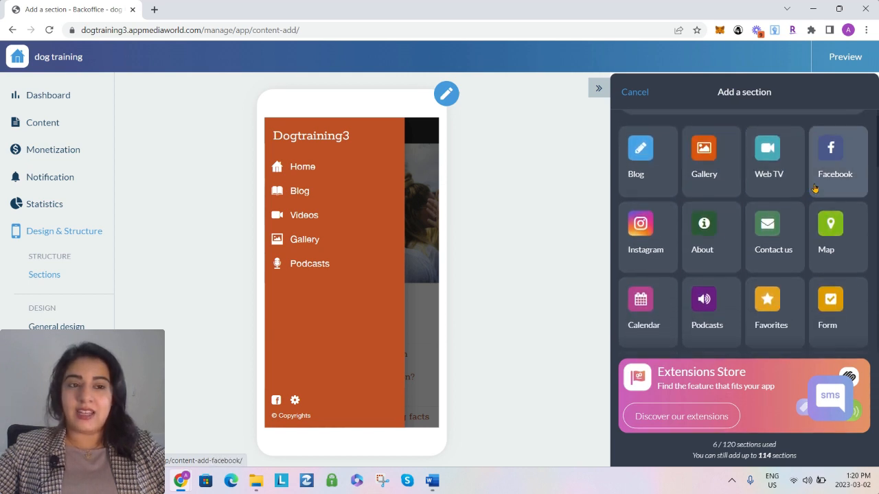
scroll(799, 271, "down", 1)
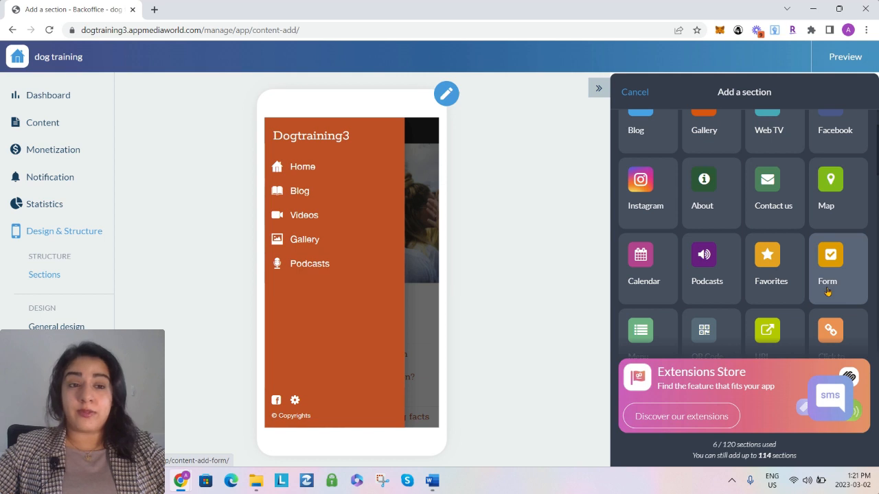
scroll(828, 281, "down", 1)
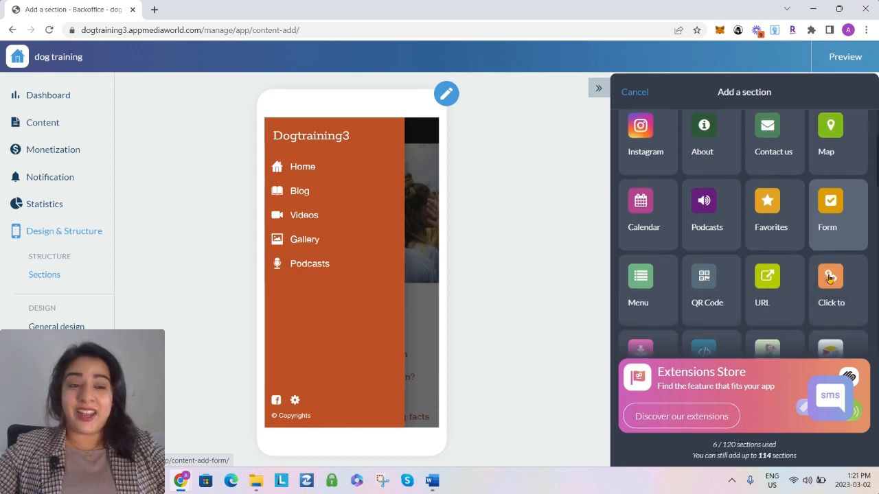
scroll(829, 277, "down", 1)
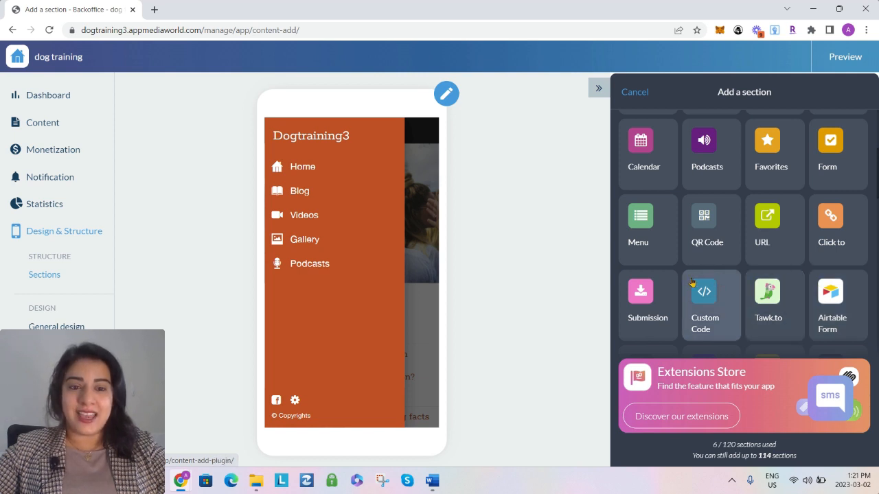
scroll(677, 274, "up", 3)
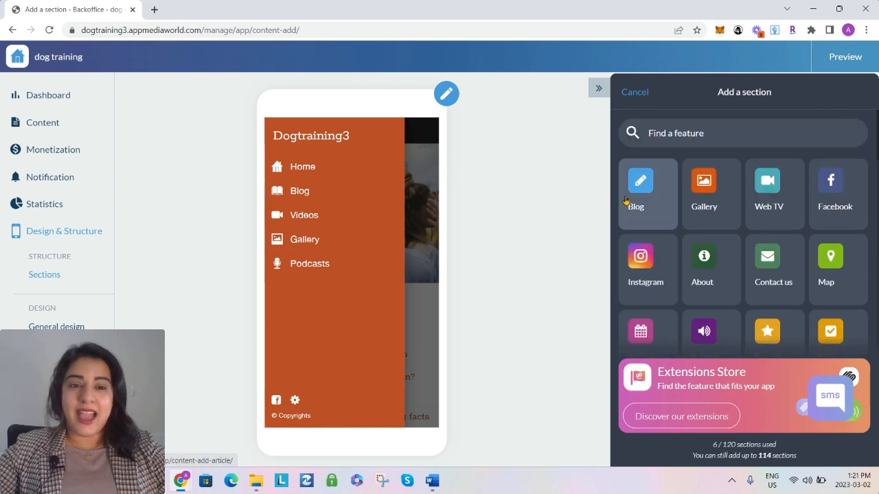
Add a new Blog section titled "Dog Care" to the app structure
left_click(637, 200)
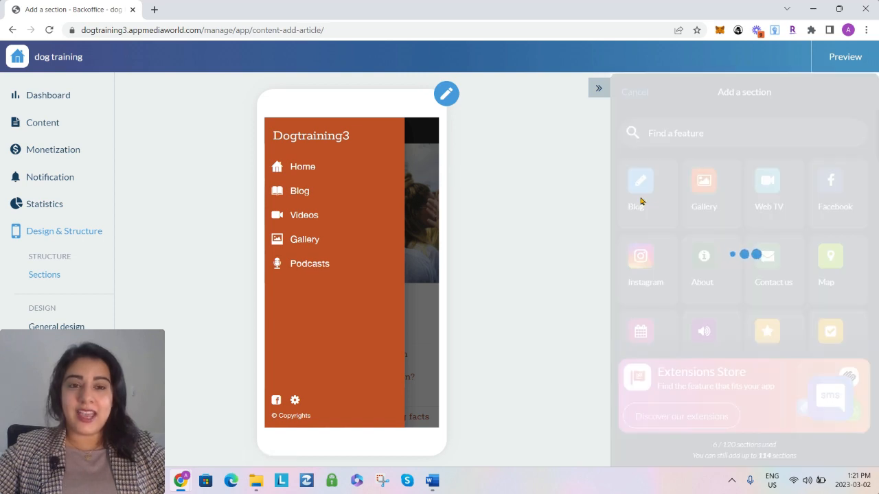
double_click(654, 134)
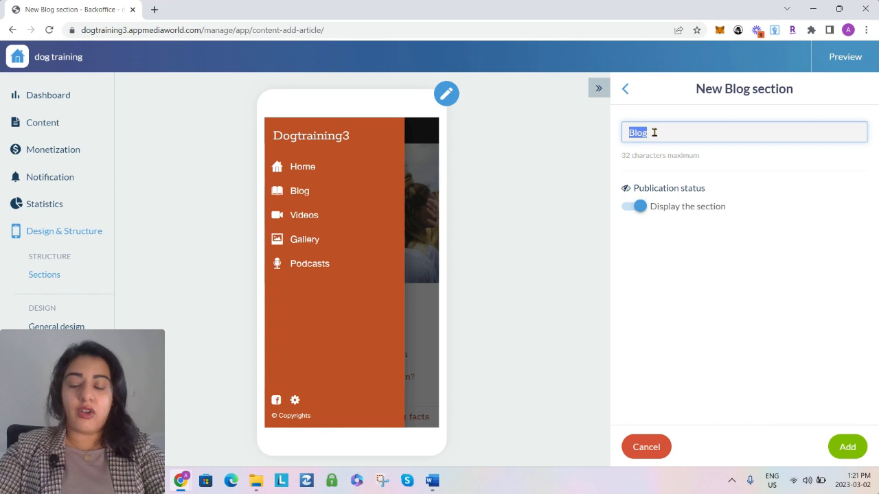
type("Dog Care")
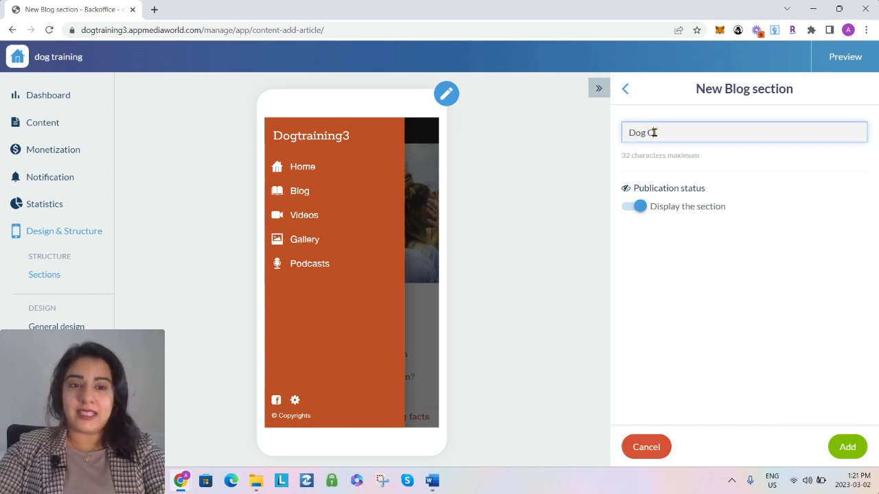
left_click(846, 448)
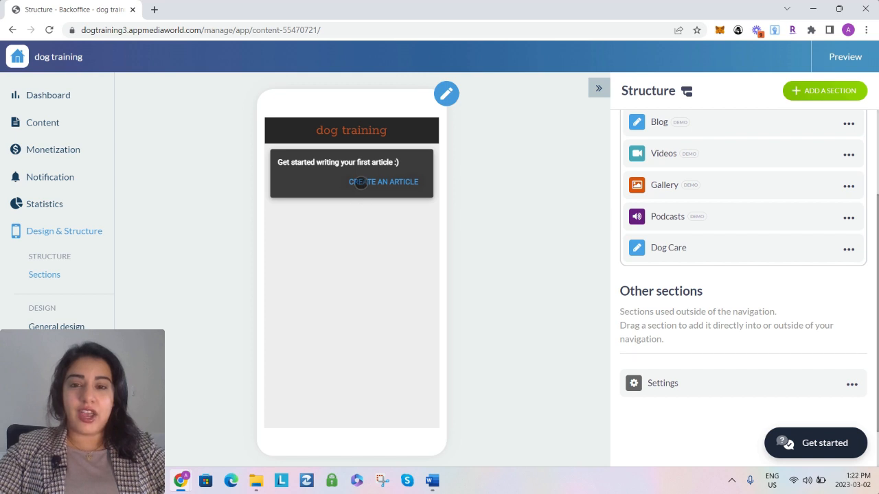
Start a new article in the Dog Care section and open the Dog Care document in Word with editing enabled
left_click(360, 182)
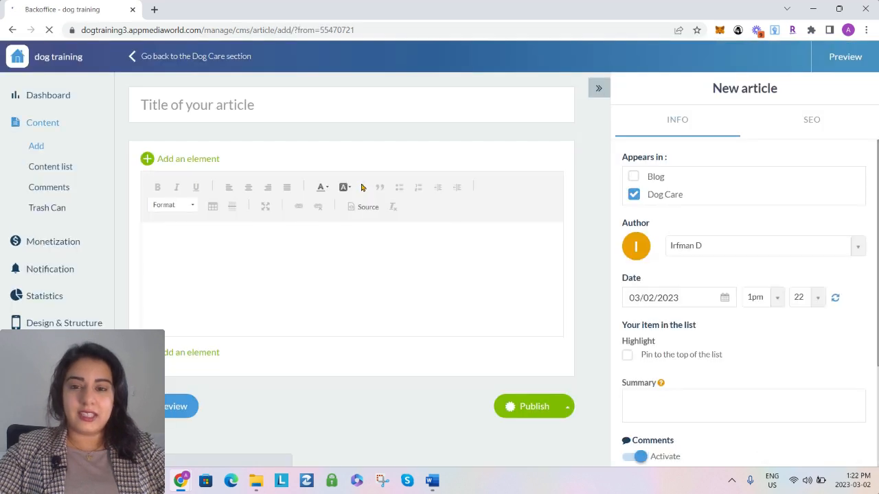
left_click(255, 484)
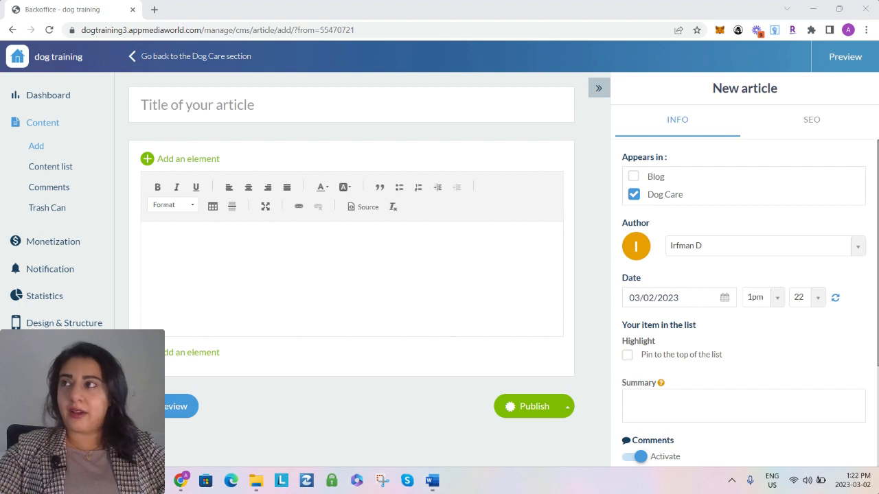
left_click_drag(1, 144, 613, 60)
left_click(742, 92)
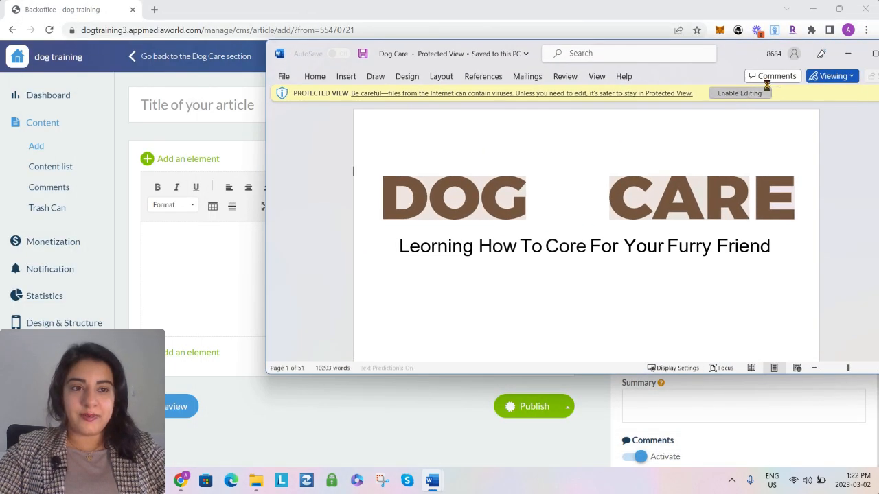
Copy the "Introduction" heading from the Dog Care Word document and paste it as the article's title
scroll(696, 259, "down", 3)
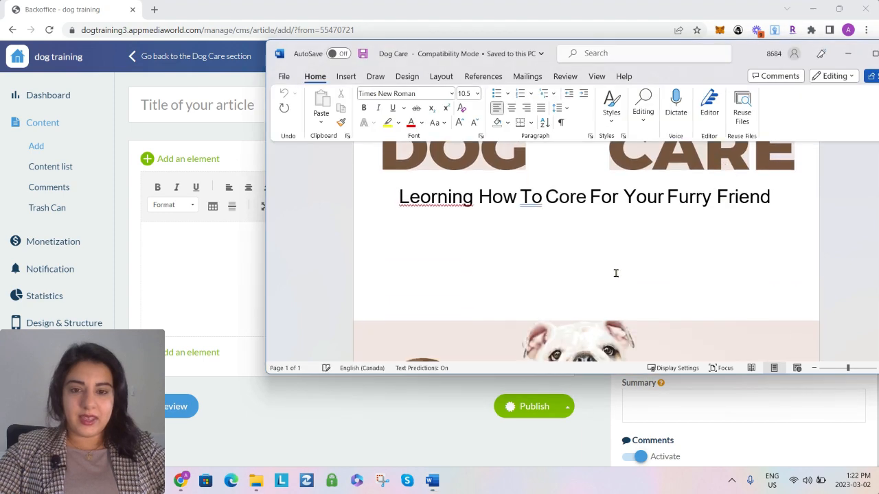
scroll(494, 228, "down", 3)
scroll(495, 228, "down", 10)
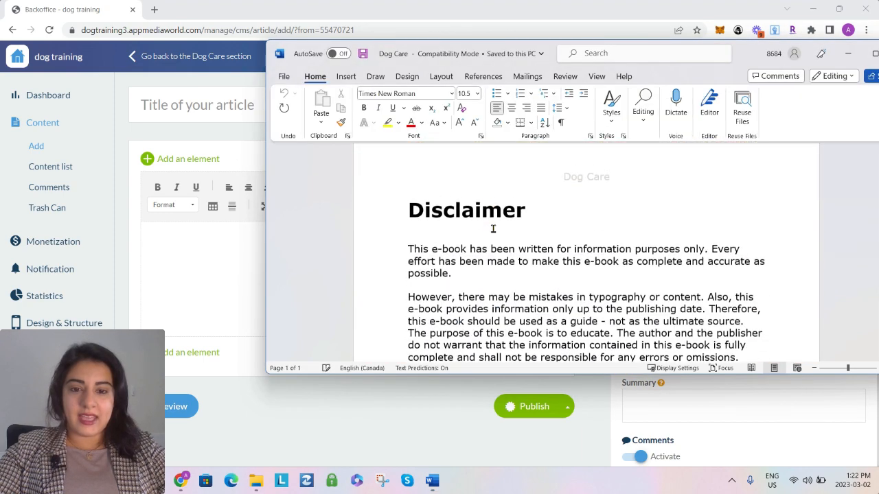
scroll(493, 229, "down", 15)
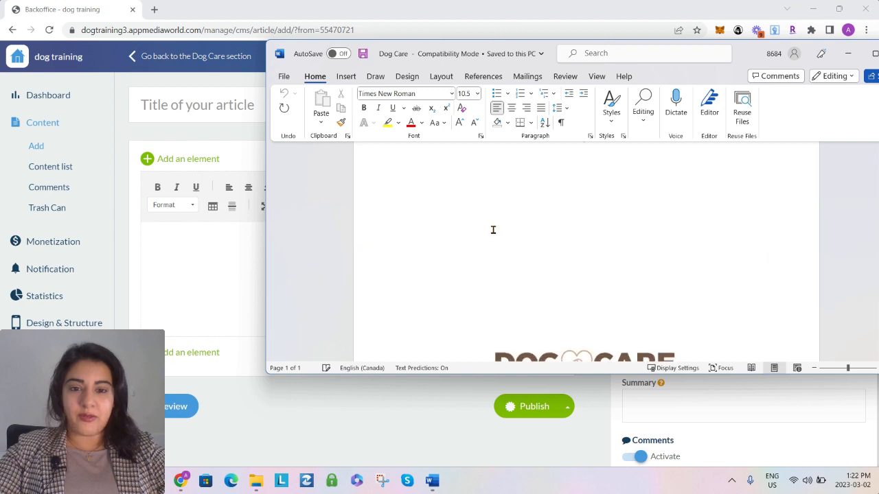
scroll(493, 233, "down", 10)
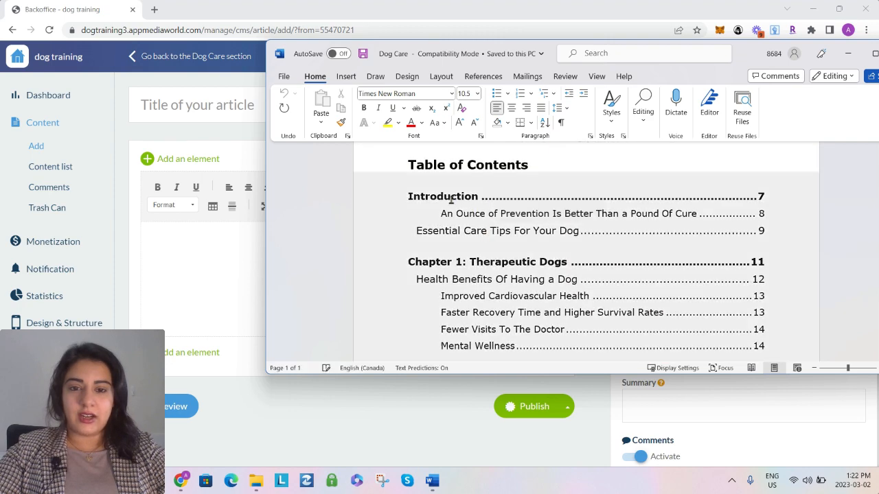
scroll(465, 232, "down", 15)
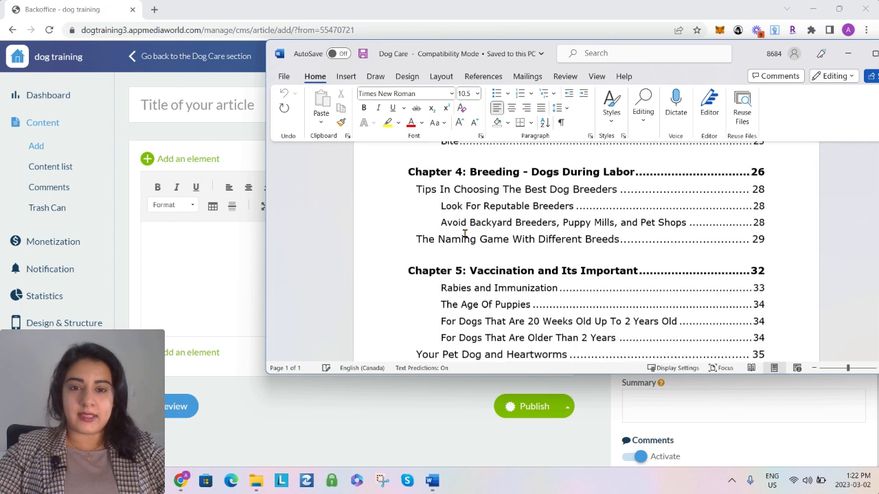
scroll(464, 233, "down", 15)
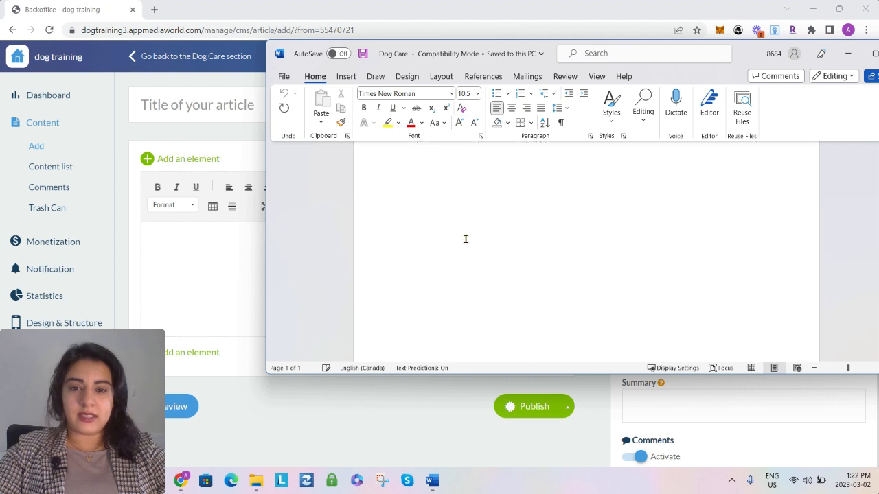
left_click(403, 174)
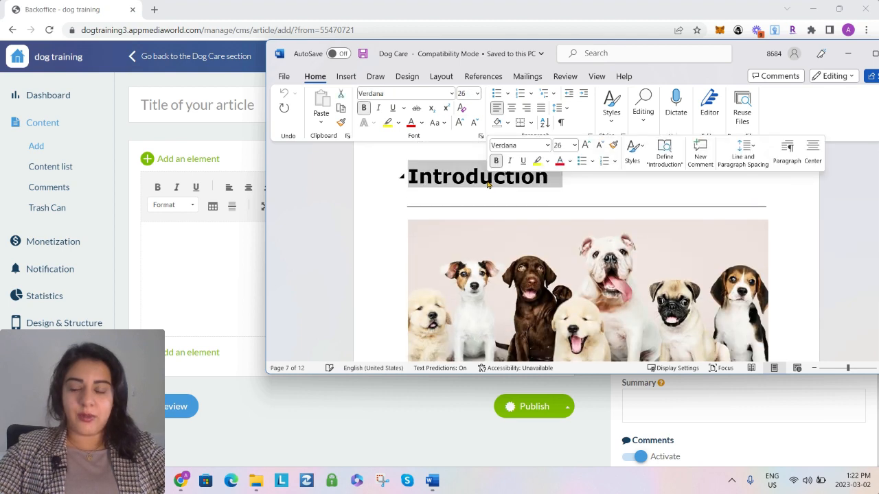
left_click(156, 110)
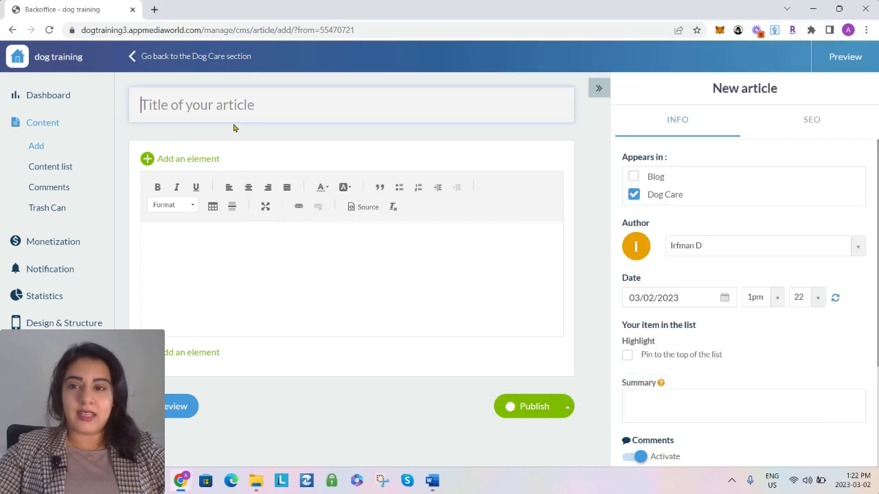
type("Introduction")
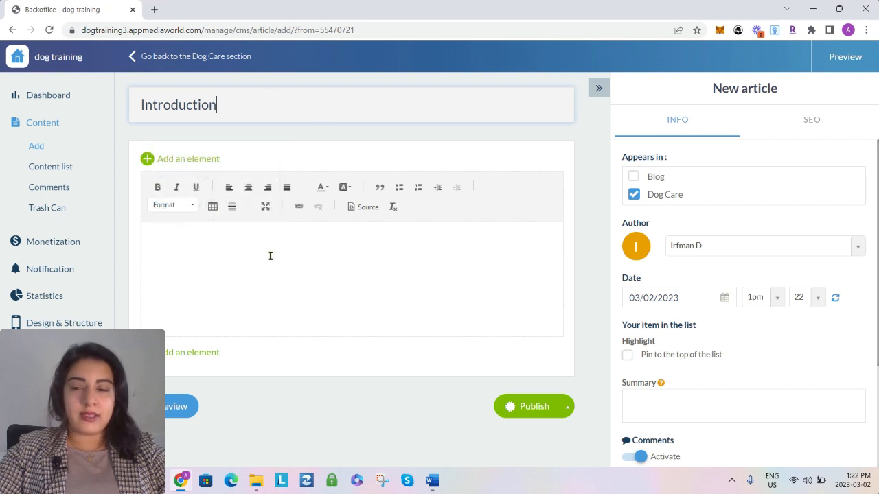
Copy the full Introduction text below the dog photo in the Word document and paste it into the article body
mouse_move(433, 480)
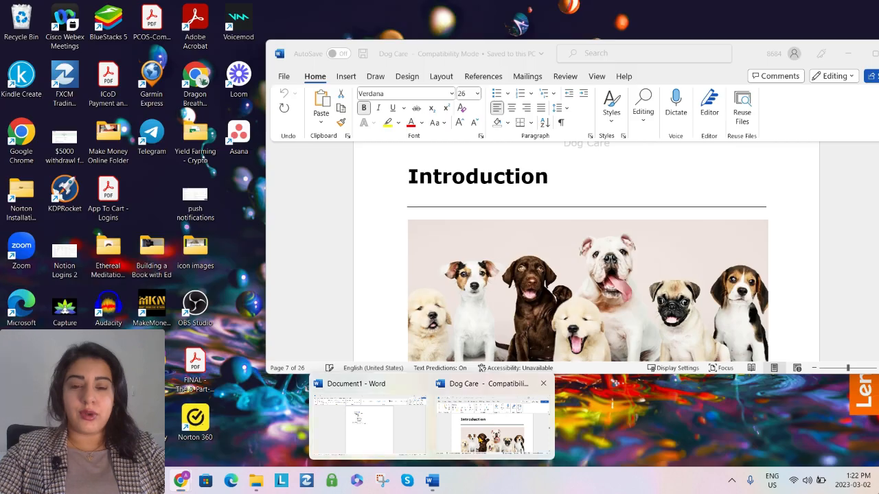
left_click(465, 458)
scroll(544, 285, "down", 15)
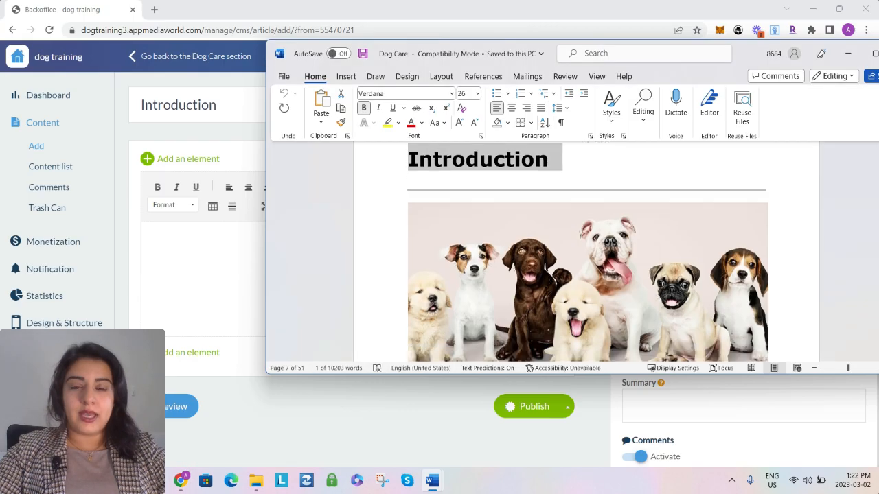
scroll(541, 284, "up", 2)
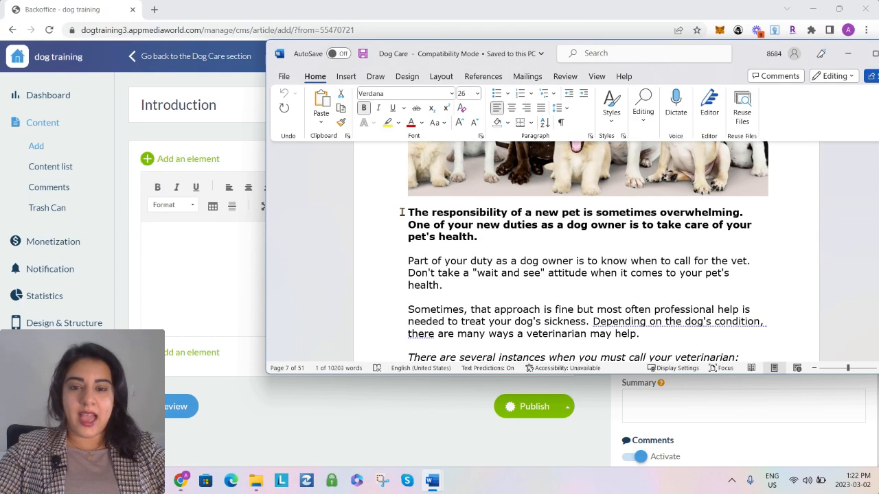
left_click_drag(406, 212, 497, 169)
scroll(627, 320, "down", 15)
scroll(624, 322, "down", 10)
scroll(611, 314, "down", 10)
scroll(608, 311, "down", 5)
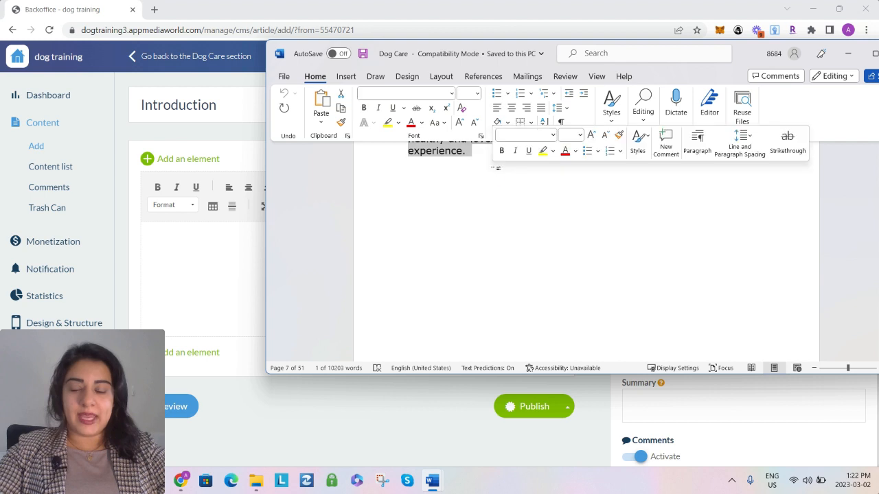
left_click(226, 262)
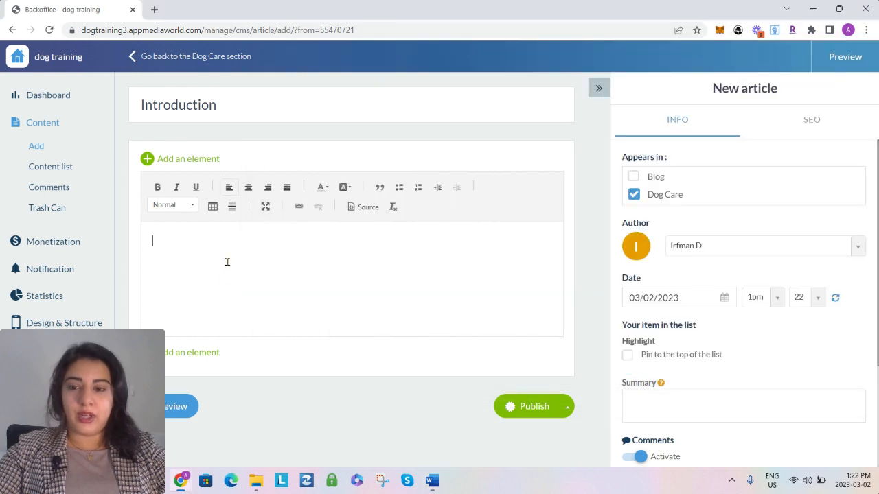
key("ctrl+v")
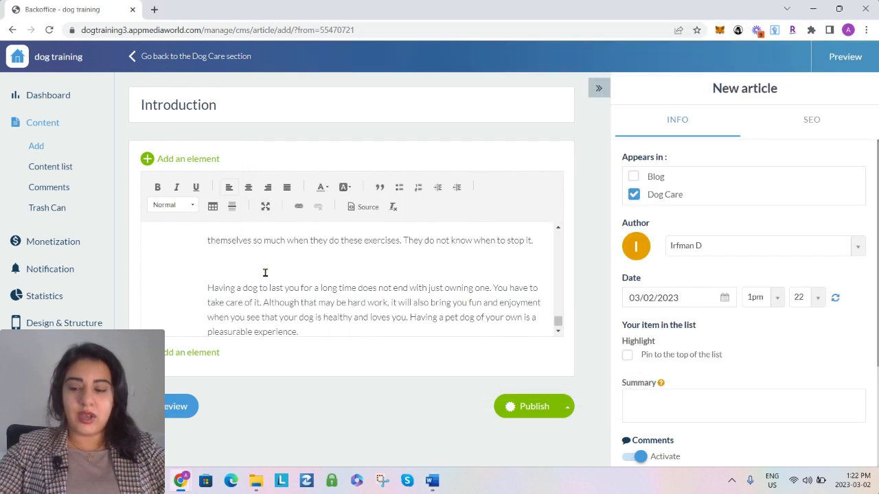
Remove all formatting from the entire pasted text in the article body
key("ctrl+a")
scroll(334, 288, "up", 10)
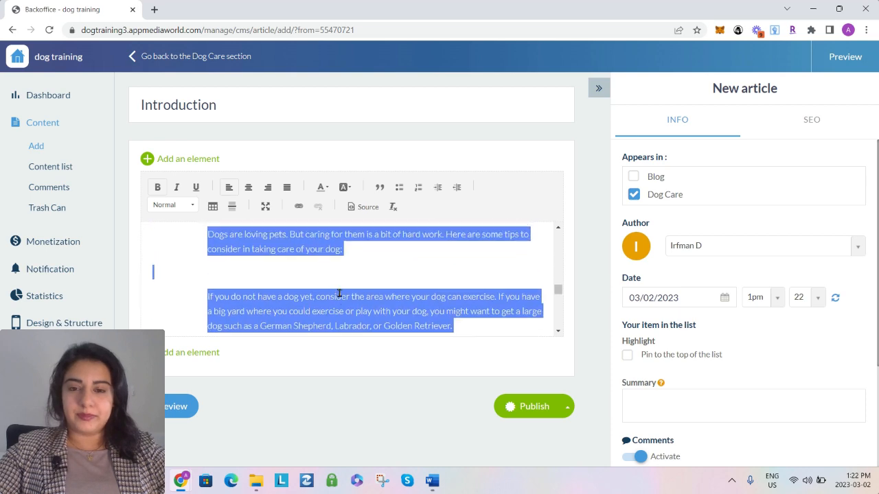
left_click(389, 209)
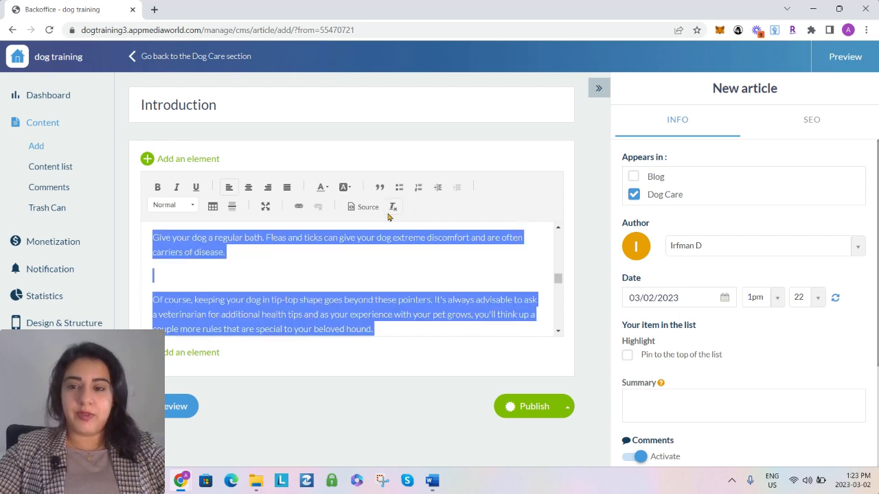
left_click(320, 266)
Delete the blank lines between the opening paragraphs of the article body, down to the list of when to call the veterinarian
scroll(296, 289, "up", 10)
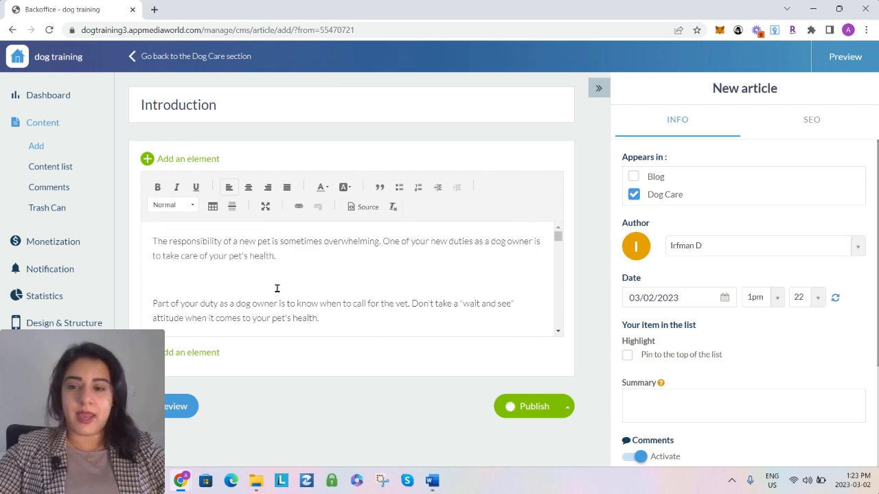
left_click(231, 279)
key("BackSpace")
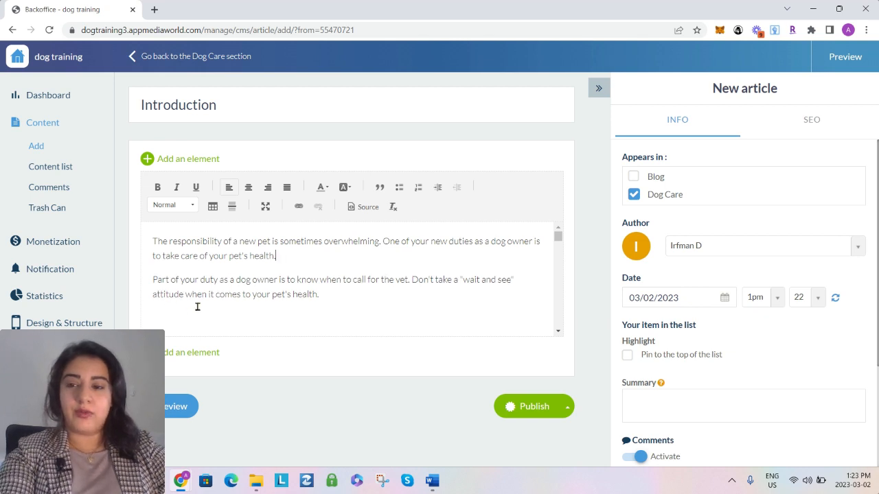
scroll(193, 307, "down", 1)
left_click(176, 284)
key("BackSpace")
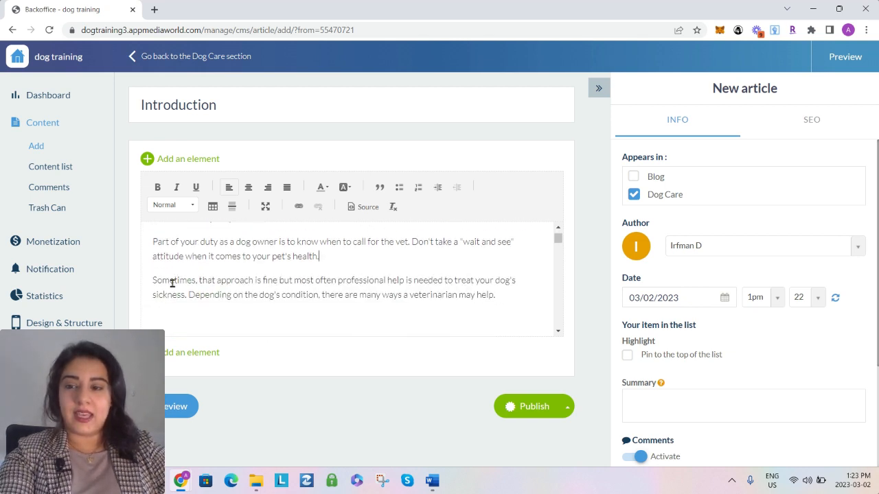
scroll(172, 284, "down", 1)
left_click(171, 284)
key("BackSpace")
left_click(172, 302)
key("BackSpace")
scroll(172, 295, "down", 1)
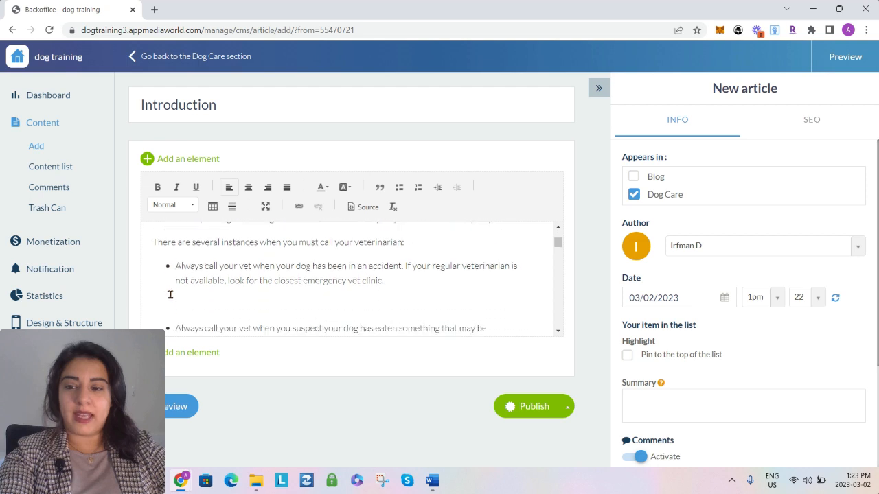
Delete the blank lines between the veterinarian bullet points and before the "An Ounce of Prevention Is Better Than a Pound Of Cure" heading
left_click(169, 292)
key("BackSpace")
scroll(169, 295, "down", 1)
left_click(170, 295)
key("BackSpace")
left_click(169, 295)
key("BackSpace")
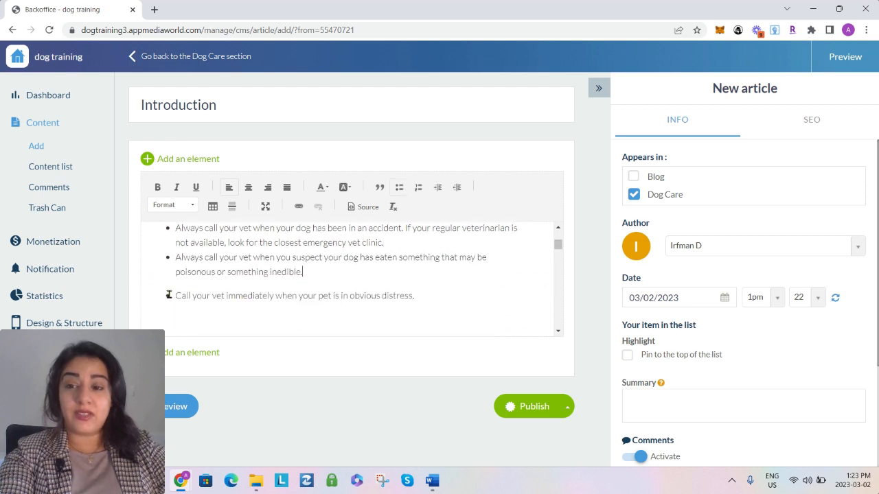
scroll(170, 292, "down", 1)
left_click(170, 290)
key("BackSpace")
scroll(172, 284, "down", 1)
left_click(178, 273)
key("BackSpace")
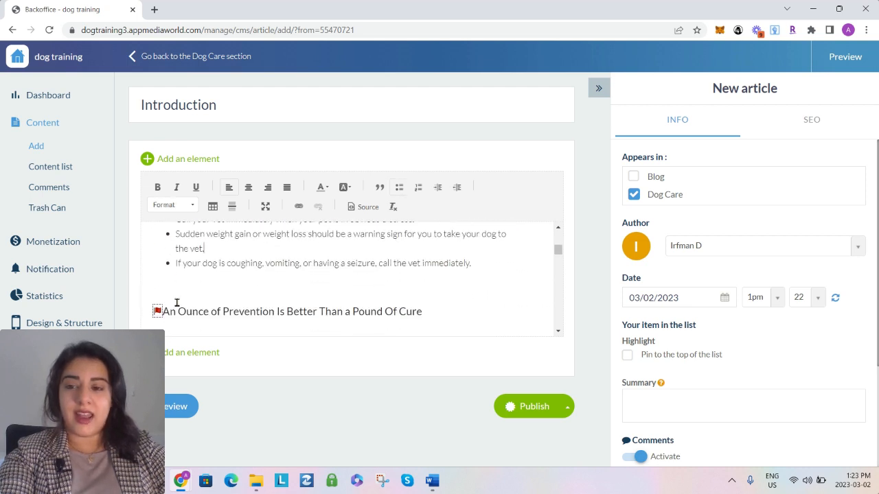
left_click(177, 292)
key("BackSpace")
Delete the blank lines below the "An Ounce of Prevention" heading and between its paragraphs, through the one about keeping the dog on a leash
left_click(165, 299)
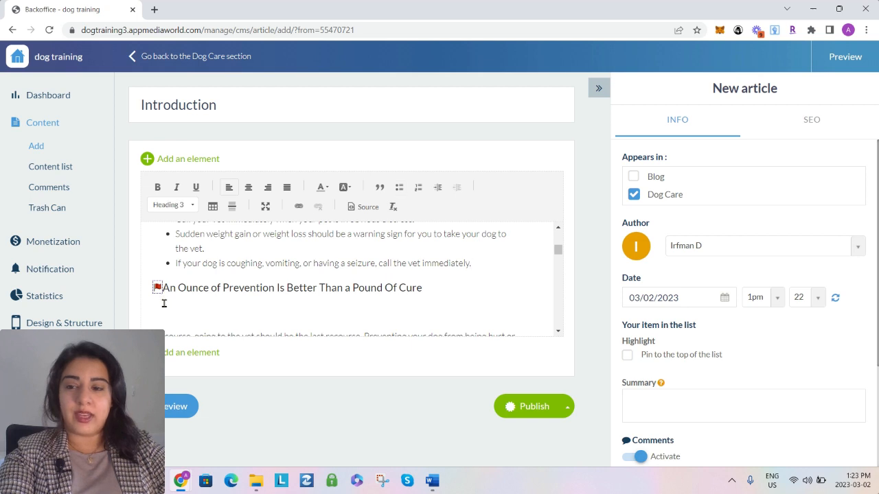
left_click(171, 311)
left_click(175, 310)
key("ctrl+v")
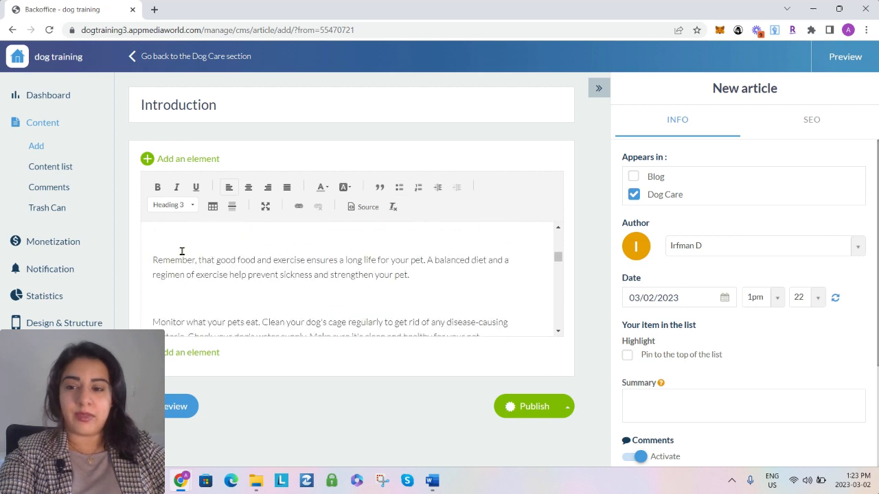
key("BackSpace")
scroll(175, 283, "down", 1)
left_click(173, 286)
key("BackSpace")
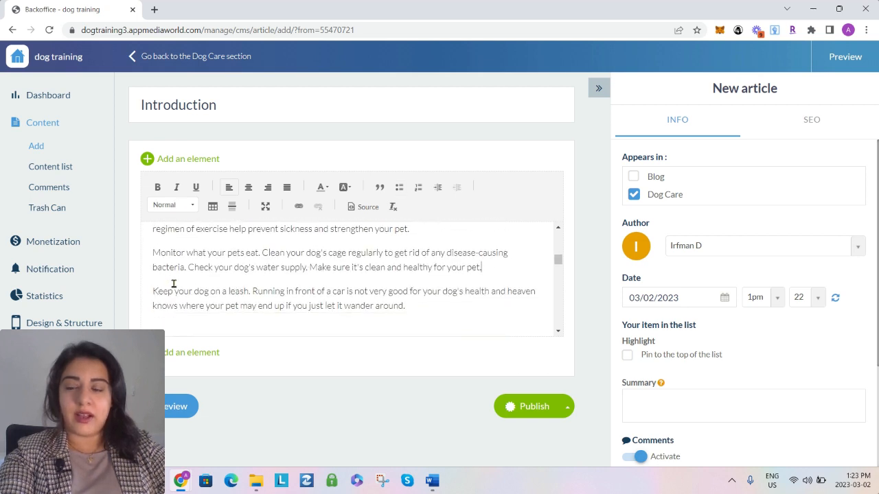
scroll(173, 283, "down", 1)
left_click(173, 284)
key("BackSpace")
Delete the blank lines around the last two prevention paragraphs and the flag marker before "Essential Care Tips For Your Dog", keeping "Of course" intact
scroll(174, 283, "down", 2)
left_click(175, 262)
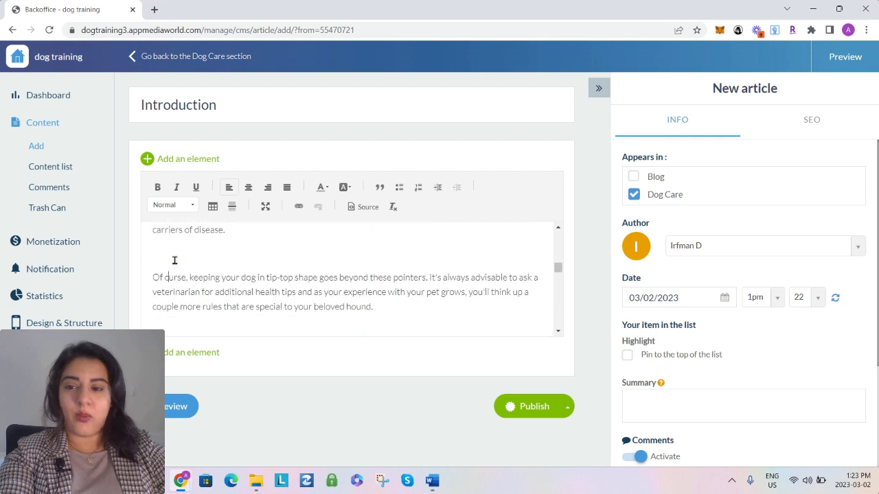
key("ctrl+z")
left_click(174, 256)
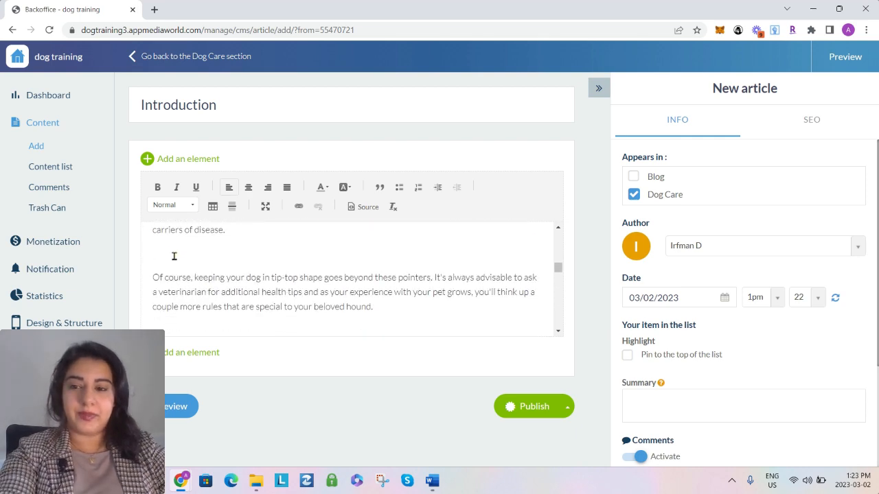
scroll(173, 261, "down", 1)
key("BackSpace")
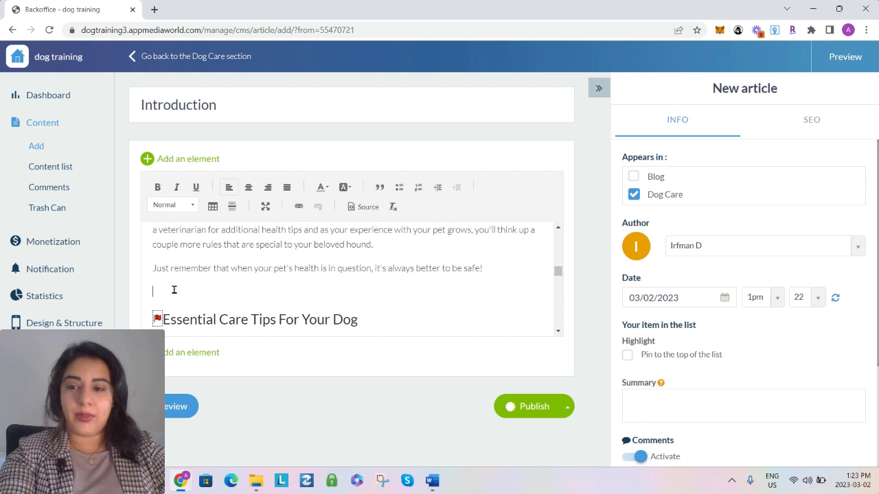
left_click(157, 296)
key("Delete")
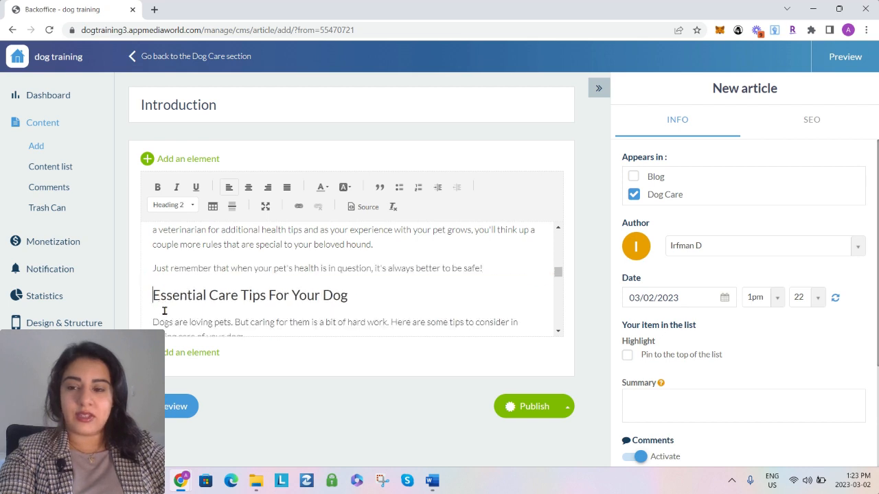
Delete the blank lines between the Essential Care Tips paragraphs on dog size, children, grooming and vet checkups
scroll(165, 310, "down", 1)
scroll(167, 282, "down", 1)
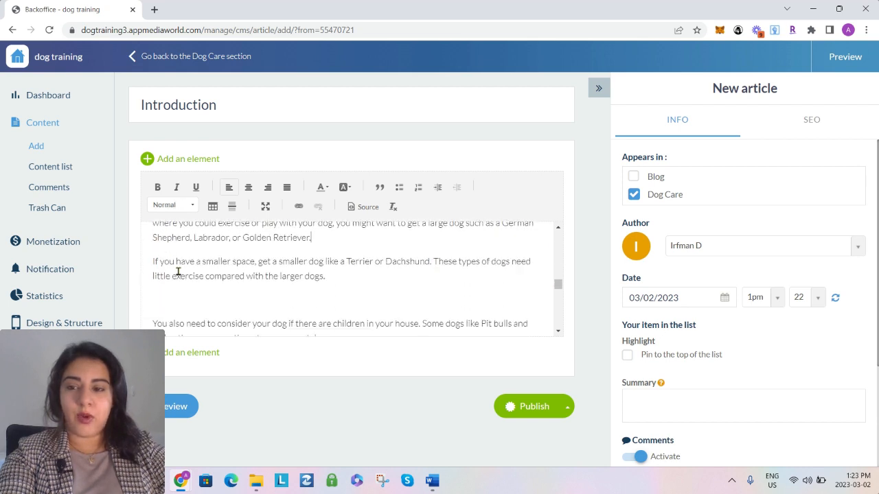
left_click(173, 293)
key("BackSpace")
scroll(173, 282, "down", 1)
left_click(172, 266)
key("BackSpace")
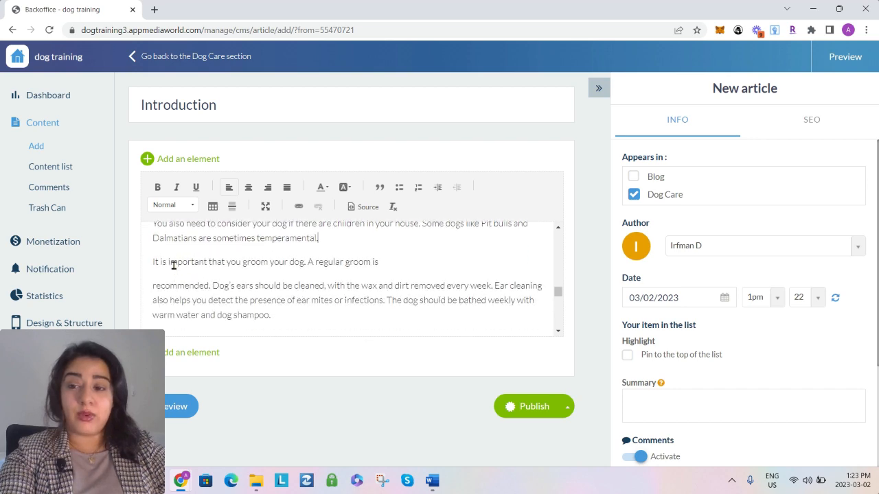
scroll(173, 265, "down", 1)
left_click(173, 265)
key("BackSpace")
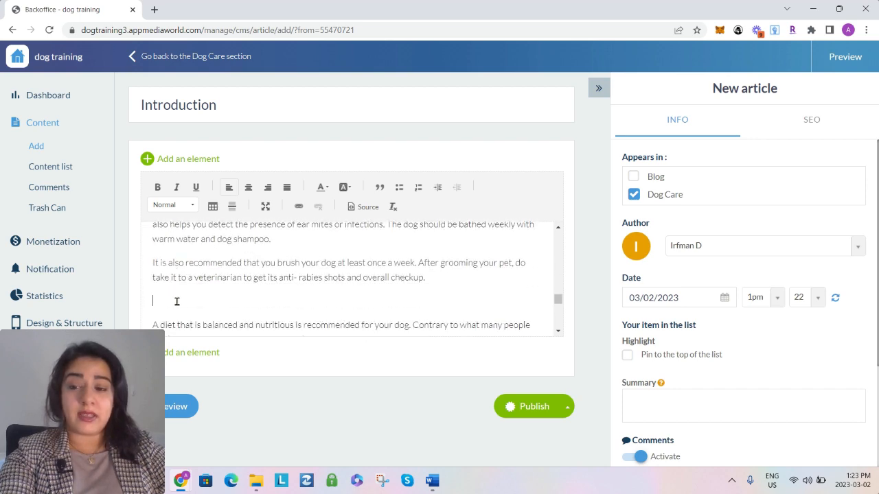
key("BackSpace")
Delete the remaining blank lines between the diet, exercise and closing paragraphs at the end of the article body
scroll(175, 299, "down", 1)
left_click_drag(175, 297, 173, 285)
left_click(176, 281)
key("BackSpace")
scroll(176, 281, "down", 1)
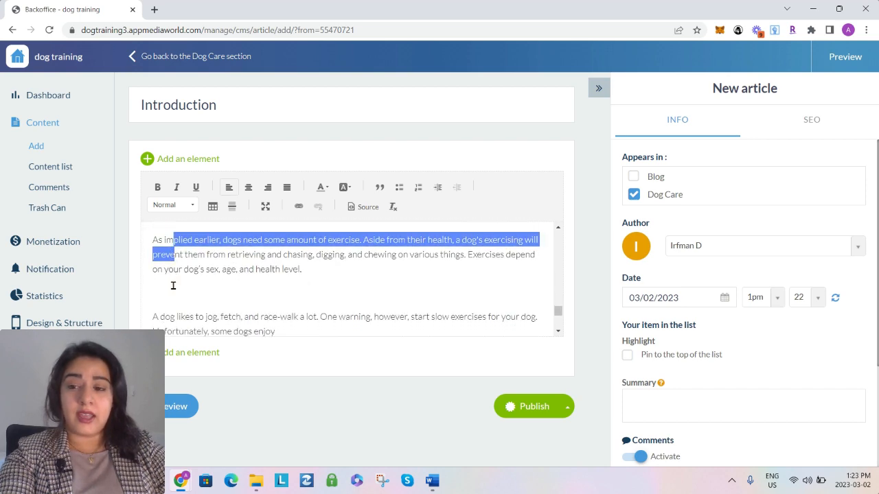
left_click(173, 286)
key("BackSpace")
scroll(175, 282, "down", 1)
left_click(176, 256)
key("BackSpace")
left_click(179, 281)
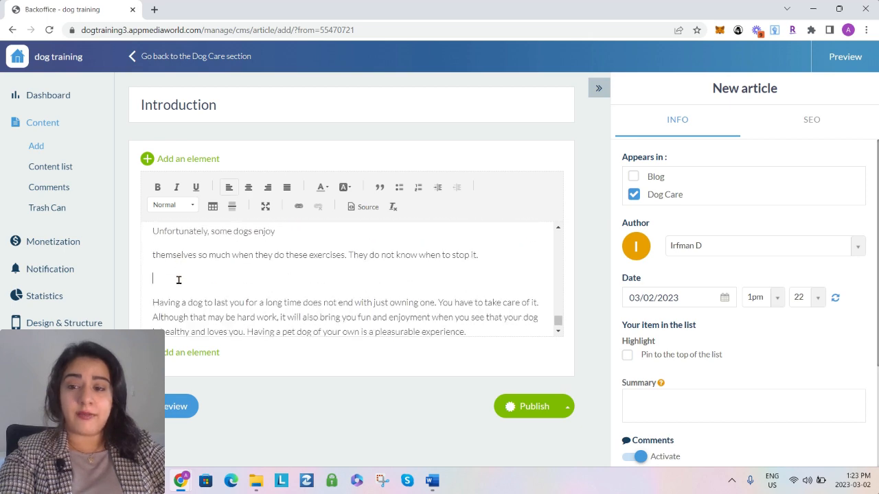
key("BackSpace")
scroll(177, 281, "down", 1)
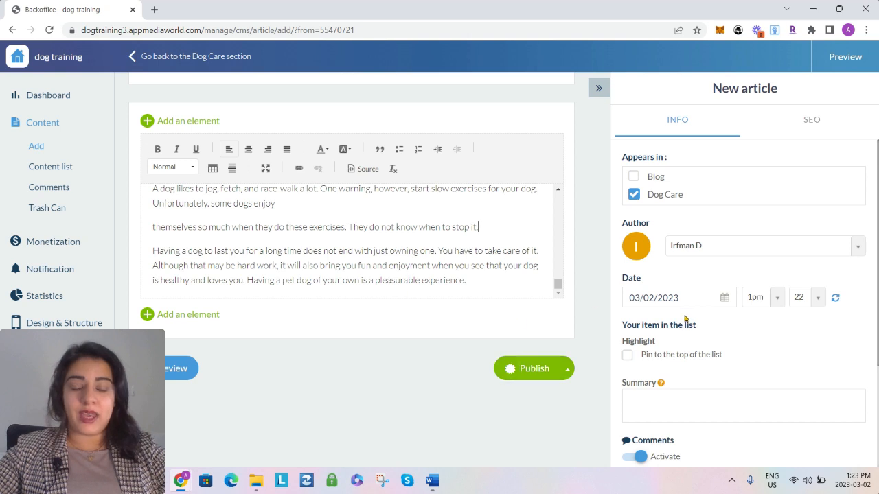
Switch the article's section from Dog Care to Blog and back to Dog Care
scroll(709, 371, "down", 1)
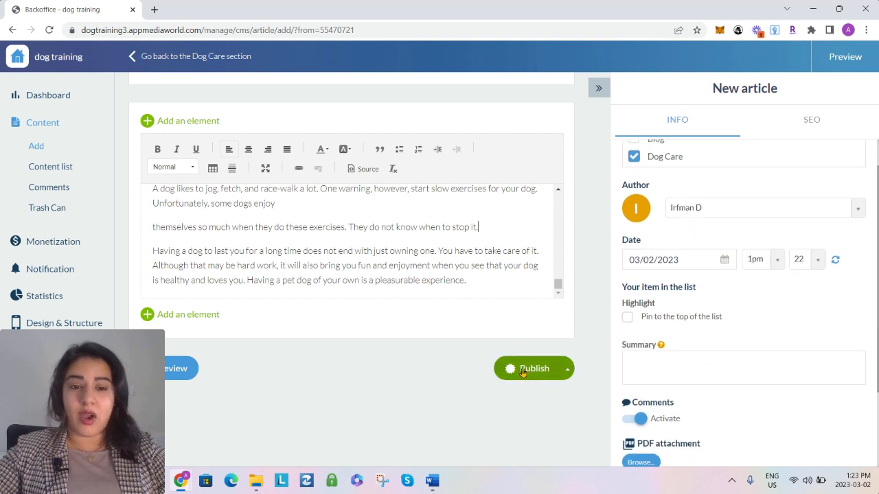
scroll(732, 302, "up", 1)
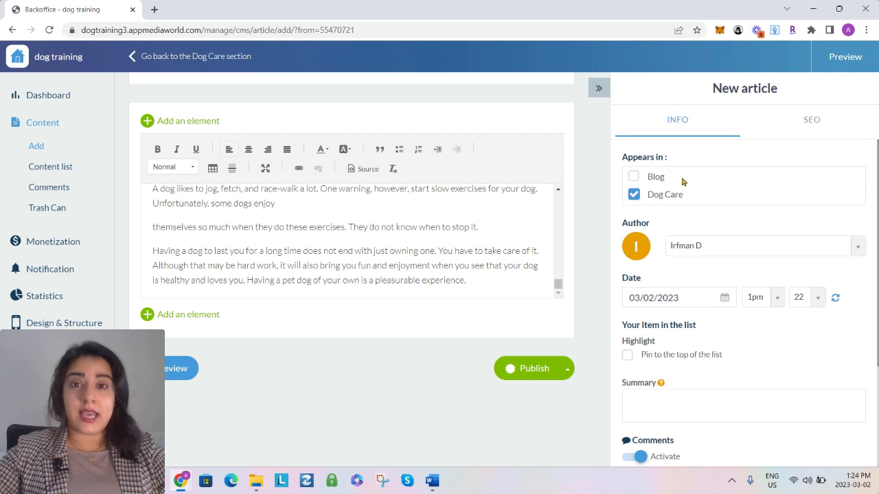
left_click(633, 177)
left_click(633, 195)
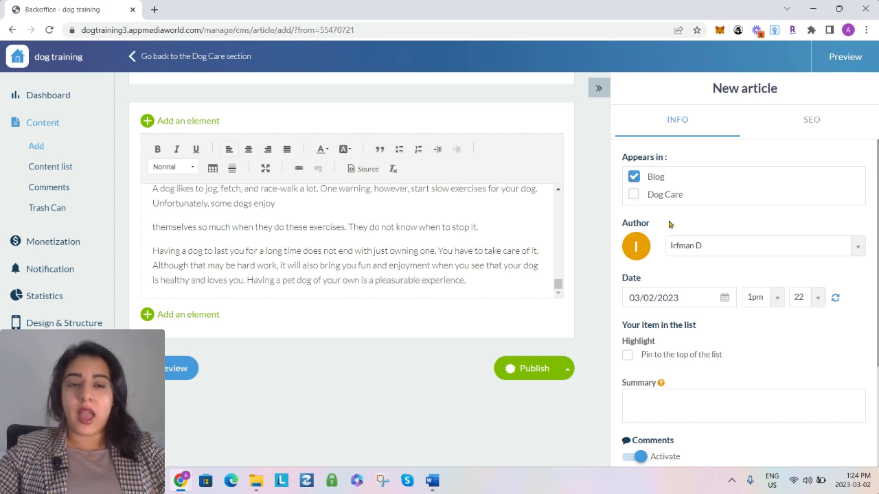
left_click(633, 195)
left_click(635, 177)
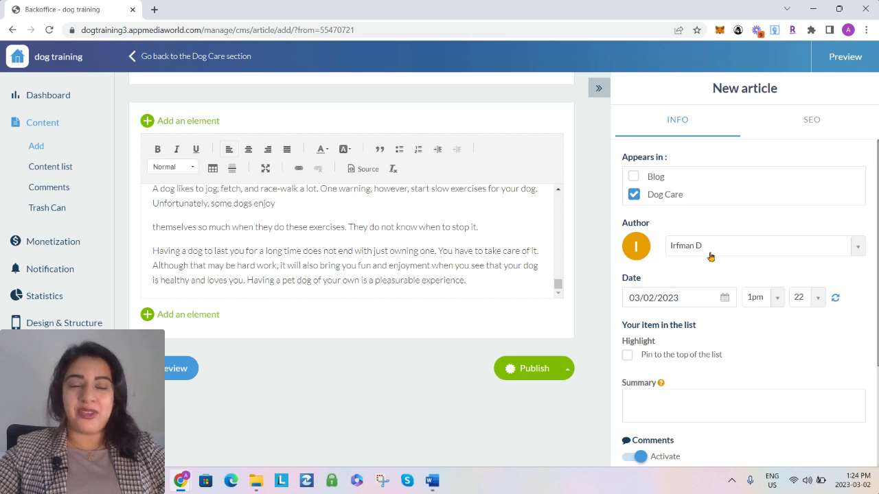
Change the article's author to Free author, and turn comments off and on again
left_click(741, 252)
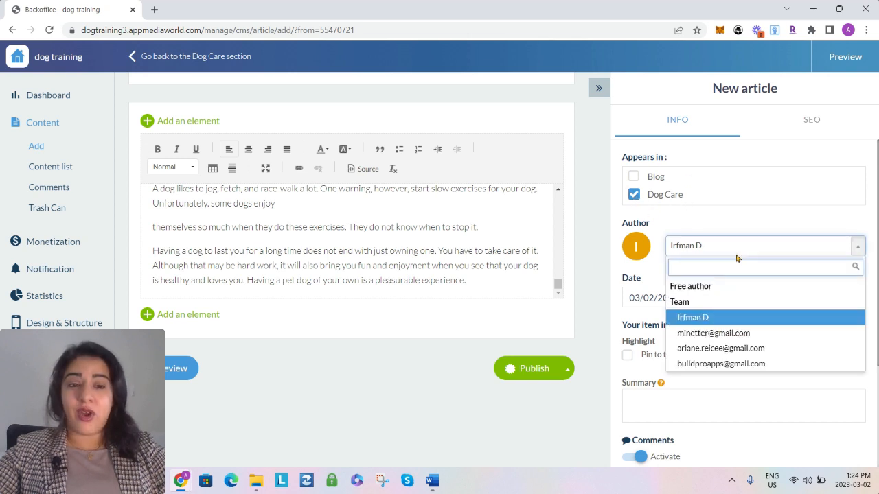
left_click(692, 286)
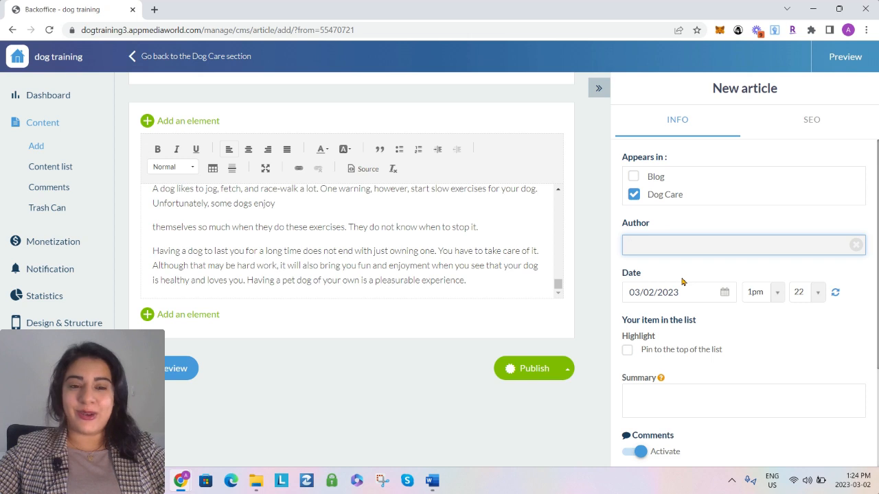
scroll(685, 281, "down", 1)
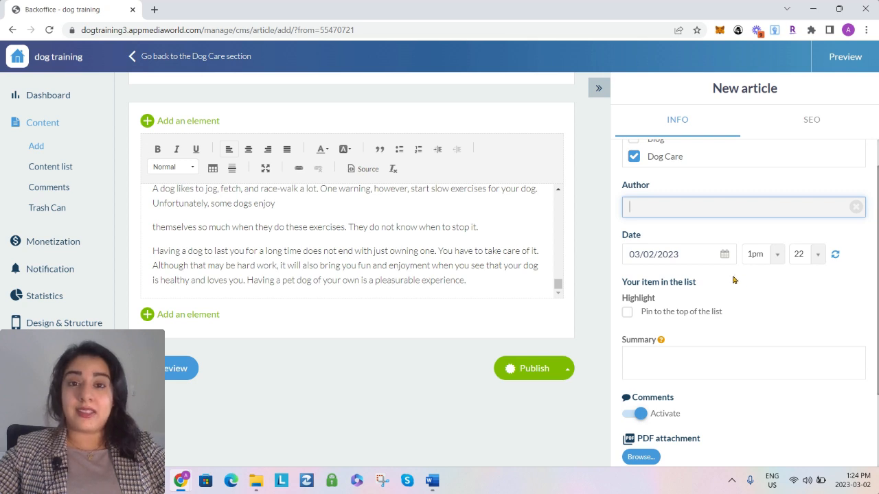
scroll(702, 289, "down", 1)
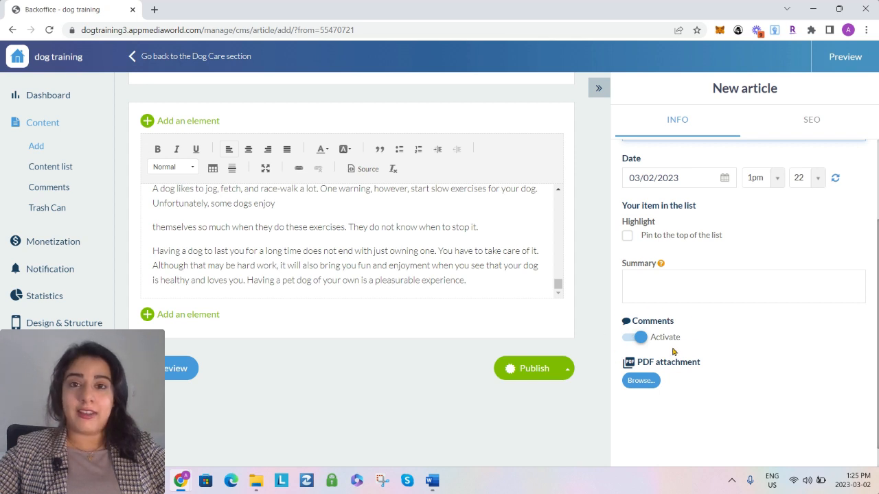
left_click(639, 340)
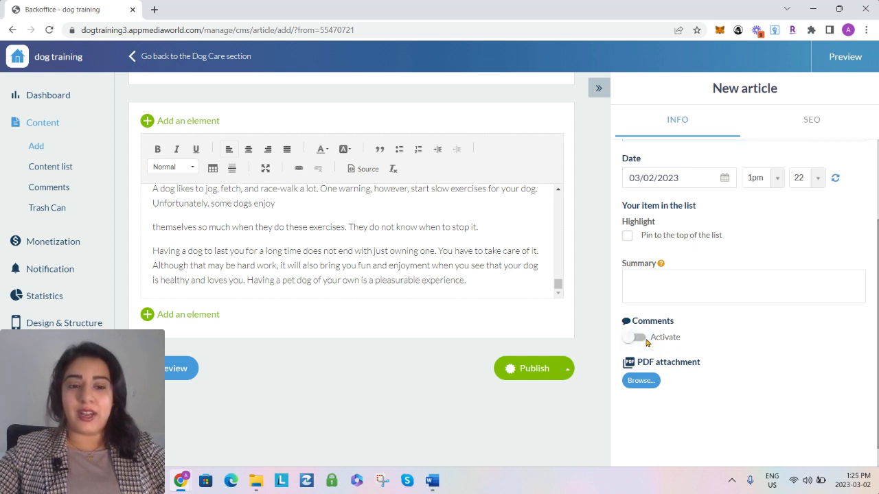
left_click(638, 339)
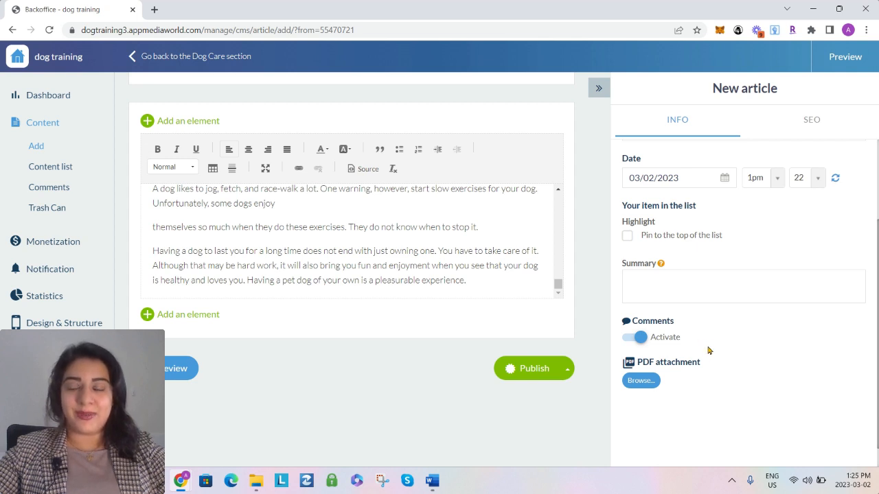
Add a photo element above the article text and open the photo library for it
scroll(389, 357, "up", 1)
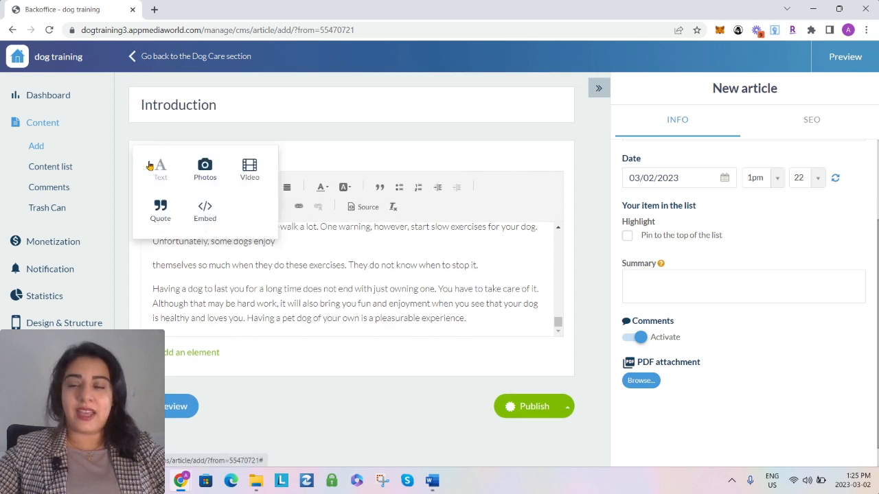
mouse_move(168, 165)
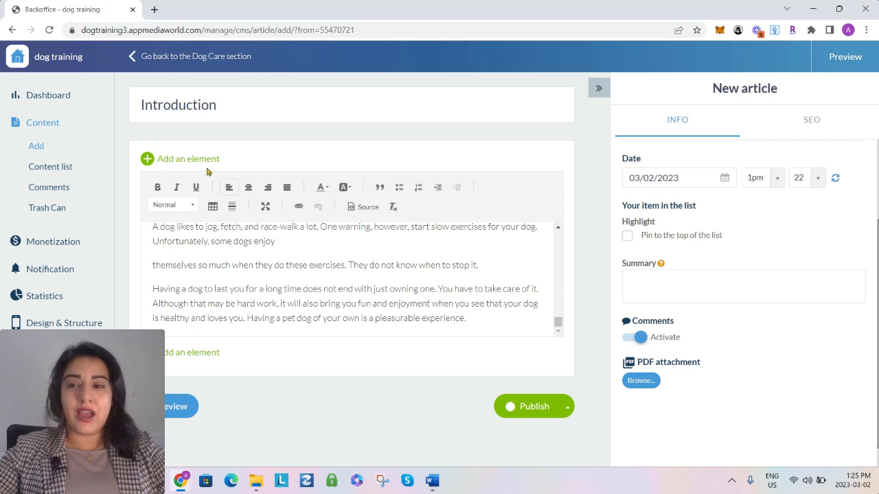
mouse_move(195, 163)
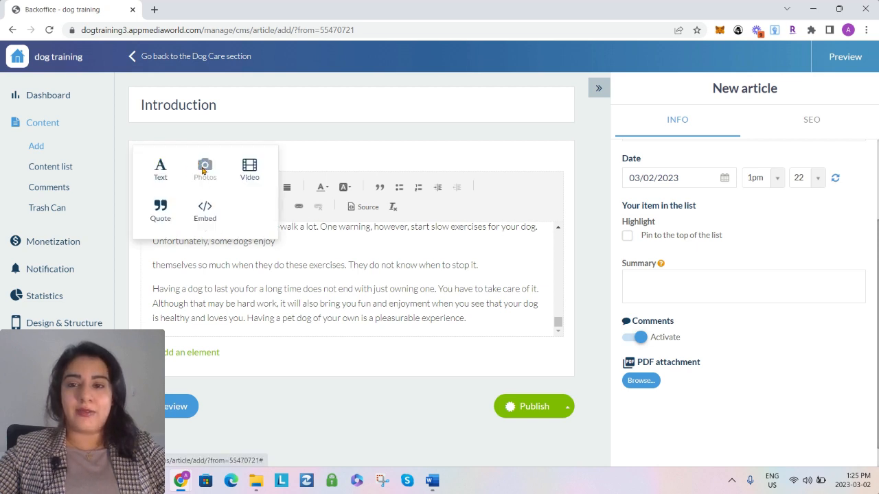
left_click(205, 169)
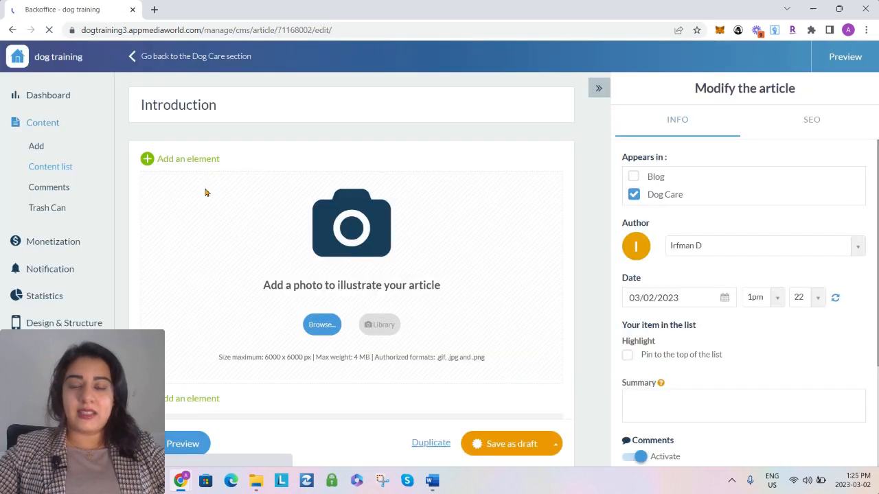
scroll(398, 331, "down", 1)
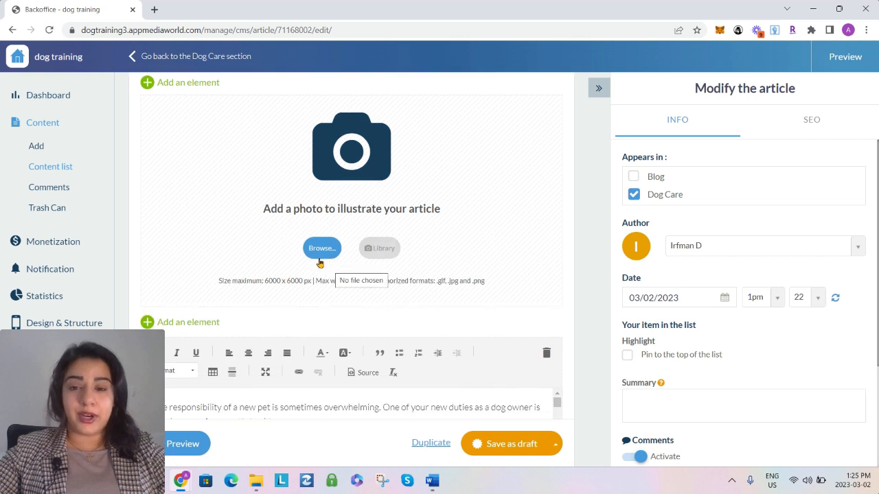
left_click(380, 253)
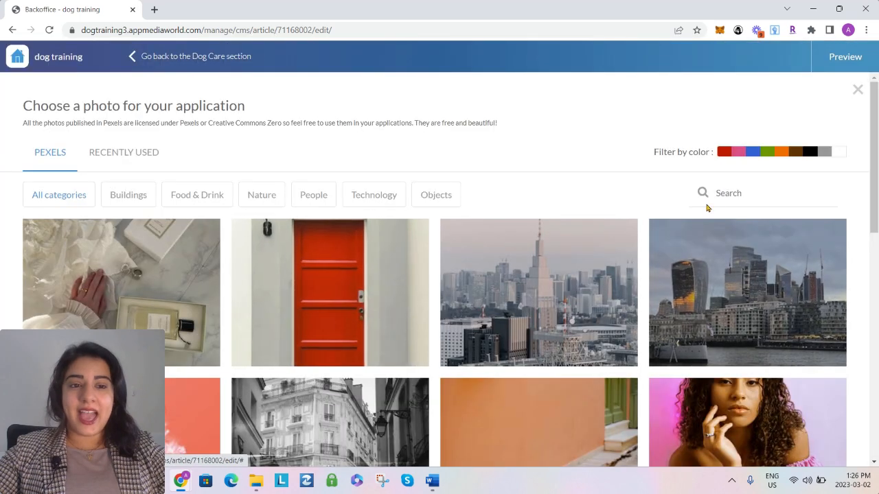
Search the photo library for "dog" and insert the close-up of the brown, long-eared dog above the article text
left_click(726, 194)
type("dog")
key("Return")
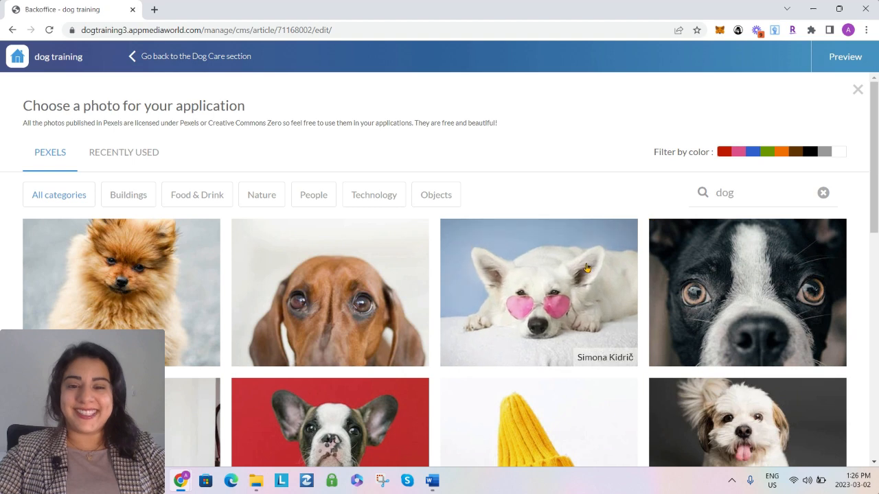
scroll(599, 279, "down", 1)
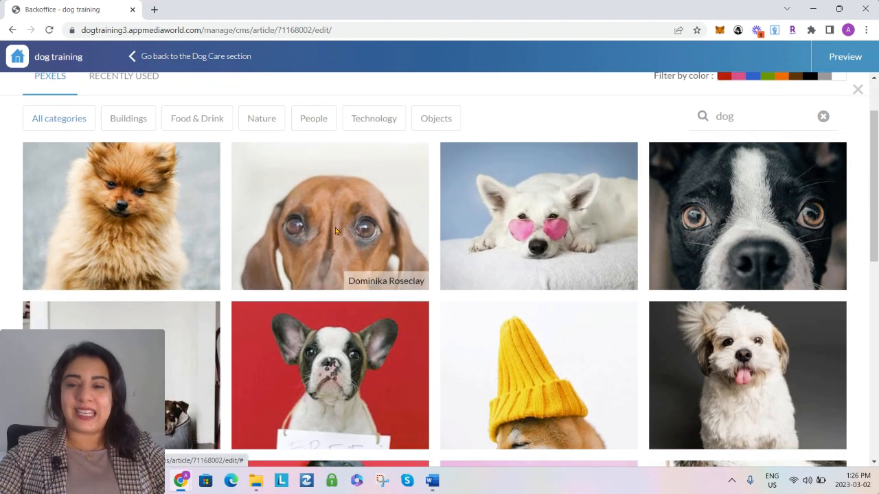
left_click(335, 229)
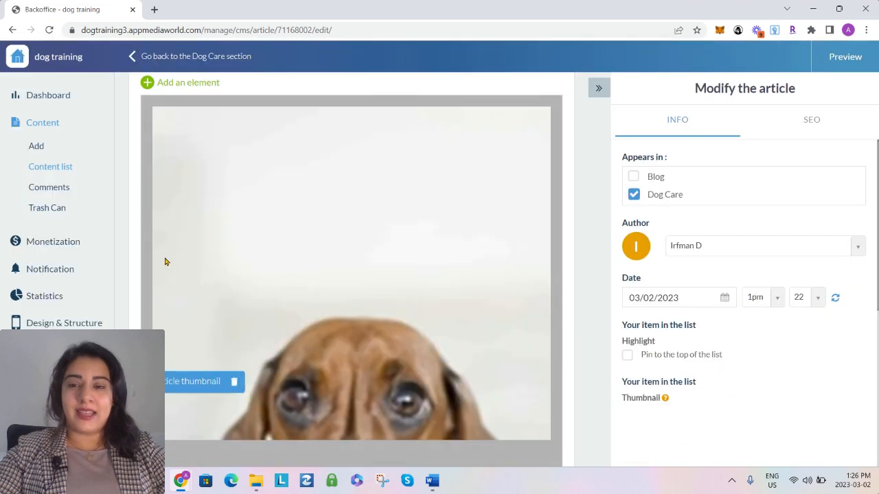
scroll(166, 268, "up", 2)
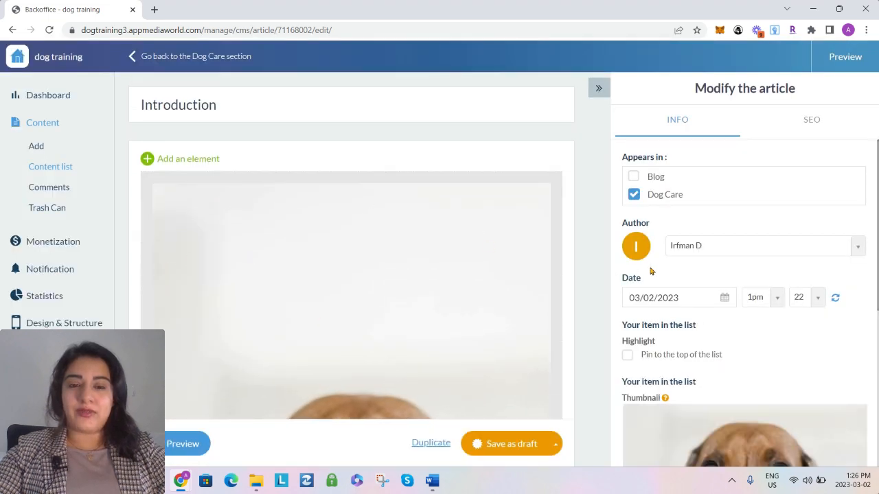
Change the Introduction article's status from draft to Publish, and go back to the Dog Care section
scroll(651, 272, "down", 3)
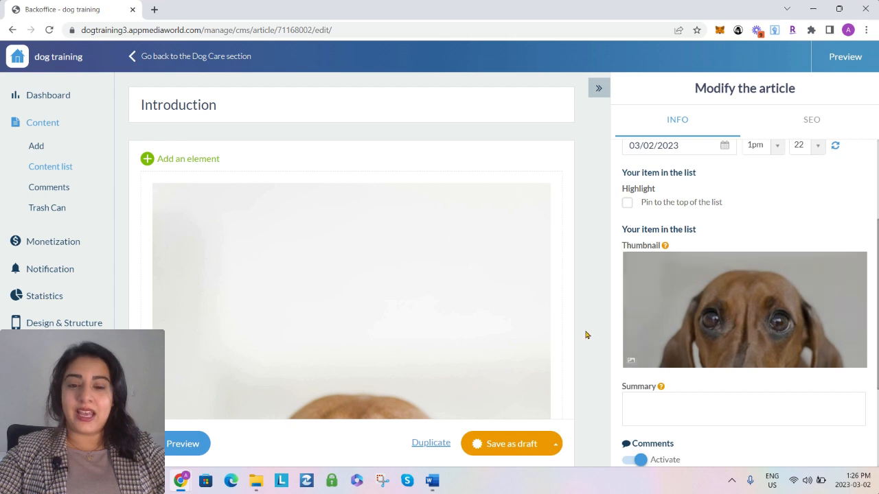
left_click(556, 446)
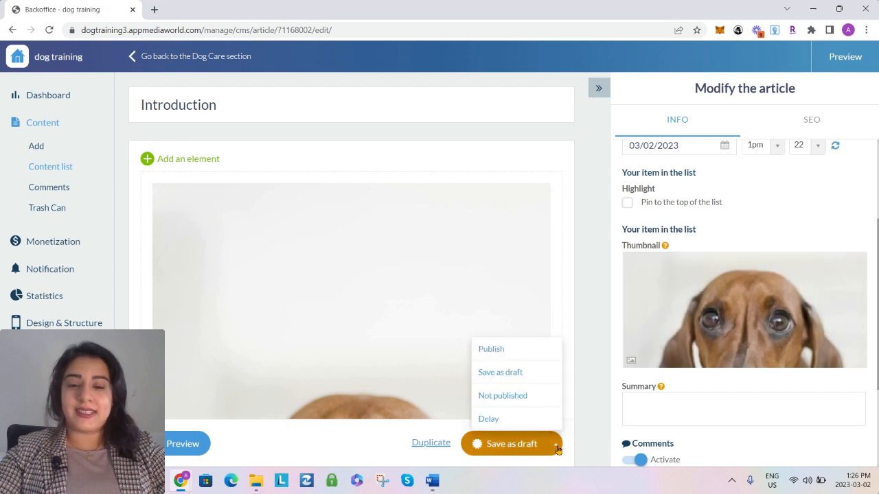
left_click(492, 350)
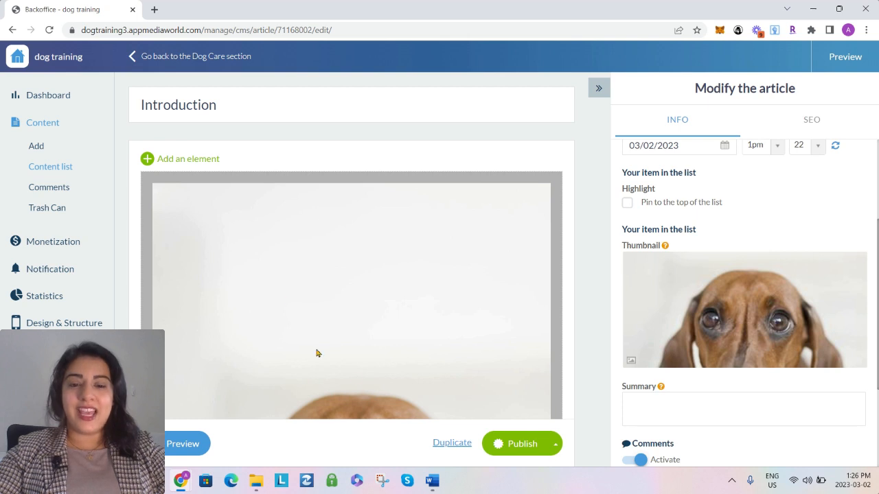
left_click(556, 444)
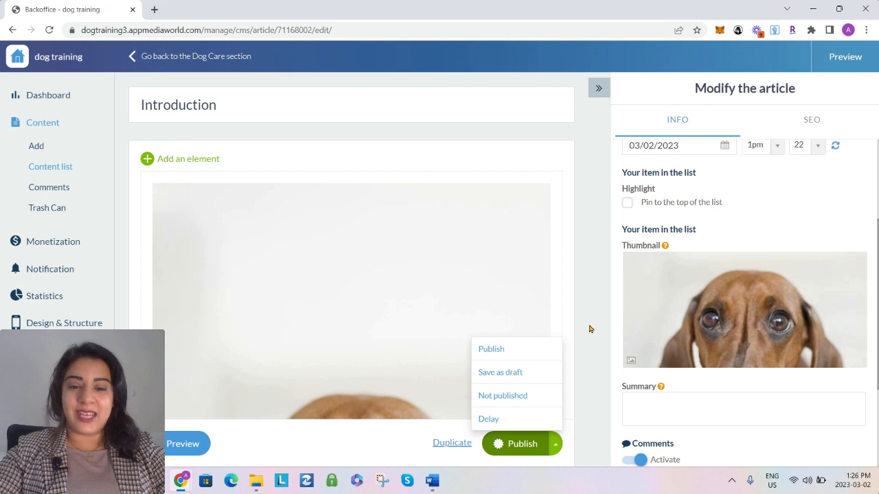
left_click(168, 61)
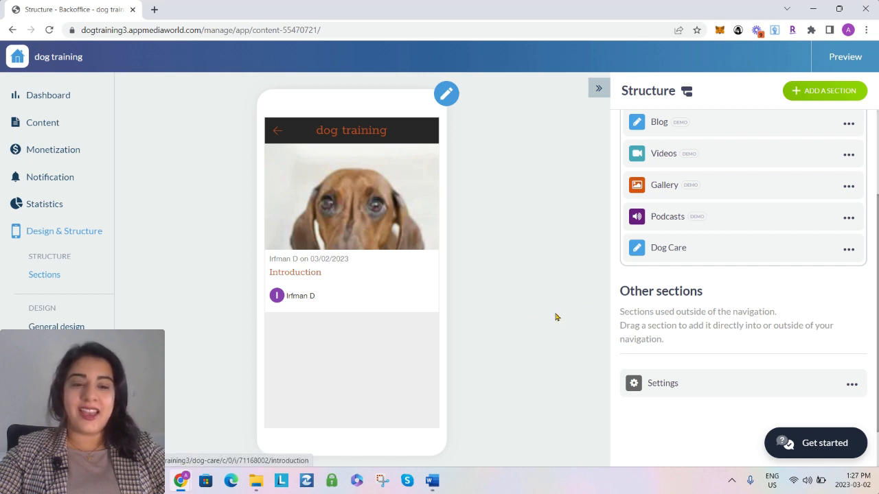
Open the Dog Care section's List of articles design settings, and return to the section's design overview
left_click(695, 251)
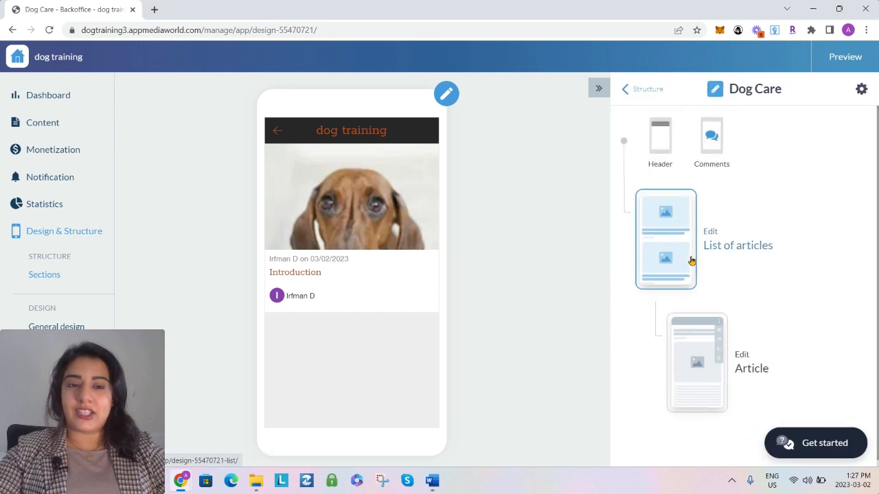
left_click(654, 249)
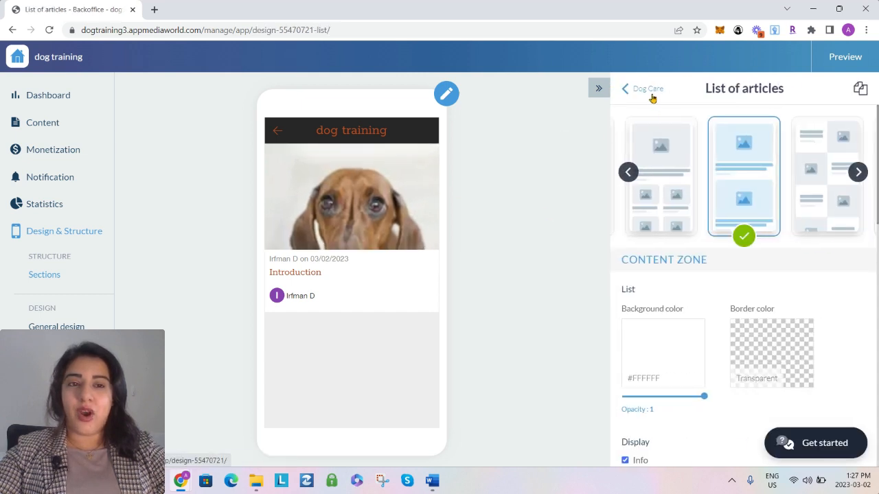
left_click(650, 92)
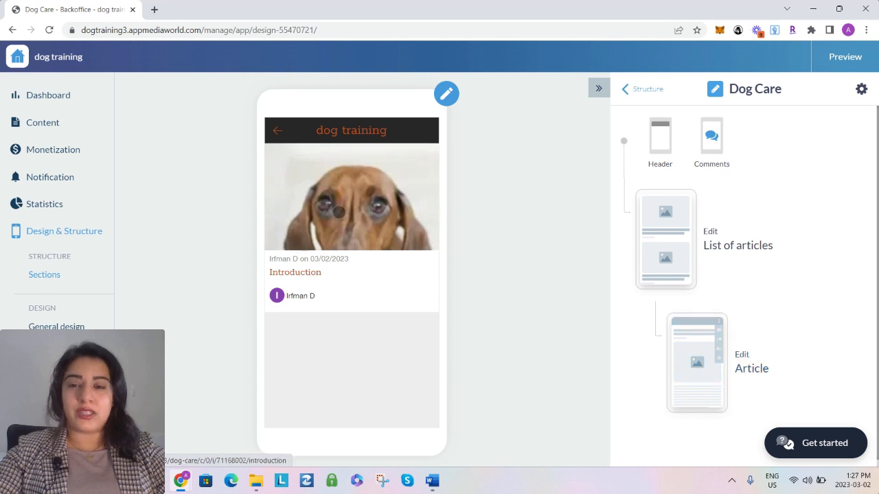
Open the Introduction article in the phone preview, check its photo and text through to the end, and leave the article
left_click(341, 210)
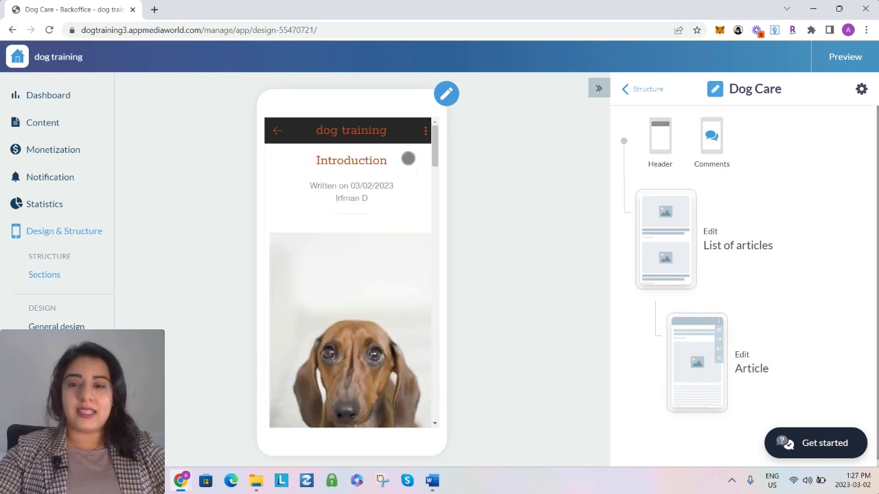
left_click(279, 134)
left_click(332, 208)
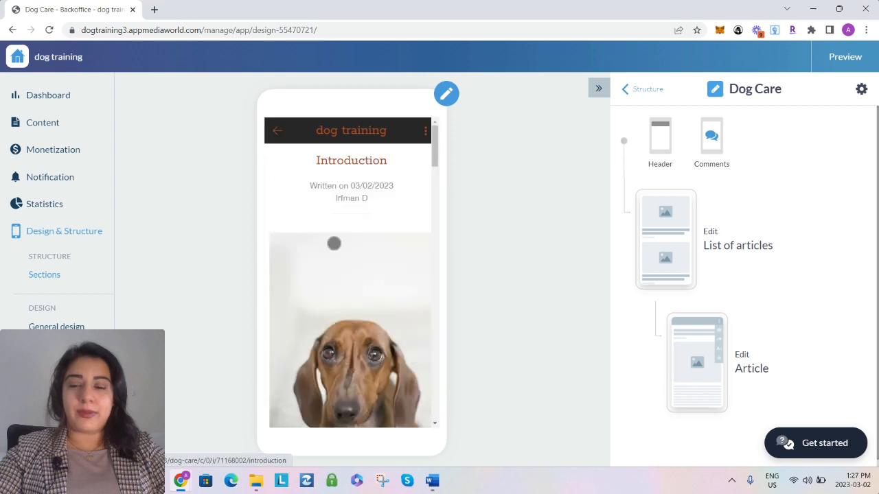
scroll(381, 284, "down", 5)
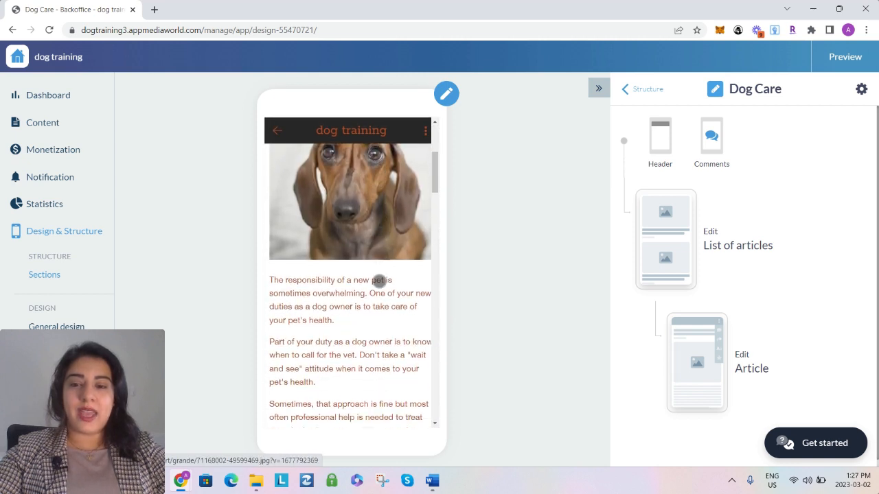
scroll(380, 281, "down", 4)
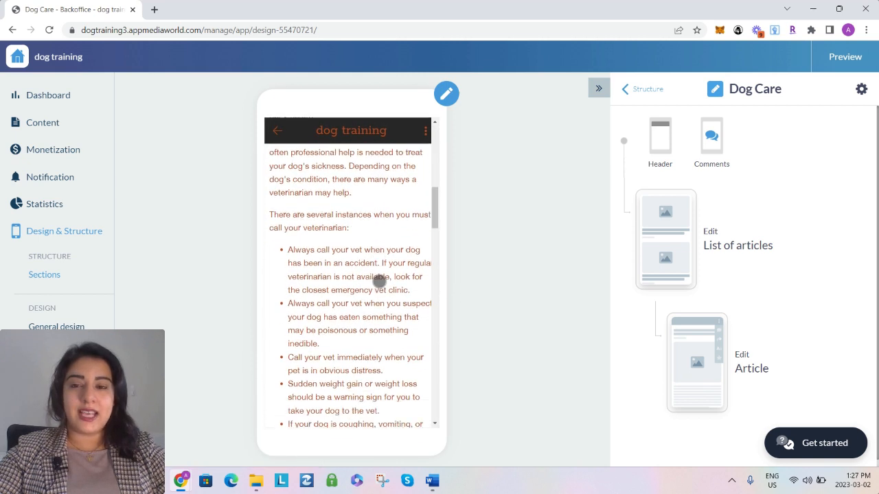
scroll(380, 280, "down", 5)
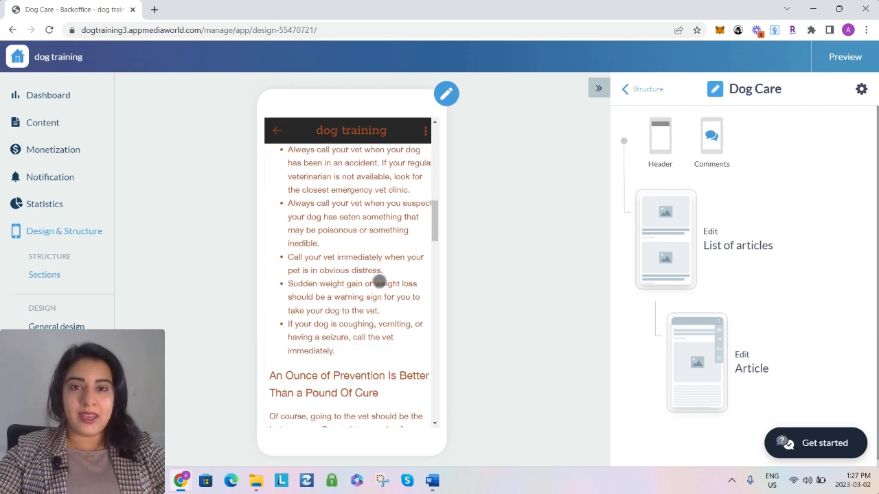
scroll(379, 282, "down", 8)
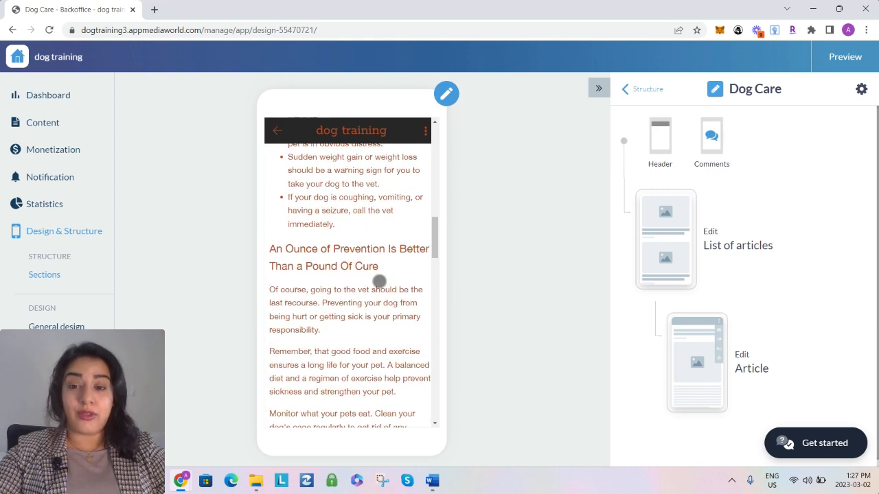
scroll(380, 281, "down", 13)
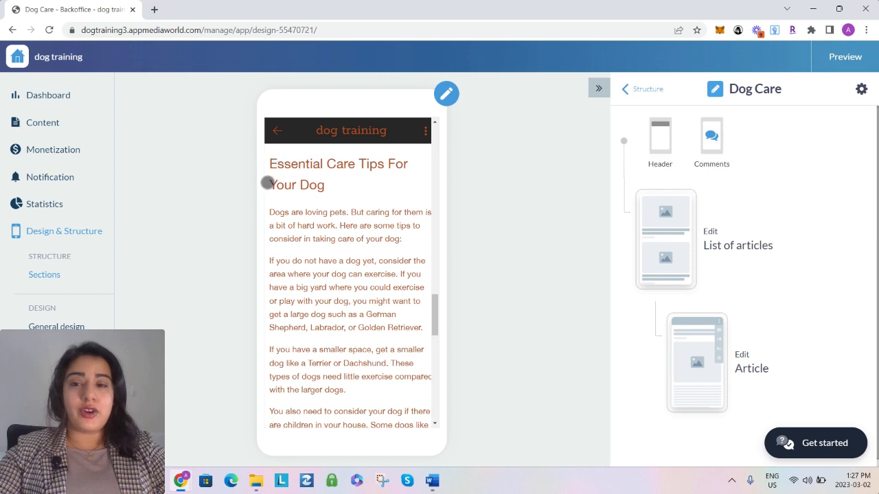
scroll(387, 282, "up", 4)
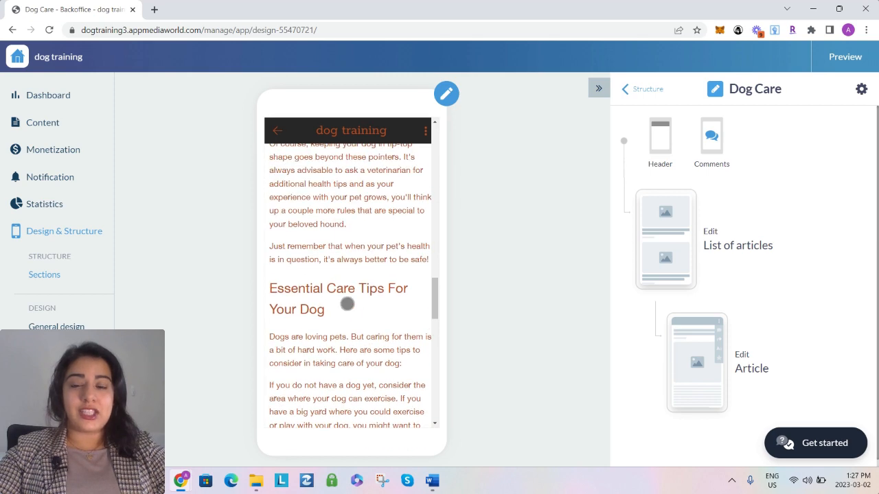
scroll(348, 304, "down", 4)
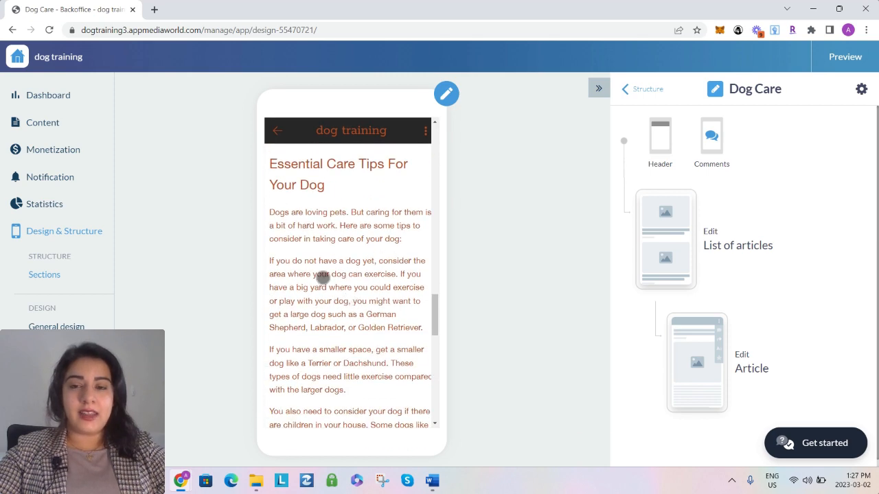
scroll(365, 278, "down", 15)
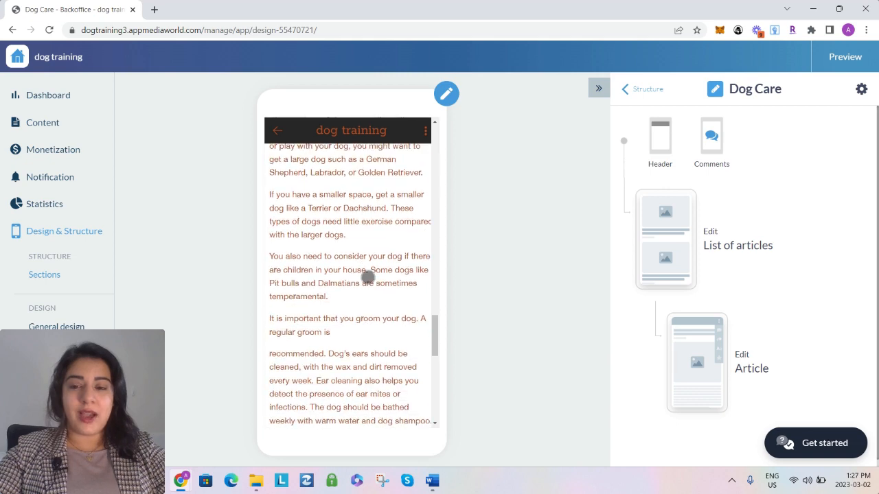
scroll(366, 278, "down", 4)
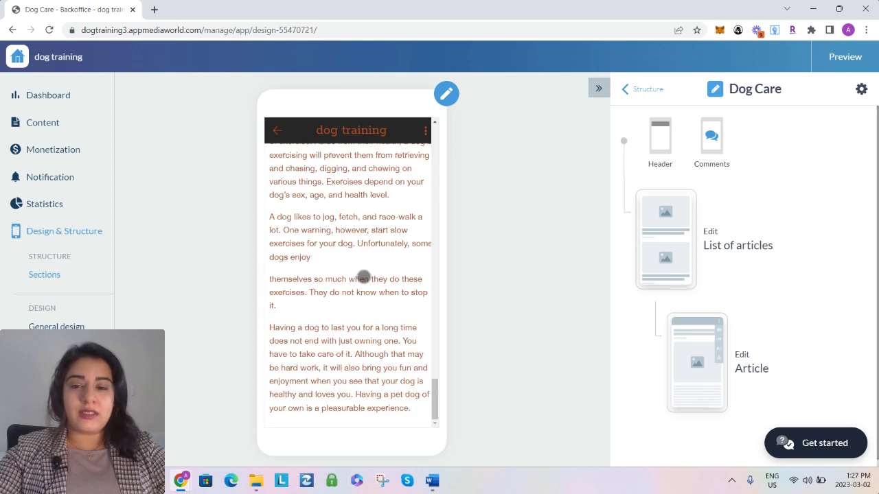
scroll(354, 275, "up", 20)
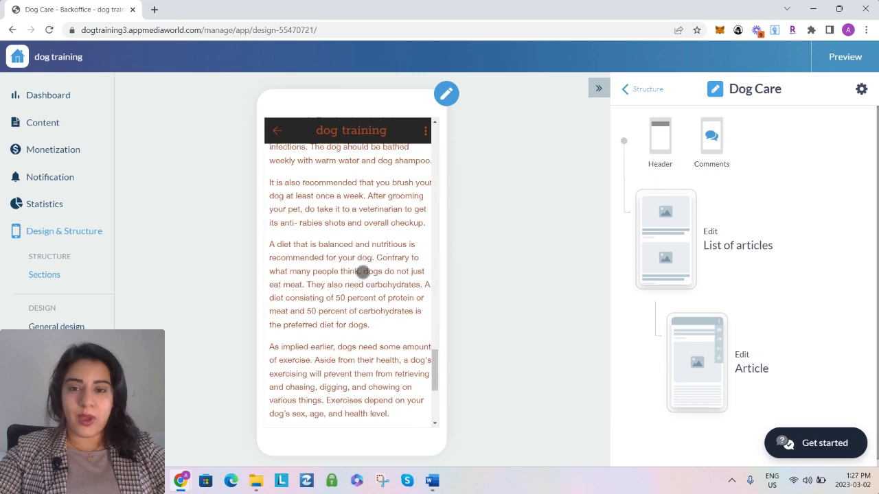
scroll(359, 270, "up", 10)
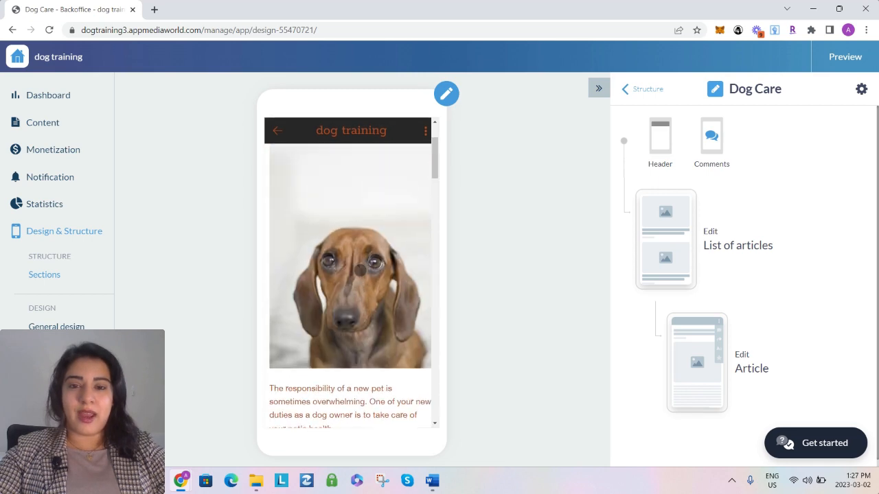
left_click(277, 131)
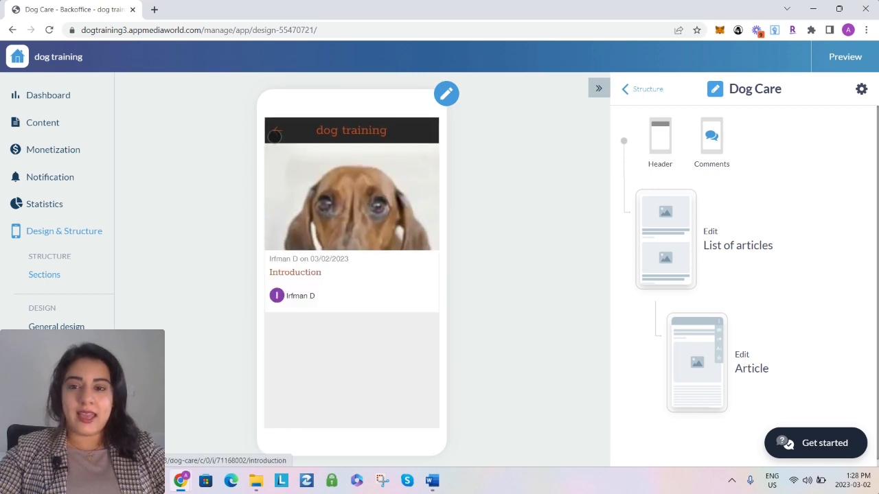
Start a new blank article in the app's content
left_click(57, 122)
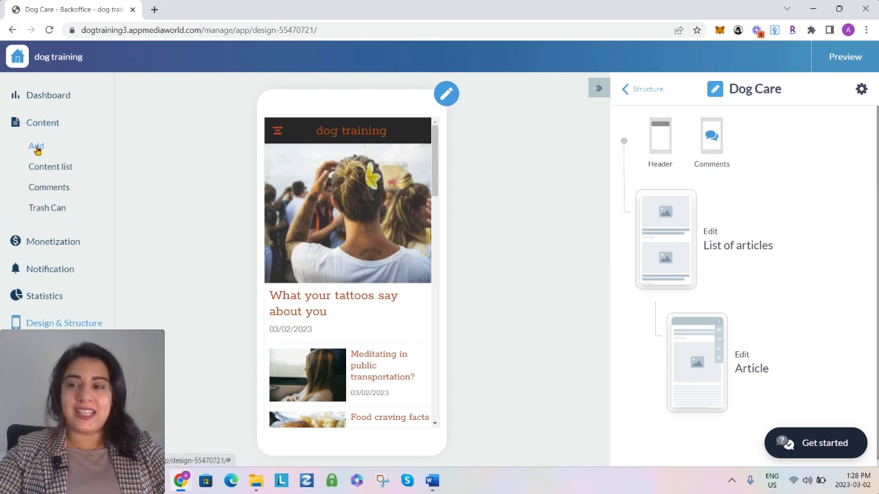
left_click(36, 149)
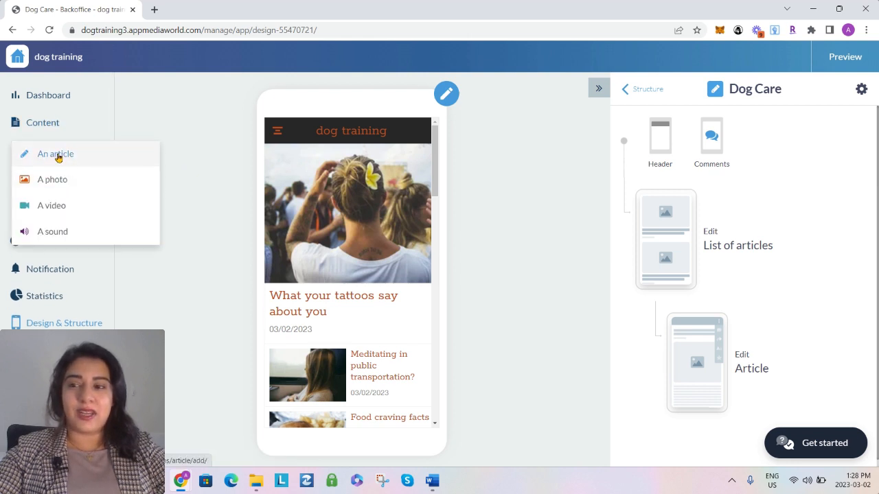
left_click(34, 124)
left_click(34, 125)
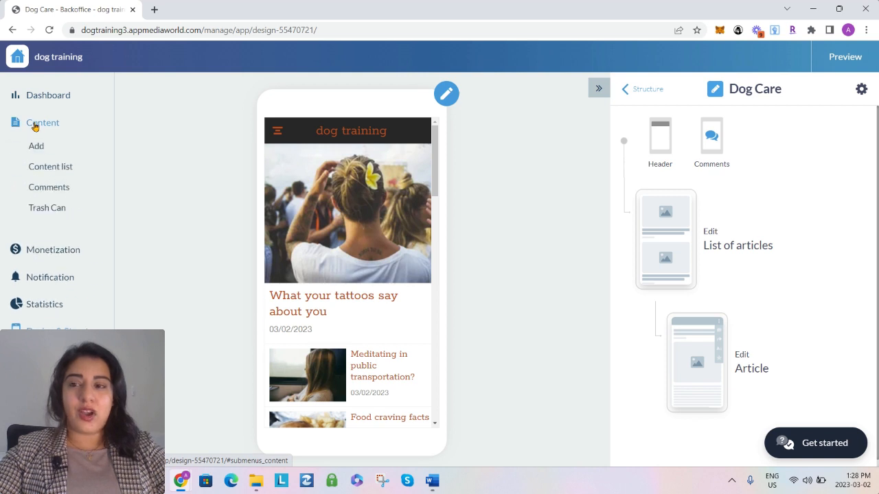
left_click(36, 148)
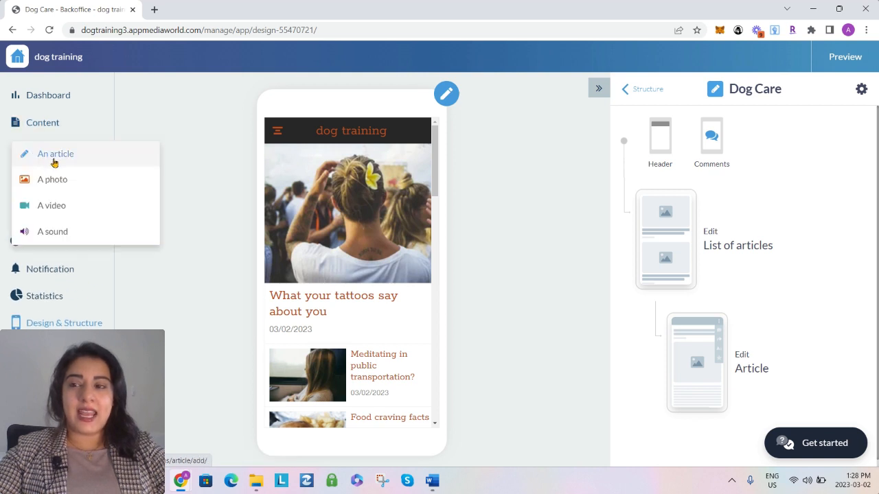
left_click(61, 156)
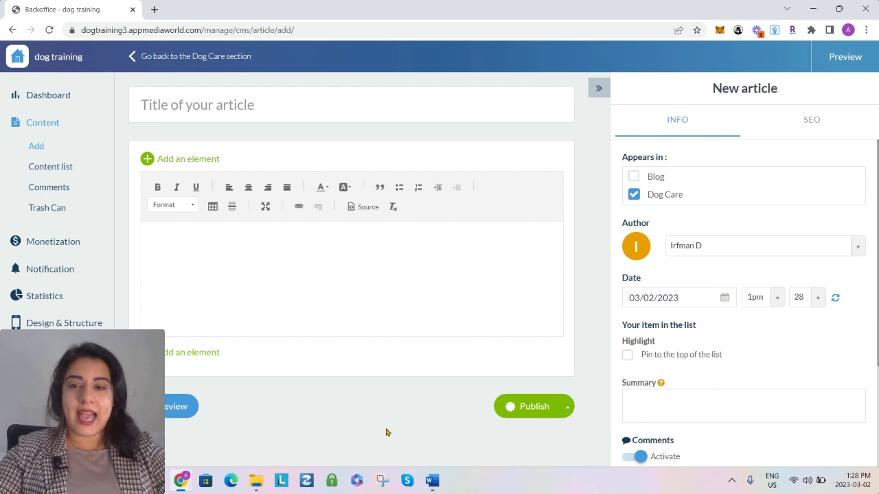
Copy the heading "Chapter 1: Therapeutic Dogs" from the Dog Care document in Word and paste it as the new article's title
left_click(432, 480)
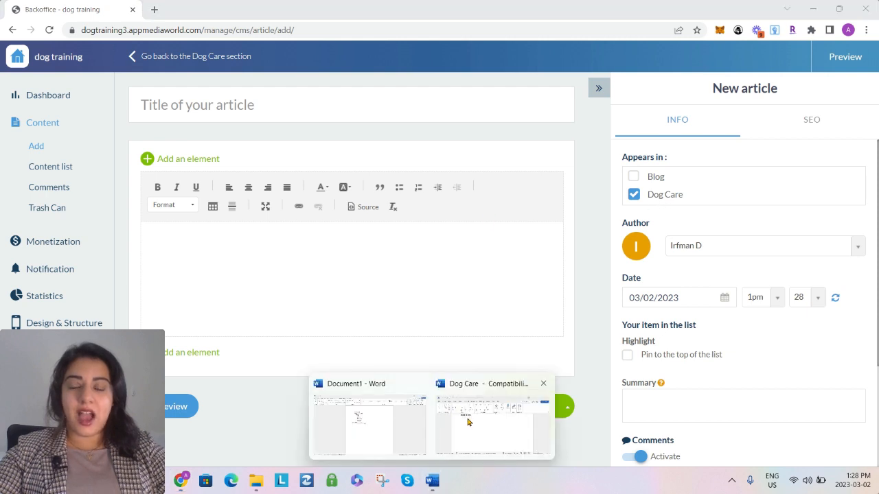
left_click(467, 422)
scroll(488, 280, "down", 3)
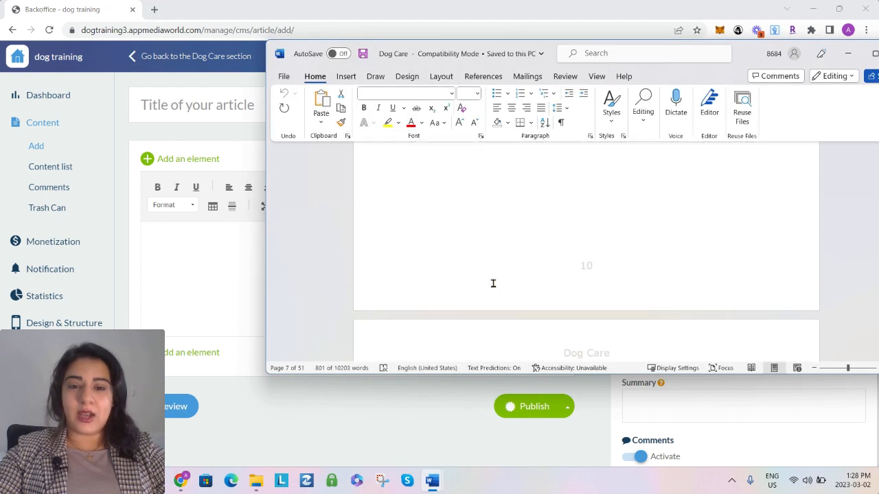
scroll(492, 284, "down", 5)
triple_click(467, 175)
key("ctrl+c")
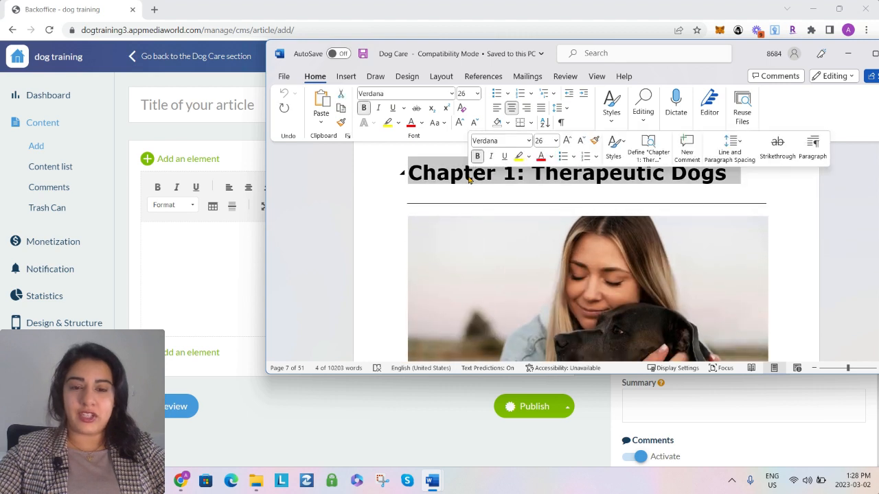
left_click(210, 105)
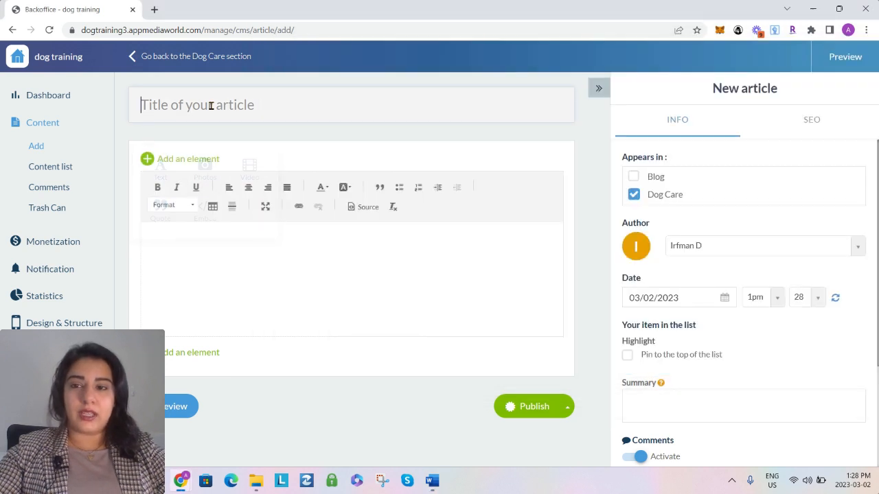
key("ctrl+v")
Switch to the Dog Care document in Word and select Chapter 1's body text, starting at "Dogs are man's best friends"
mouse_move(431, 480)
left_click(491, 422)
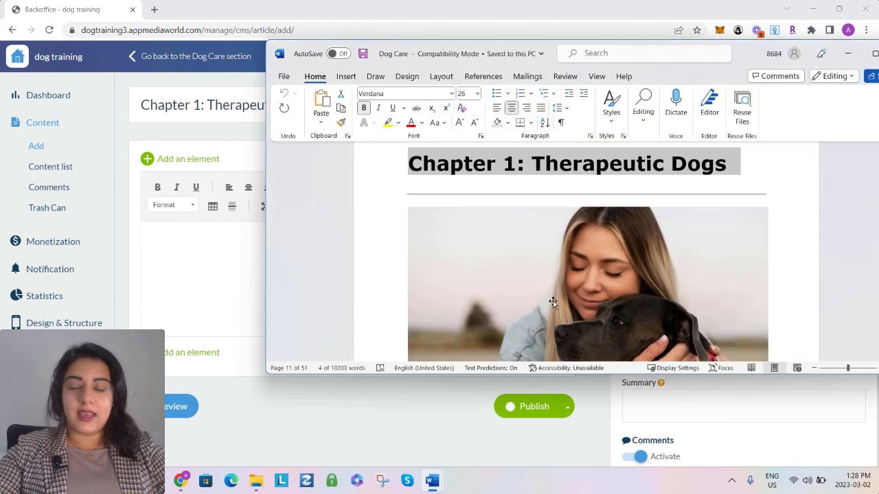
scroll(553, 302, "down", 5)
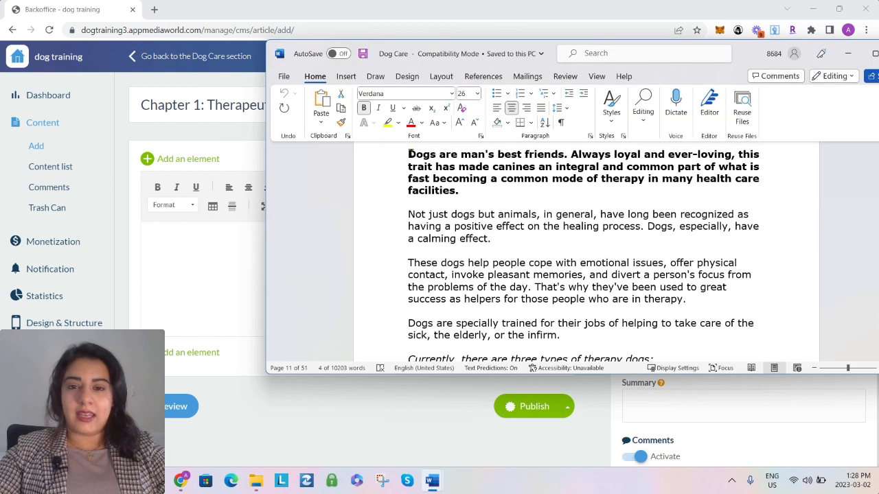
left_click_drag(410, 153, 532, 319)
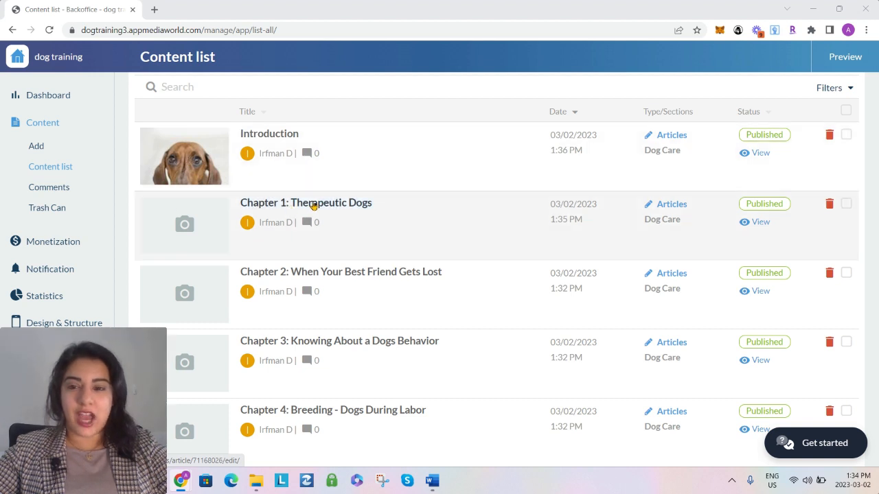
Open the Chapter 1 to Chapter 7 articles and the Conclusion from the content list, each in its own browser tab
middle_click(312, 206)
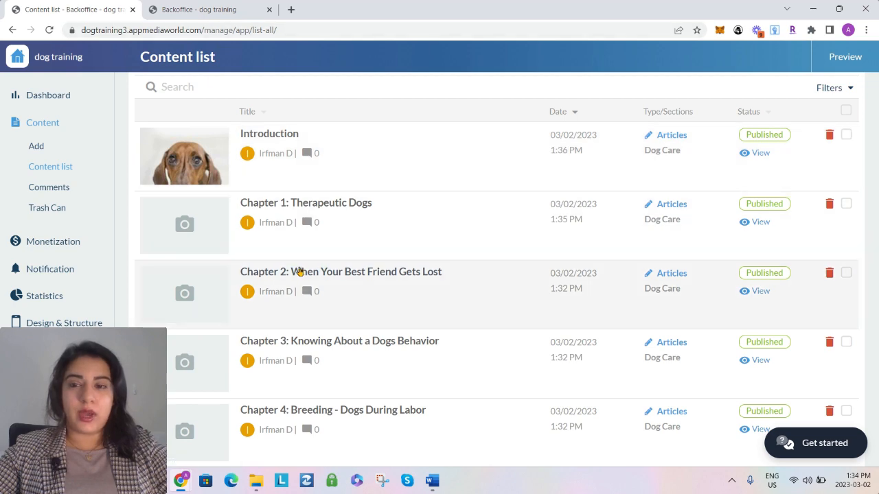
middle_click(332, 275)
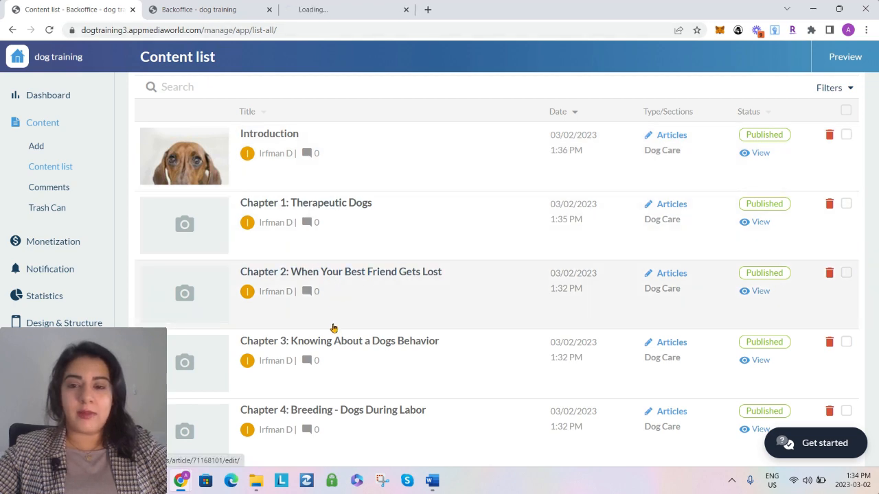
middle_click(329, 339)
scroll(333, 341, "down", 2)
middle_click(325, 262)
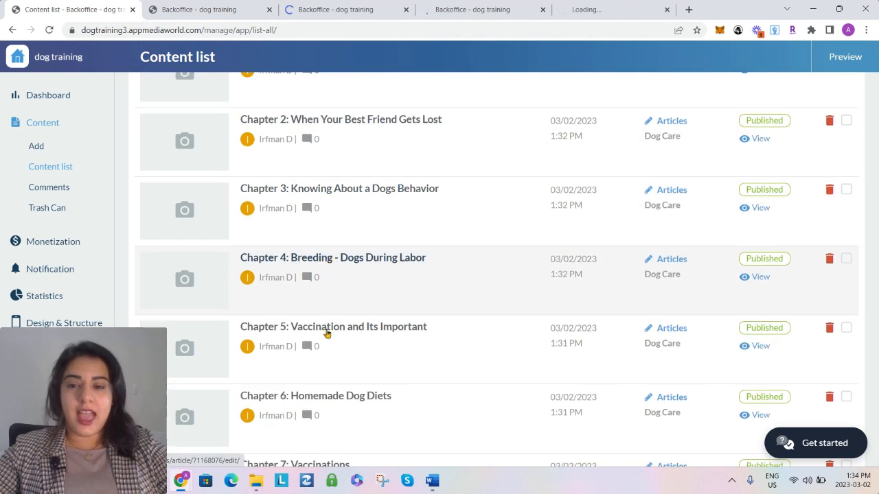
middle_click(323, 334)
middle_click(327, 396)
scroll(341, 384, "down", 3)
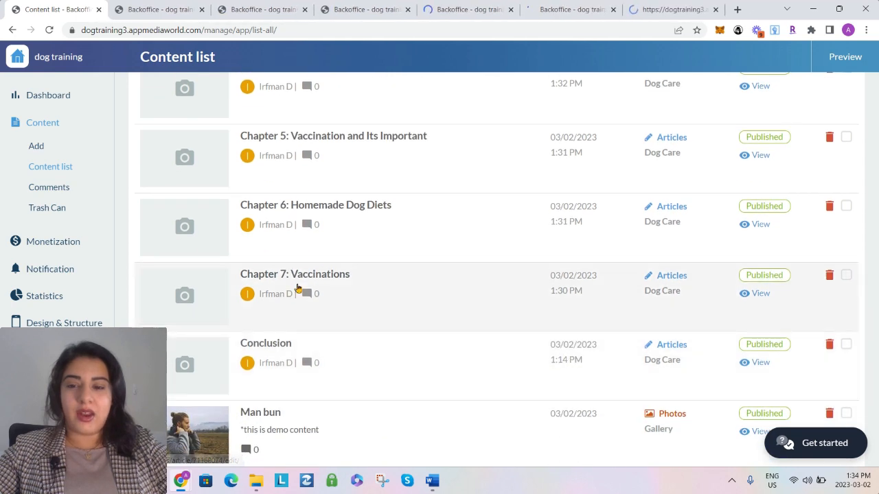
middle_click(294, 290)
middle_click(271, 348)
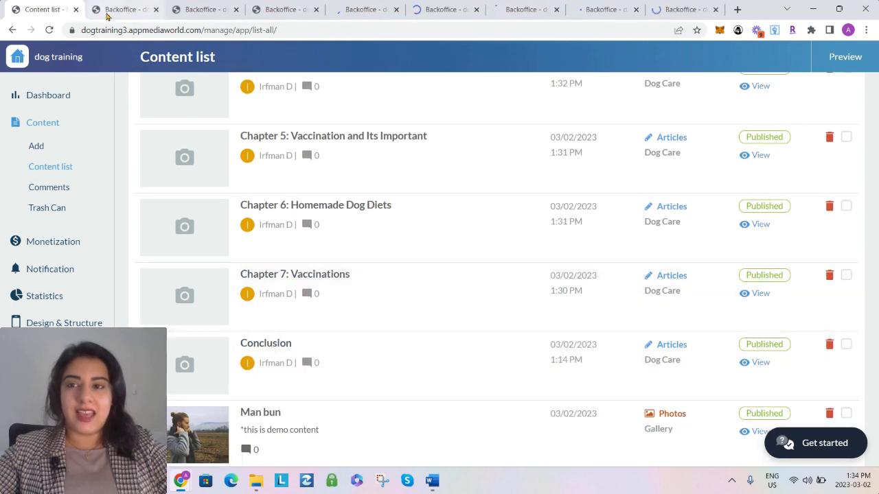
Add a photo element above the text of the Chapter 1: Therapeutic Dogs article and open the photo library for it
left_click(108, 11)
left_click(203, 159)
left_click(206, 172)
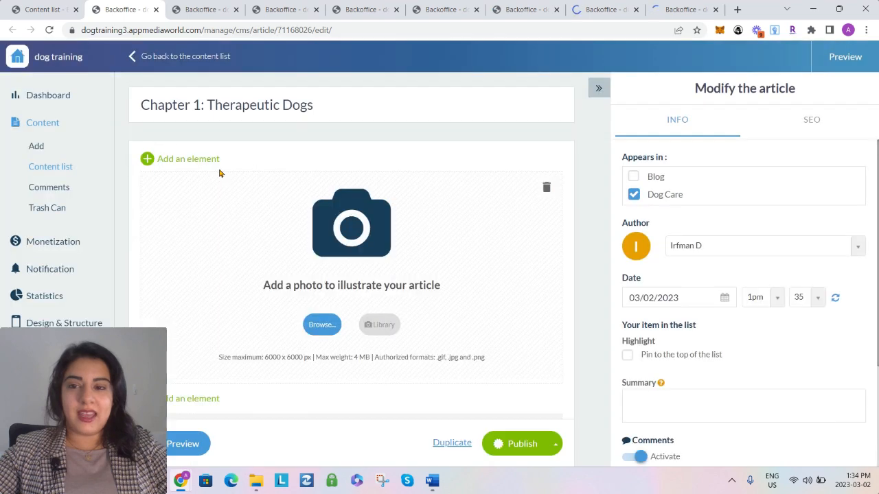
left_click(369, 331)
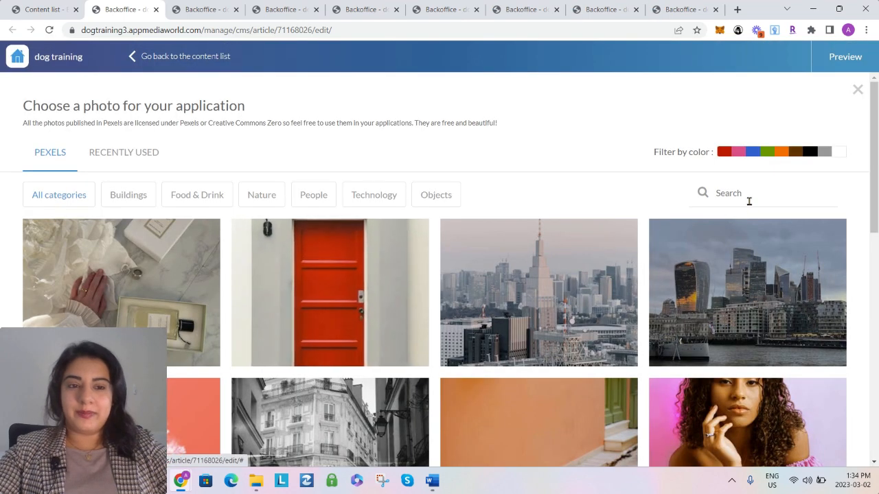
Search the photo library for "dog", insert the dark dog with a white blaze into the Chapter 1 article, and publish it
left_click(747, 200)
type("dog")
key("Return")
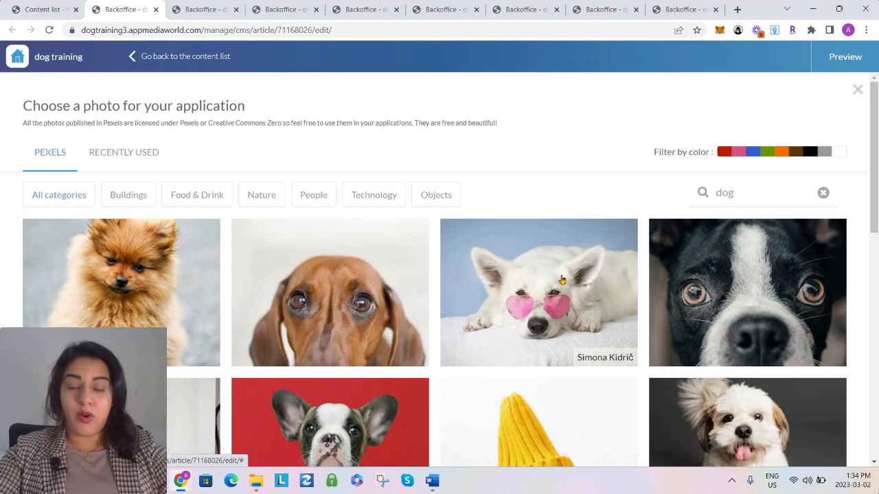
scroll(561, 280, "down", 3)
left_click(543, 286)
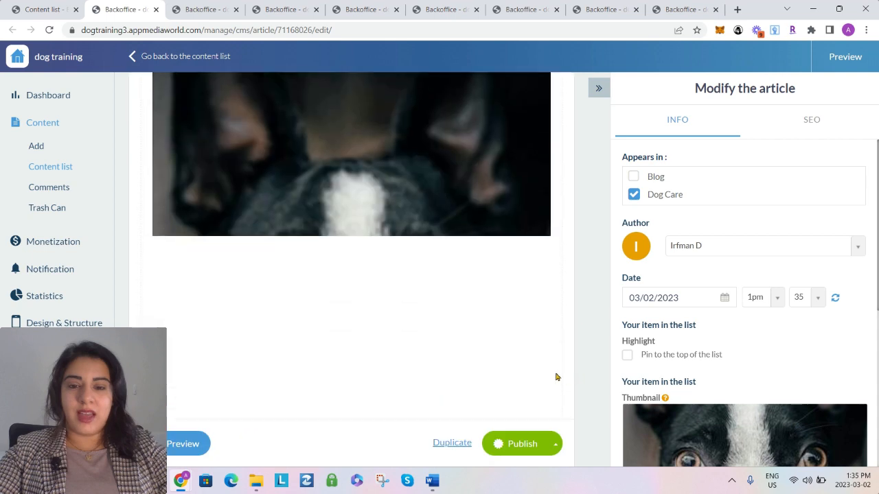
left_click(519, 450)
Add a photo element above the text of the Chapter 2: When Your Best Friend Gets Lost article and open its photo library
left_click(202, 12)
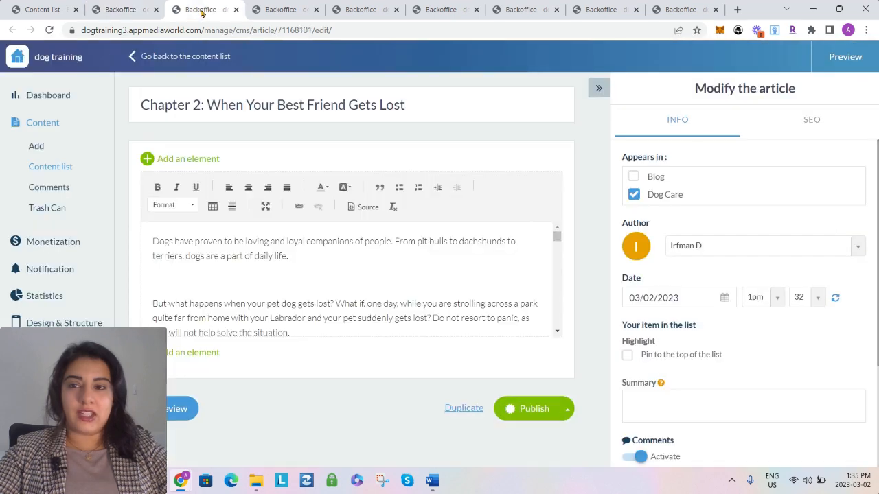
left_click(205, 160)
left_click(205, 165)
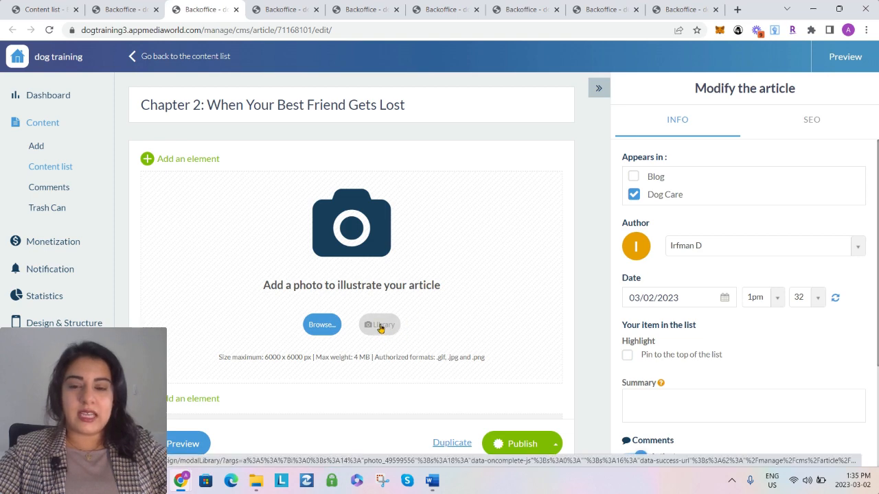
left_click(380, 326)
Search the photo library for "puppy" and insert the winking black-and-tan puppy photo into the Chapter 2 article
left_click(732, 194)
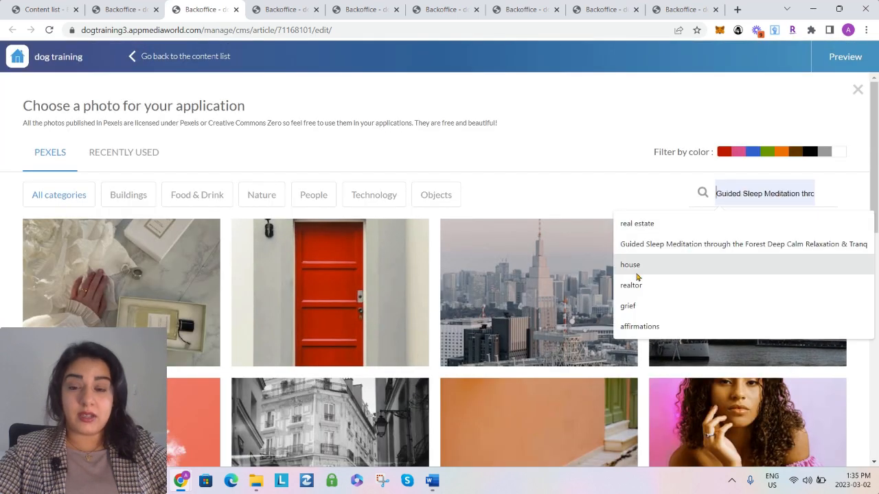
scroll(637, 277, "down", 3)
scroll(651, 221, "up", 3)
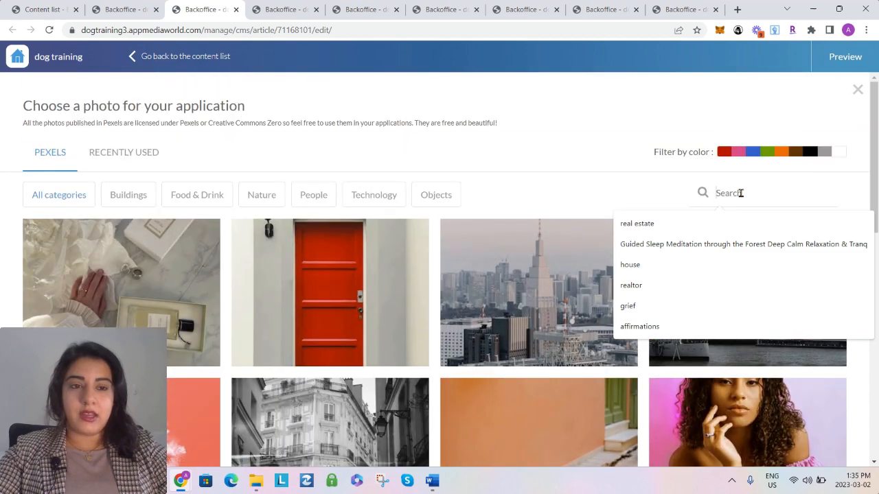
type("puppy")
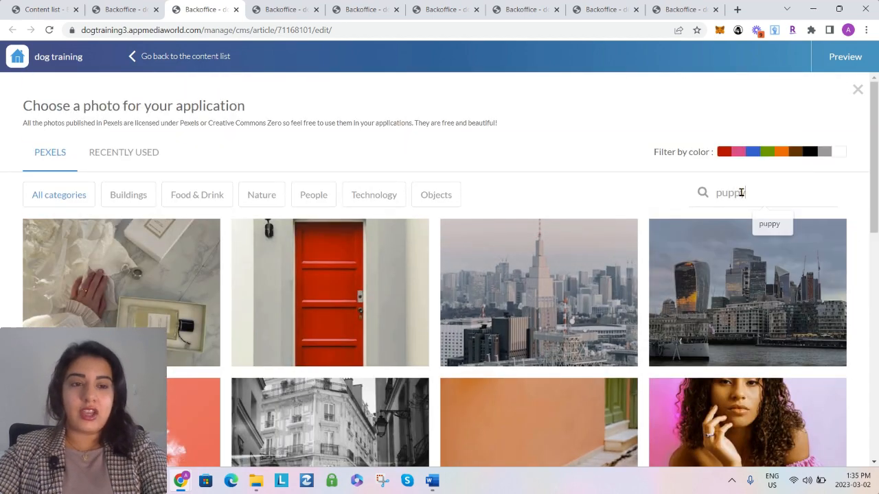
key("Return")
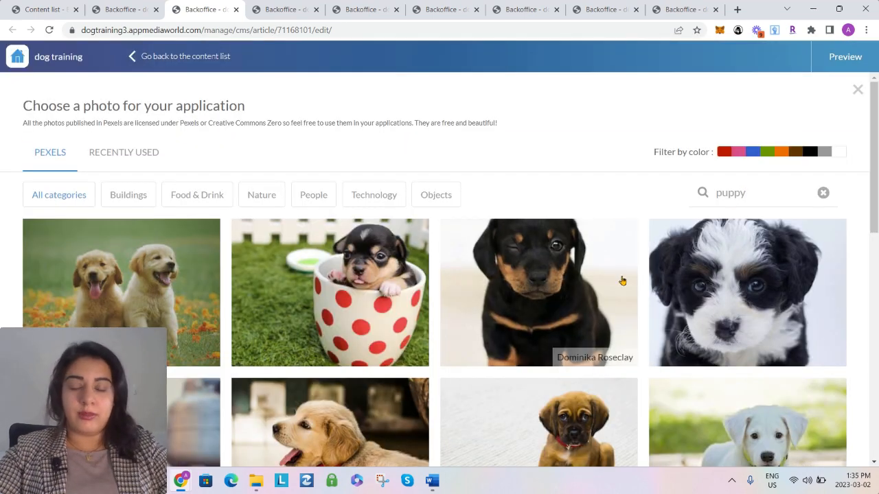
scroll(573, 313, "down", 1)
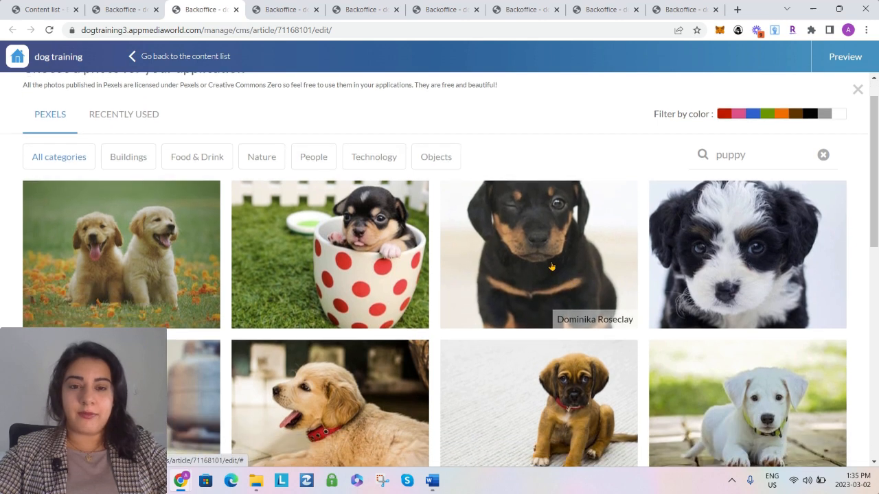
left_click(515, 269)
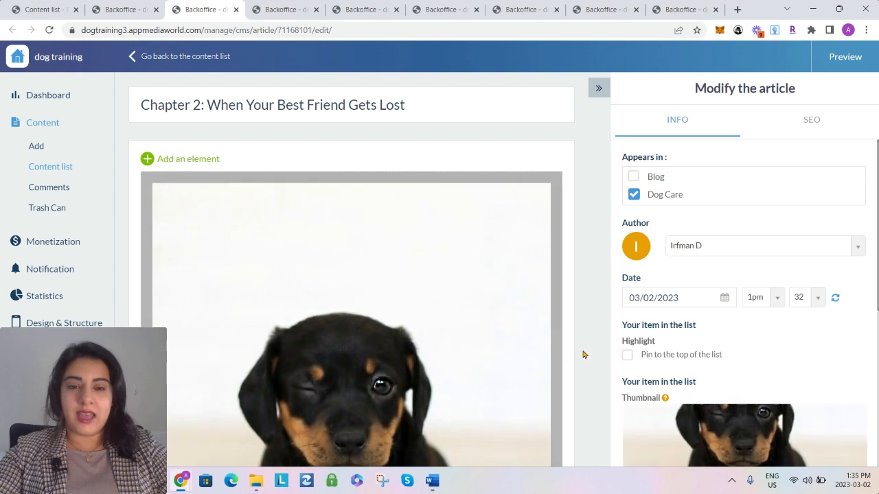
scroll(520, 415, "down", 5)
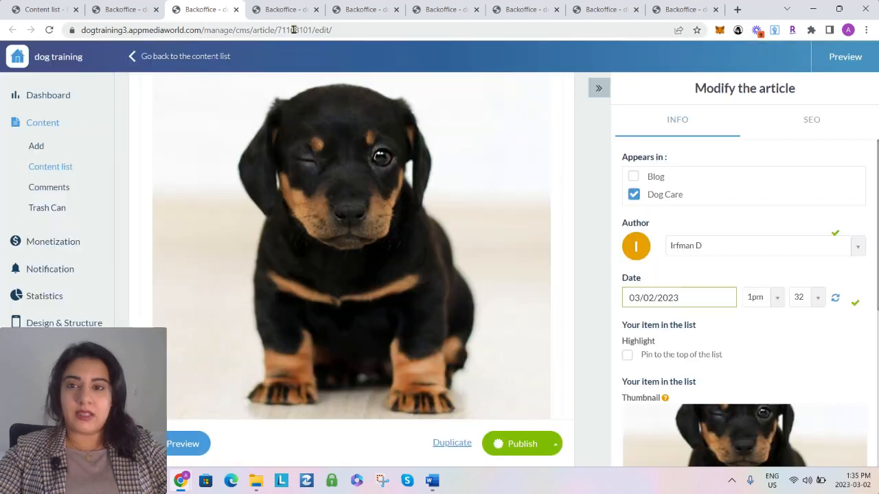
Add a photo element above the text of the Chapter 3: Knowing About a Dogs Behavior article and open its photo library
left_click(286, 11)
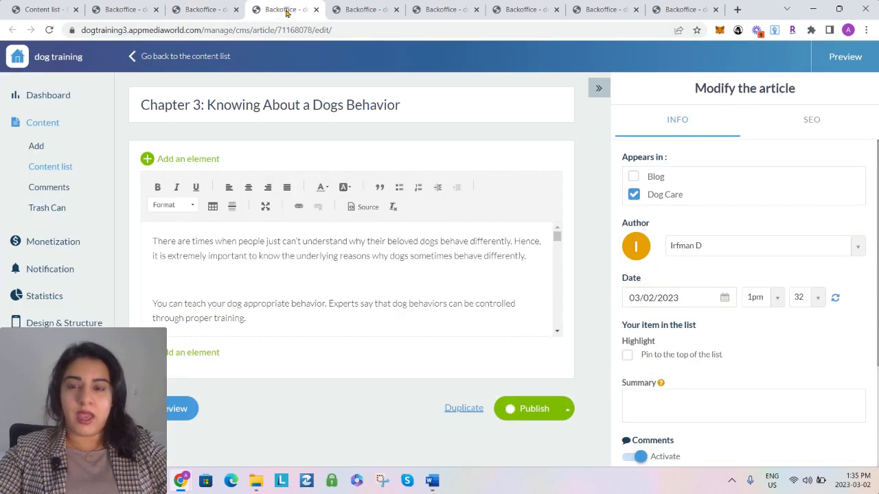
left_click(180, 158)
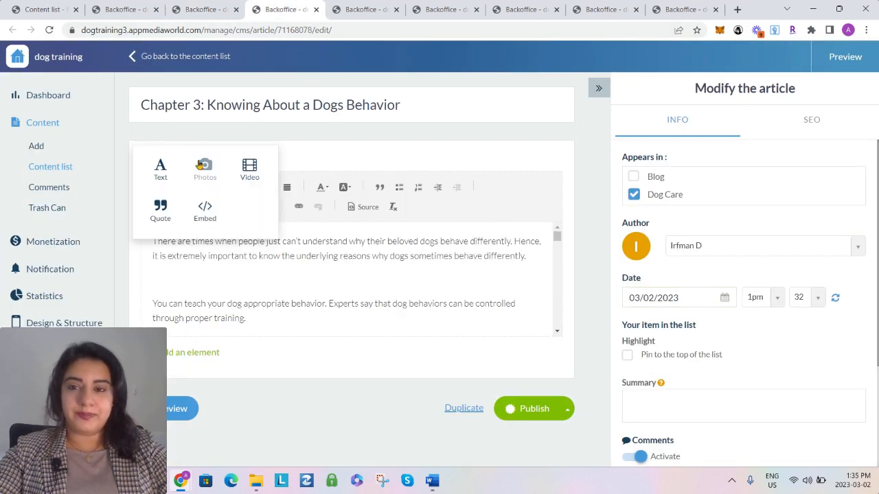
left_click(204, 172)
left_click(379, 326)
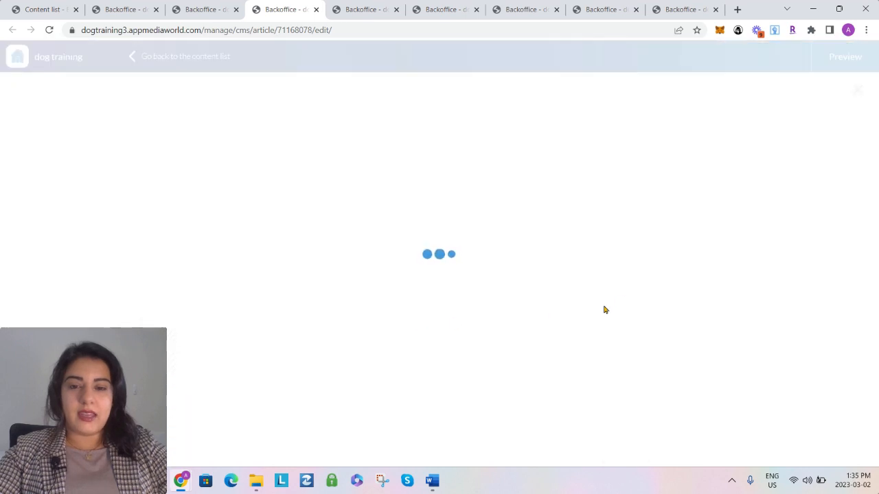
Search the photo library for "puppy" and choose a puppy photo from further down the results for the Chapter 3 article
left_click(730, 191)
type("pu")
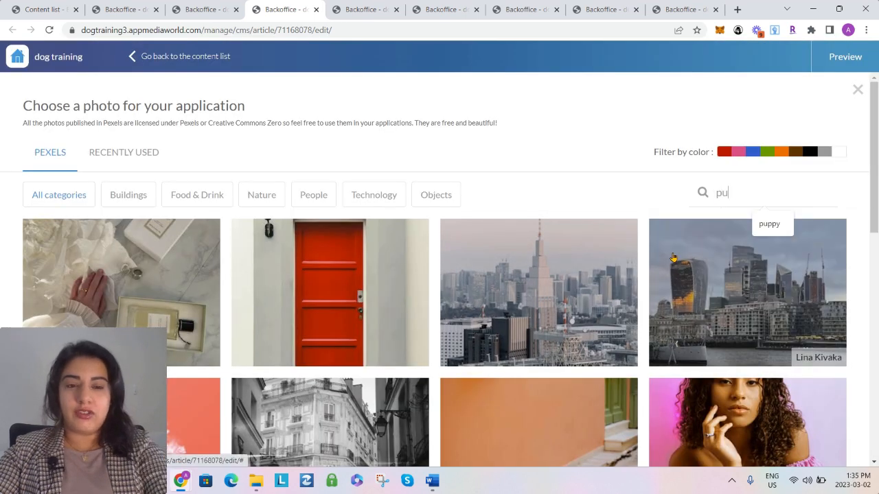
type("ppy")
key("Return")
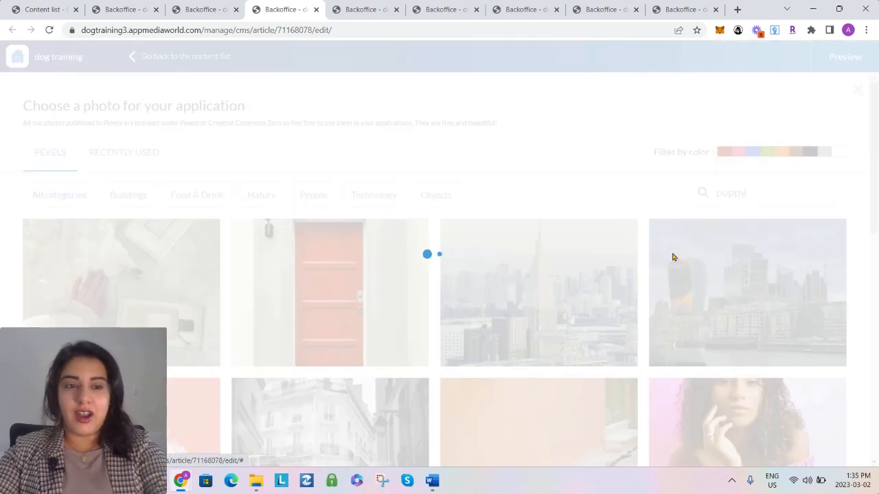
scroll(529, 276, "down", 4)
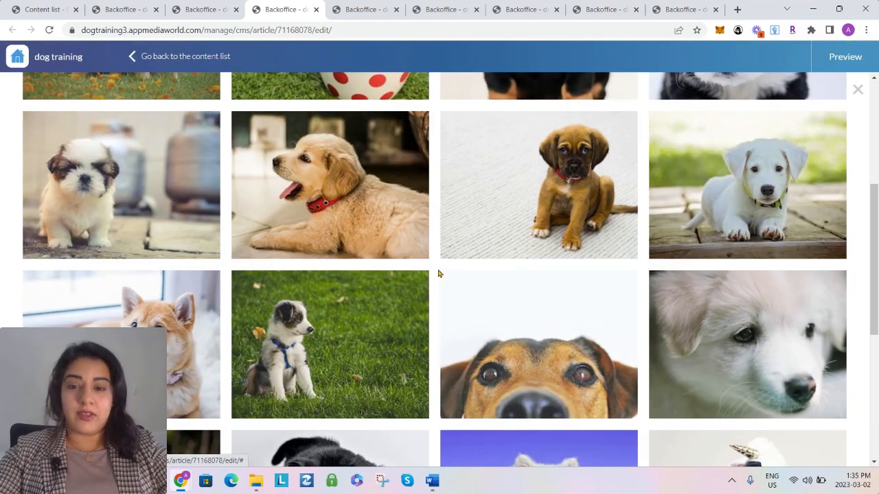
scroll(437, 274, "down", 2)
left_click(280, 290)
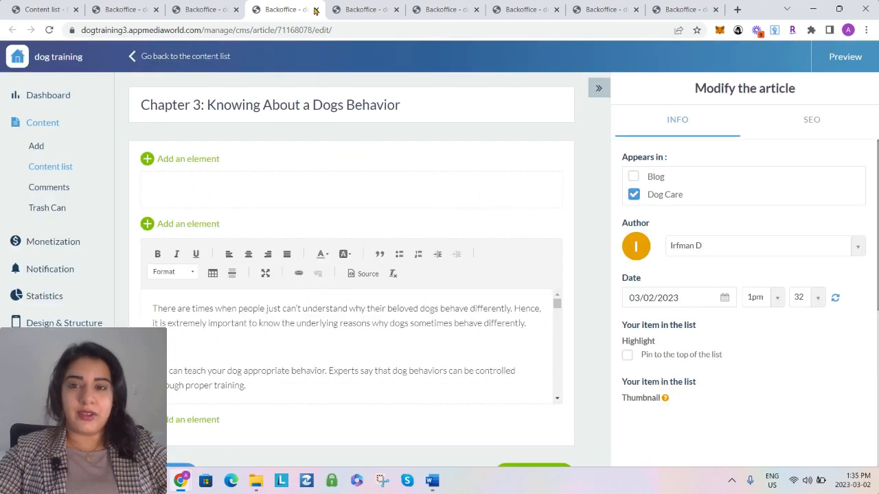
Add a photo element above the text of the Chapter 4: Breeding - Dogs During Labor article and open its photo library
left_click(347, 9)
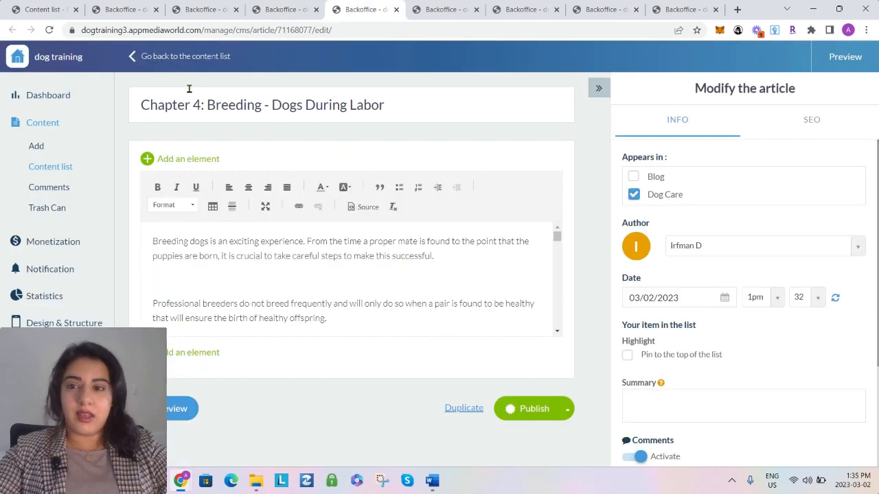
left_click(188, 158)
left_click(203, 165)
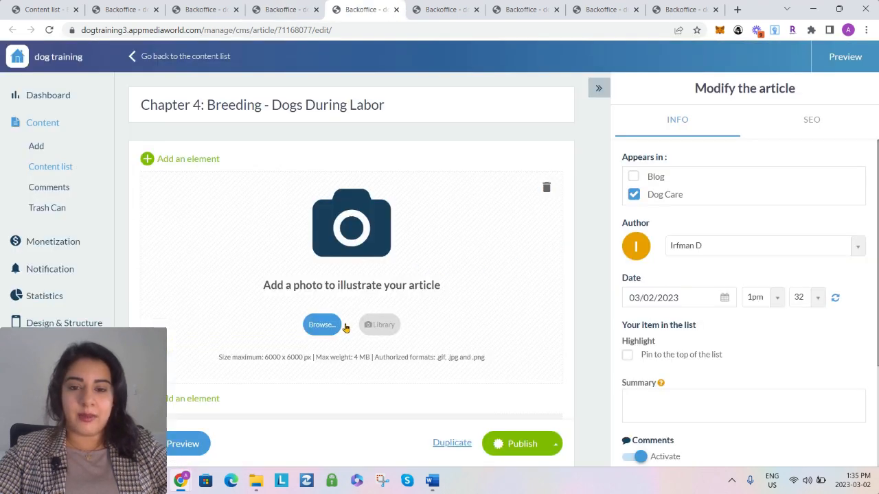
left_click(383, 325)
Search the photo library for "puppy" and insert the photo of the brown puppy sitting on a light floor into the Chapter 4 article
left_click(732, 192)
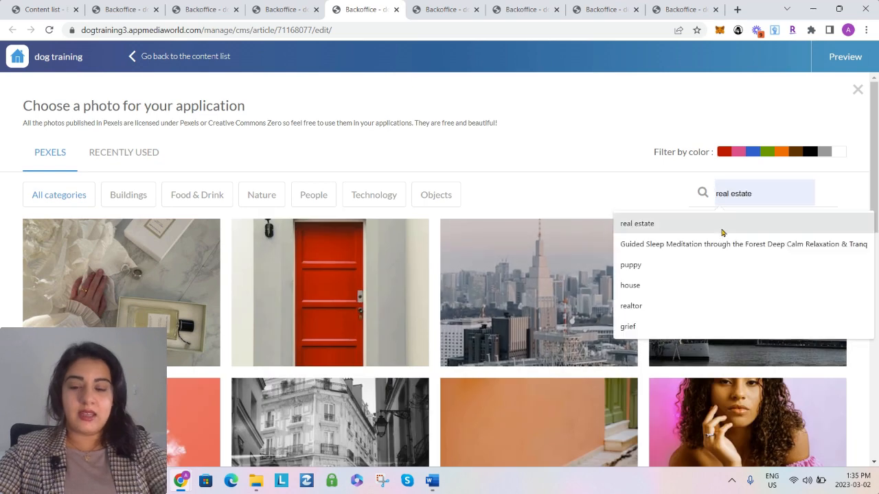
type("puppy")
key("Return")
scroll(515, 310, "down", 4)
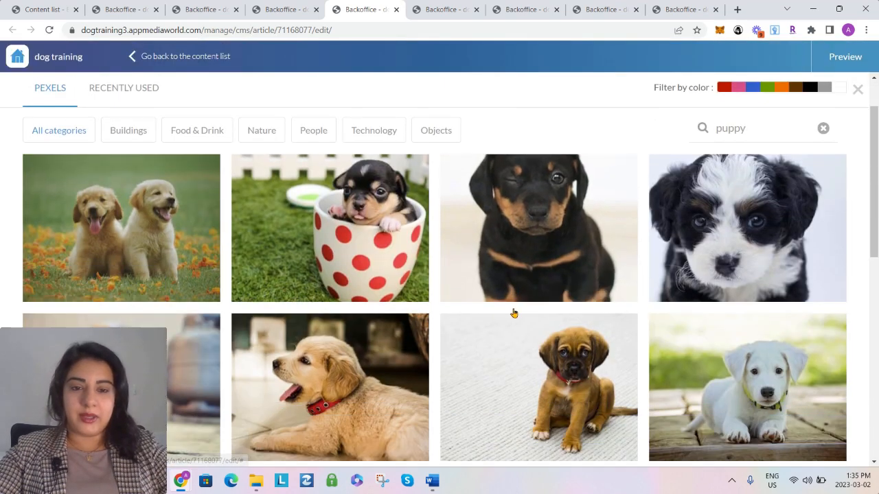
left_click(418, 244)
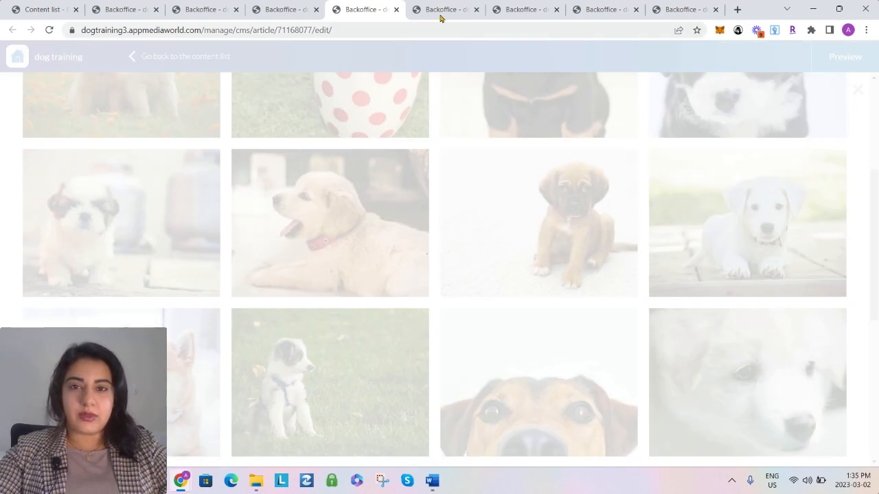
Illustrate the Chapter 5: Vaccination and Its Important article with the close-up white puppy photo from a "puppy" library search
left_click(440, 17)
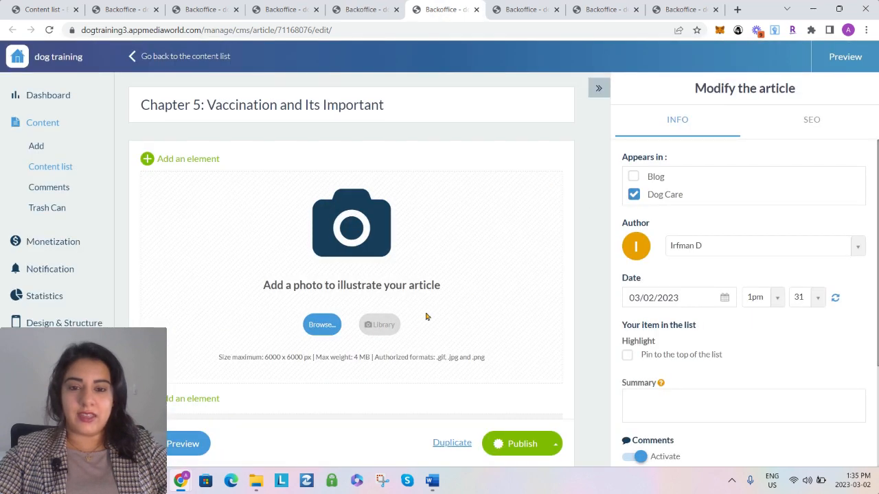
left_click(384, 324)
left_click(716, 193)
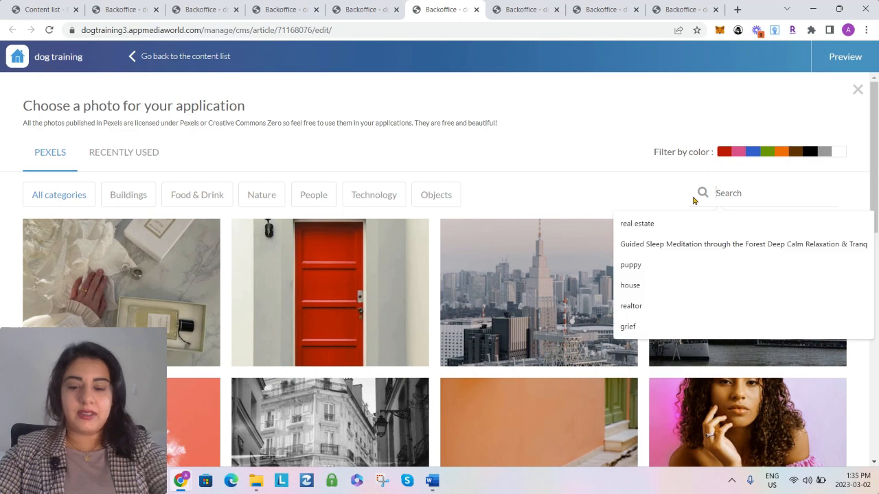
type("puppy")
key("Return")
scroll(693, 343, "down", 5)
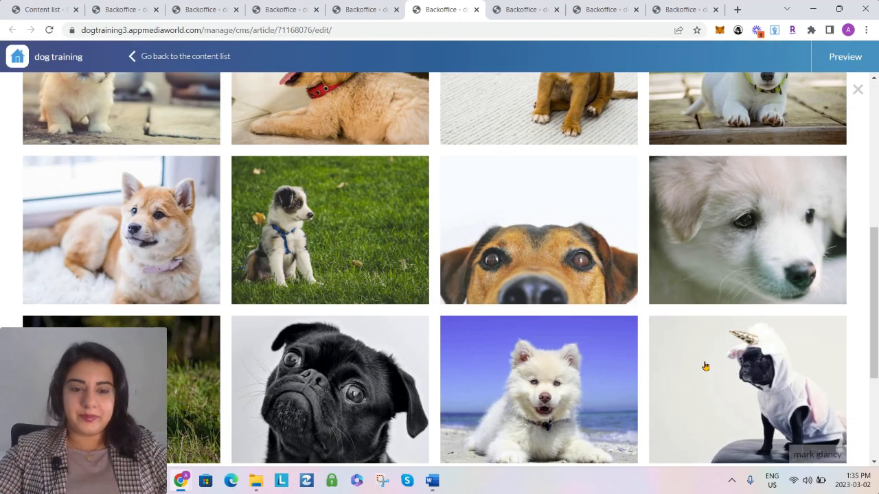
left_click(718, 246)
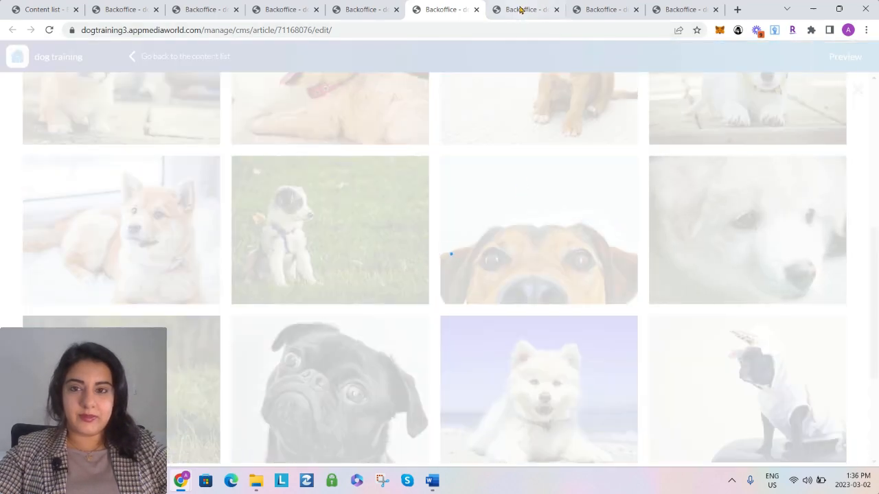
Illustrate the Chapter 6: Homemade Dog Diets article with the brown-and-white puppy in grass from a "puppy" library search
left_click(520, 9)
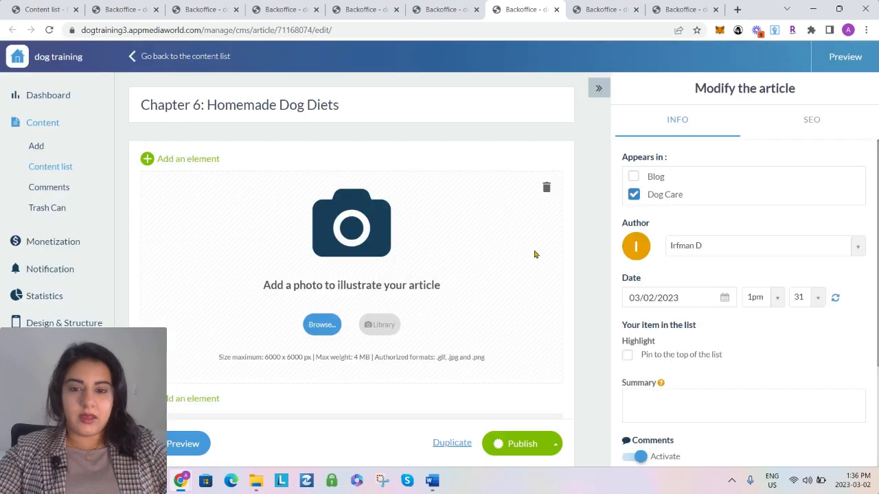
left_click(383, 324)
left_click(727, 192)
type("puppy")
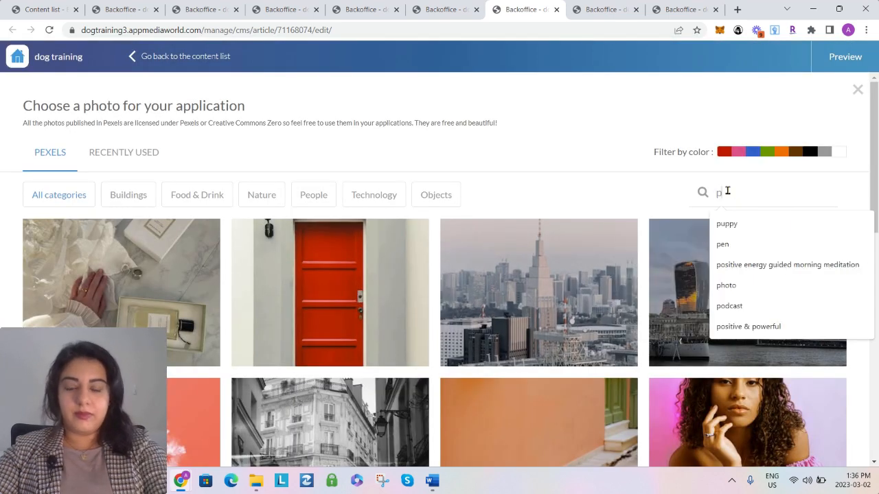
key("Return")
scroll(200, 284, "down", 10)
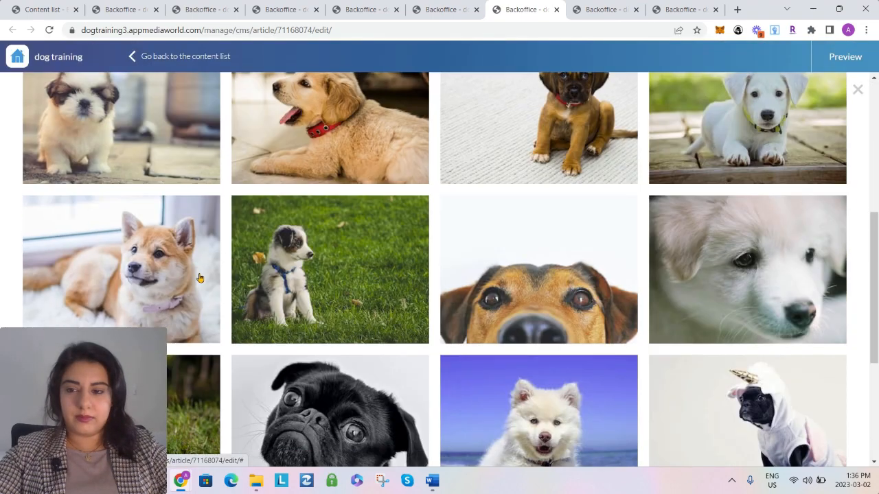
left_click(137, 350)
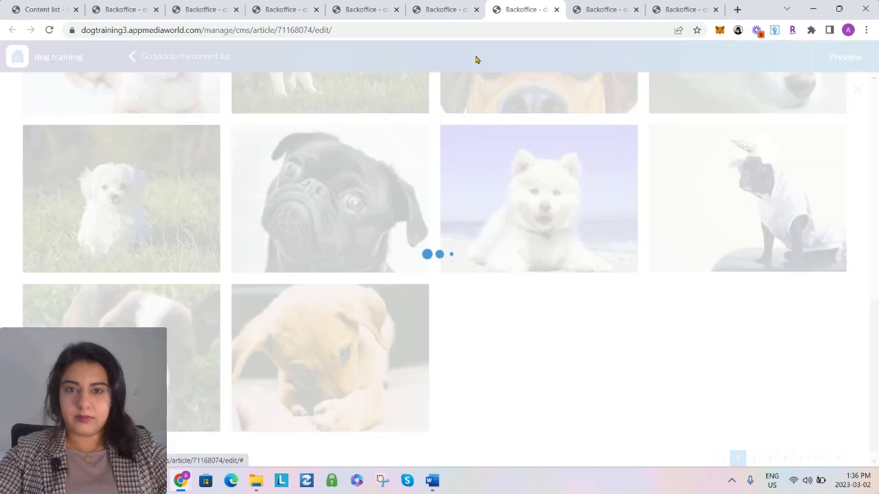
Add a photo element above the text of the Chapter 7: Vaccinations article and open its photo library
left_click(585, 15)
left_click(209, 161)
left_click(208, 167)
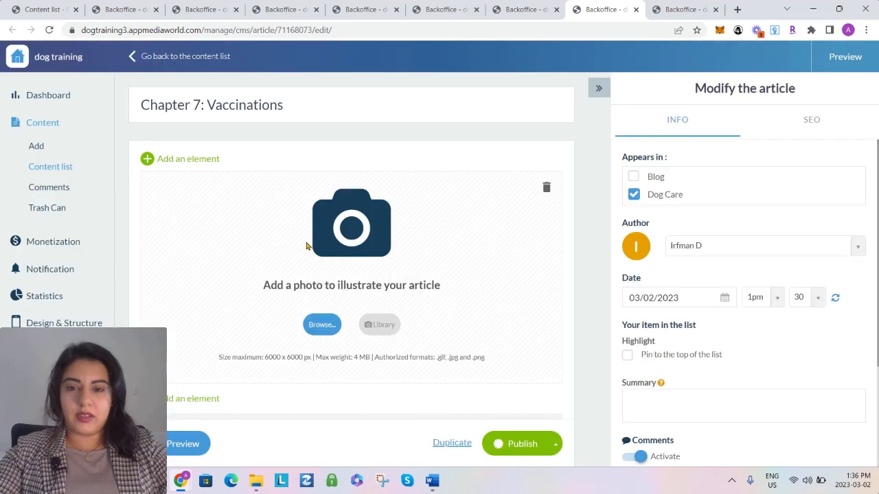
left_click(382, 328)
Search the photo library for "puppy" and insert the tan puppy with its head down over its paws into the Chapter 7 article
left_click(735, 187)
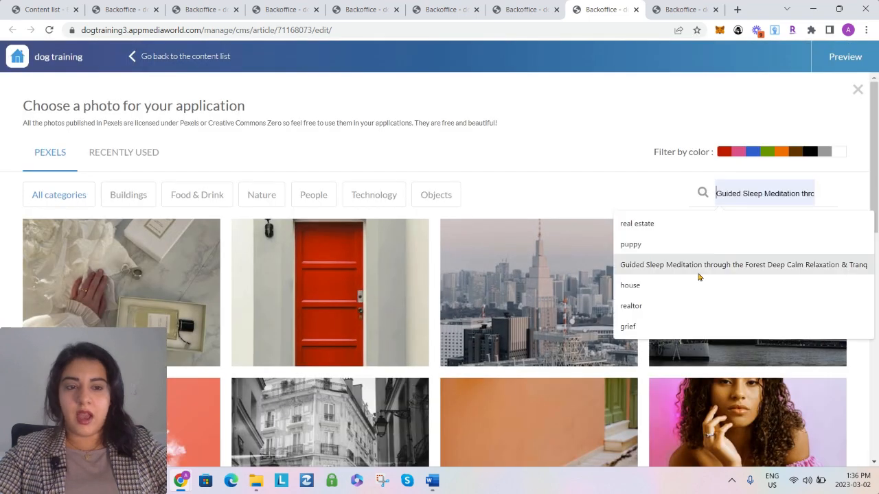
type("ppp")
key("BackSpace")
key("BackSpace")
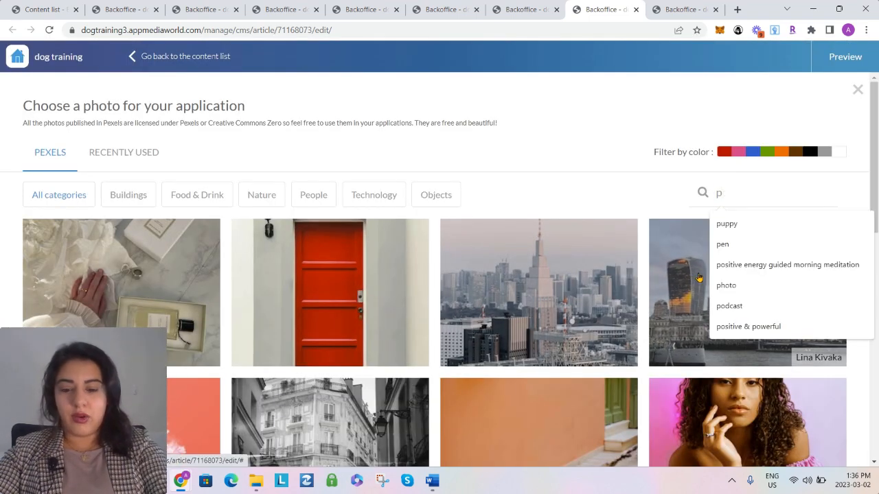
type("uppy")
key("Return")
scroll(636, 300, "down", 8)
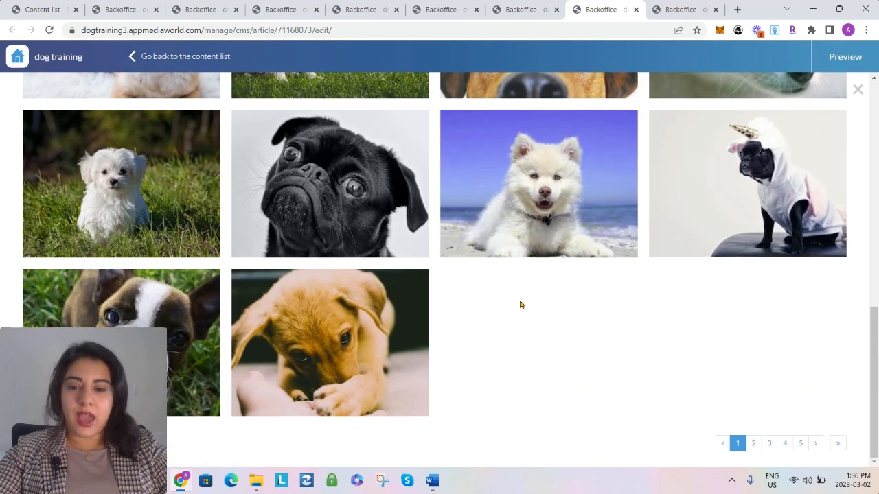
left_click(365, 337)
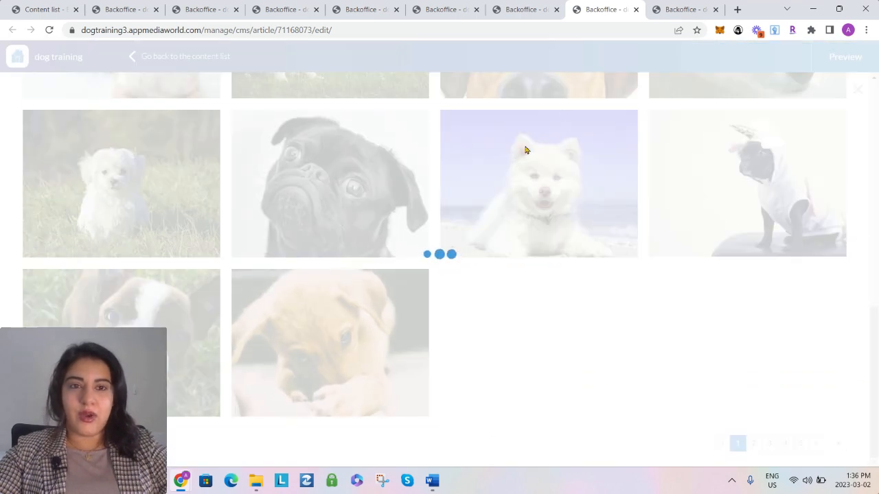
Add a photo element above the text of the Conclusion article and open its photo library
left_click(680, 9)
left_click(185, 155)
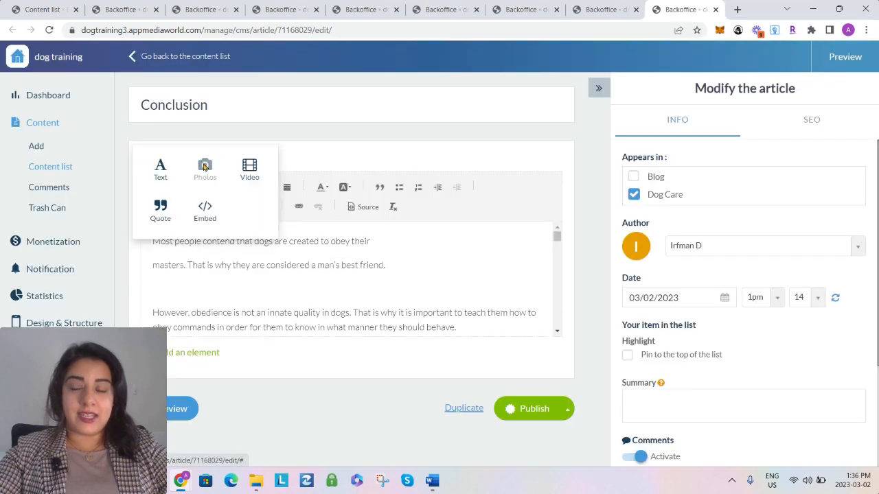
left_click(203, 167)
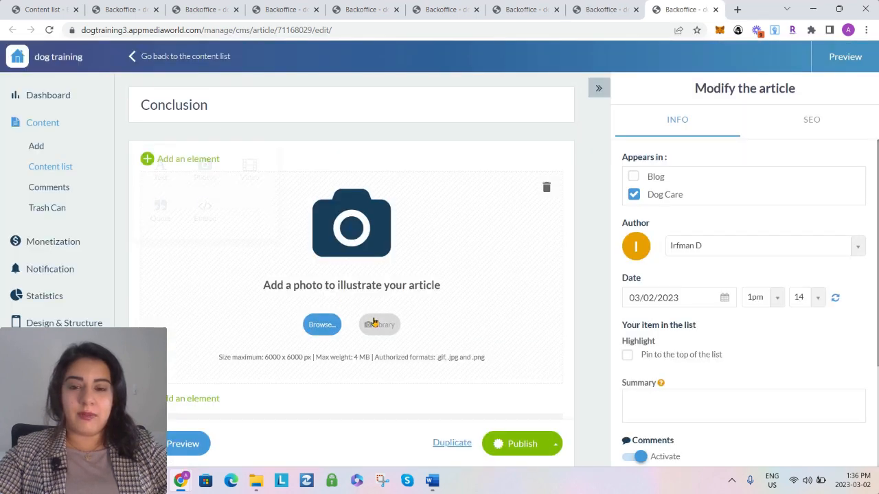
left_click(377, 324)
Search the photo library for "puppy" and insert the white fluffy puppy on the beach into the Conclusion article
left_click(730, 193)
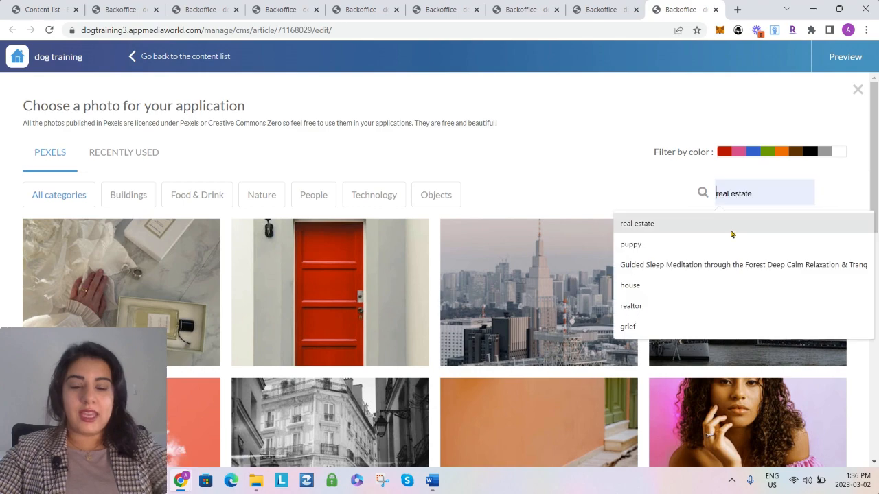
type("puppy")
key("Return")
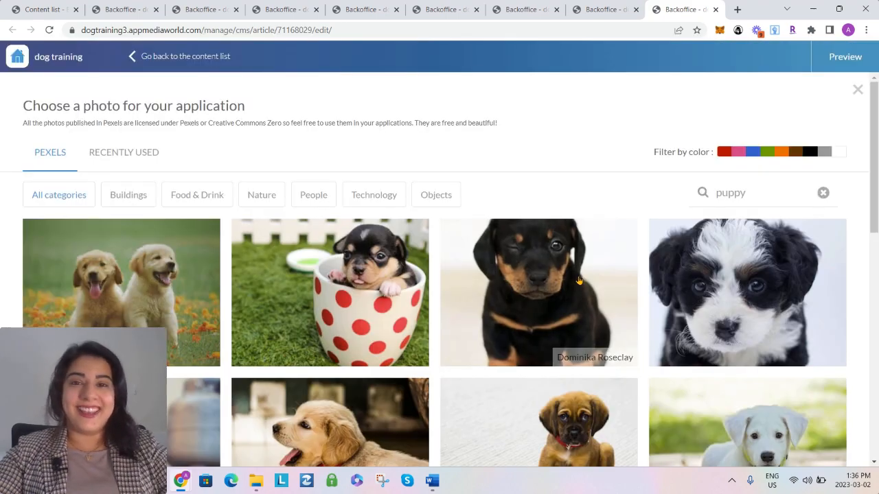
scroll(584, 286, "down", 8)
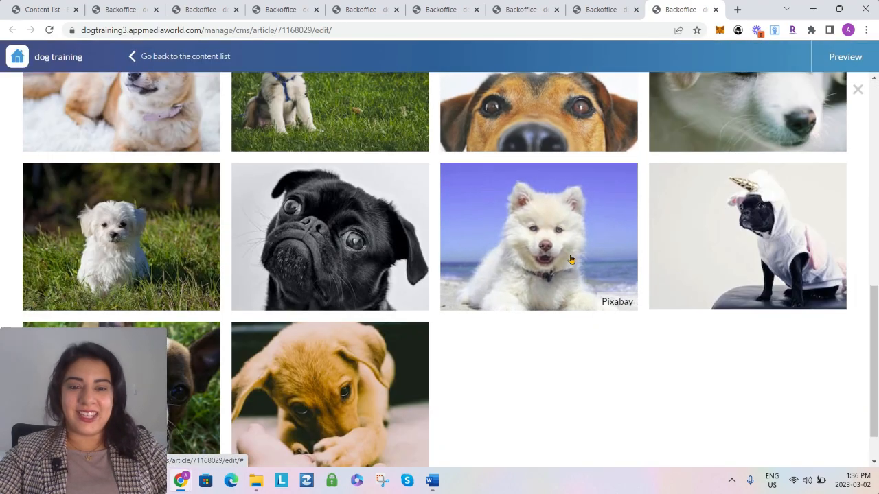
left_click(571, 261)
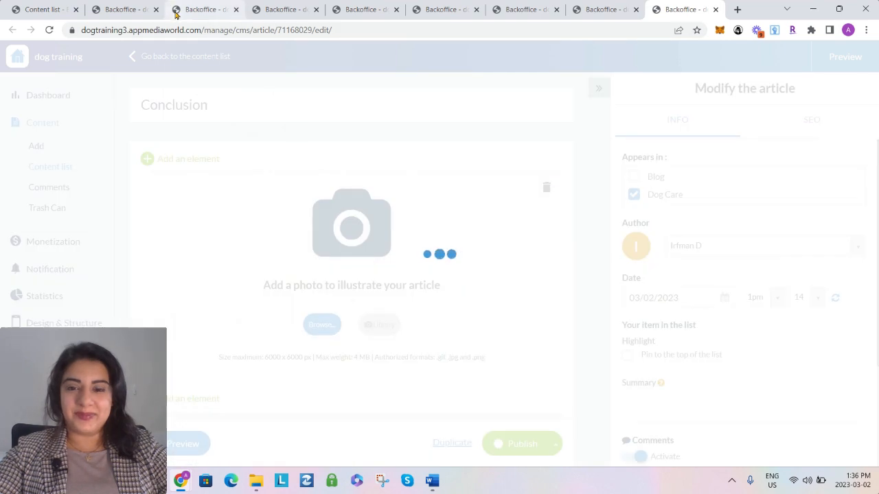
Close all the article editing pages and reload the content list
left_click(192, 10)
left_click(235, 10)
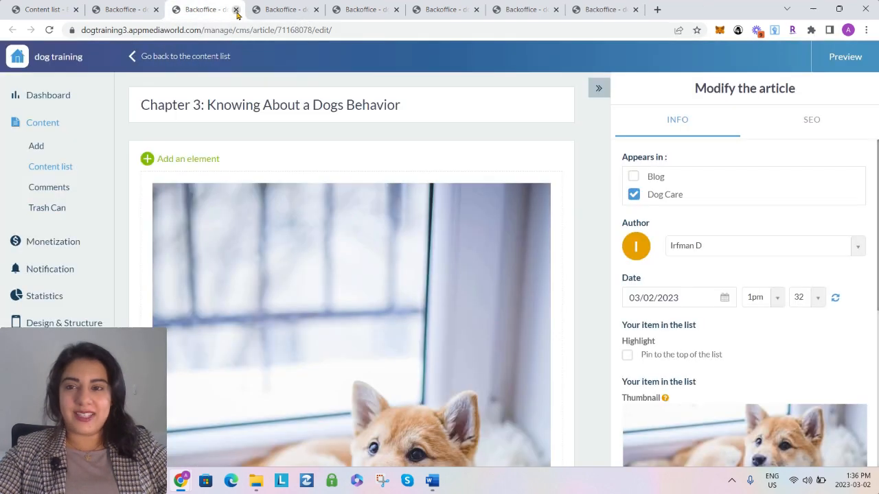
left_click(235, 9)
left_click(235, 10)
left_click(235, 9)
left_click(236, 10)
left_click(235, 10)
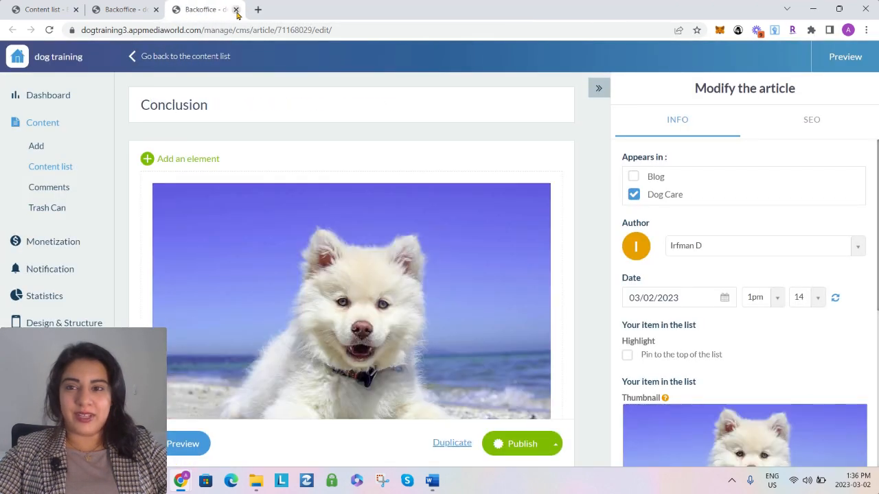
left_click(235, 10)
left_click(269, 10)
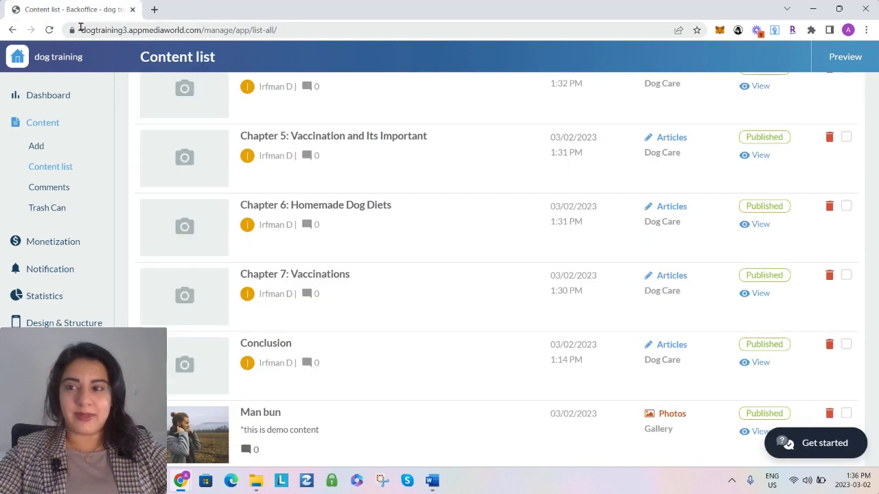
left_click(49, 29)
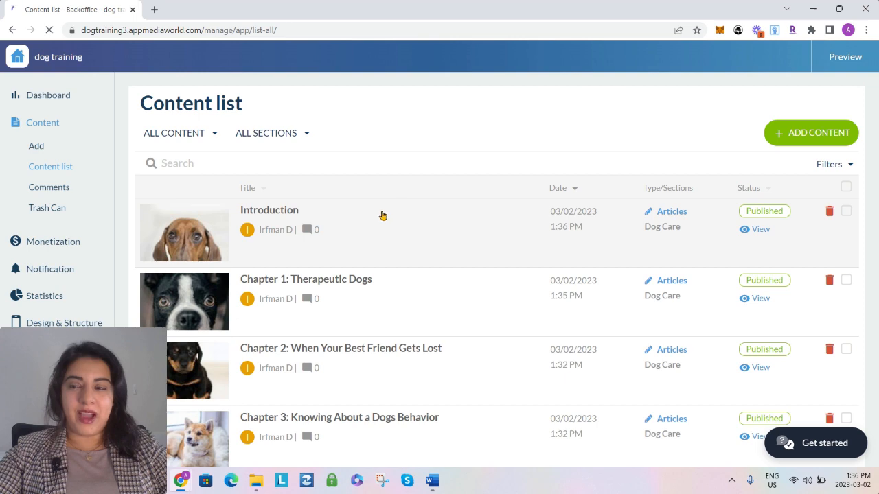
Review the article thumbnails in the content list and set it to display 100 items per page
scroll(345, 221, "down", 6)
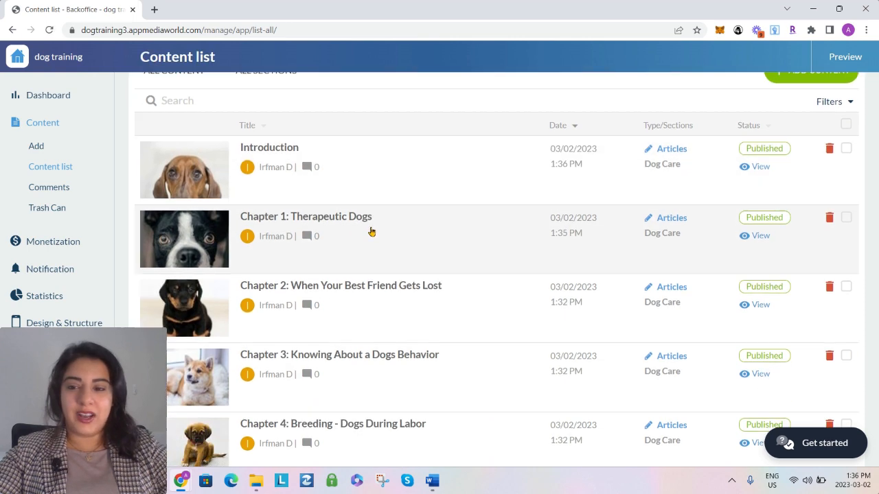
scroll(217, 269, "down", 1)
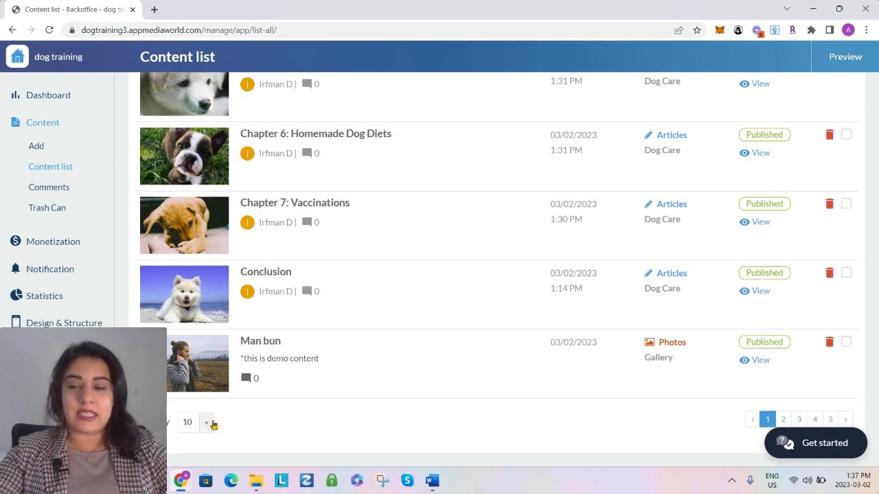
left_click(208, 425)
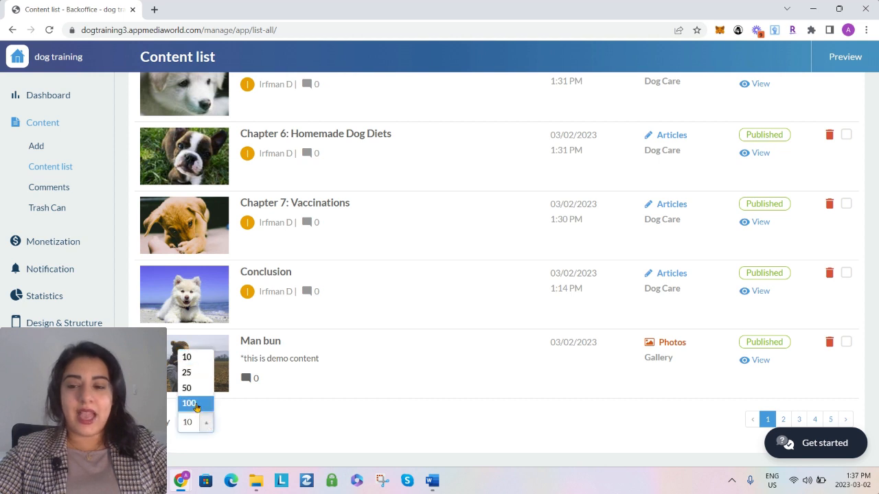
left_click(196, 405)
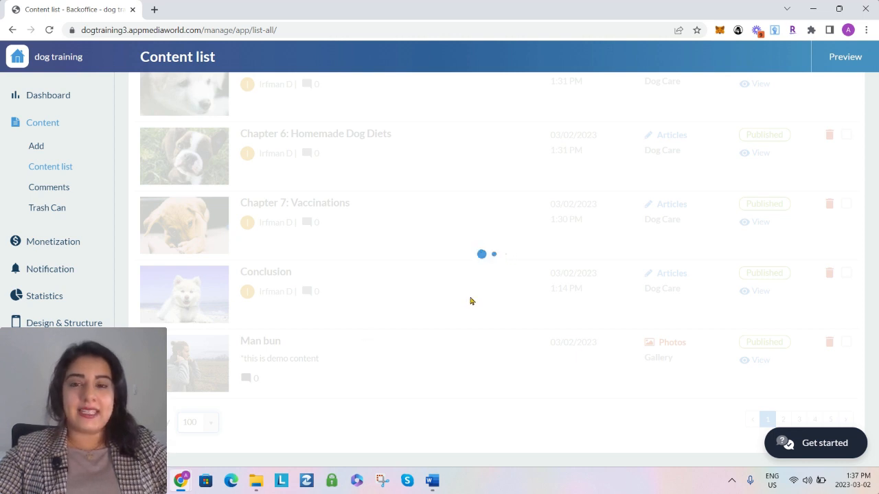
Select every item in the content list and look through the selection
scroll(296, 313, "up", 8)
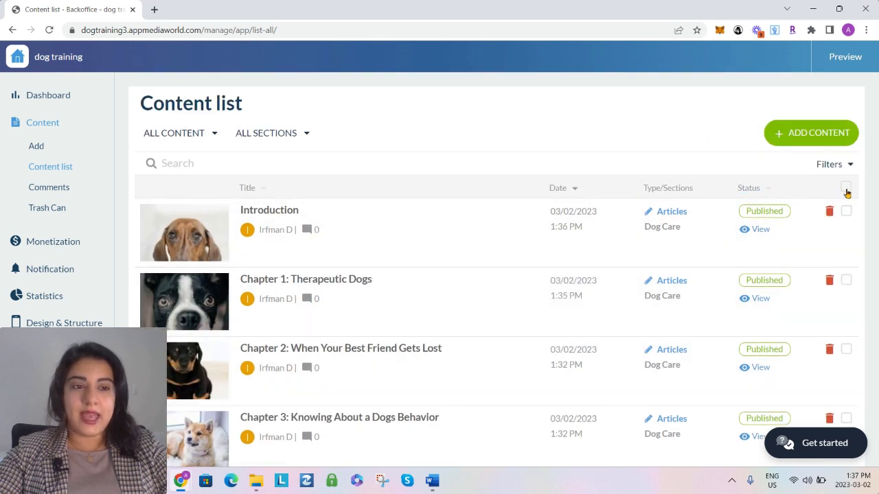
left_click(846, 187)
scroll(535, 256, "down", 4)
scroll(536, 255, "down", 5)
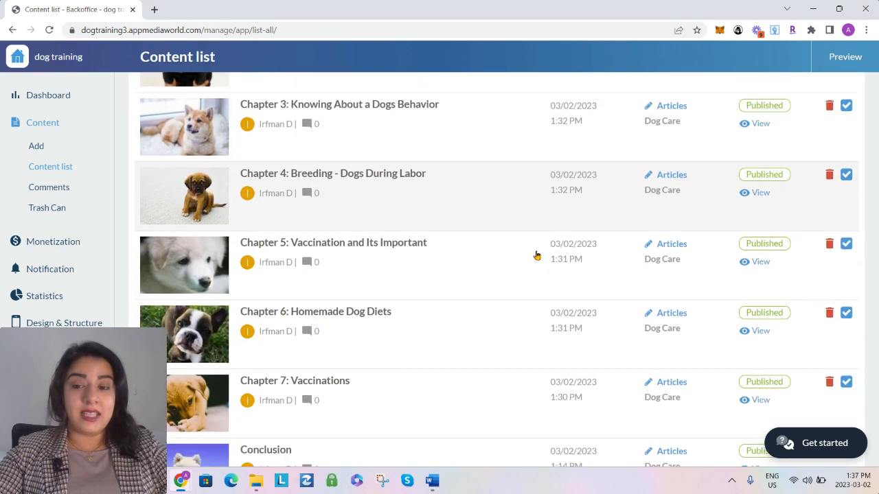
scroll(537, 256, "up", 3)
scroll(537, 255, "down", 1)
scroll(537, 256, "up", 6)
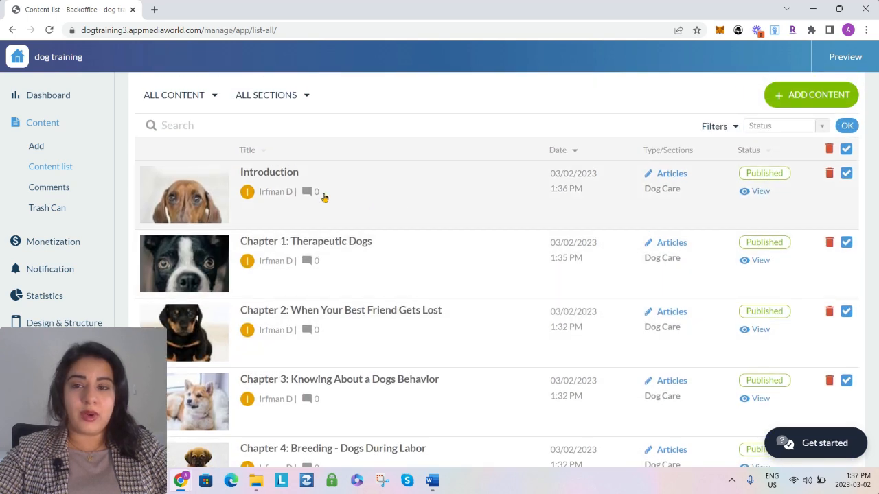
Exclude the Introduction, Chapter 1 and further Dog Care chapter articles from the selected content
left_click(846, 173)
left_click(846, 241)
scroll(846, 242, "down", 2)
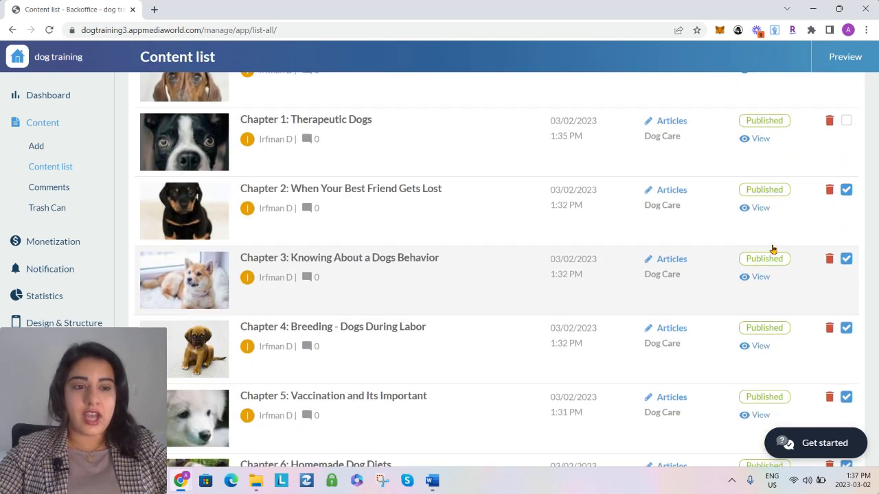
left_click(845, 227)
left_click(845, 297)
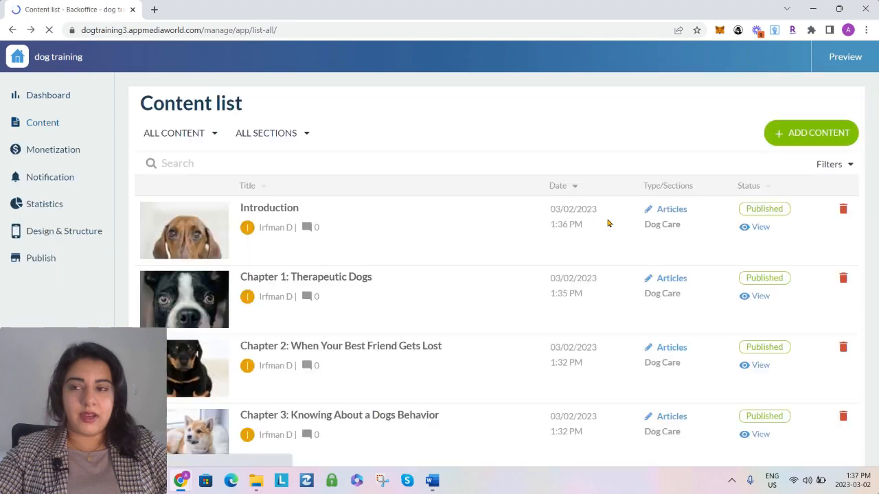
Exclude all Dog Care articles, from Introduction through Chapter 7 and the Conclusion, from the selected content
scroll(736, 249, "down", 12)
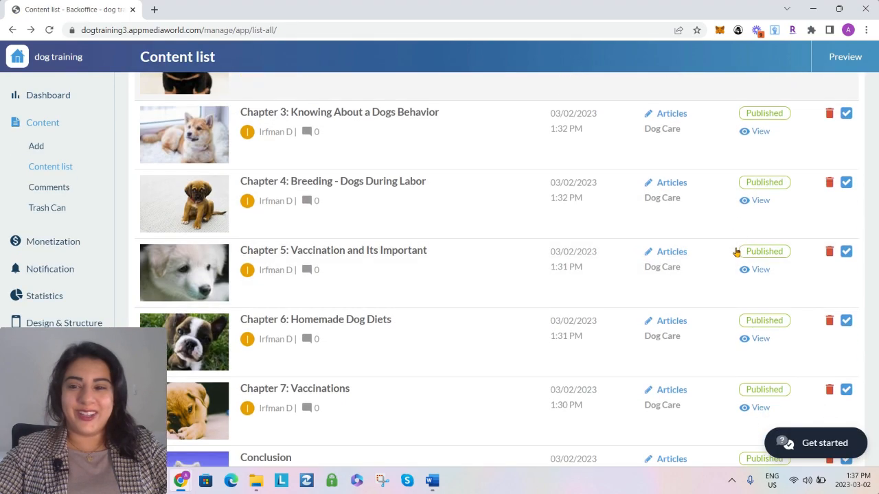
scroll(737, 249, "up", 4)
scroll(737, 249, "up", 6)
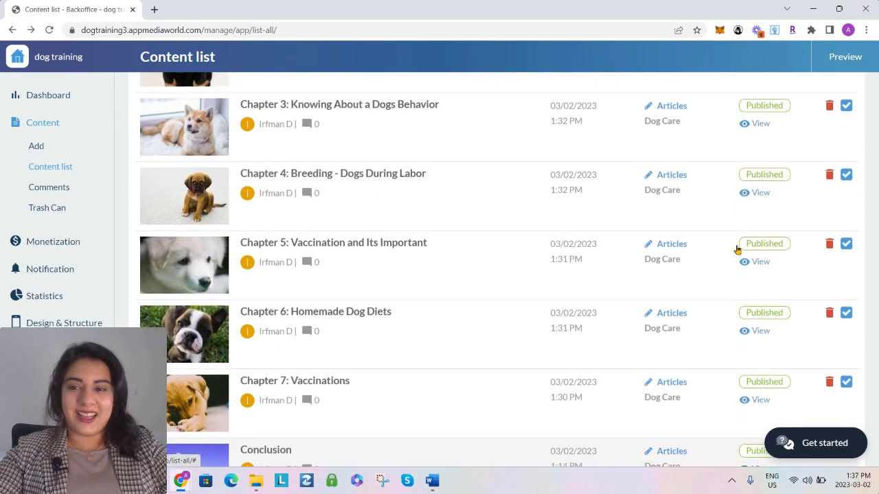
scroll(784, 208, "up", 3)
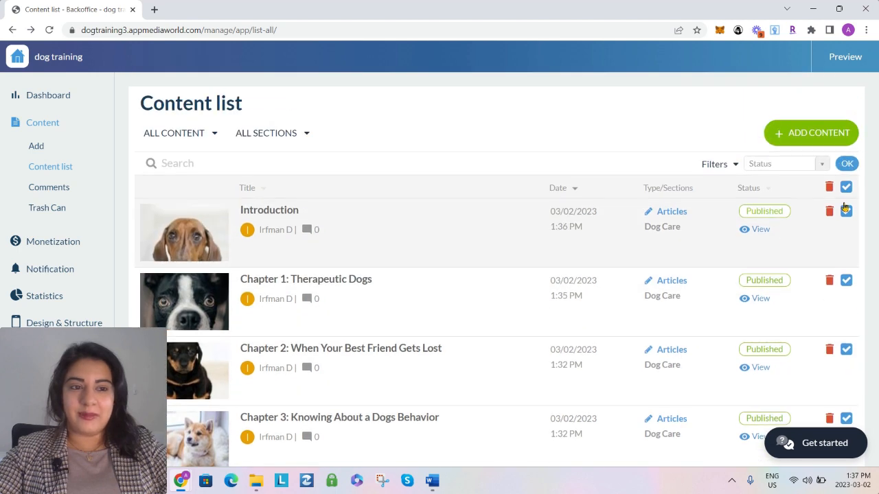
left_click(846, 211)
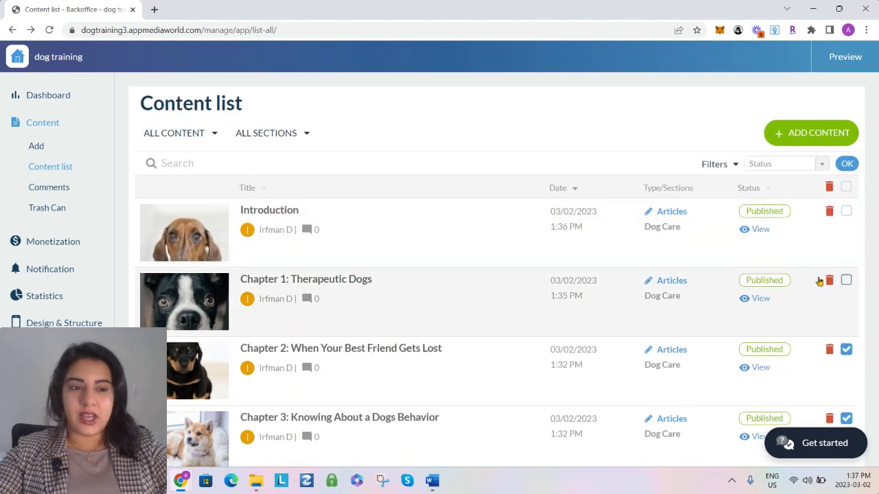
scroll(819, 281, "down", 3)
left_click(845, 197)
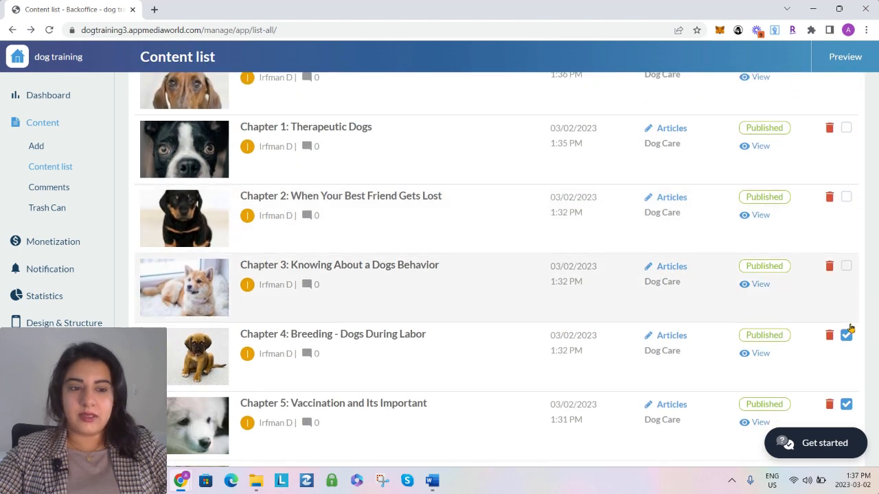
left_click(847, 331)
scroll(722, 304, "down", 4)
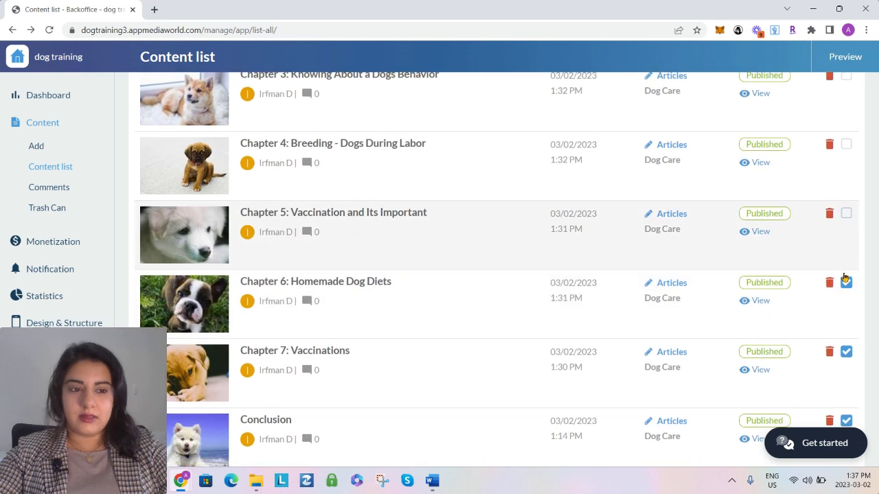
left_click(846, 281)
scroll(672, 281, "down", 3)
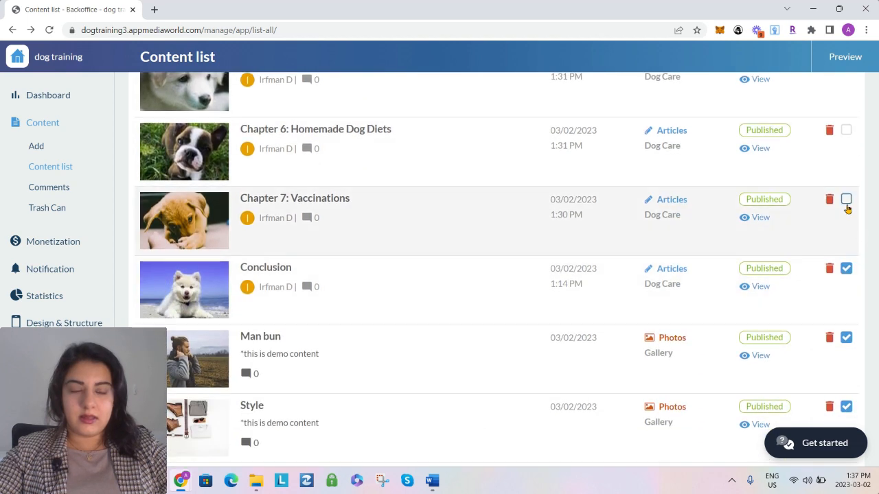
left_click(846, 268)
scroll(345, 366, "down", 3)
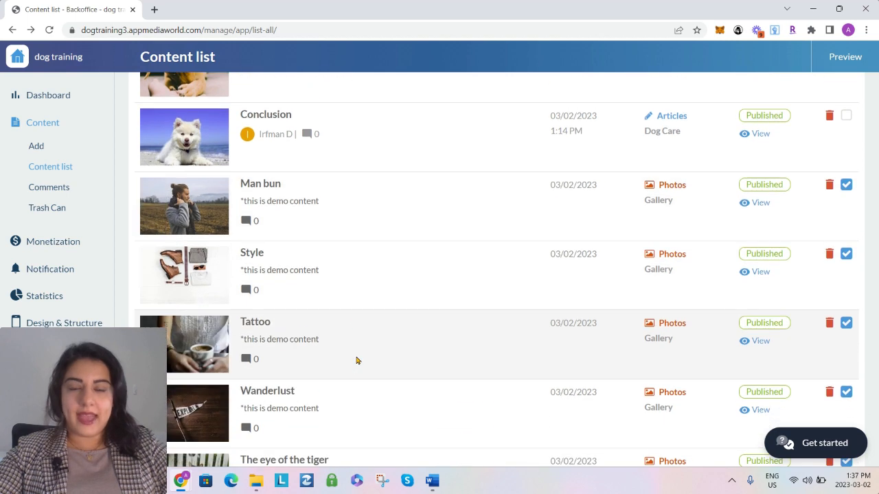
Check the remaining selected demo items, including the Gallery photos and podcast episodes, and permanently delete the whole selection
scroll(328, 251, "down", 5)
scroll(324, 294, "down", 8)
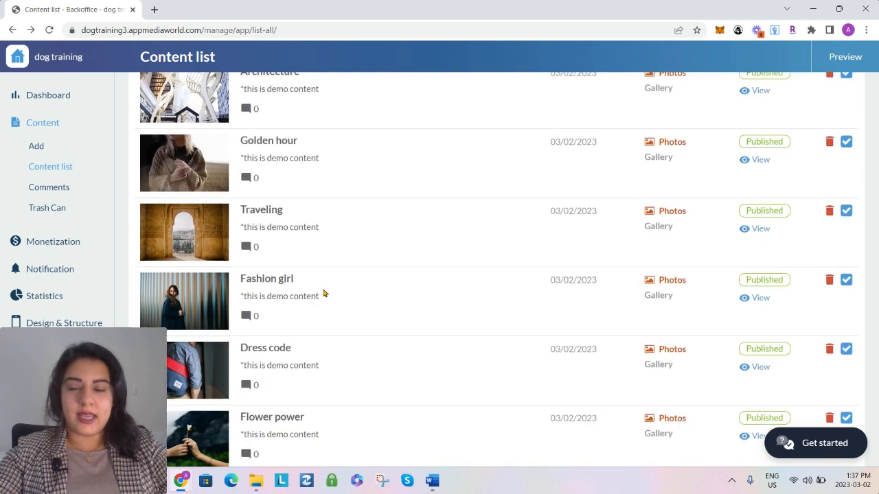
scroll(323, 293, "down", 1)
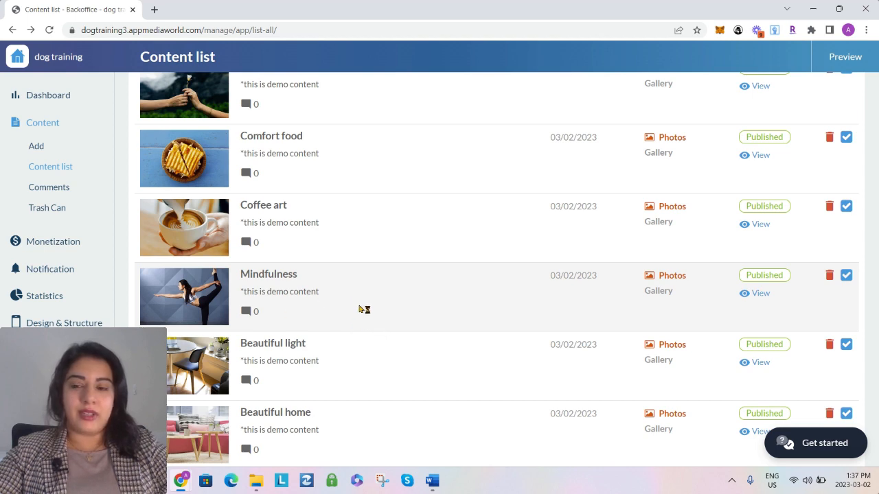
scroll(360, 309, "down", 4)
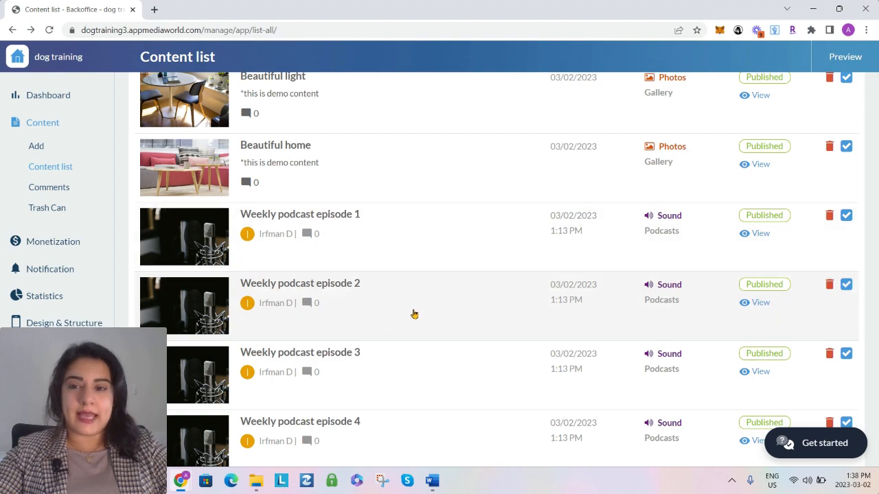
scroll(412, 314, "up", 15)
scroll(414, 311, "up", 10)
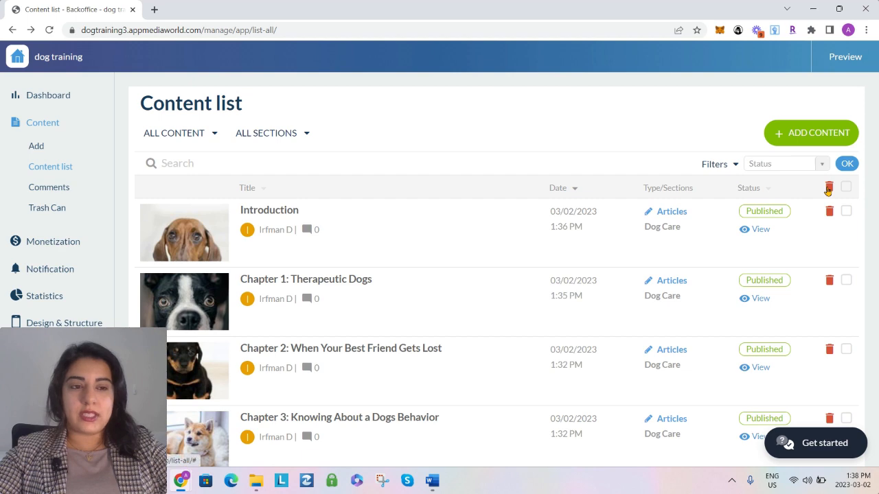
left_click(829, 188)
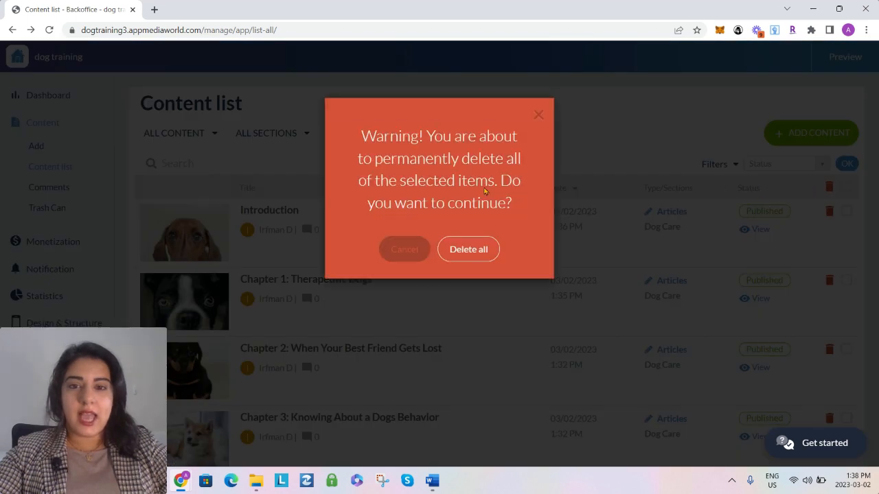
left_click(460, 256)
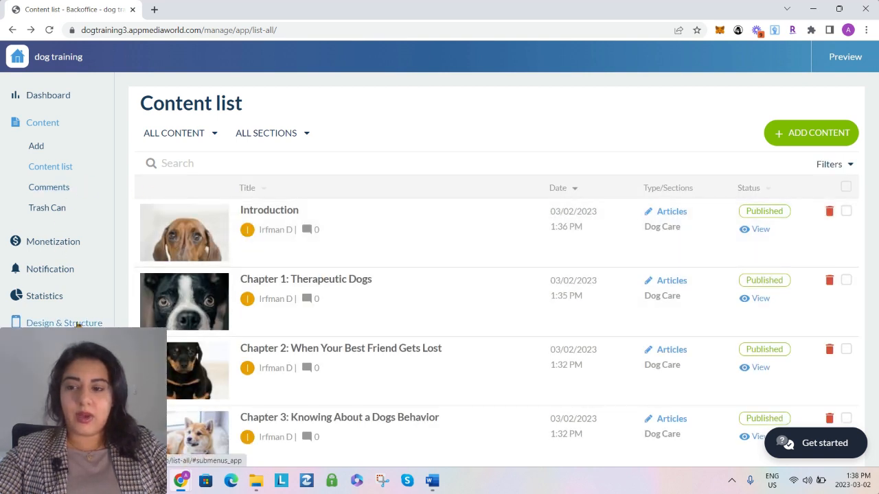
Open the app preview in phone view and look through the articles on its home page
left_click(64, 323)
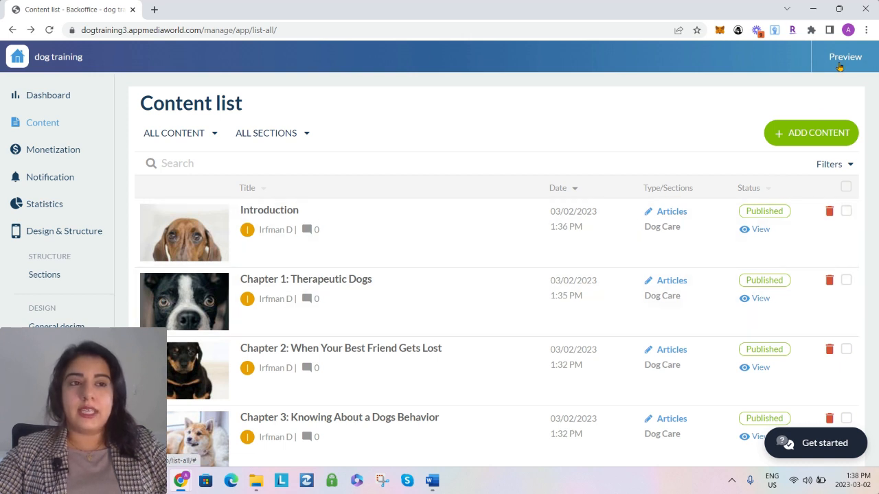
left_click(838, 62)
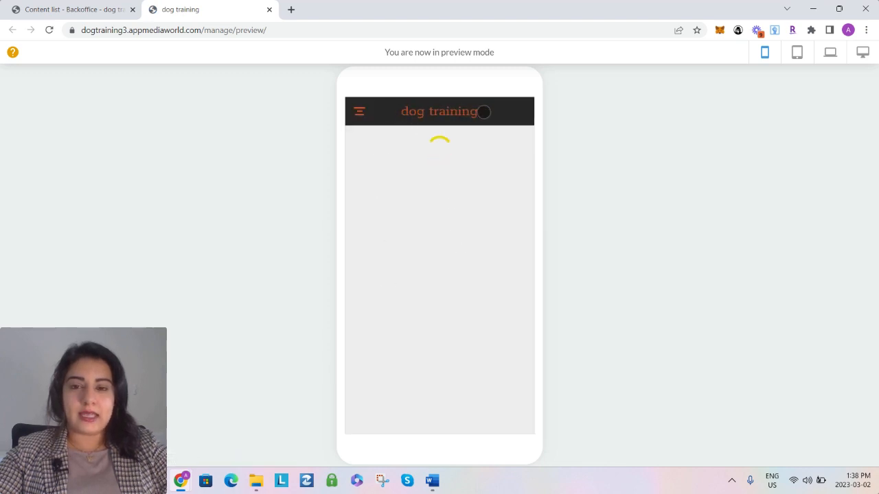
scroll(460, 276, "down", 3)
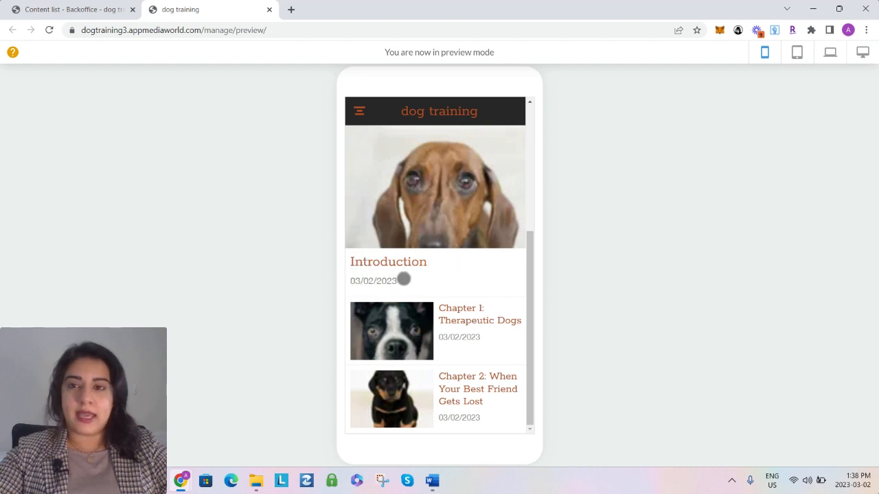
Return to the backoffice, browse the theme library and open a live preview of the Diamond theme
left_click(102, 10)
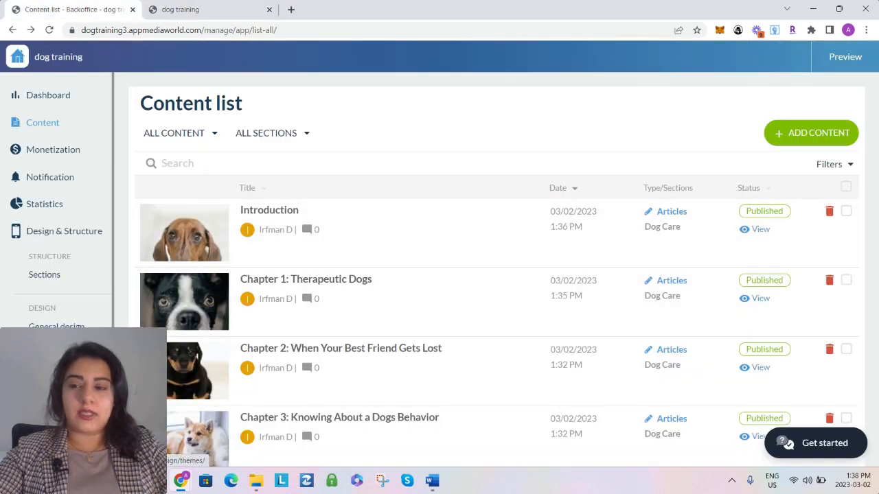
left_click(57, 327)
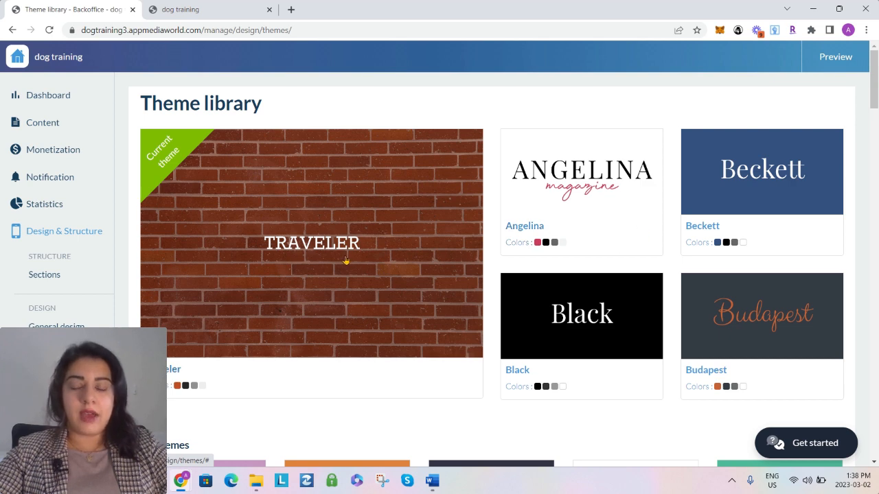
scroll(516, 272, "down", 5)
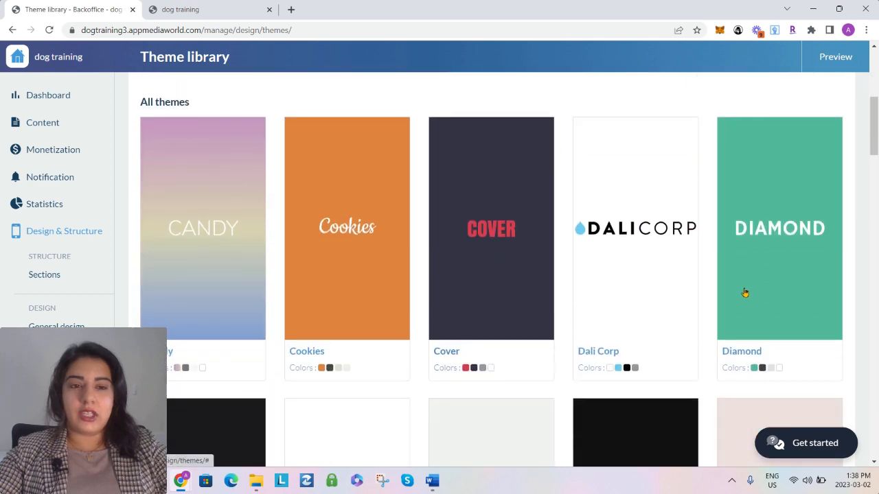
scroll(525, 317, "down", 3)
scroll(521, 309, "up", 3)
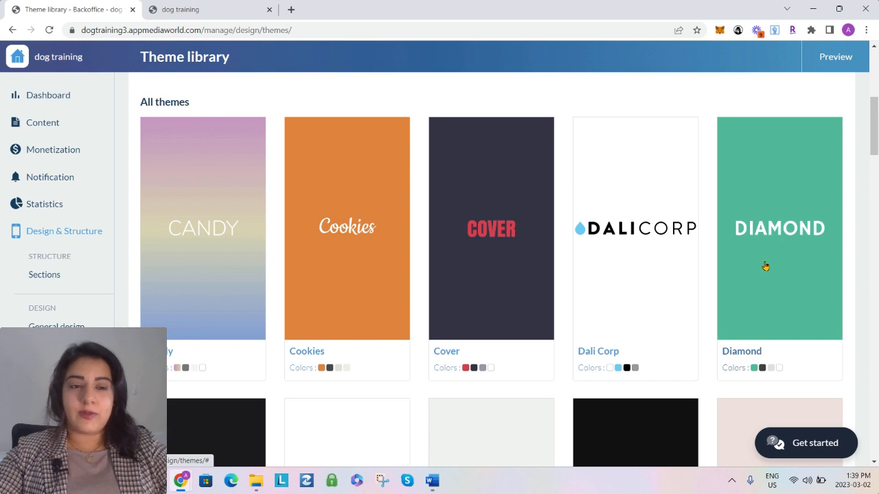
left_click(766, 265)
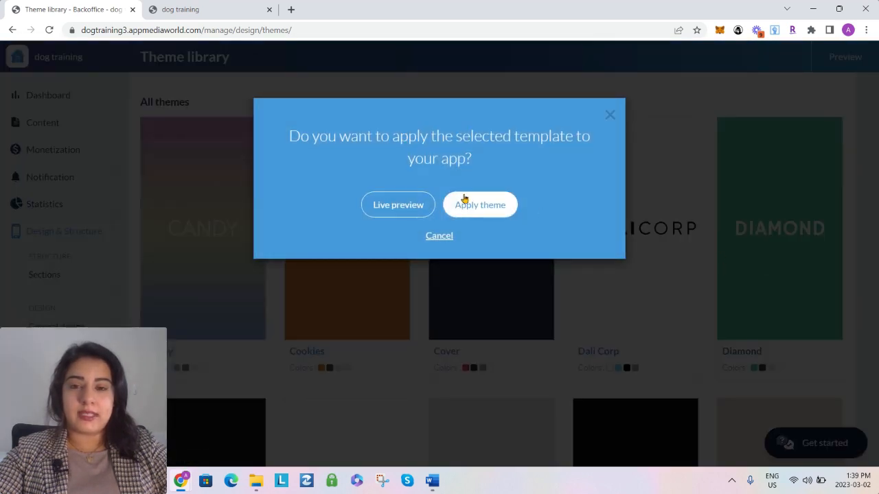
left_click(396, 207)
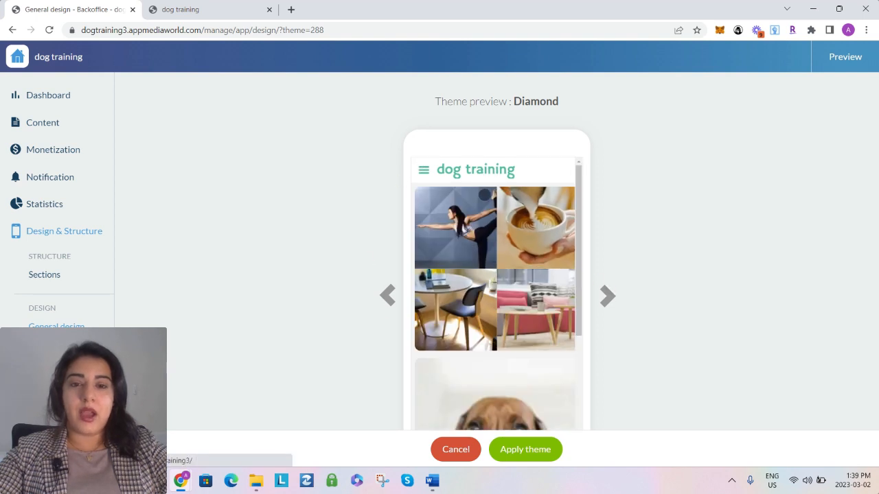
Check the Introduction article in the Diamond theme preview and apply the theme to the app
scroll(467, 329, "down", 3)
left_click(475, 308)
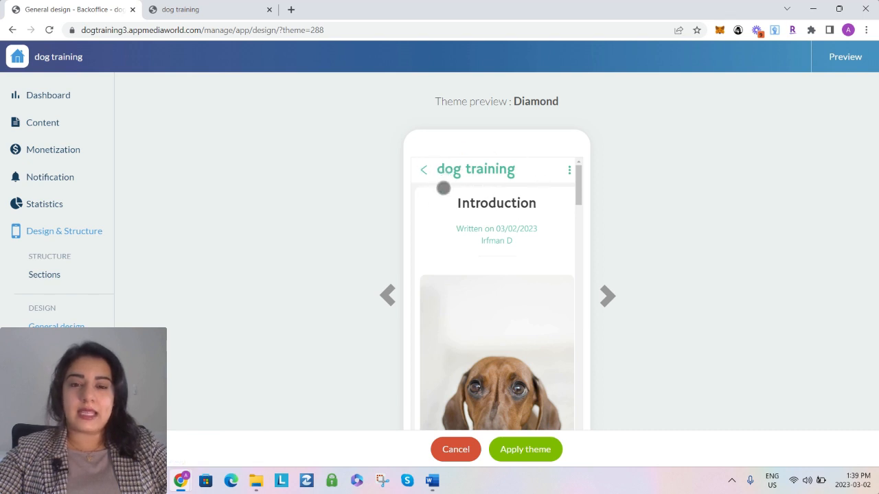
scroll(530, 281, "down", 3)
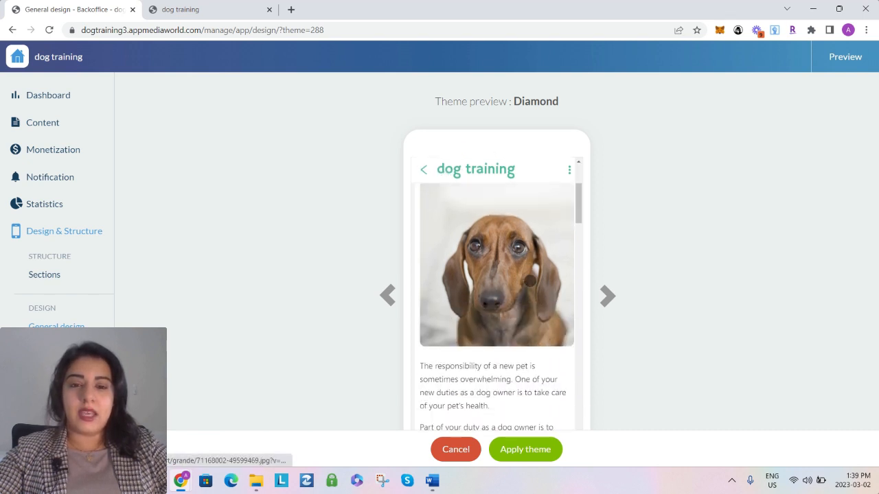
scroll(530, 281, "down", 1)
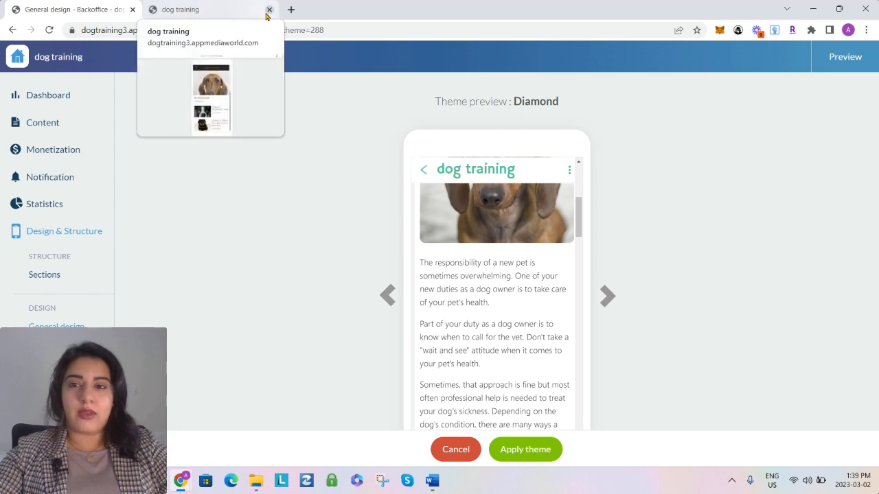
left_click(518, 451)
left_click(467, 230)
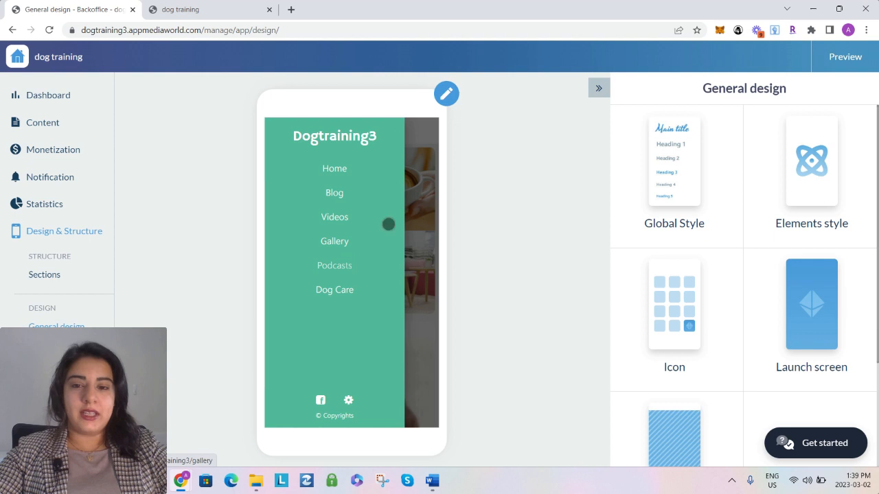
Close the navigation menu in the app preview and open the Menu settings in the app's section structure
left_click(415, 205)
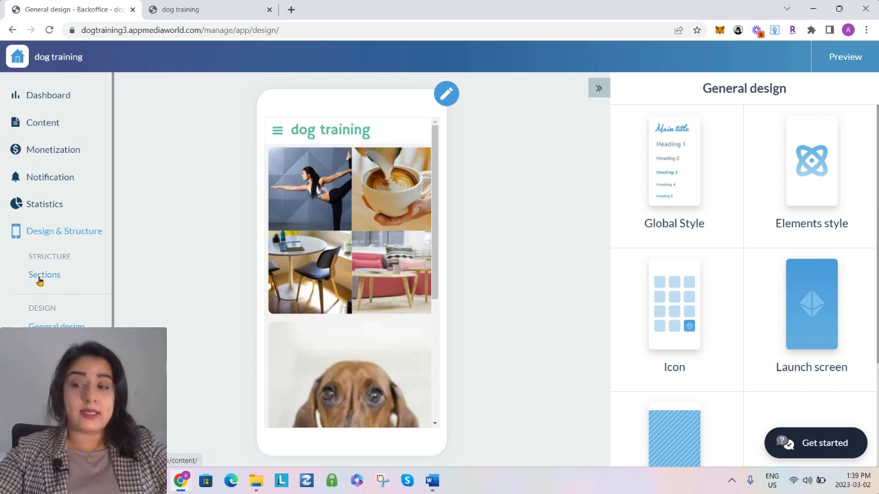
left_click(41, 276)
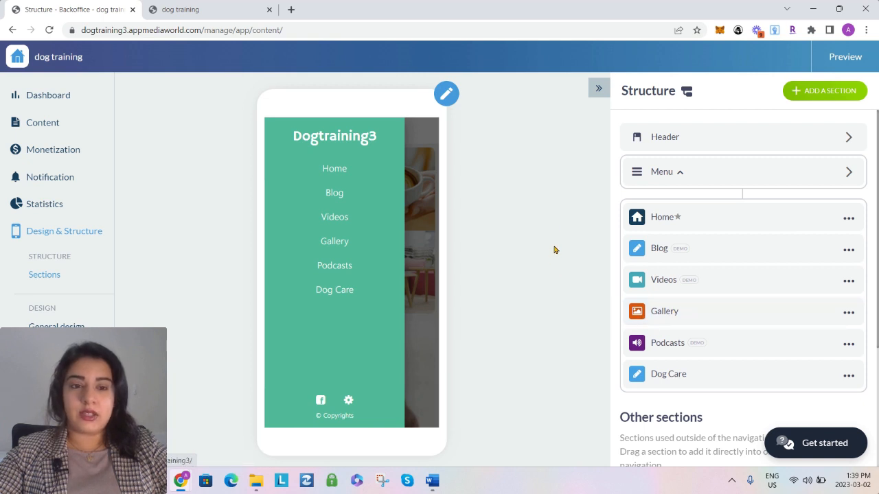
left_click(657, 174)
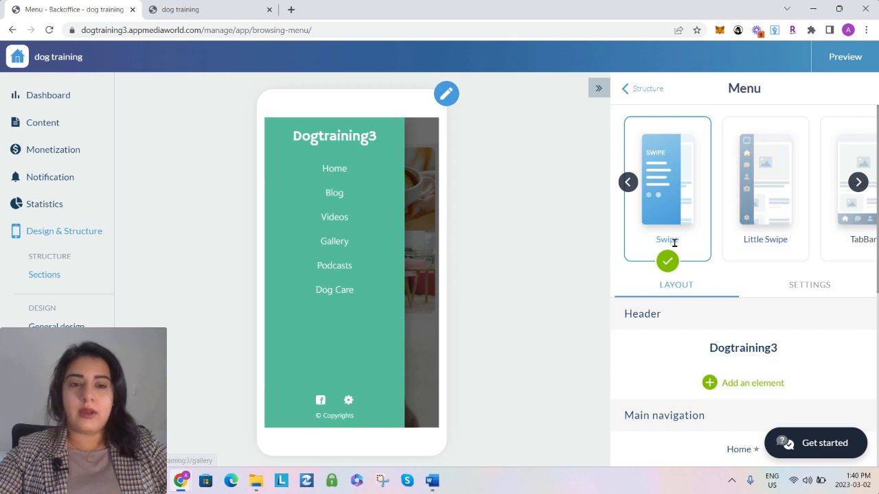
Try the Little Swipe, TabBar, Floating TabBar and Grid menu layouts and set the app's menu to Slate
left_click(751, 215)
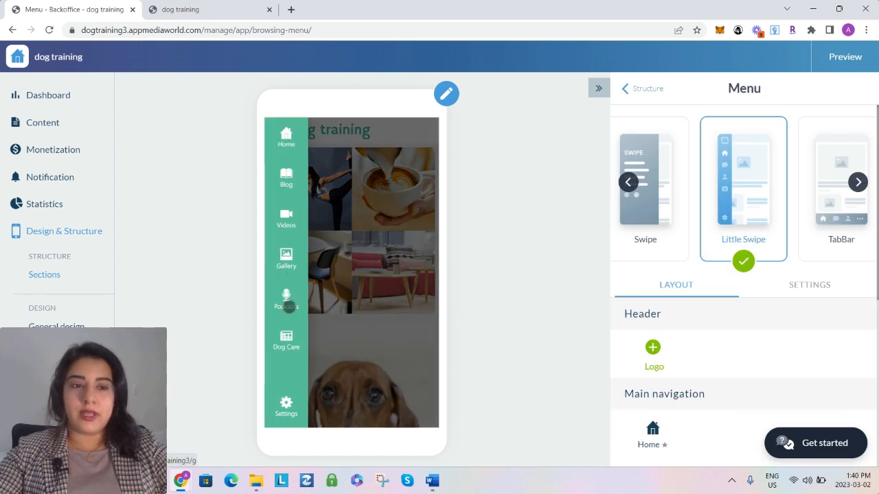
left_click(829, 213)
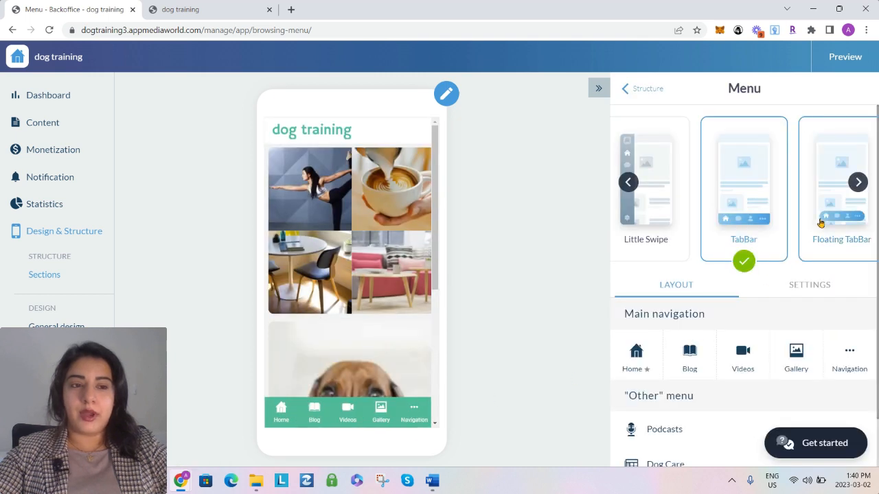
left_click(835, 225)
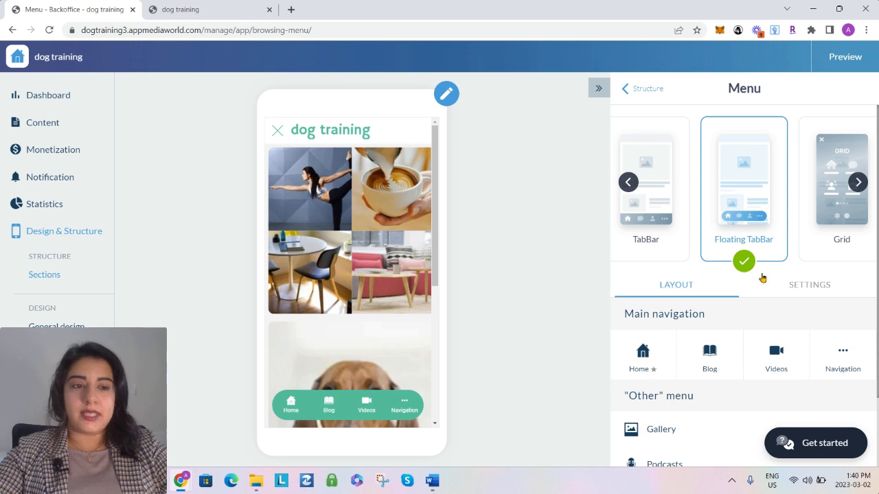
left_click(834, 221)
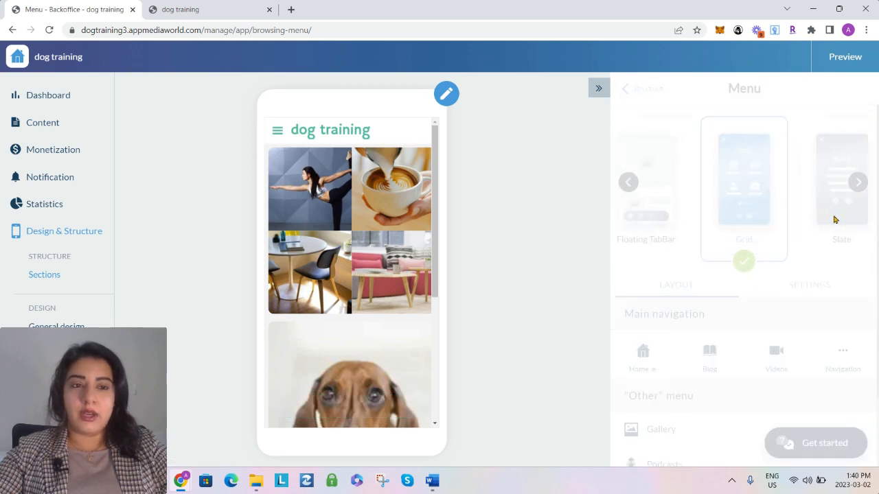
left_click(838, 218)
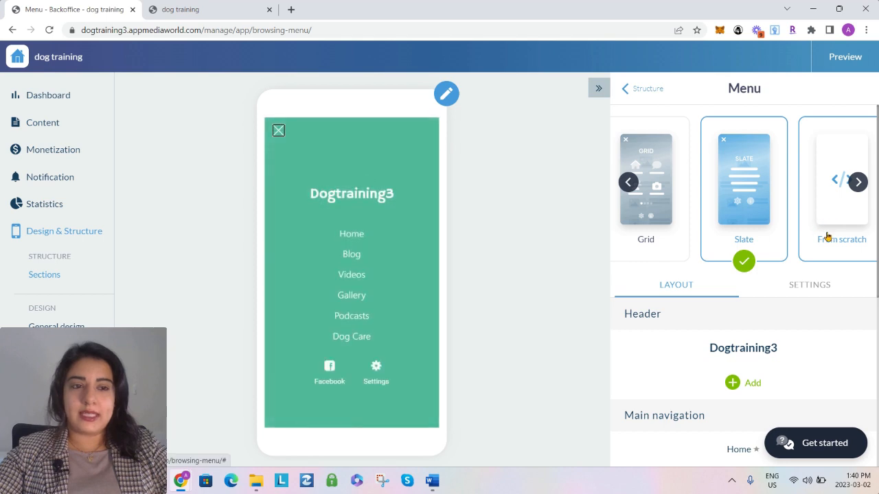
Try the From scratch and No menu options, and switch the app's menu layout to Little Swipe
left_click(839, 225)
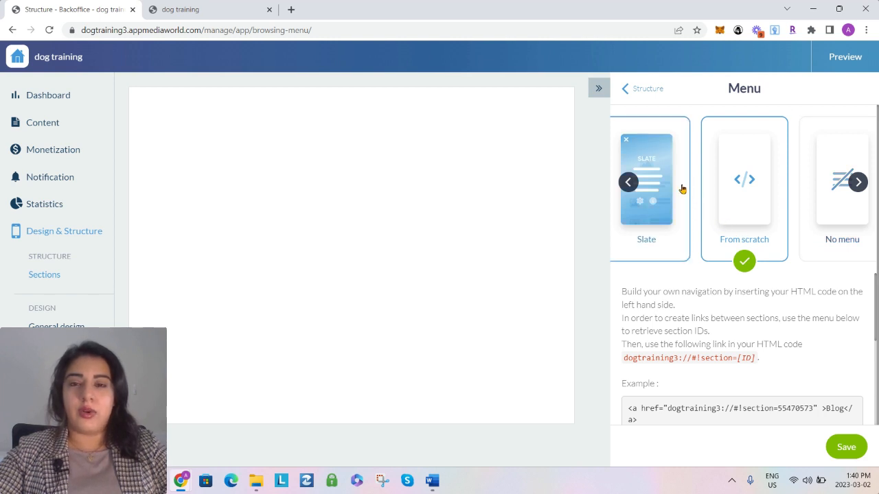
left_click(826, 221)
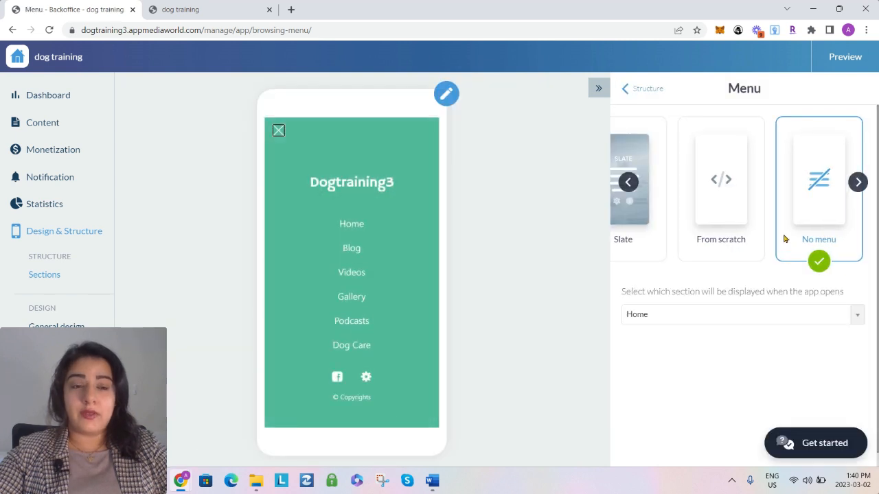
left_click(629, 183)
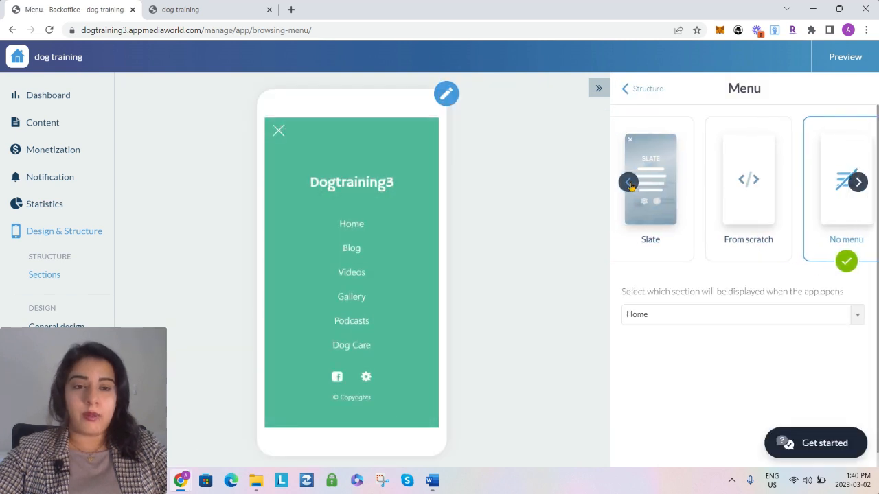
left_click(629, 184)
left_click(628, 183)
left_click(629, 183)
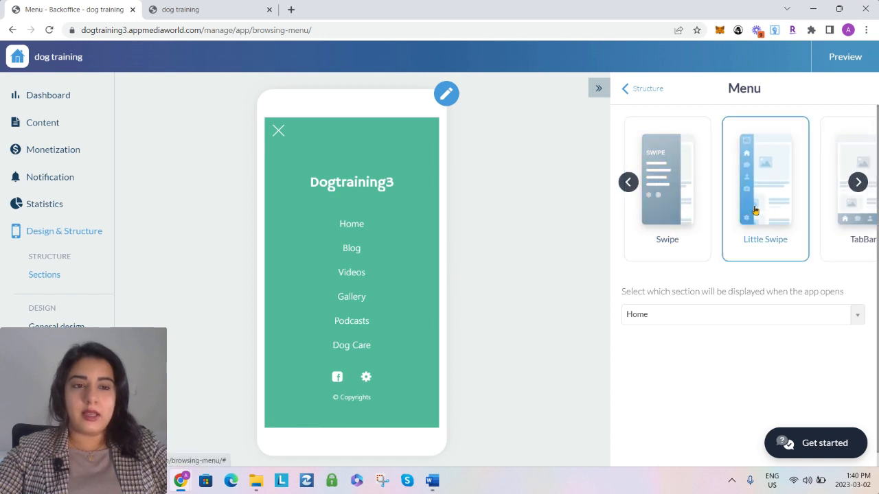
left_click(754, 210)
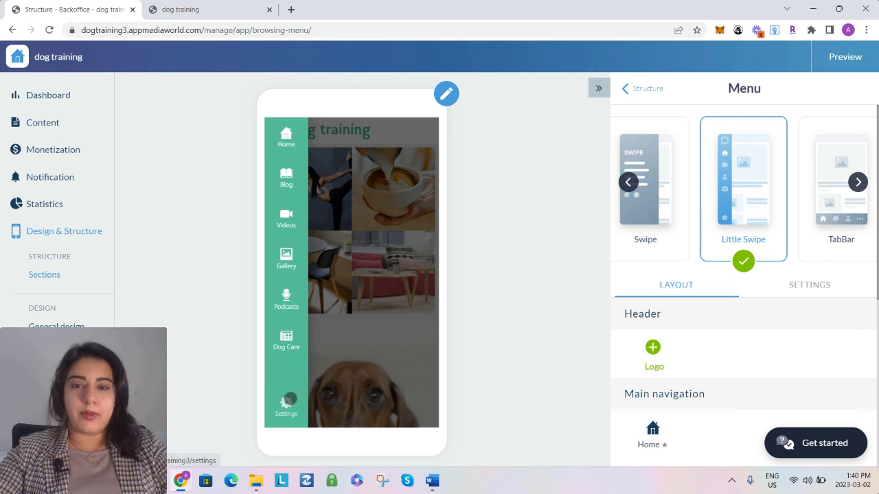
Reopen the Menu settings from the app's structure and set the menu layout to TabBar
left_click(640, 92)
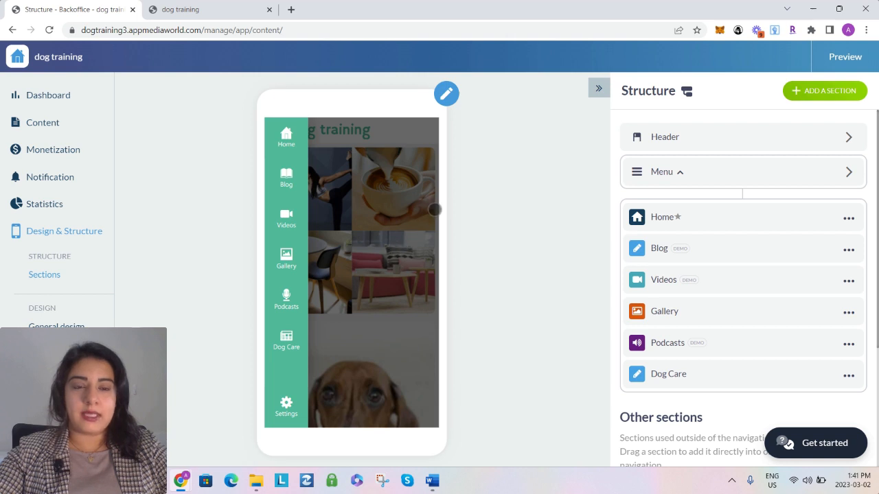
left_click(662, 173)
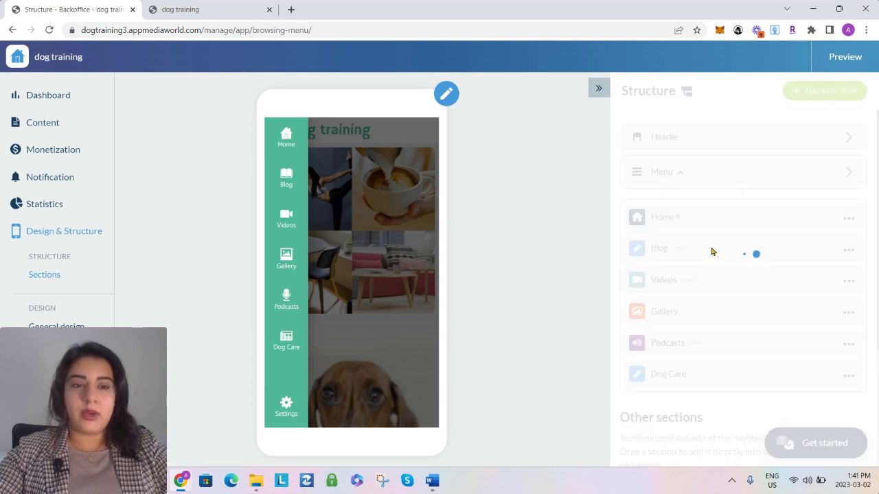
left_click(832, 217)
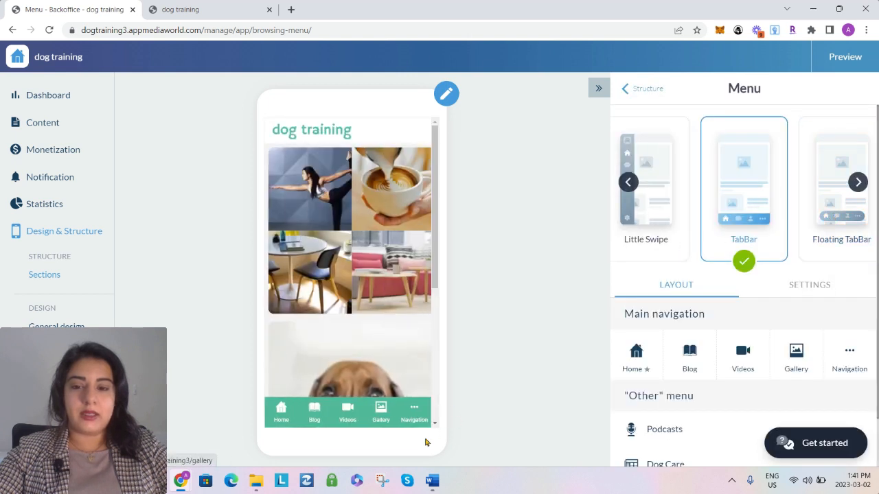
Open the Header settings from the app's structure and set the app title to "Dog Training"
left_click(642, 96)
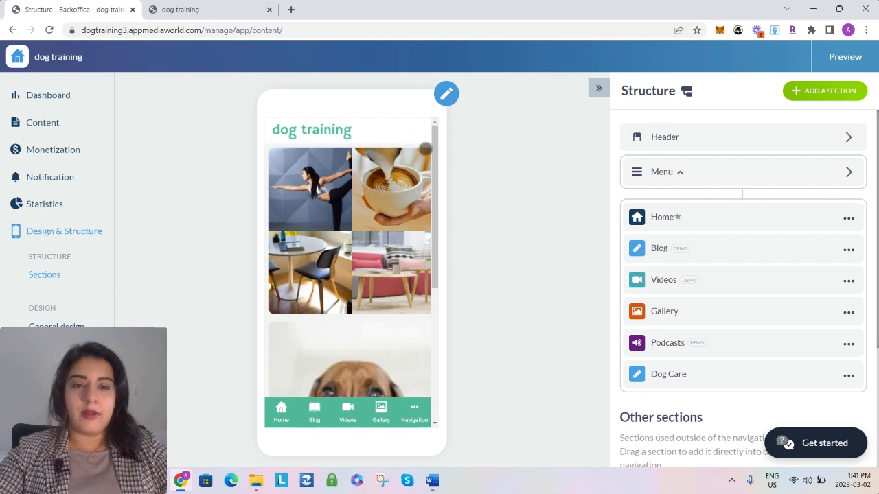
left_click(665, 138)
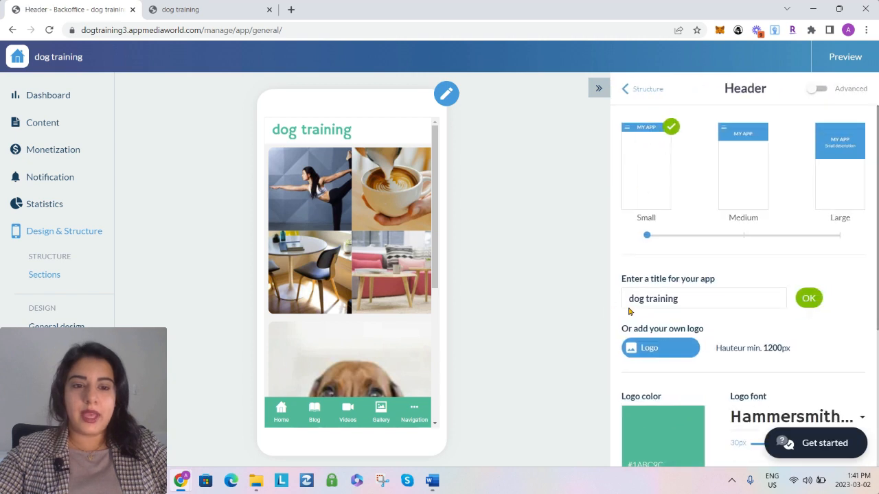
triple_click(631, 301)
type("Dog T")
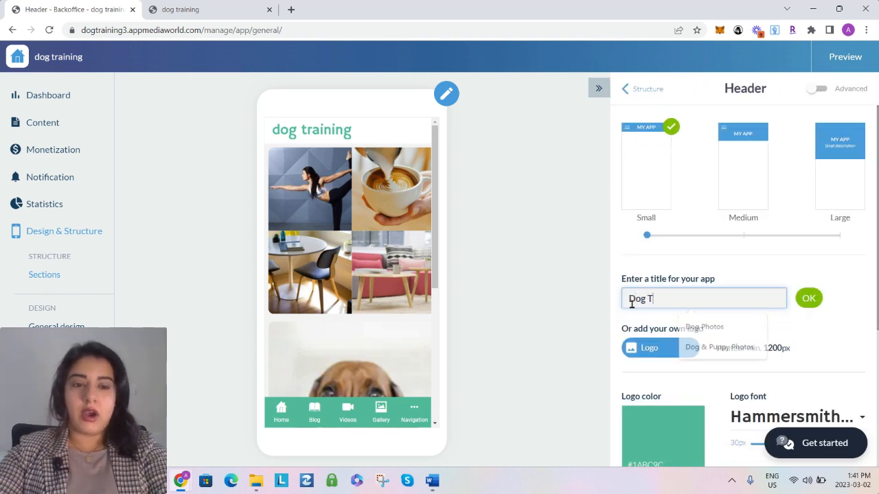
type("raining")
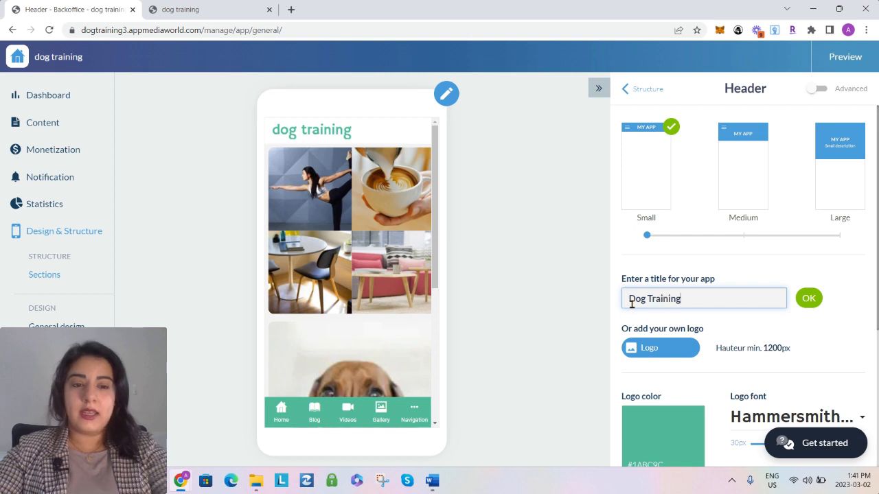
left_click(809, 298)
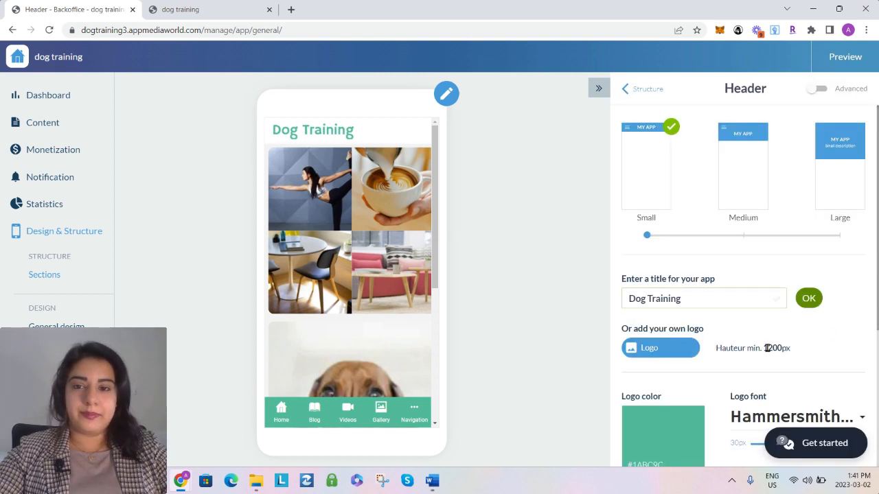
Set the header logo's horizontal alignment to Centered and return to the app's structure
scroll(767, 347, "down", 3)
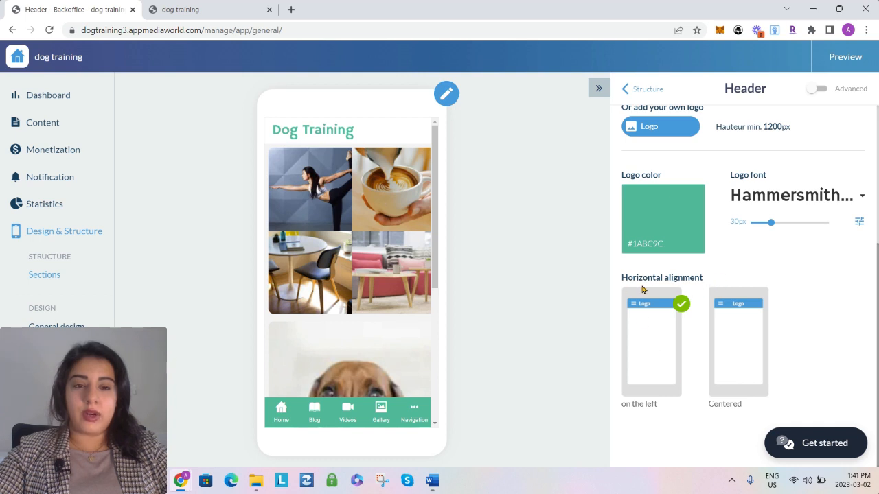
left_click(748, 360)
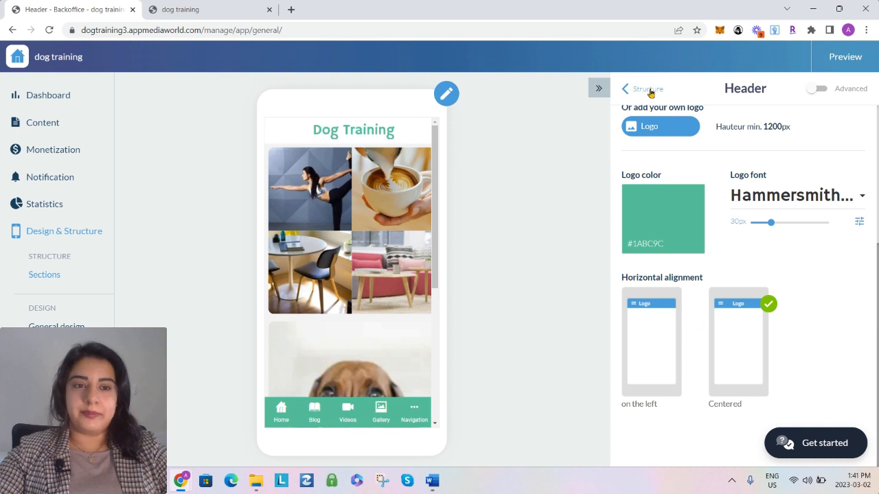
left_click(645, 90)
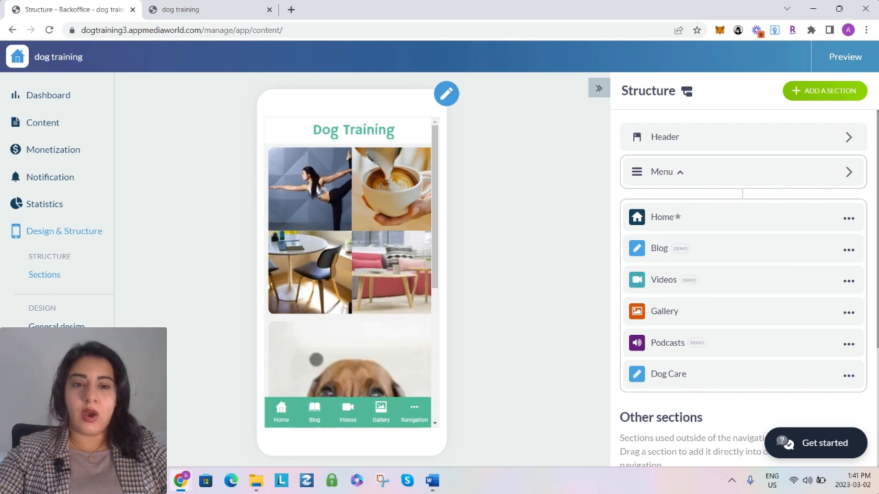
Delete the Blog, Videos, Podcasts and Gallery widgets from the Home section
scroll(401, 359, "down", 5)
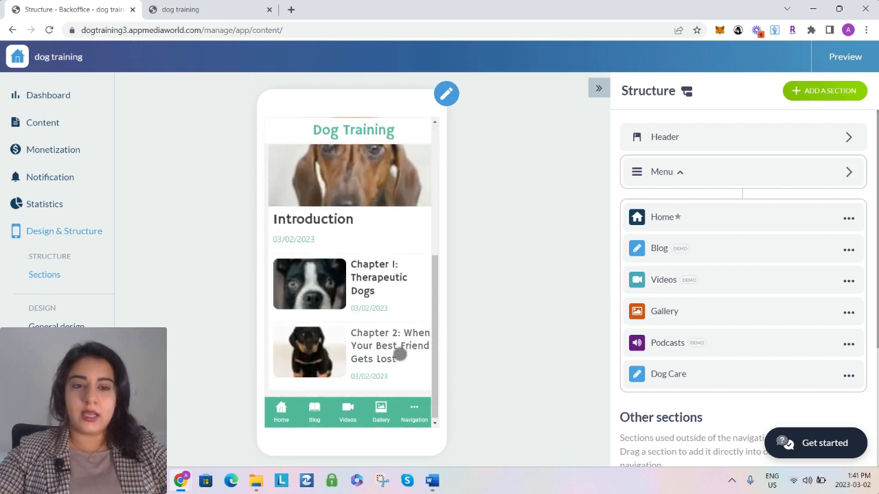
left_click(661, 218)
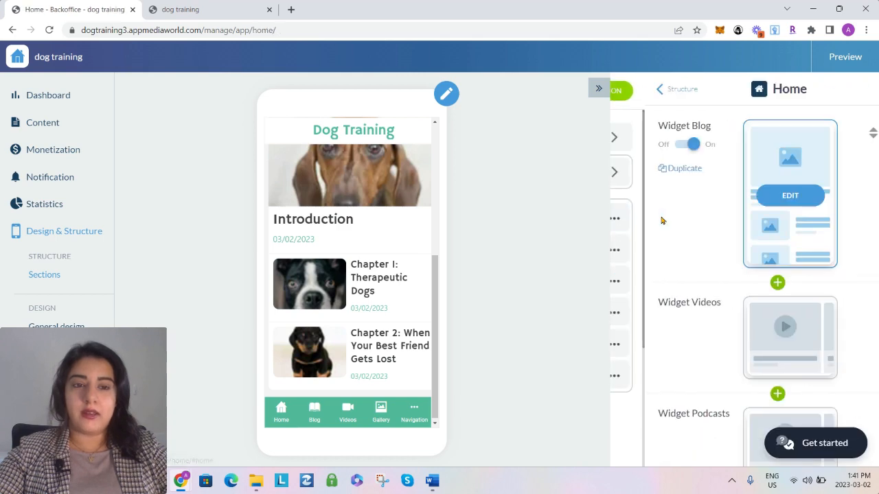
left_click(858, 135)
left_click(461, 206)
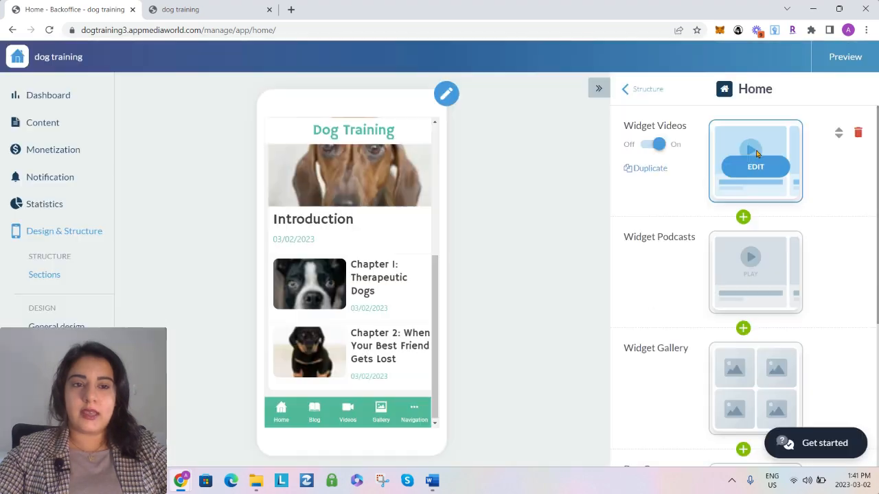
left_click(858, 135)
left_click(488, 204)
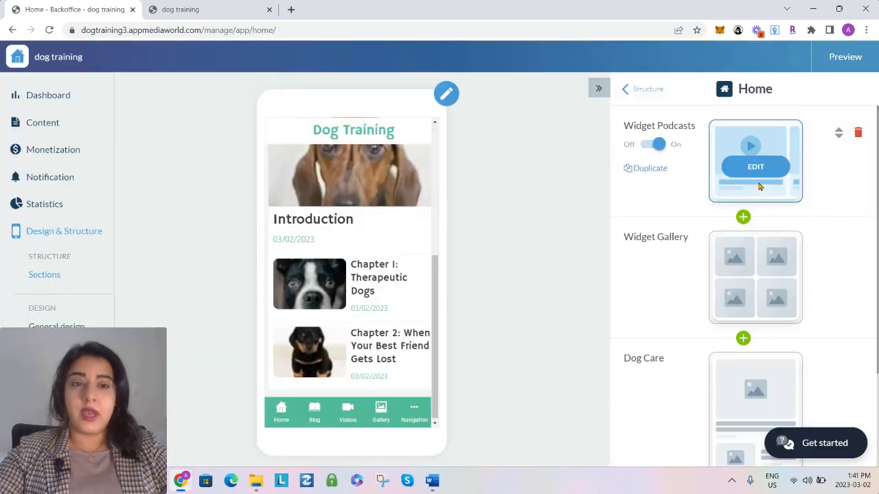
left_click(857, 133)
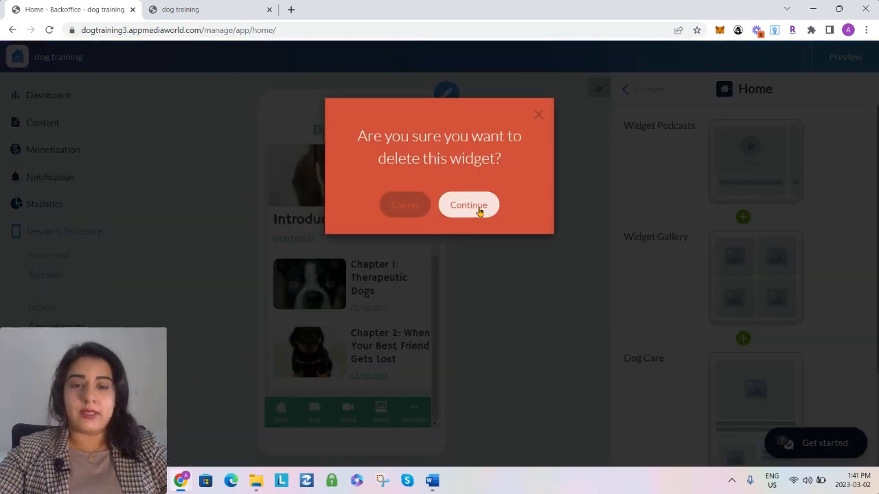
left_click(477, 206)
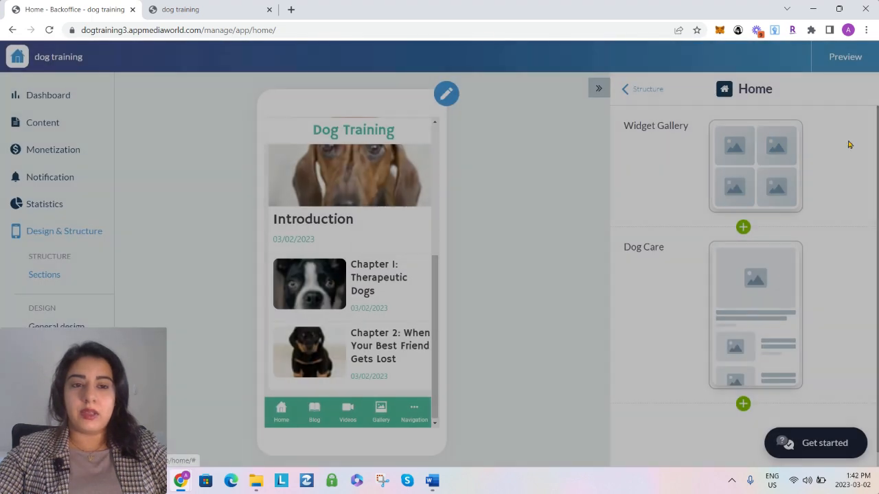
left_click(857, 134)
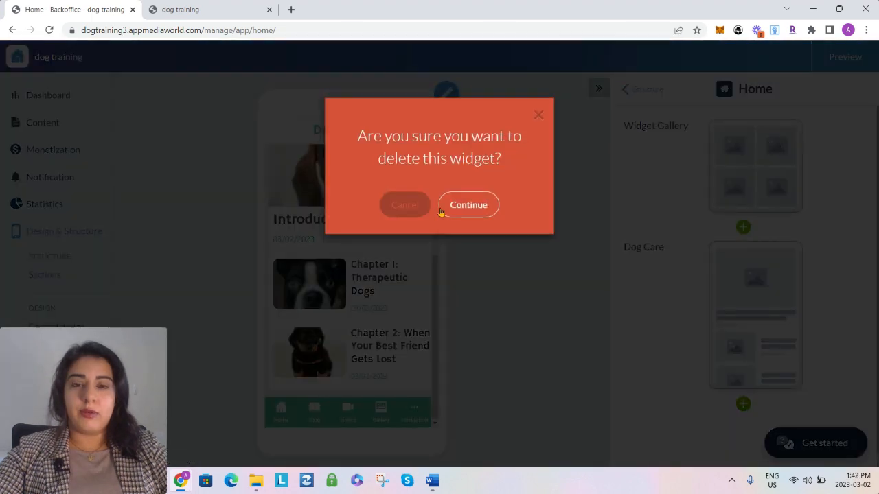
left_click(471, 206)
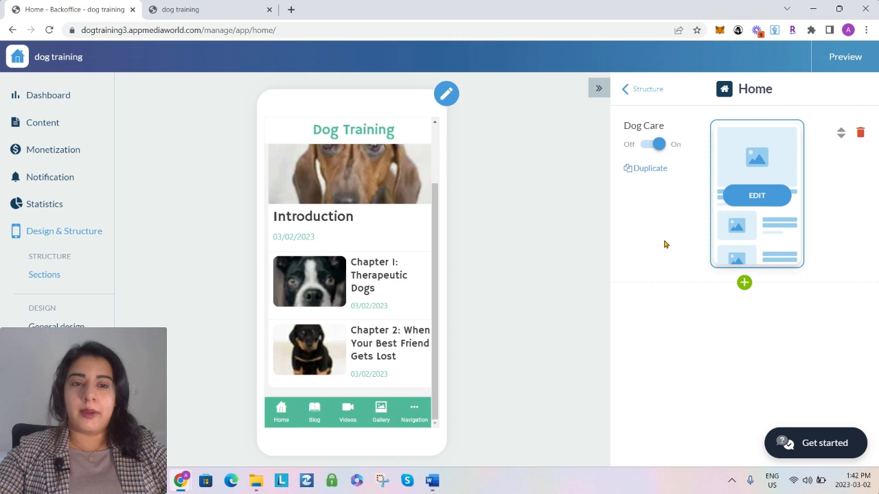
Edit the Dog Care widget, try the Classic Horizontal, Minimal and Banner Visual layouts, and set it to Classic
left_click(753, 199)
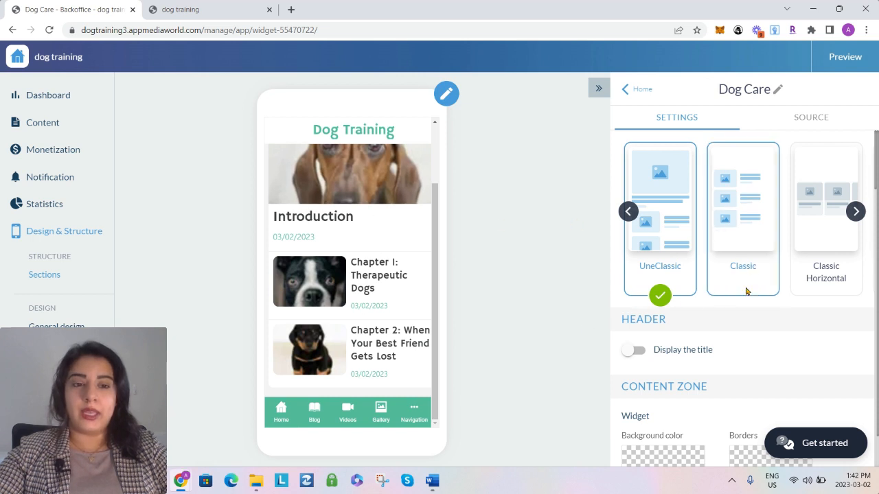
left_click(740, 248)
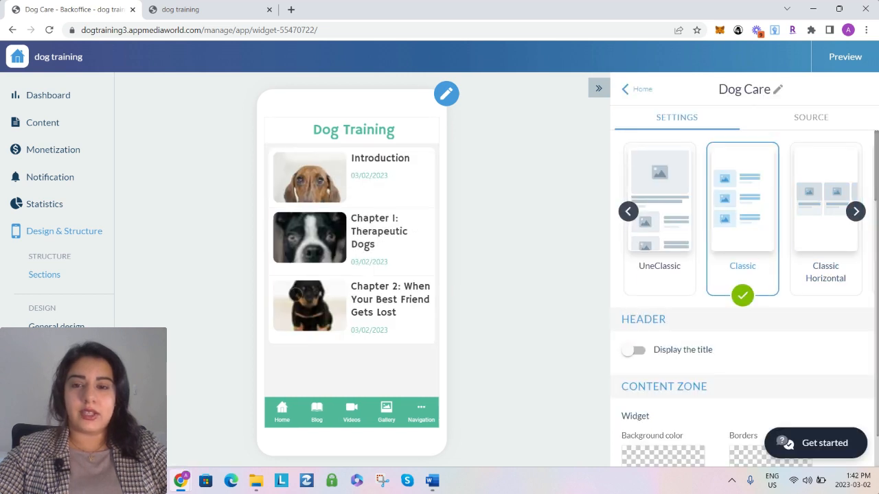
left_click(821, 219)
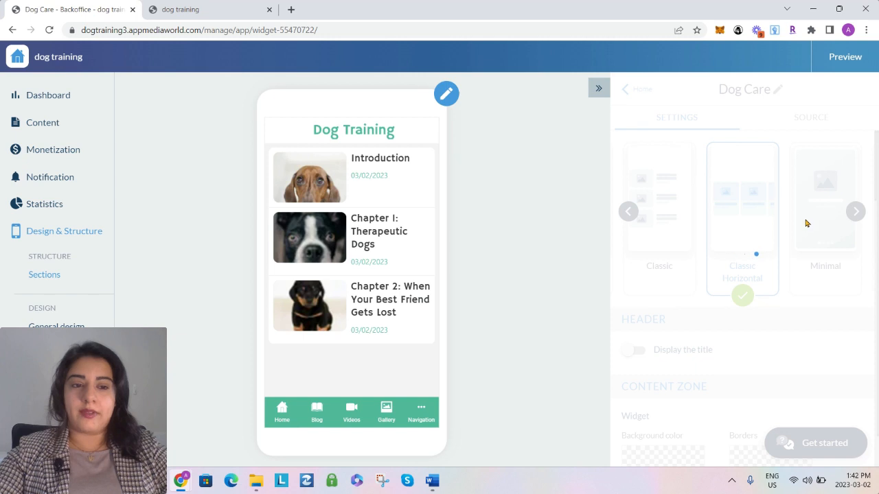
left_click(812, 240)
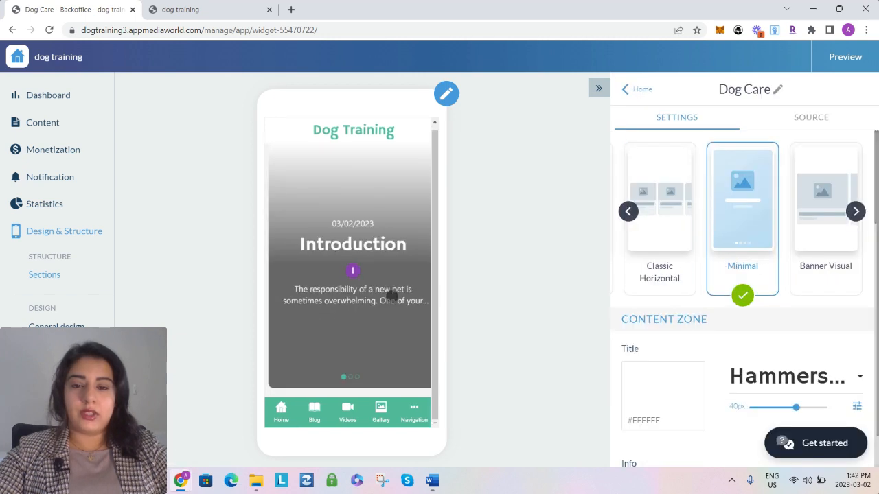
left_click_drag(398, 300, 291, 298)
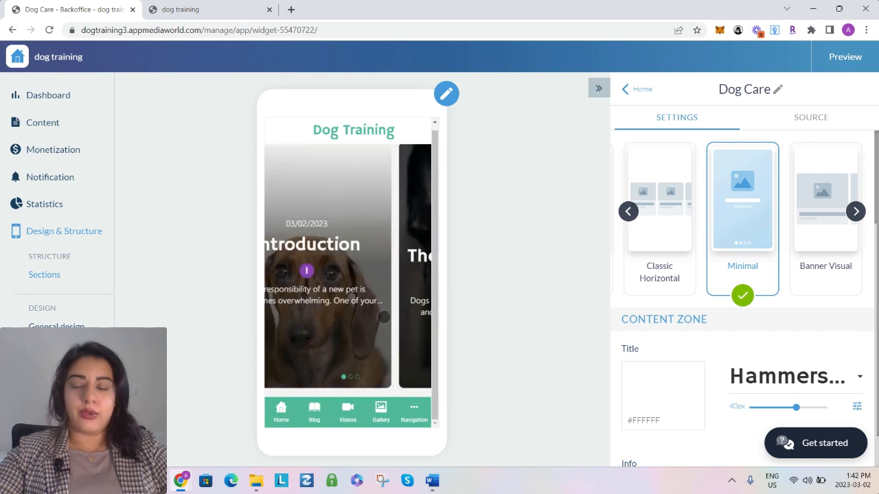
left_click(810, 243)
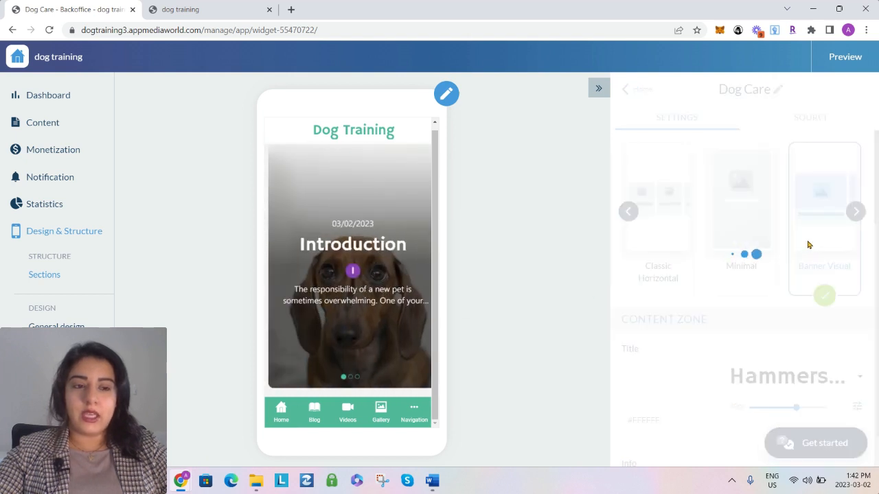
left_click(855, 211)
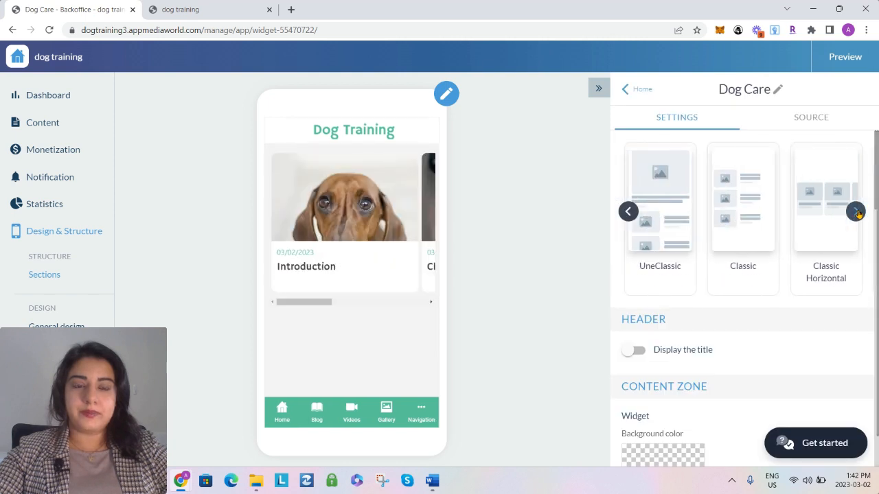
left_click(664, 251)
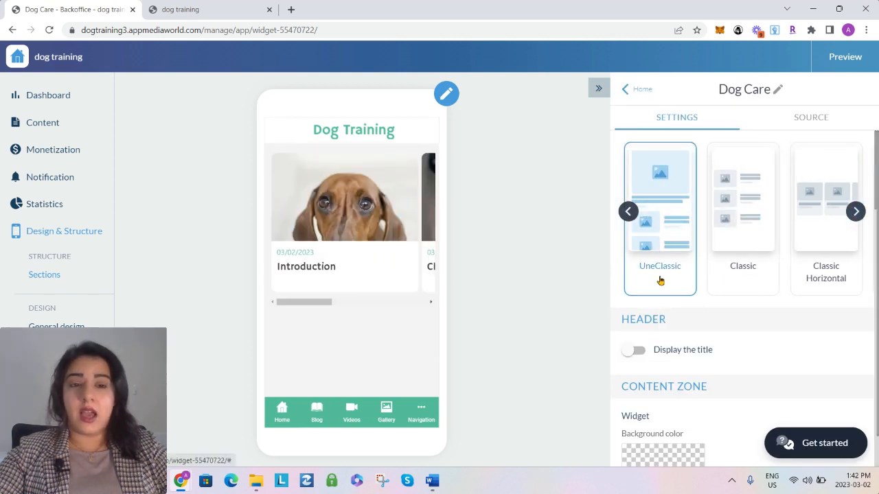
left_click(746, 246)
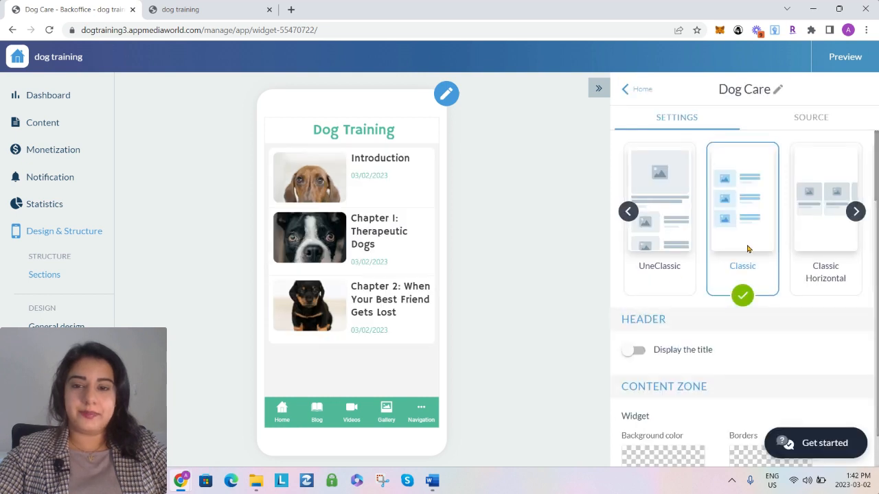
Display the Dog Care widget's title as "DOG CARE" and set its font size to 25px
left_click(639, 350)
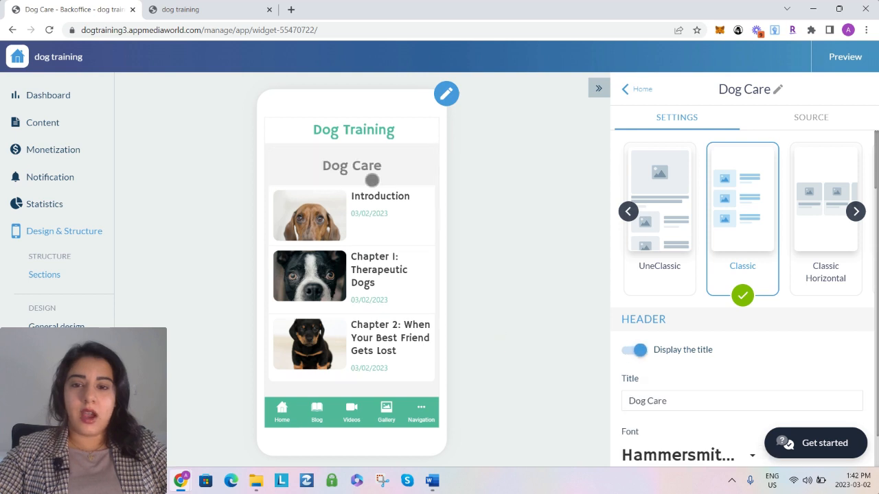
left_click(658, 400)
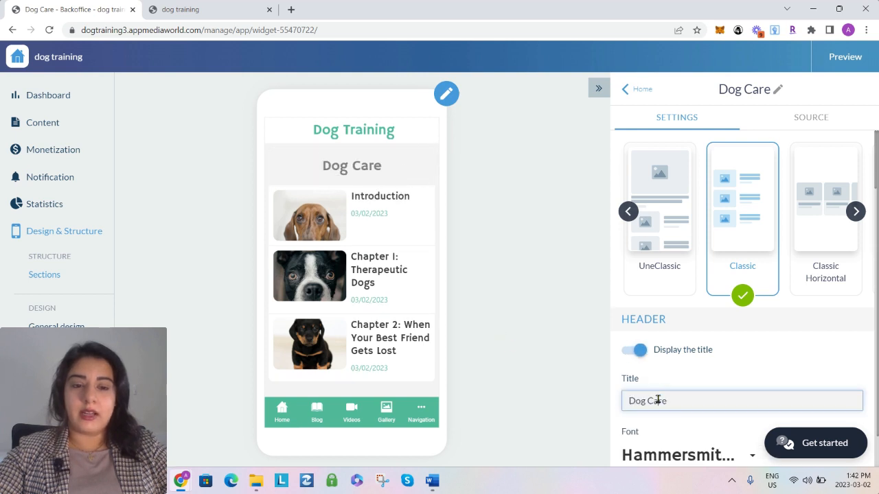
triple_click(648, 401)
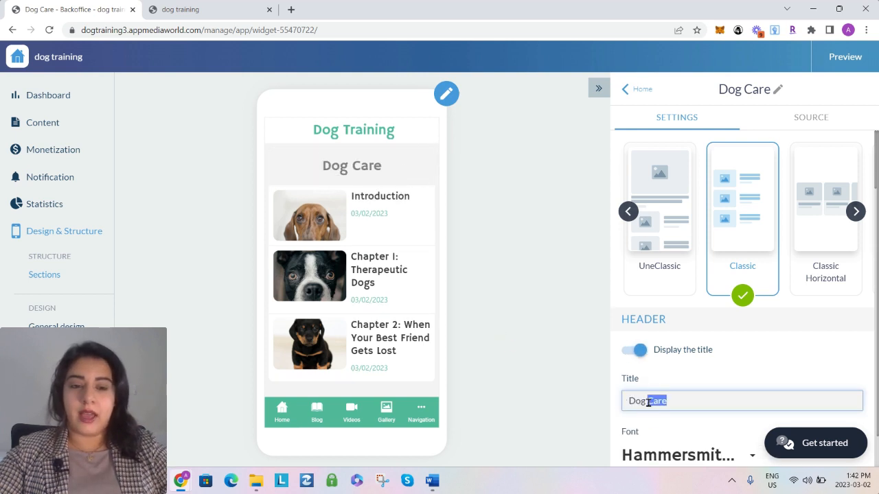
type("DOG CARE")
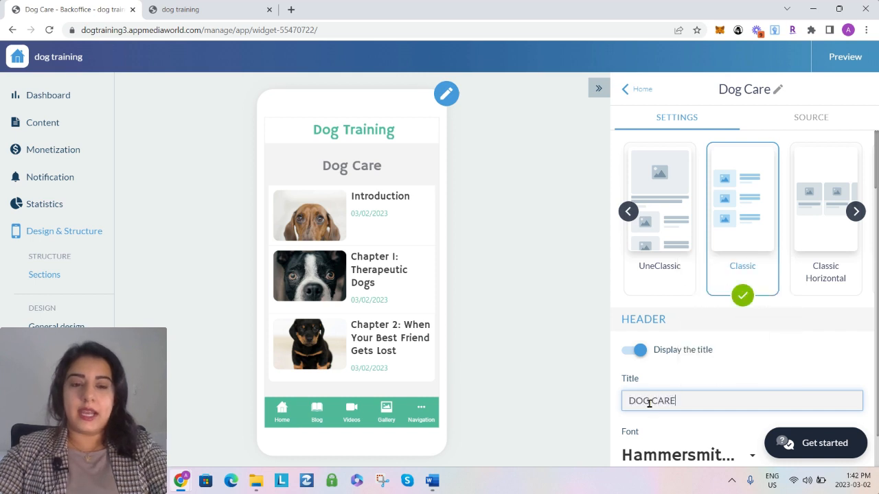
key("Return")
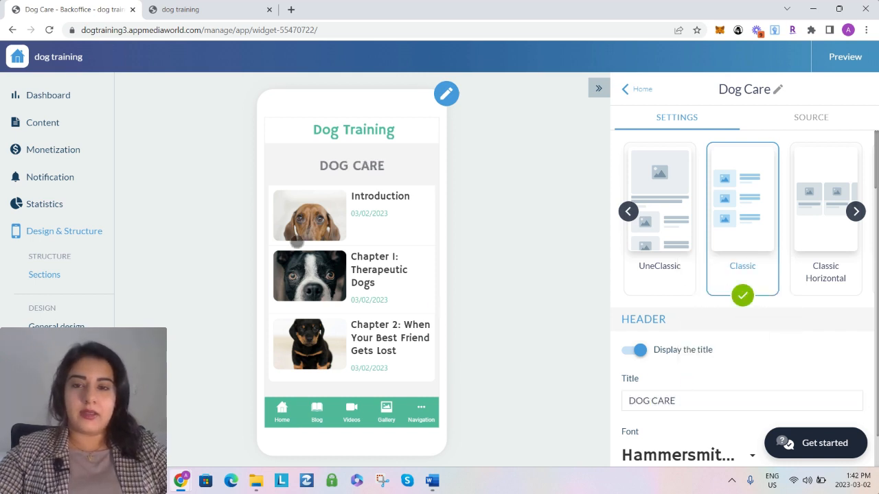
scroll(721, 353, "down", 3)
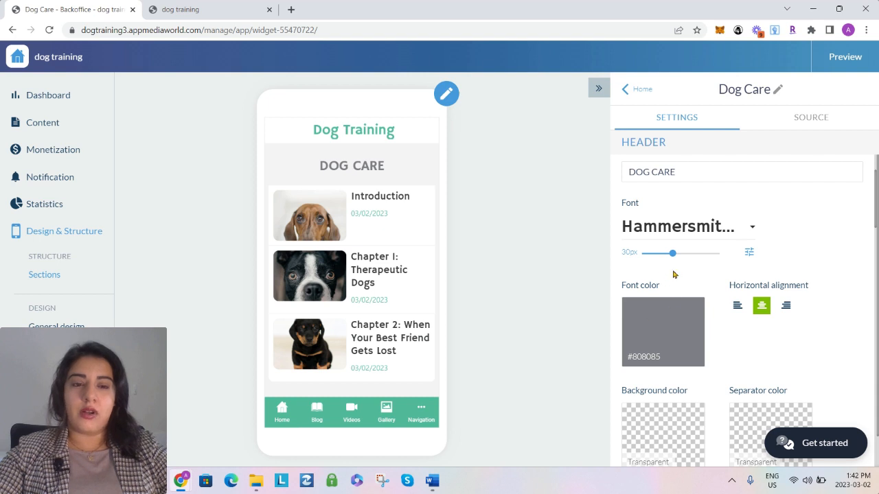
left_click_drag(673, 253, 665, 253)
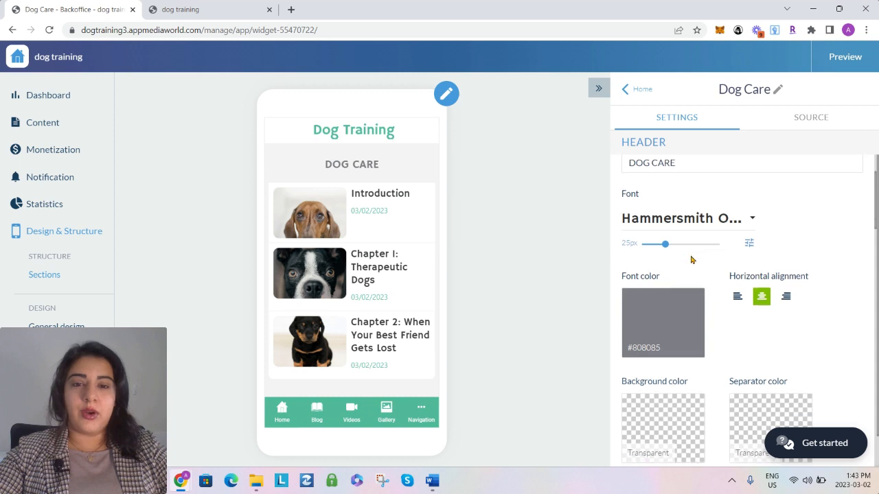
Clear the [DATE] tag from the Info field in the widget's content zone options
scroll(691, 258, "down", 8)
scroll(690, 259, "down", 10)
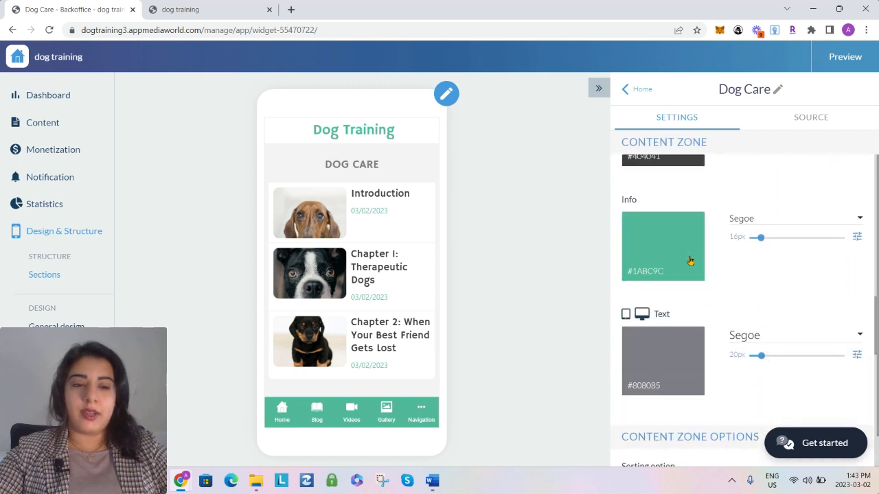
scroll(690, 258, "up", 1)
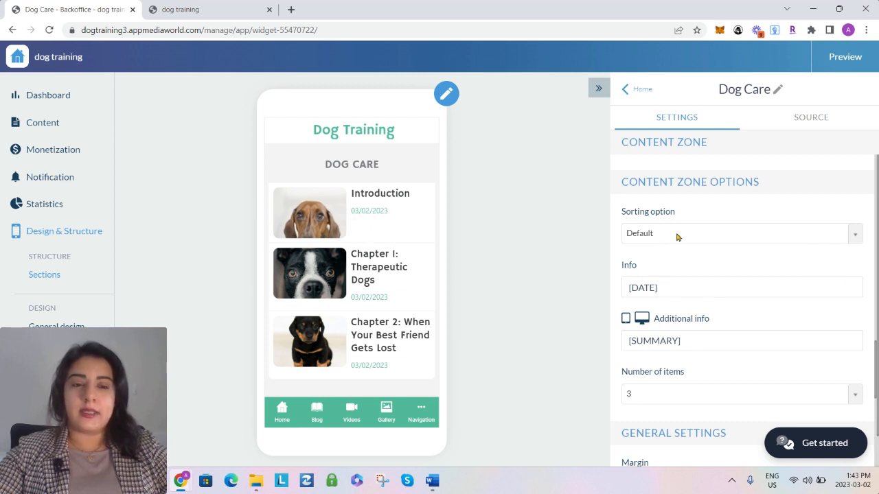
triple_click(666, 289)
key("BackSpace")
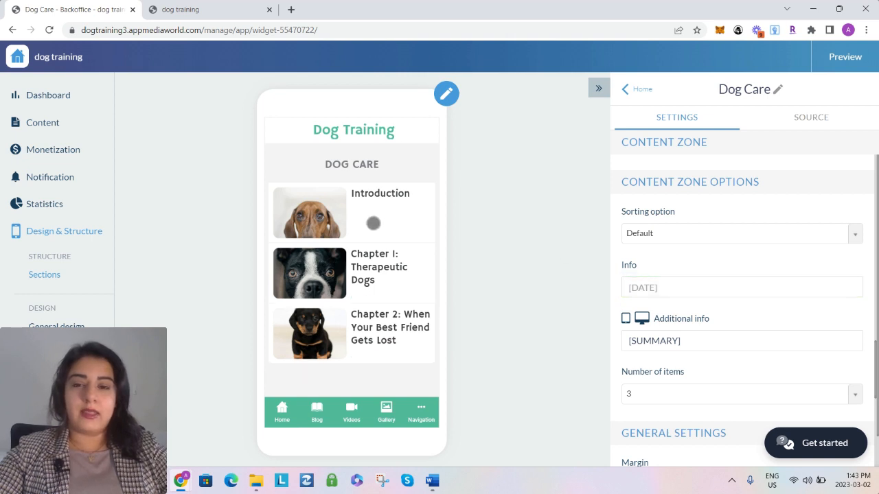
Set the Dog Care widget's number of items to 10 and check the article list in the preview
scroll(650, 297, "down", 2)
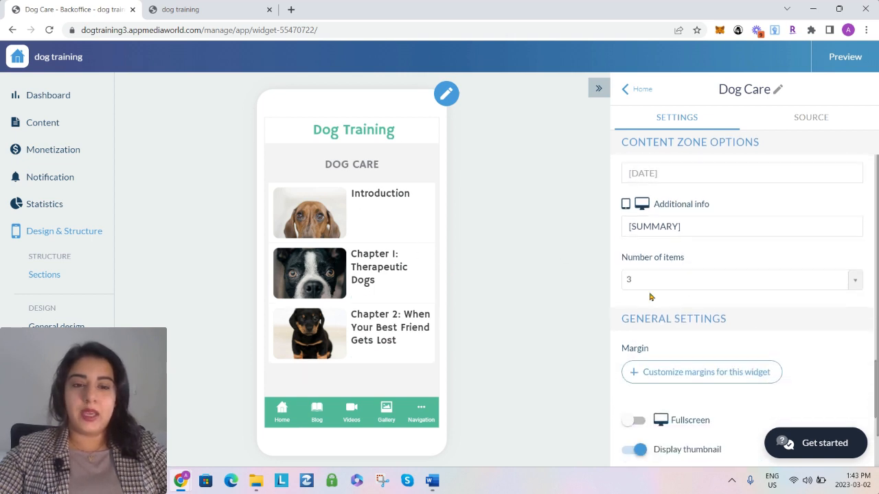
scroll(355, 273, "down", 2)
scroll(405, 275, "up", 2)
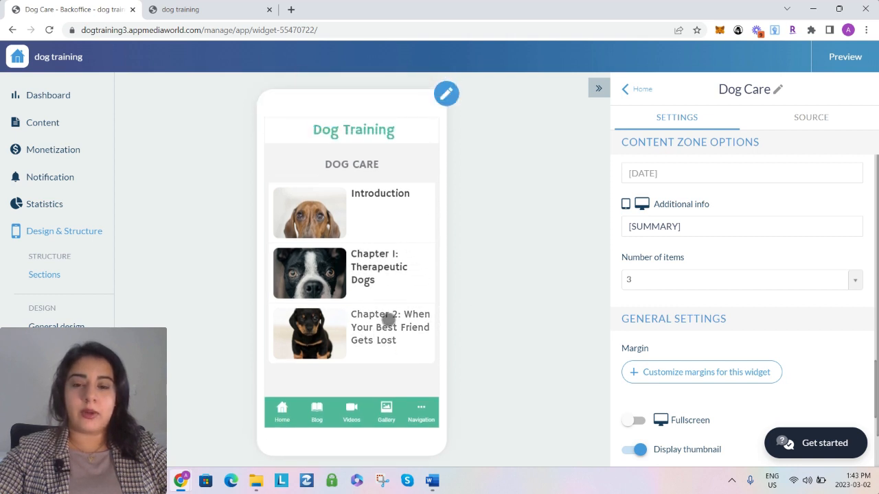
left_click(685, 282)
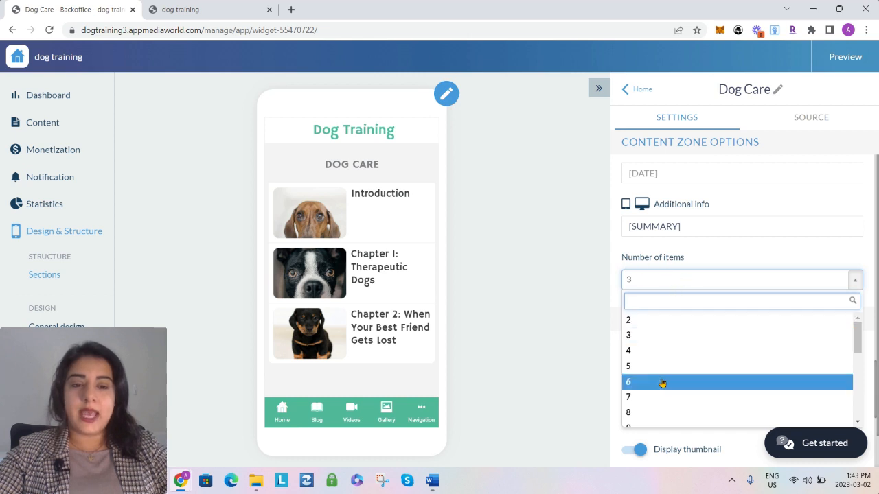
scroll(657, 405, "down", 1)
left_click(658, 405)
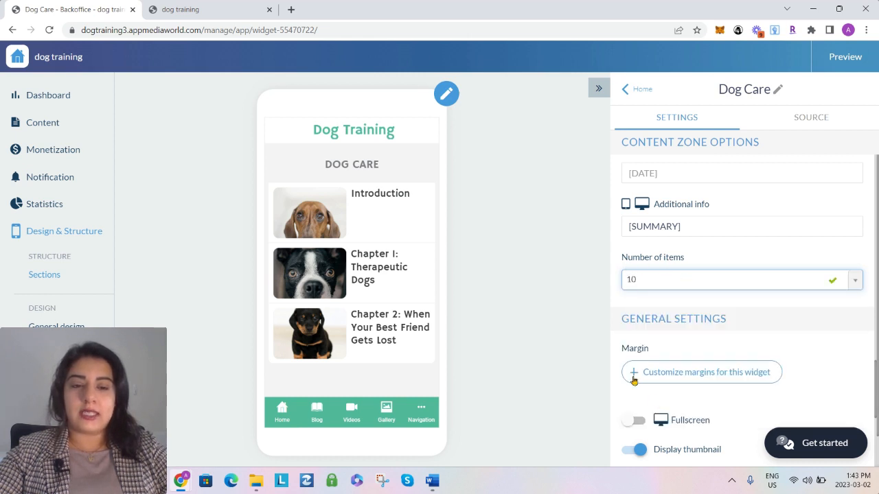
scroll(382, 282, "down", 5)
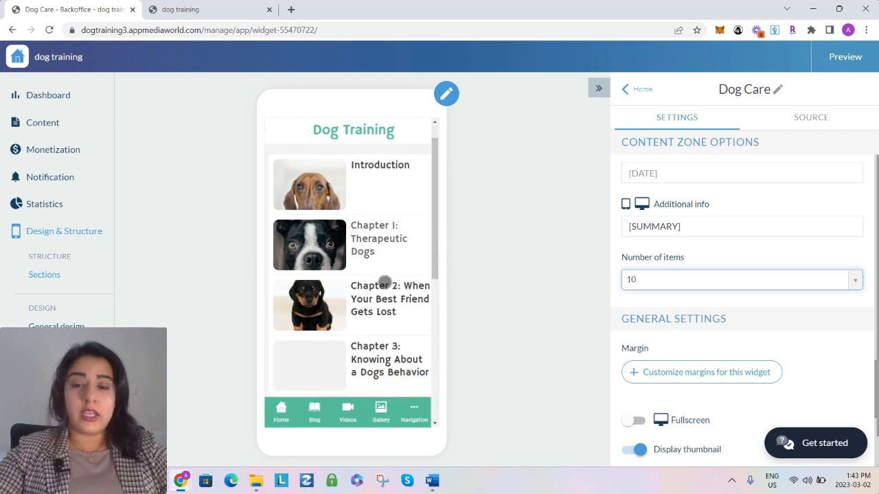
scroll(379, 289, "down", 1)
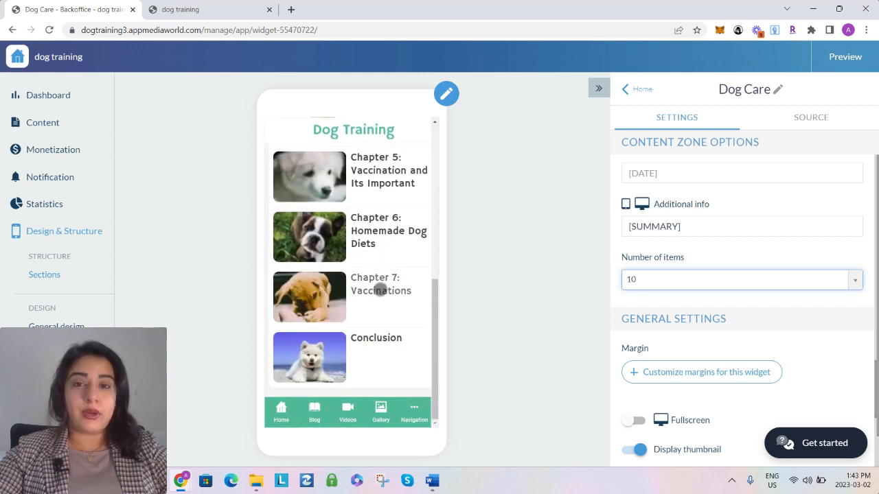
Review the available item counts up to 24, keep 10, and look through the chapters in the preview
left_click(717, 282)
scroll(720, 355, "down", 4)
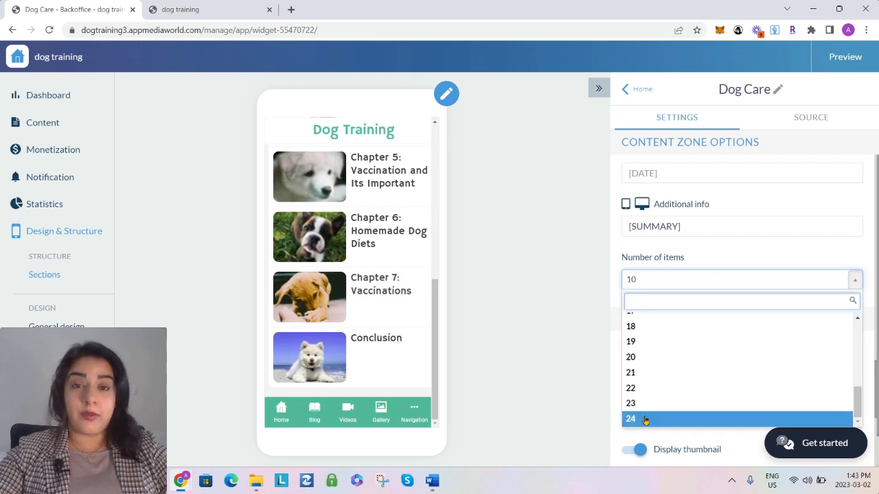
scroll(677, 359, "up", 4)
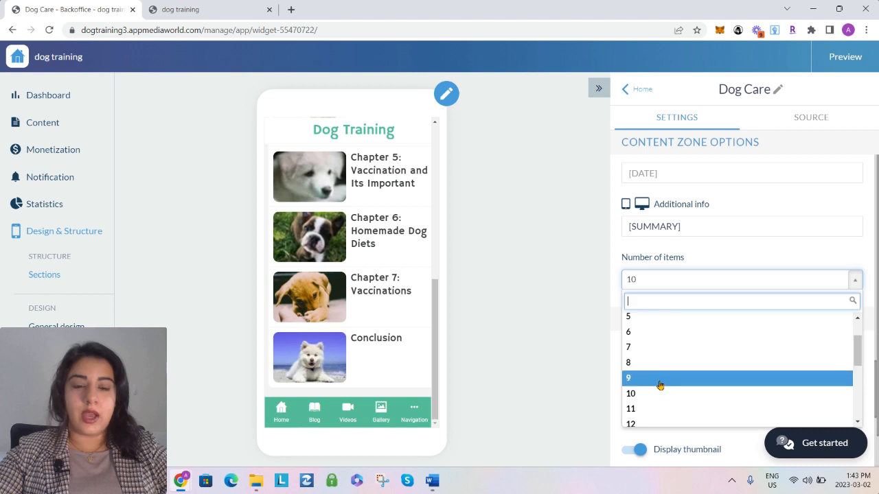
left_click(649, 394)
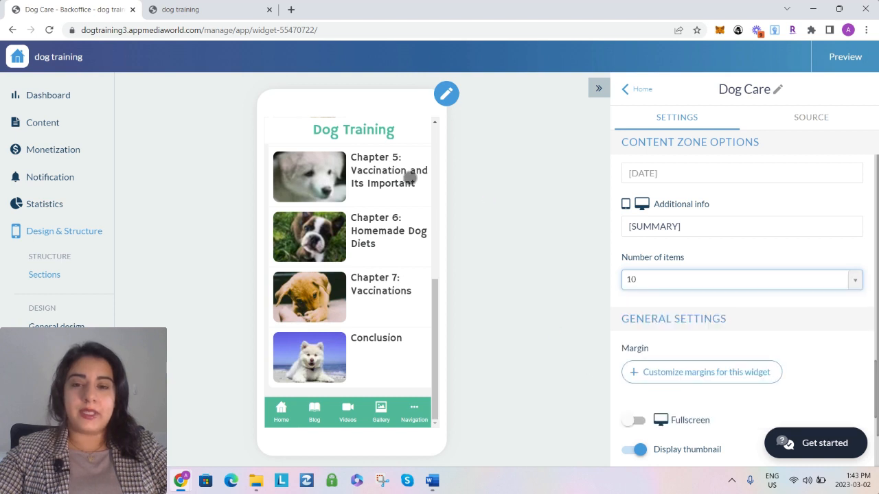
scroll(364, 326, "up", 1)
scroll(365, 326, "down", 2)
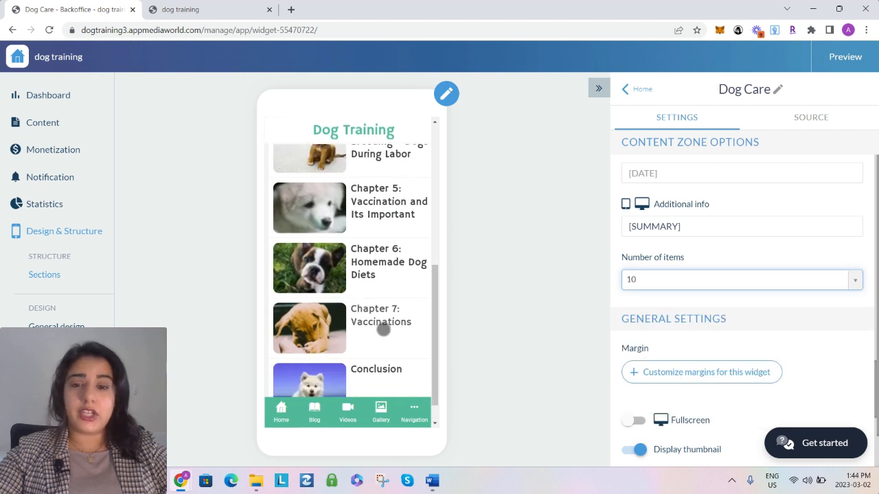
scroll(385, 330, "up", 5)
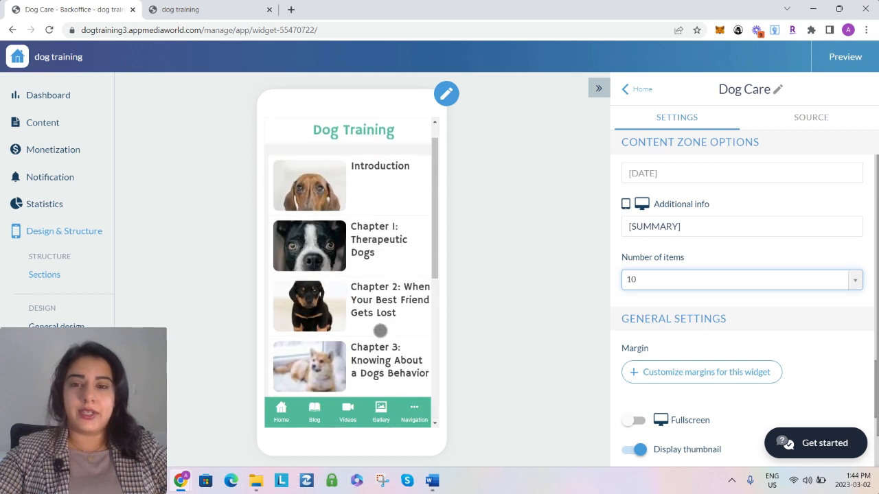
Try the square thumbnail format for the Dog Care widget and switch back to the landscape format
scroll(690, 333, "down", 4)
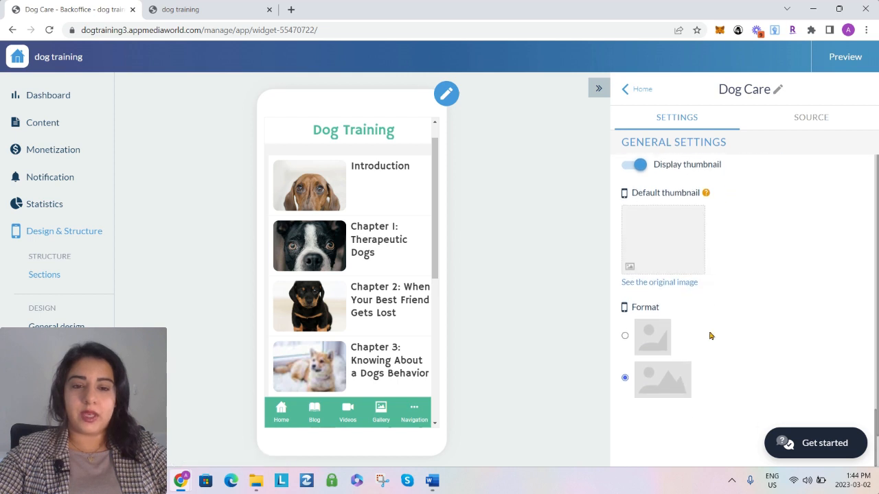
scroll(710, 335, "up", 3)
scroll(712, 333, "down", 3)
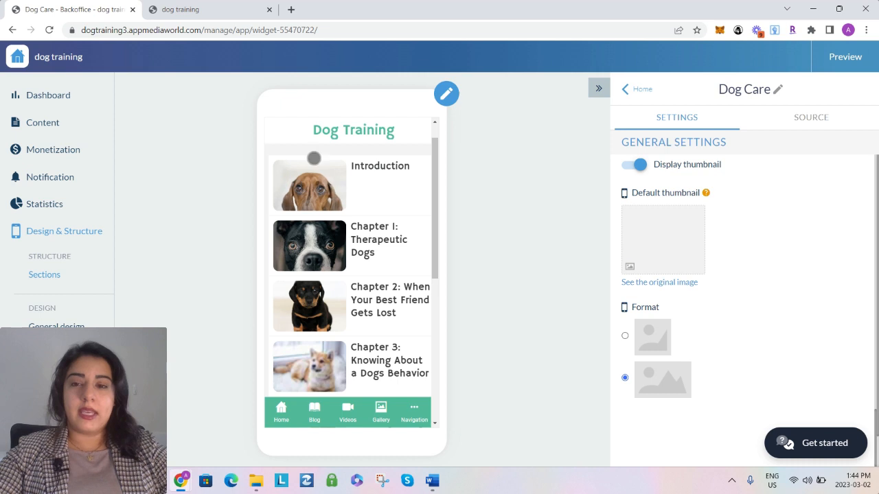
left_click(638, 337)
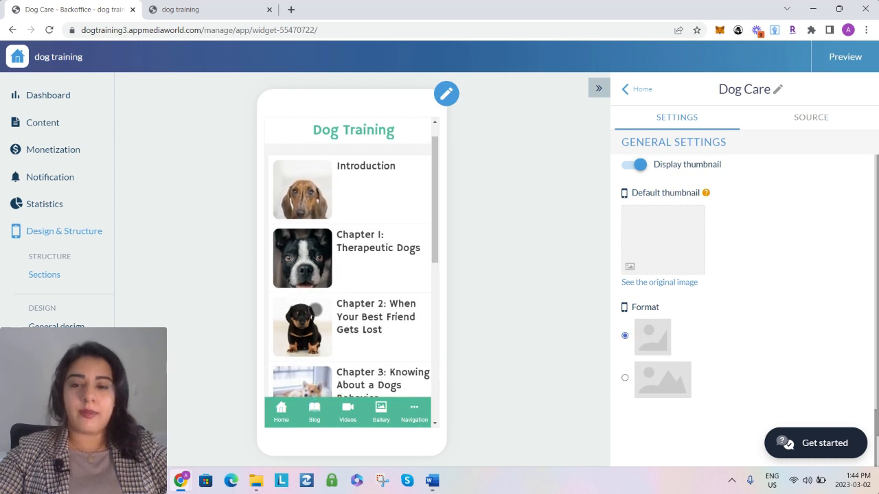
left_click(625, 378)
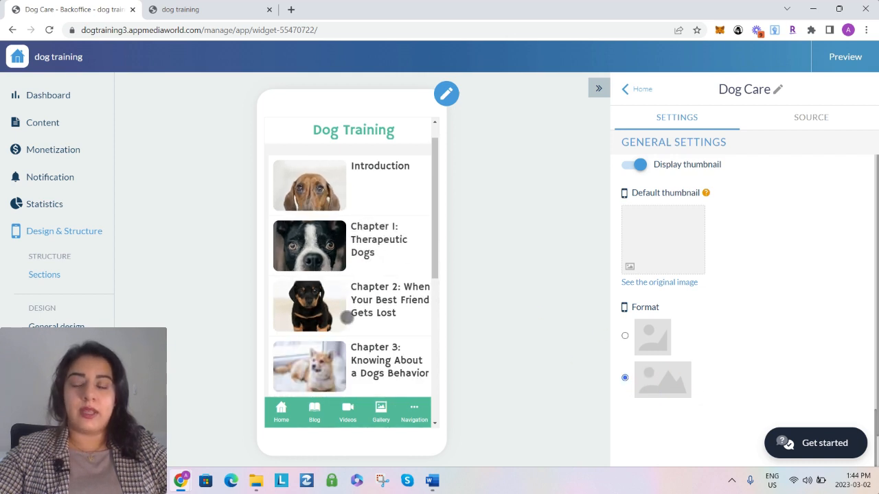
scroll(638, 288, "up", 10)
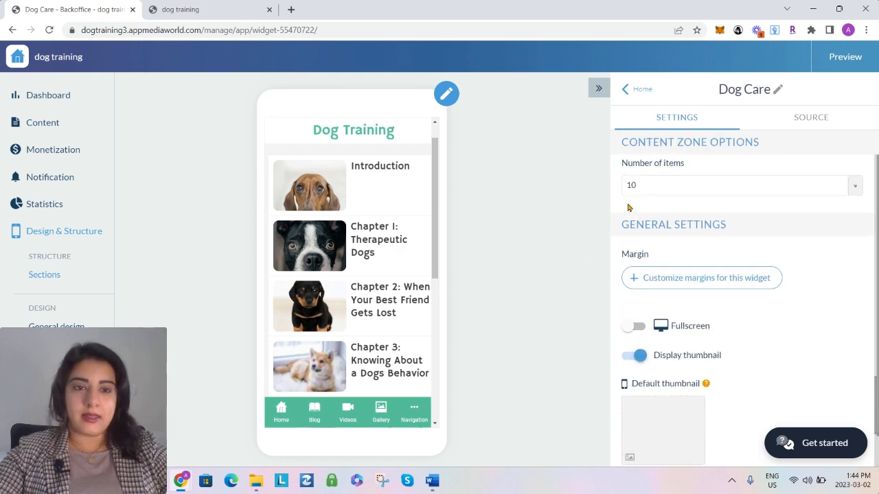
Return to the app's structure and add a new About section named "About Us"
left_click(642, 89)
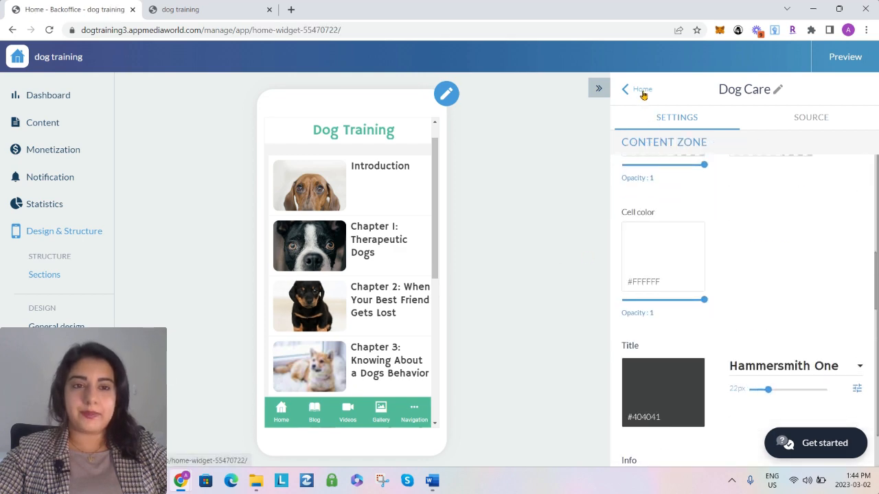
left_click(647, 92)
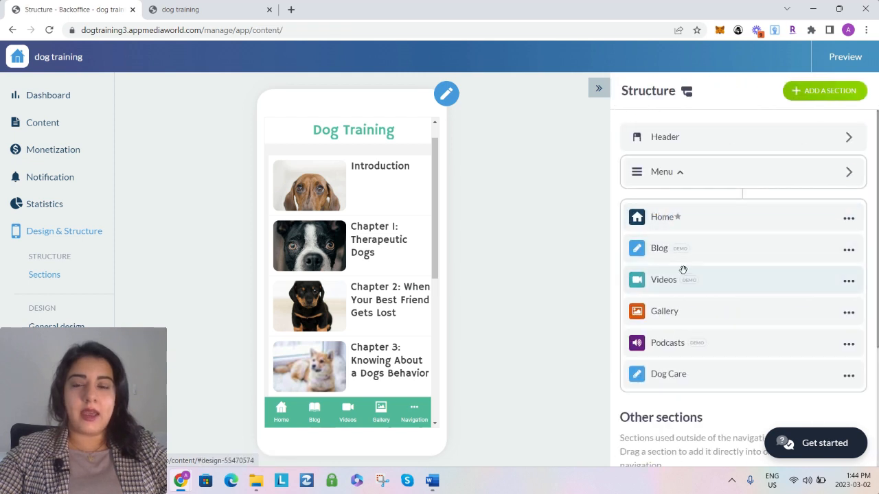
left_click(822, 95)
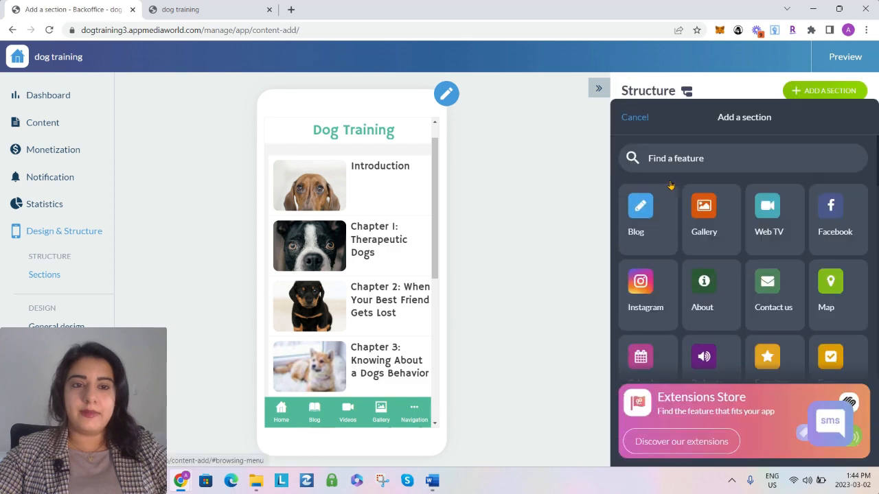
left_click(710, 271)
triple_click(691, 138)
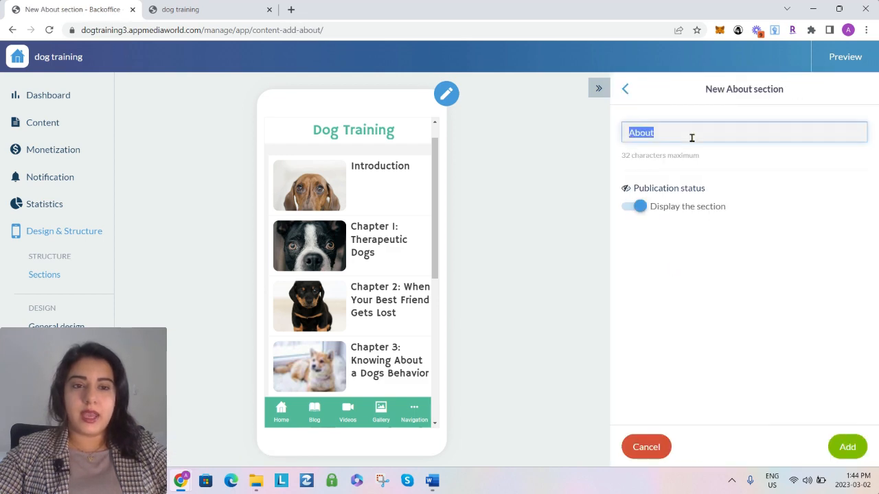
left_click(693, 135)
type("Us")
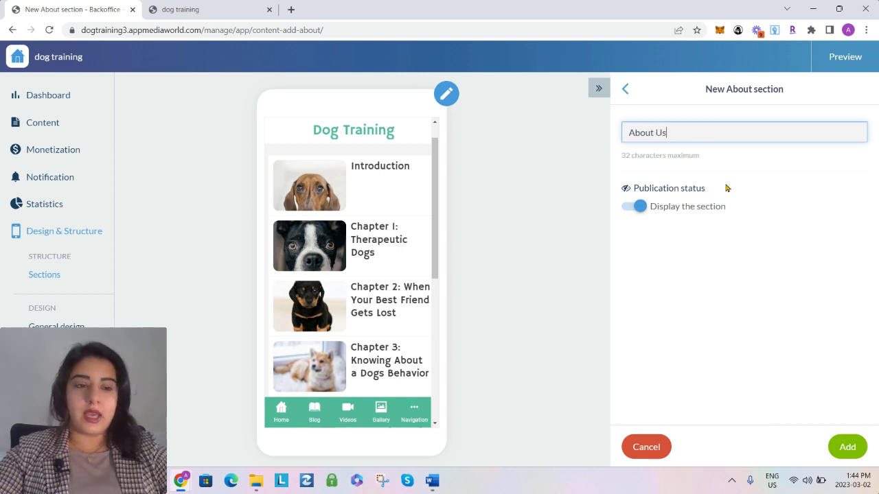
left_click(847, 447)
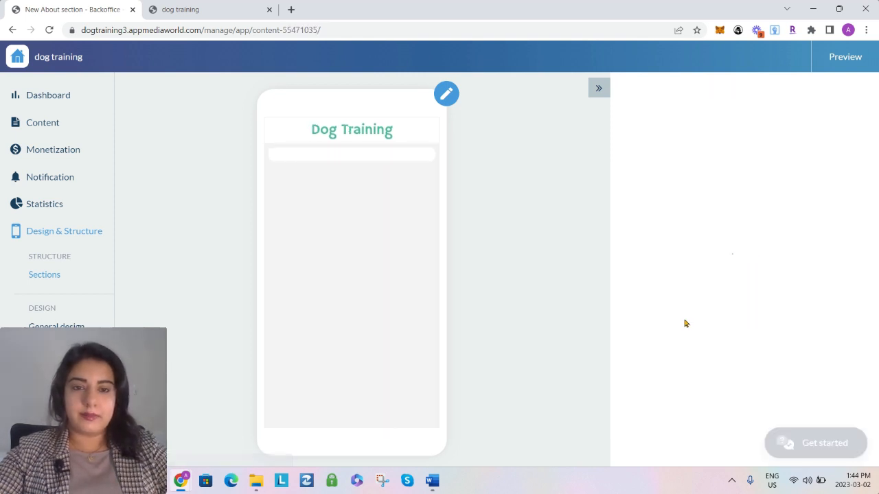
Open the About Us page from the content list for editing
left_click(46, 128)
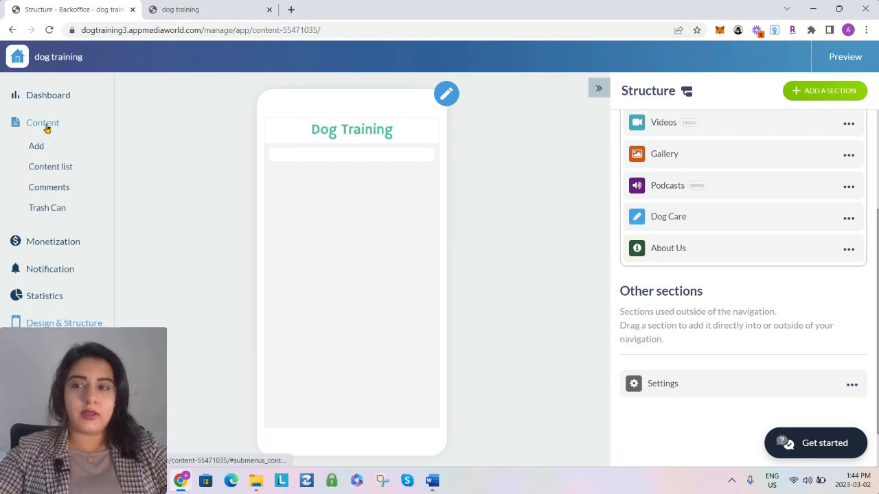
left_click(36, 167)
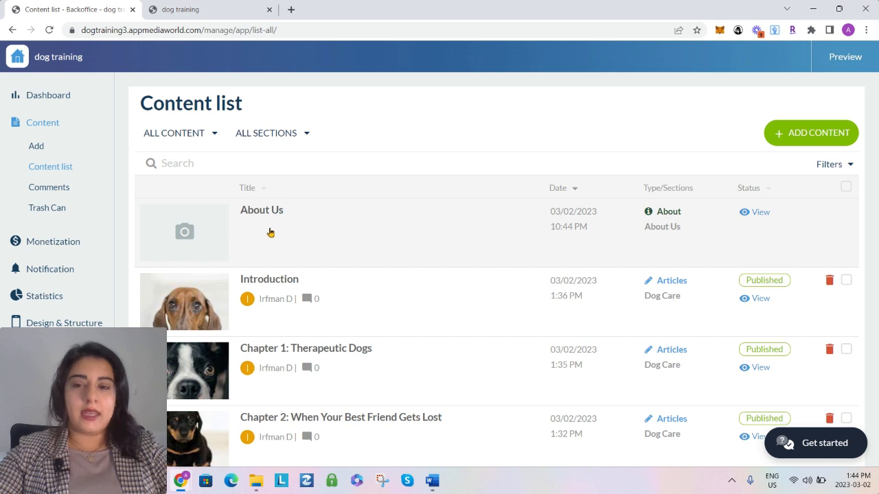
left_click(270, 232)
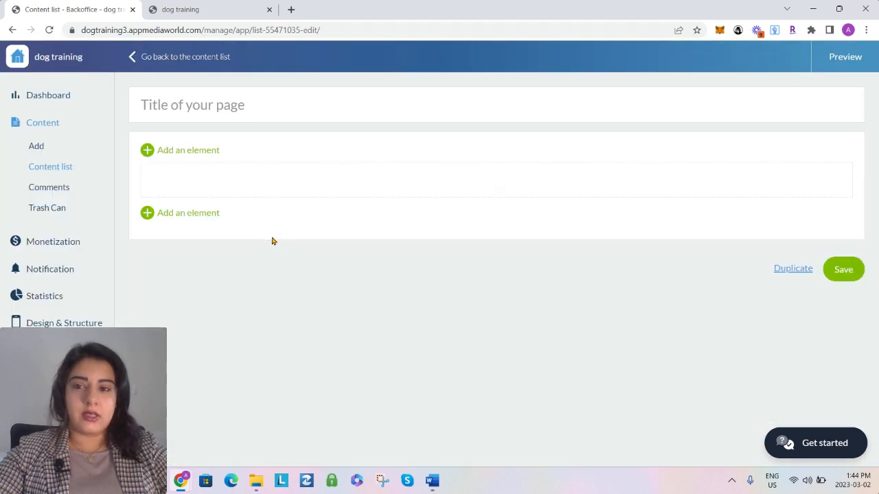
Title the page "About Us" and begin its body text with "I am an avid dog lover"
left_click(216, 110)
type("About Us")
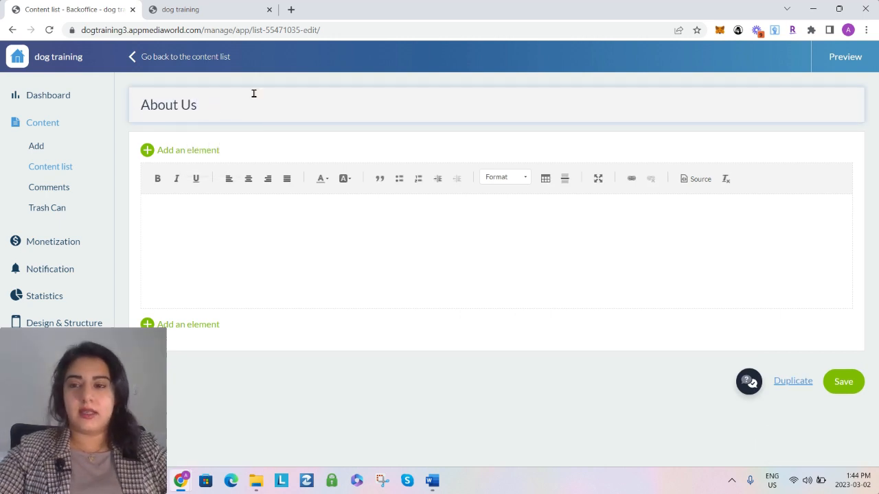
left_click(287, 218)
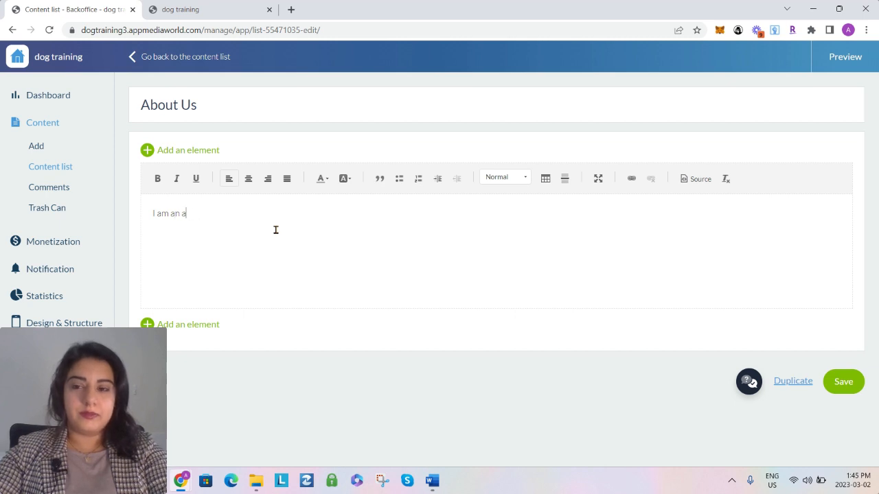
key("BackSpace")
key("BackSpace")
type("dog lover")
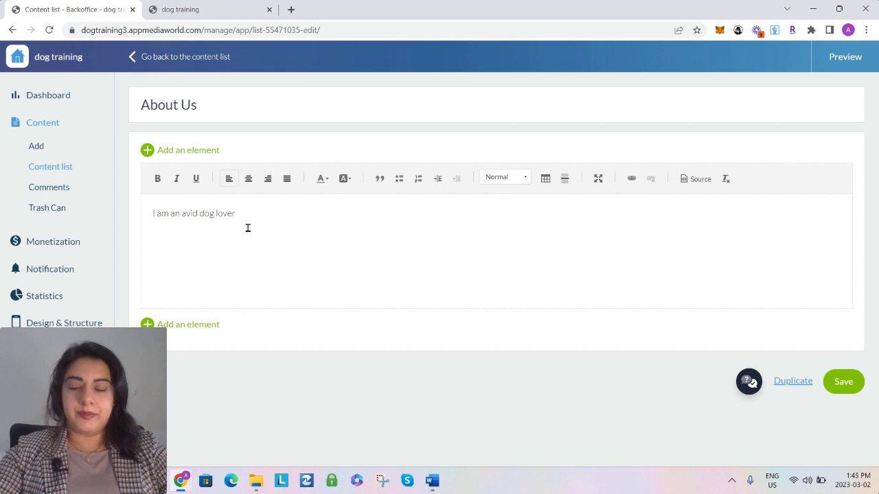
Continue the body text with "who wanted to create this application for other dog lovers who are interested in training their pets and teaching them tricks."
type("who wanted")
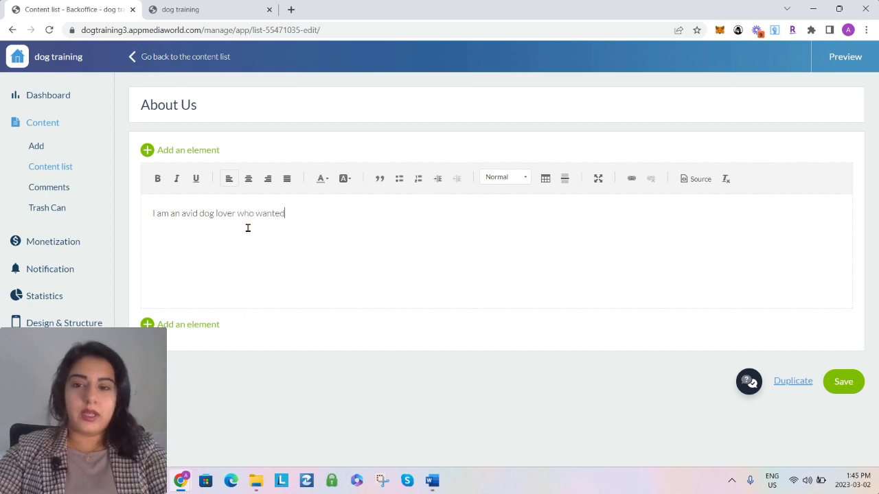
type(" to create this application for oth")
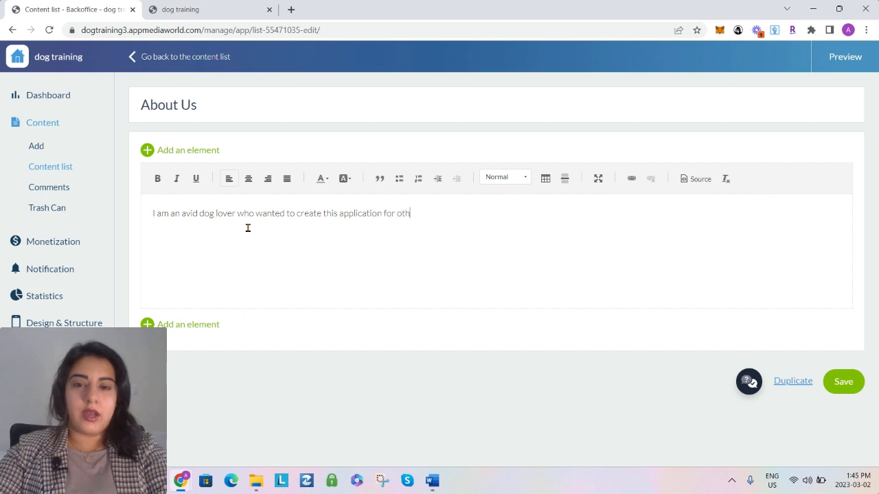
type("er dog lovers who are intereste")
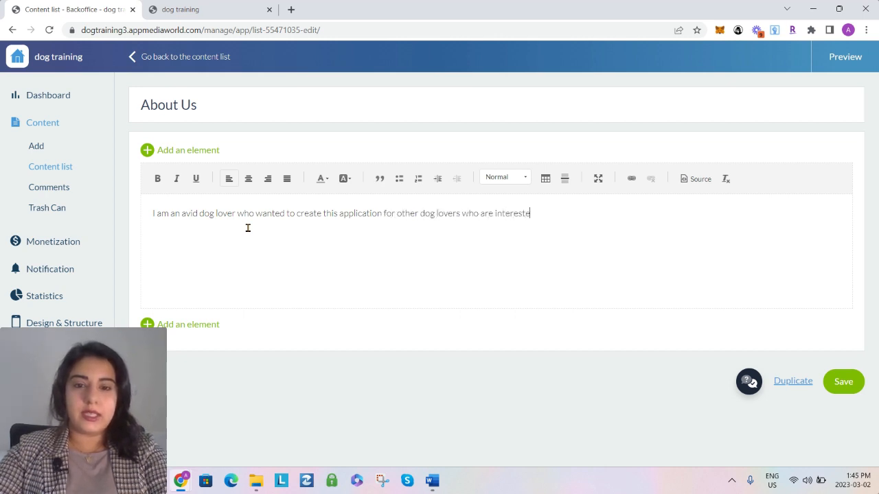
type("d in training their pets")
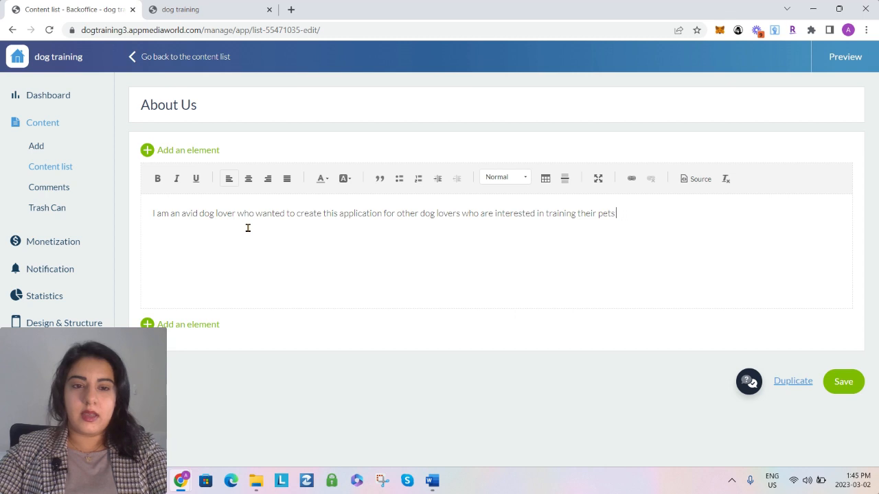
type("eaching them tricks.")
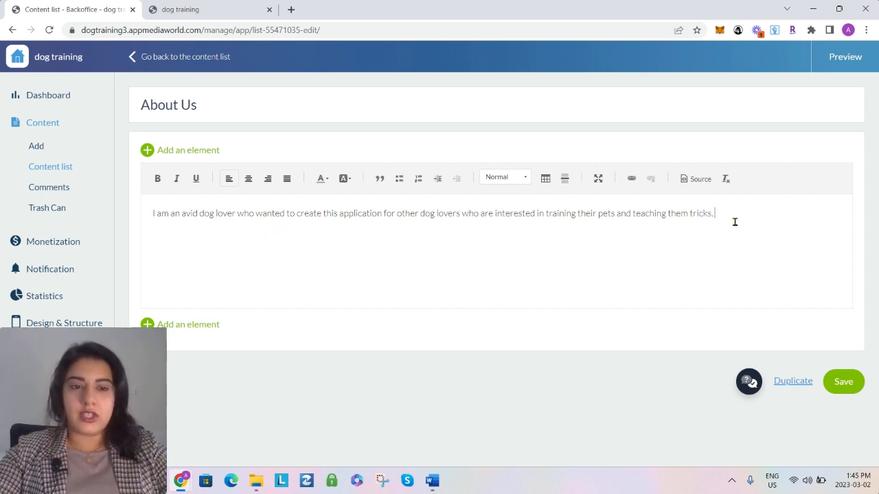
type("fdjak jkla")
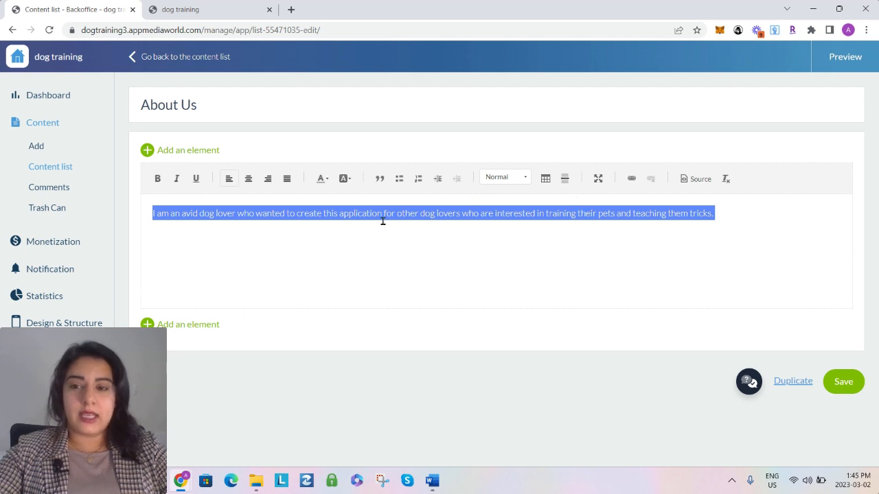
Copy the About Us body text into a new blank Word document and start a new line below it
mouse_move(432, 481)
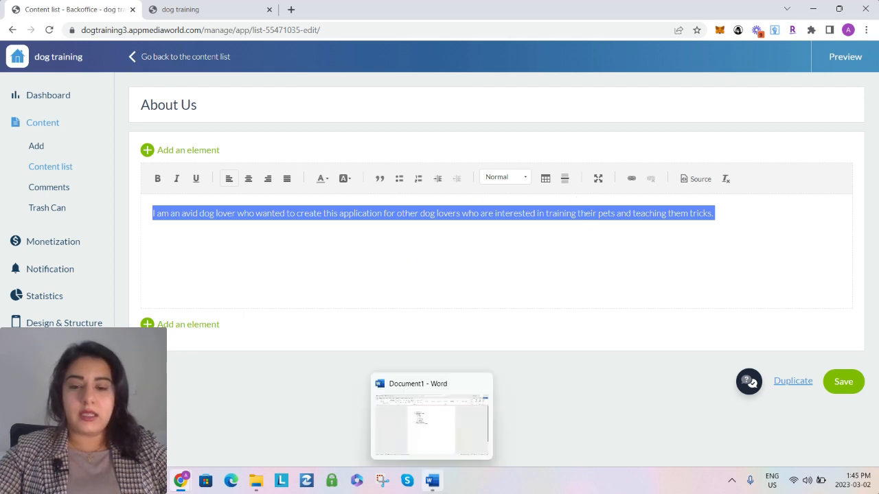
right_click(434, 481)
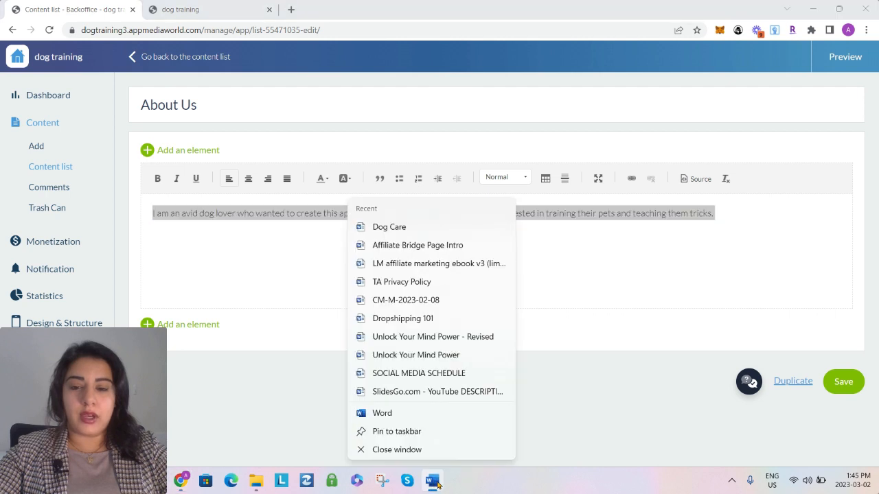
left_click(392, 414)
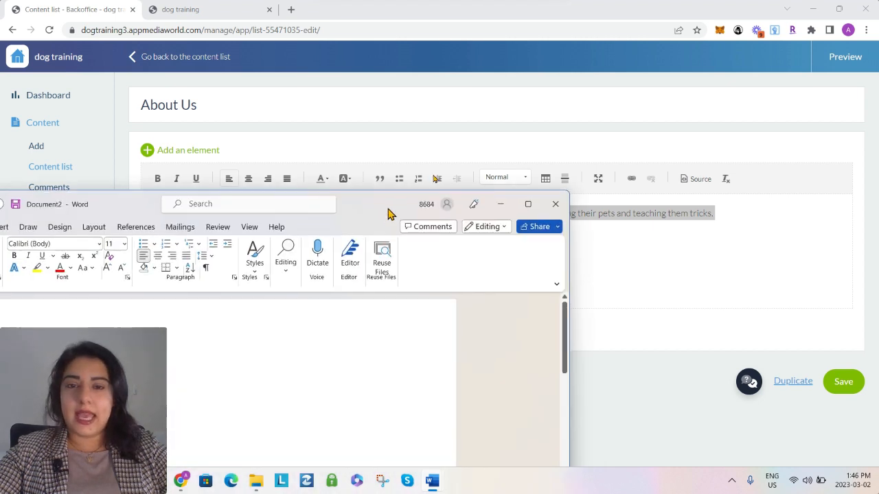
type("I am an avid dog lover who wanted to create this application for other dog lovers who are interested in training their pets and teaching them tricks.")
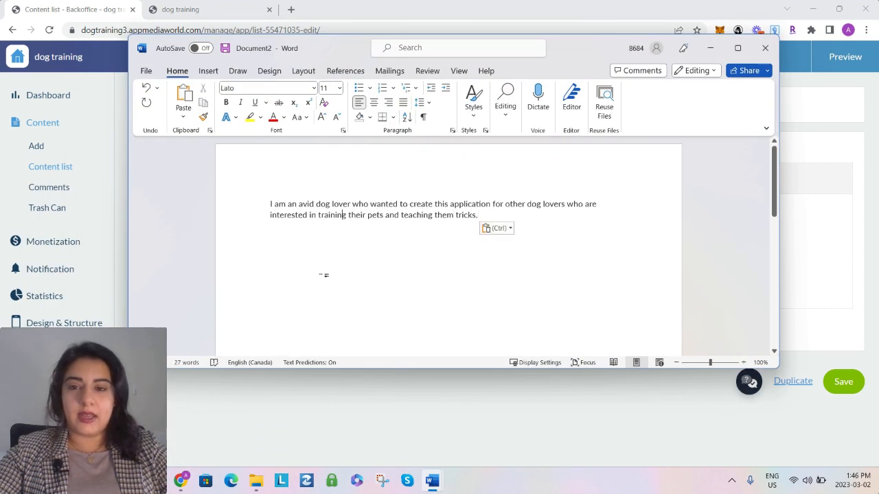
key("Return")
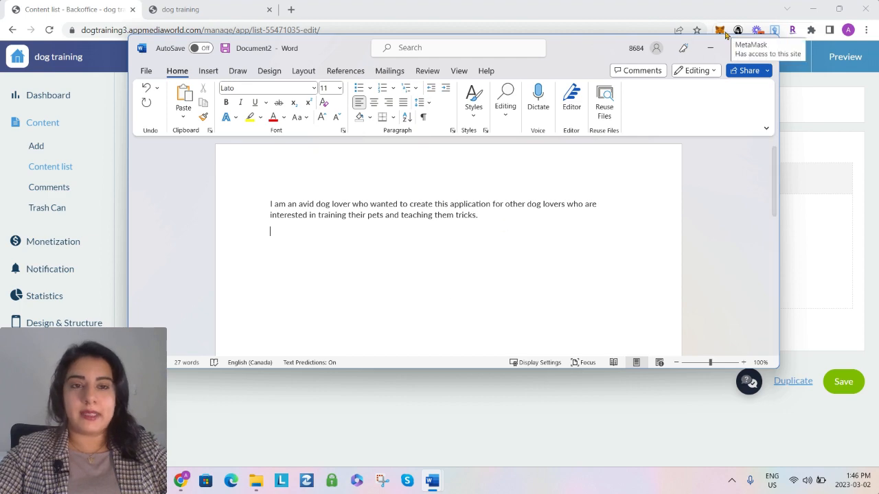
Write a second paragraph in the Word document beginning "This app was created for you in mind, we are constantly adding new"
left_click_drag(575, 57, 571, 135)
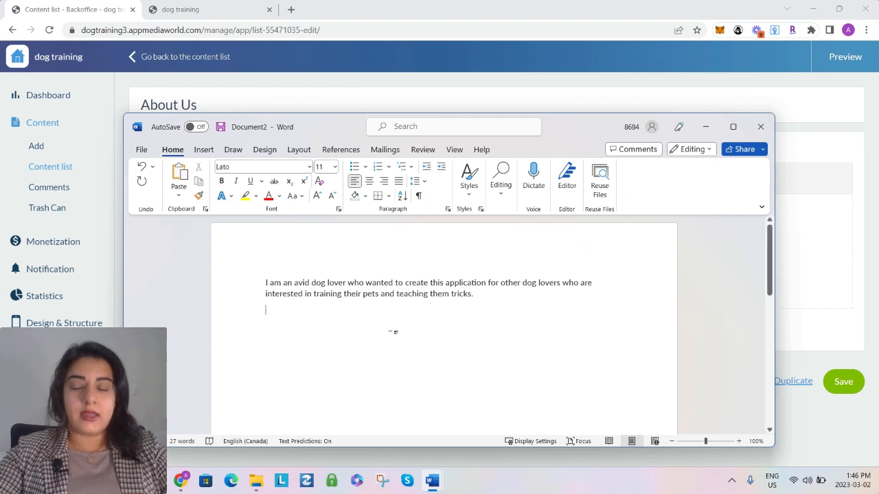
left_click_drag(565, 133, 574, 74)
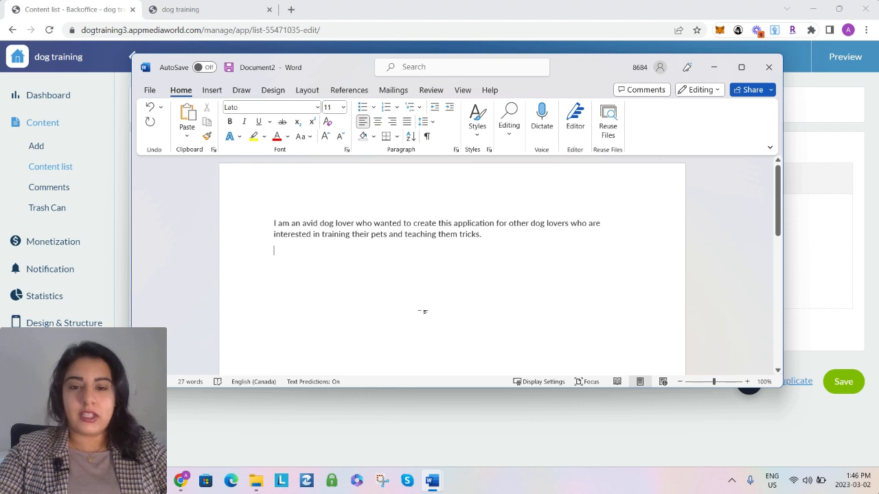
key("Return")
type("This app was created for you in mind, we are cons")
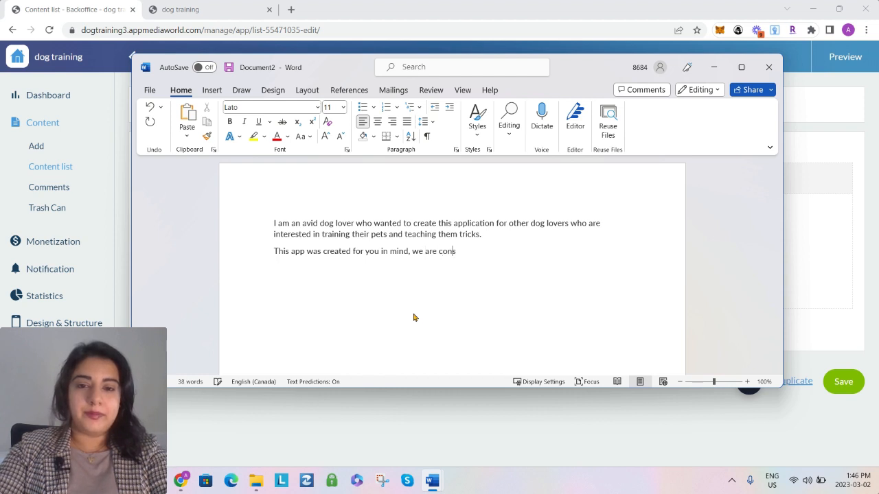
type("adding new information, tip and tricks to")
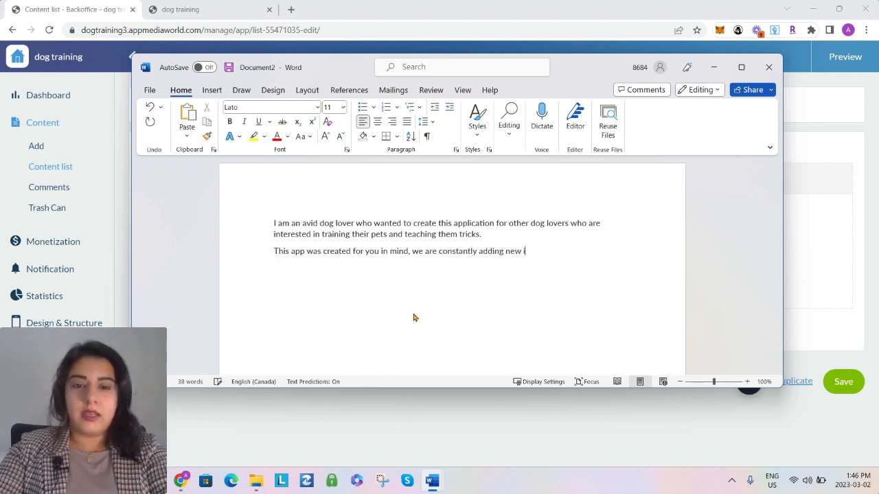
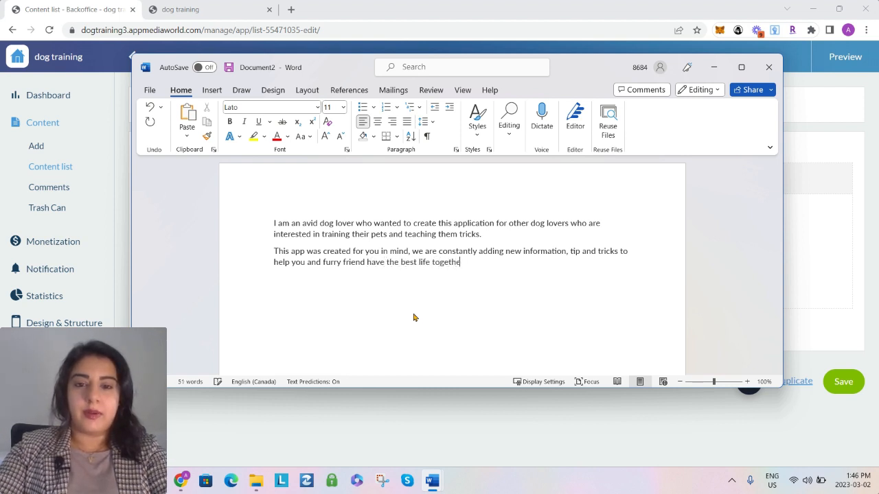
Replace the About Us body text in the app backoffice with both paragraphs copied from the Word document, and save the page
left_click_drag(521, 300, 254, 222)
key("ctrl+c")
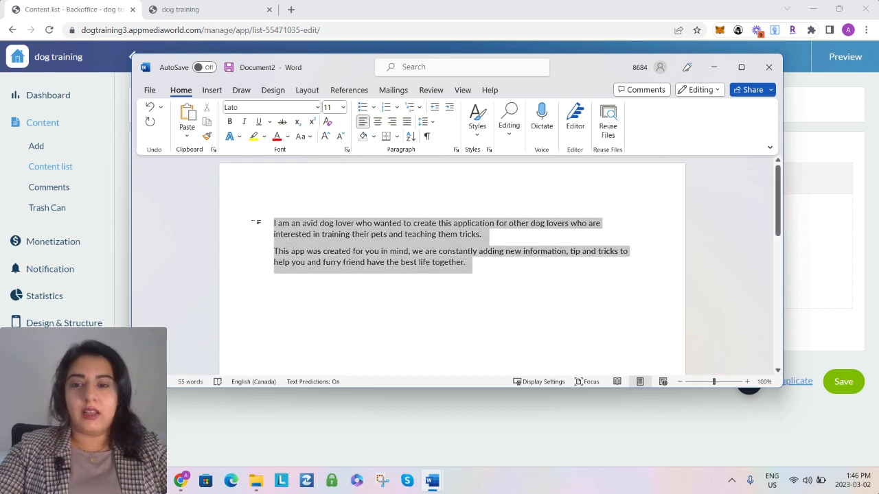
left_click(714, 67)
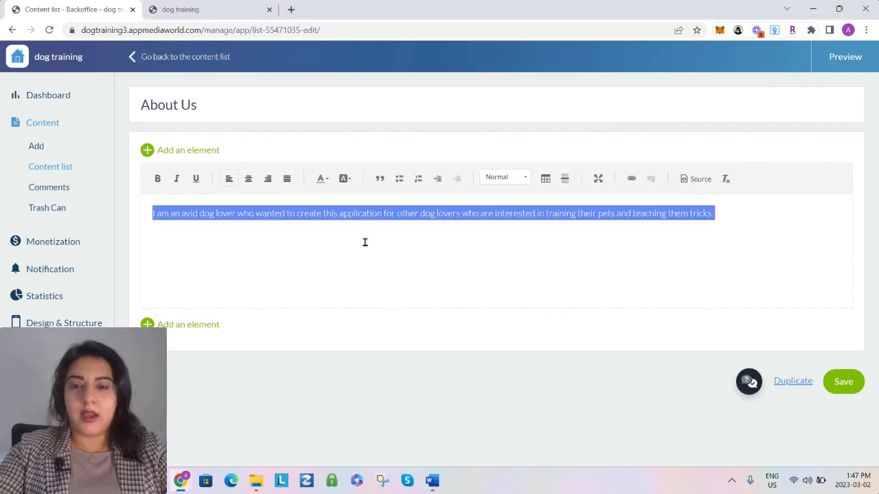
double_click(375, 214)
triple_click(380, 215)
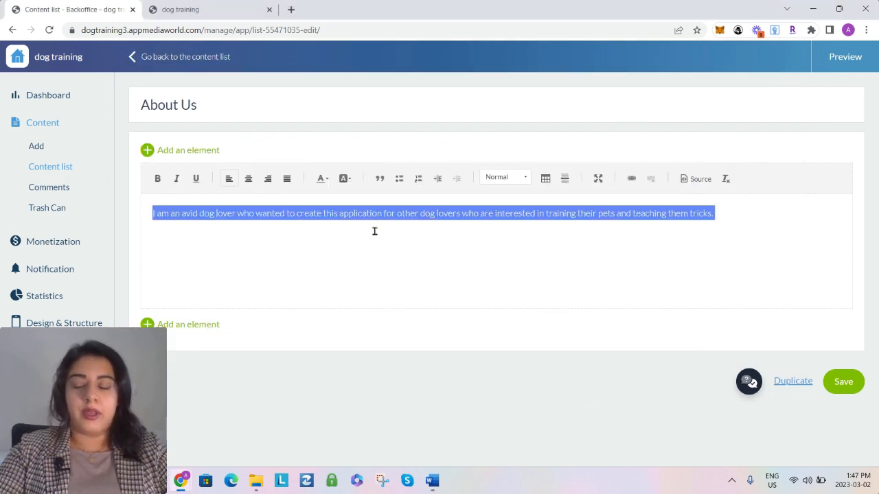
key("ctrl+v")
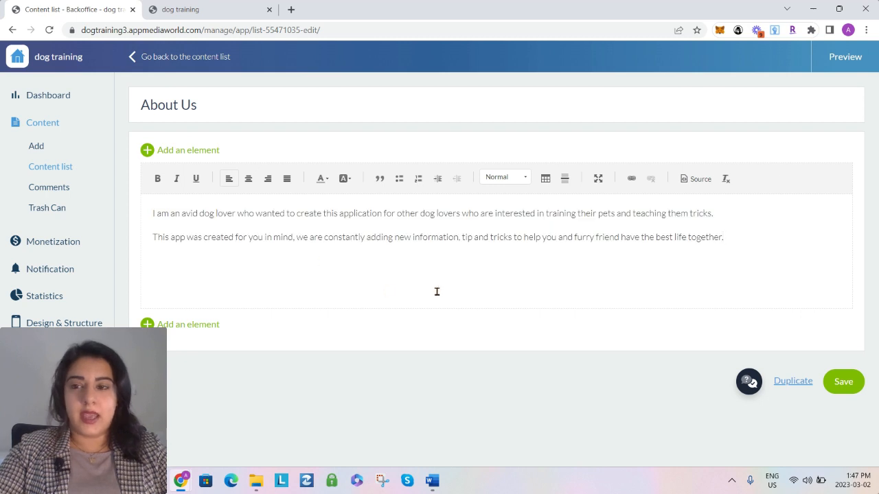
left_click(844, 386)
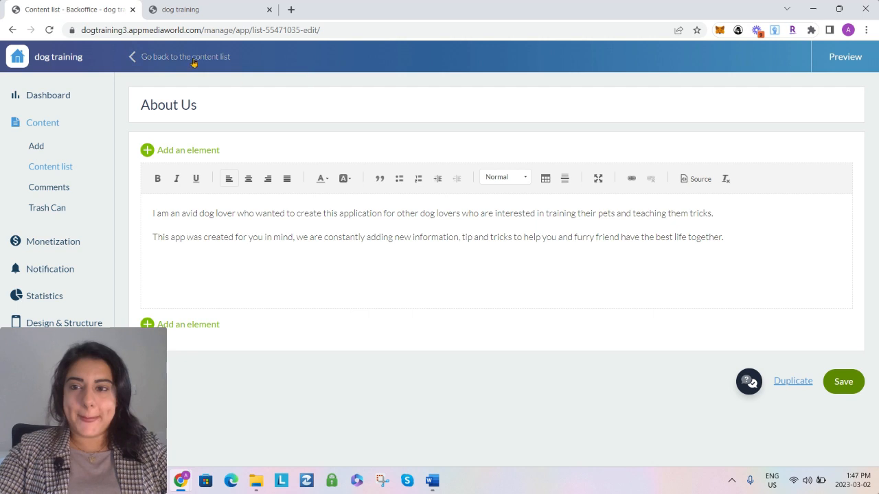
Return to the content list and preview the About Us page in the app, closing the preview when done
left_click(193, 60)
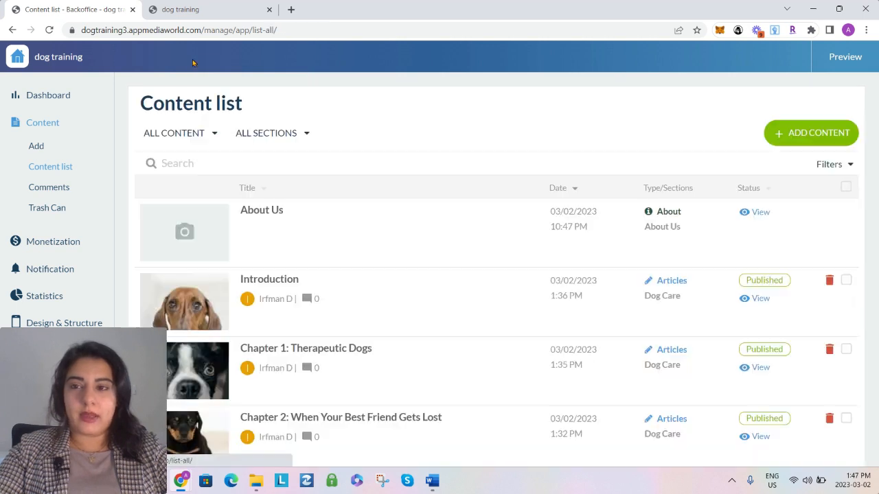
left_click(758, 213)
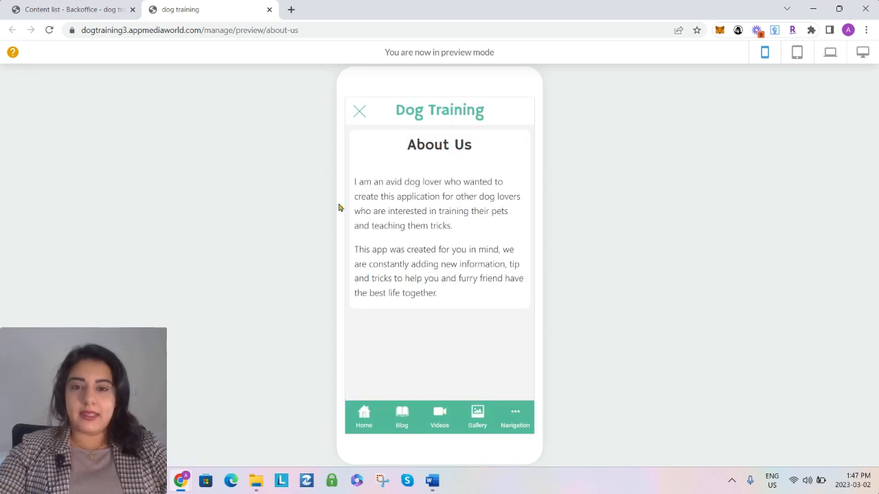
left_click(358, 112)
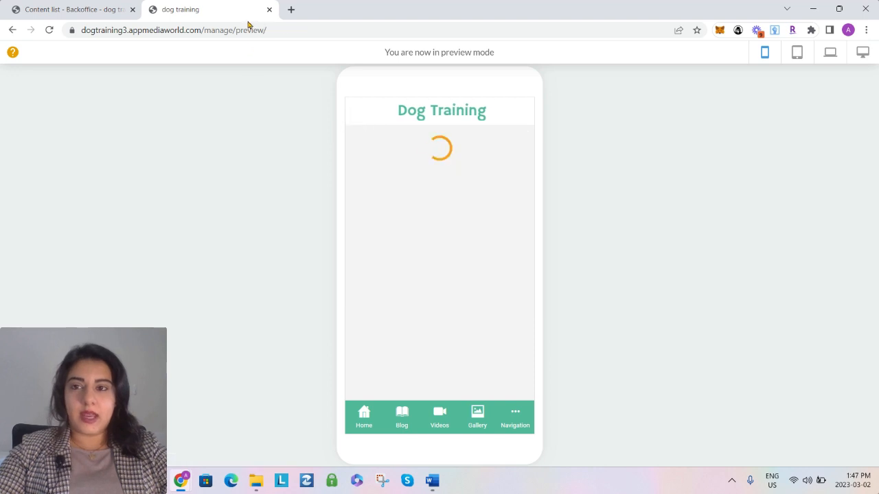
left_click(269, 10)
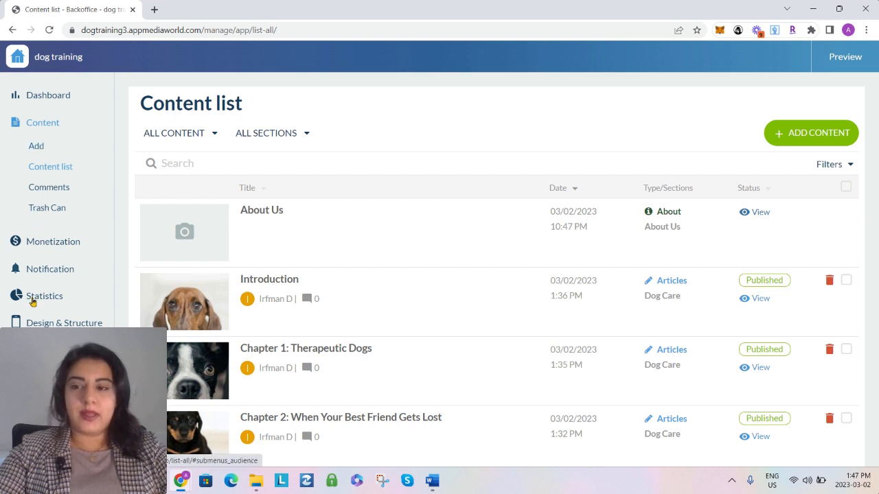
Add a displayed Gallery section named "Dog Photos" to the app structure and open its photo content list
left_click(35, 324)
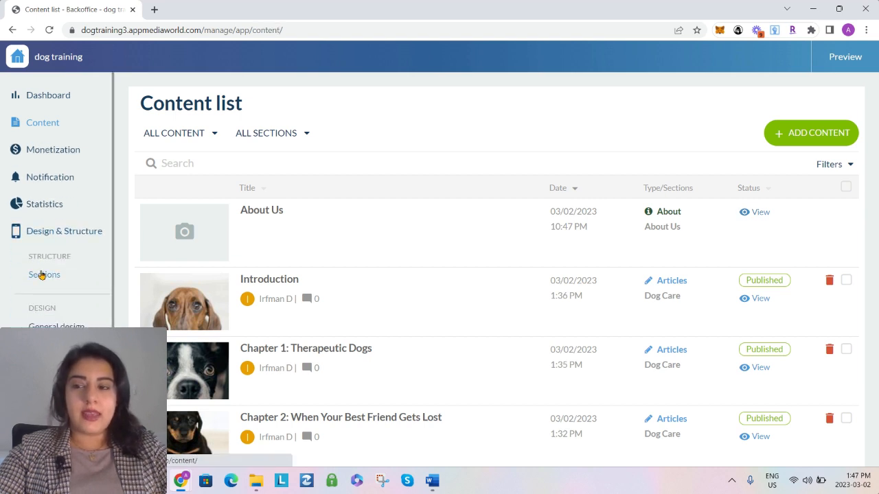
left_click(41, 274)
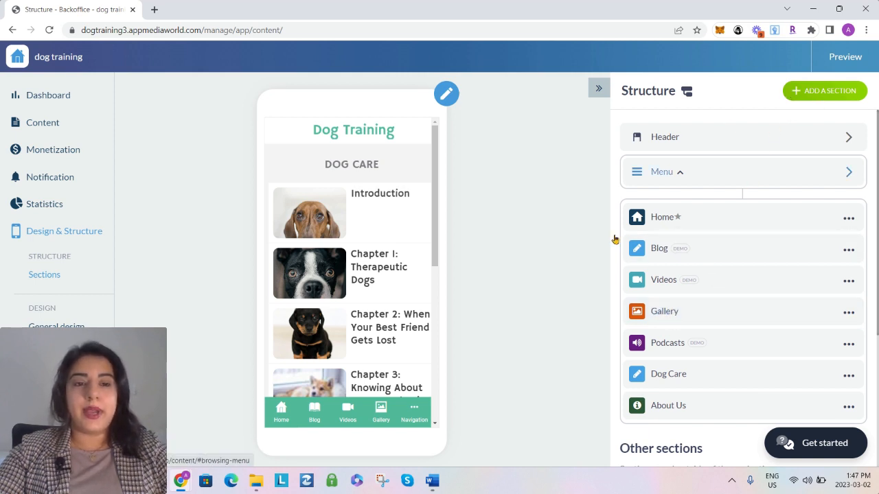
left_click(811, 97)
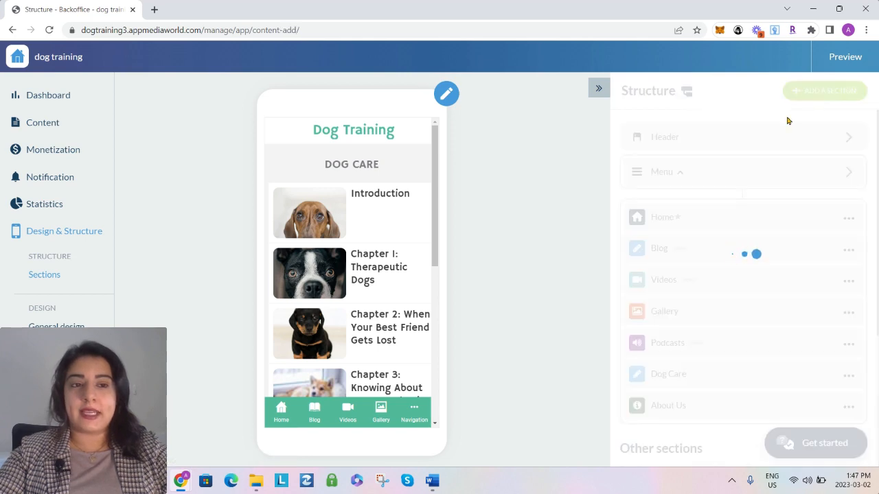
left_click(707, 197)
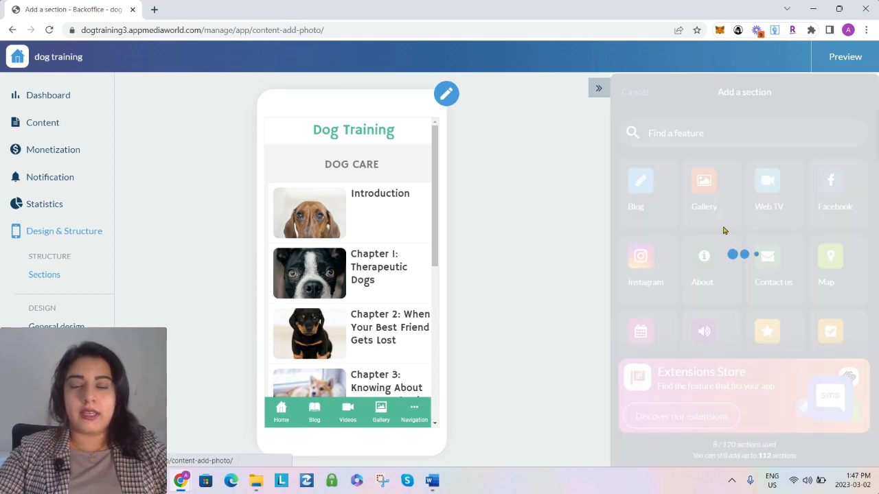
left_click(677, 136)
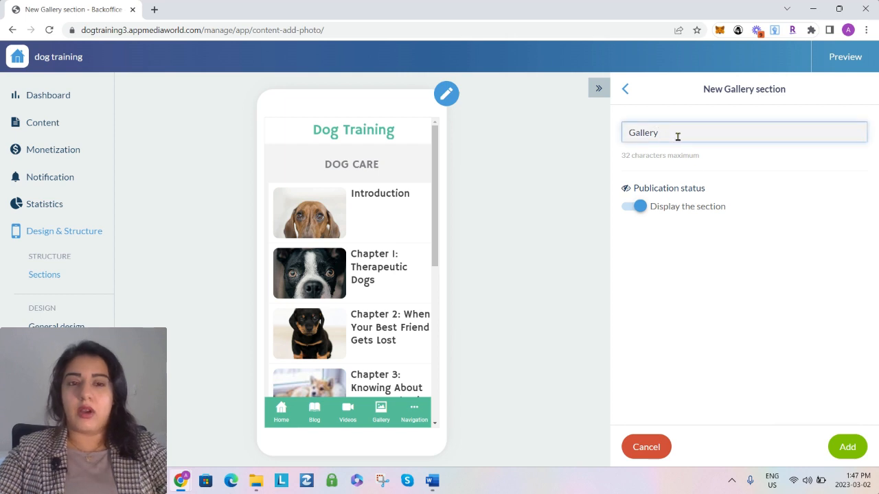
double_click(677, 136)
type("Dog Ph")
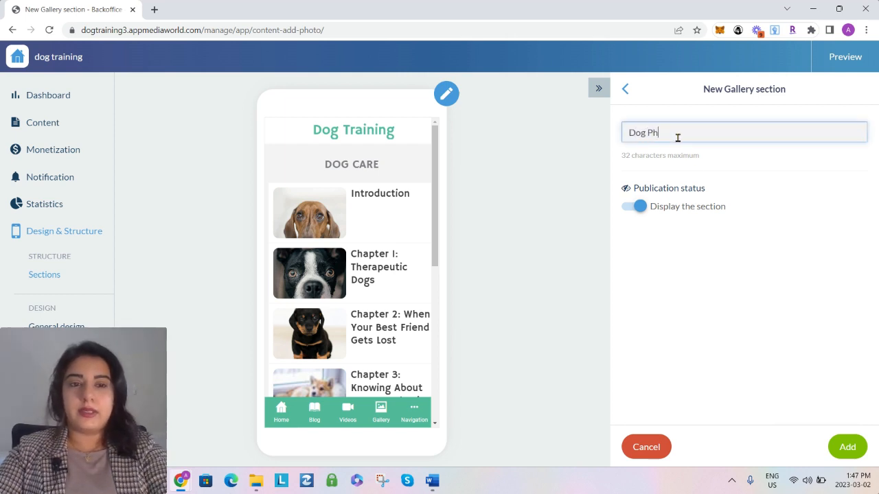
type("otos")
key("Return")
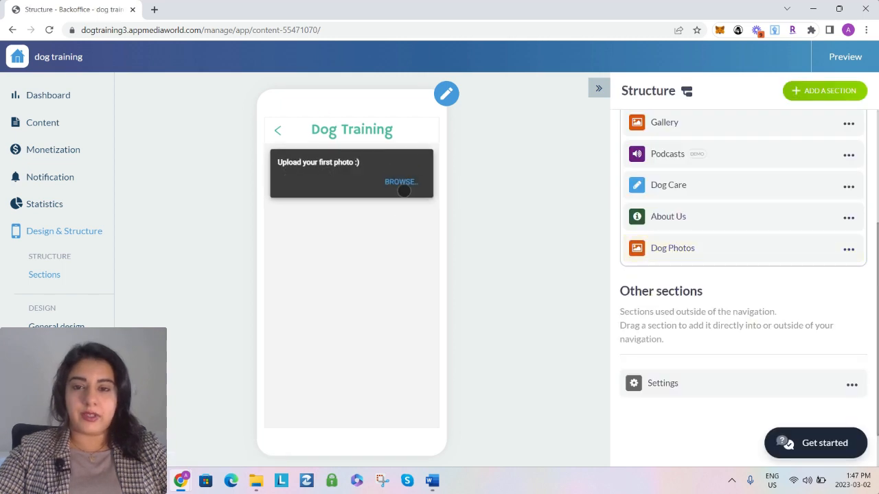
left_click(398, 182)
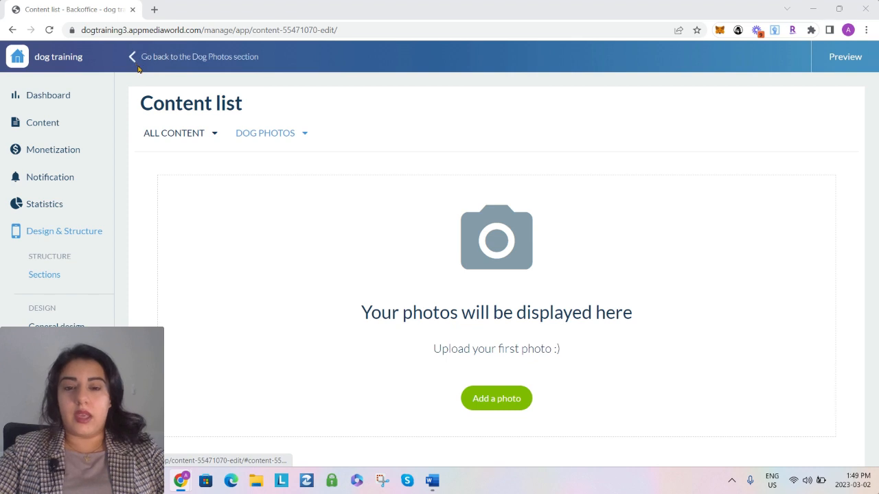
Open Pixabay in a new browser tab and search its images for "dog"
left_click(154, 13)
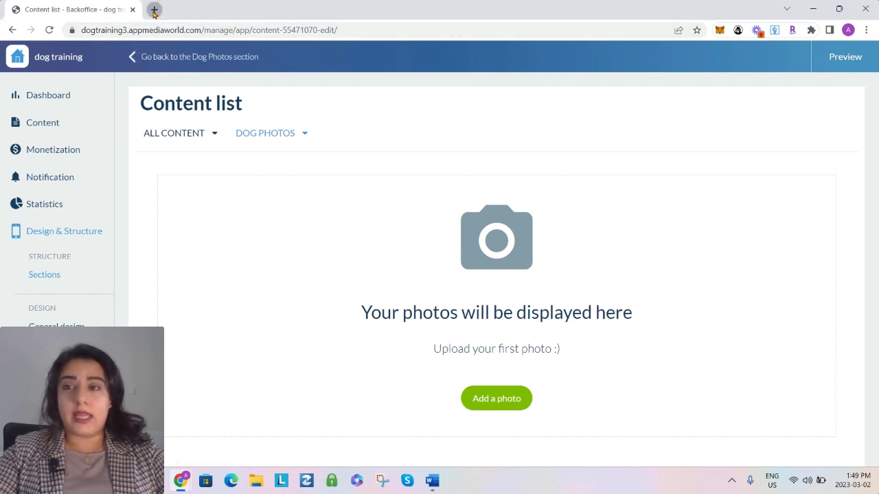
left_click(151, 28)
type("pixabay.com")
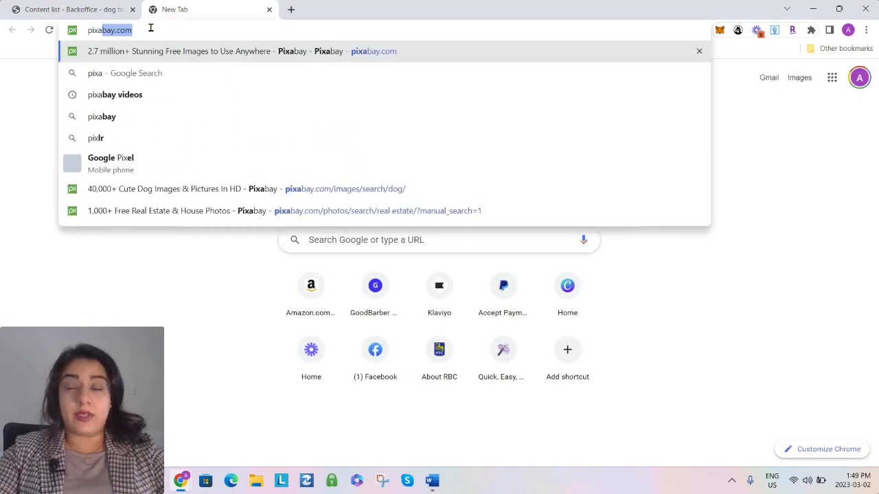
key("Return")
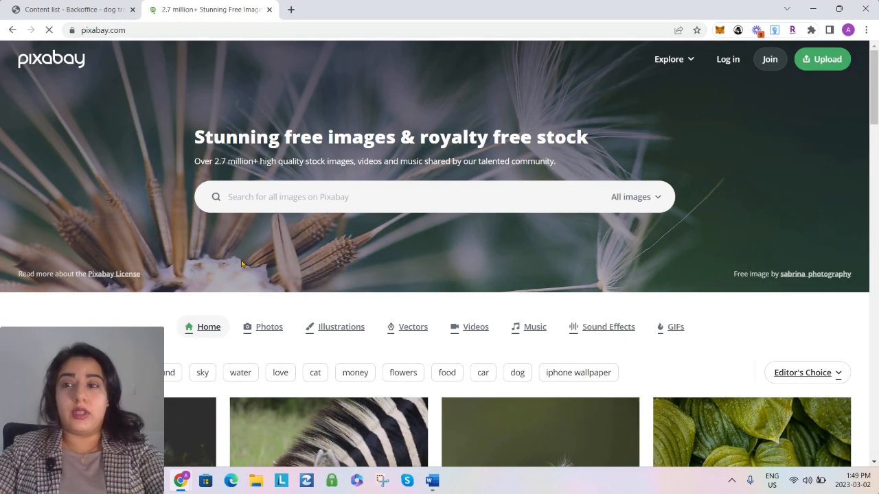
left_click(231, 200)
type("dog")
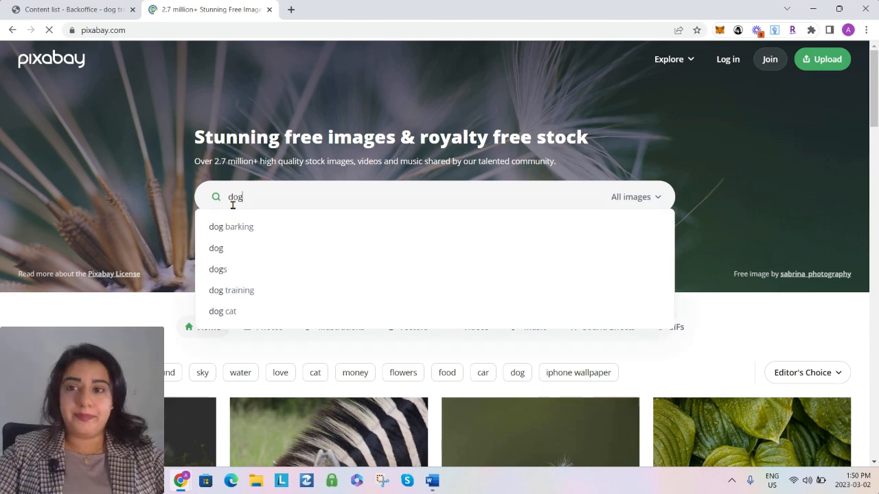
key("Return")
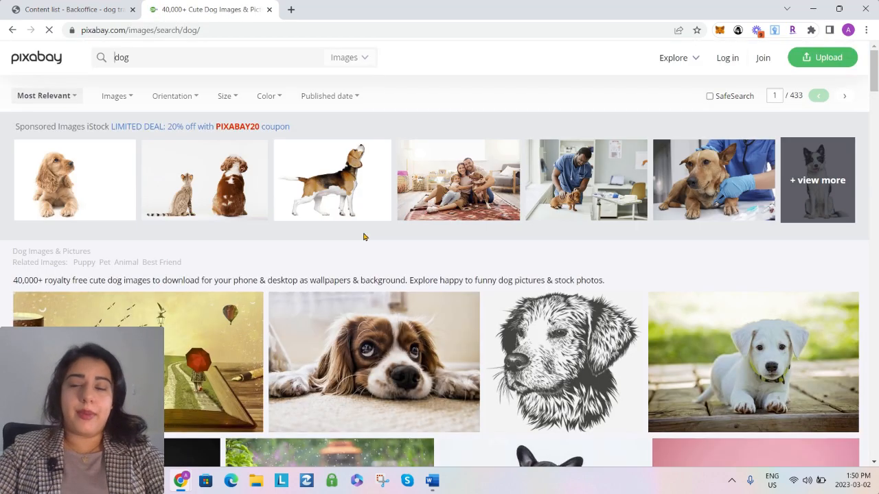
Download the pink-background photo of the corgi, poodle and cats at 1920×1279, completing the captcha check
scroll(425, 302, "down", 3)
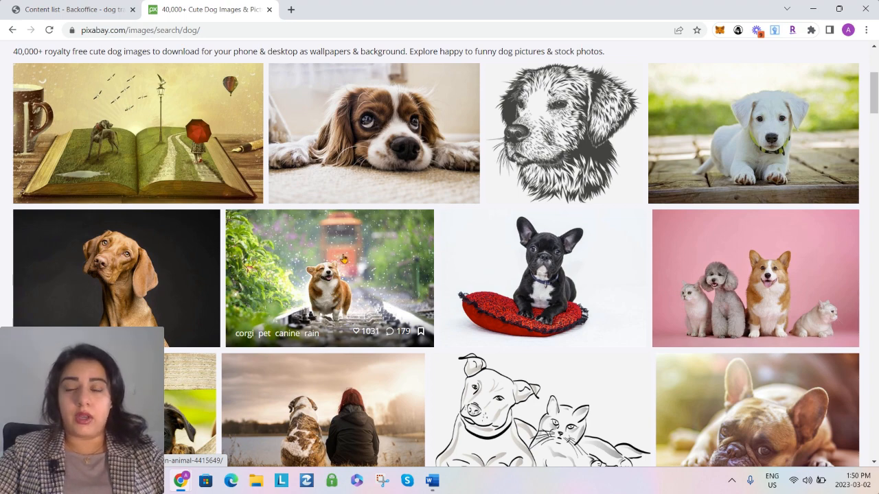
left_click(707, 297)
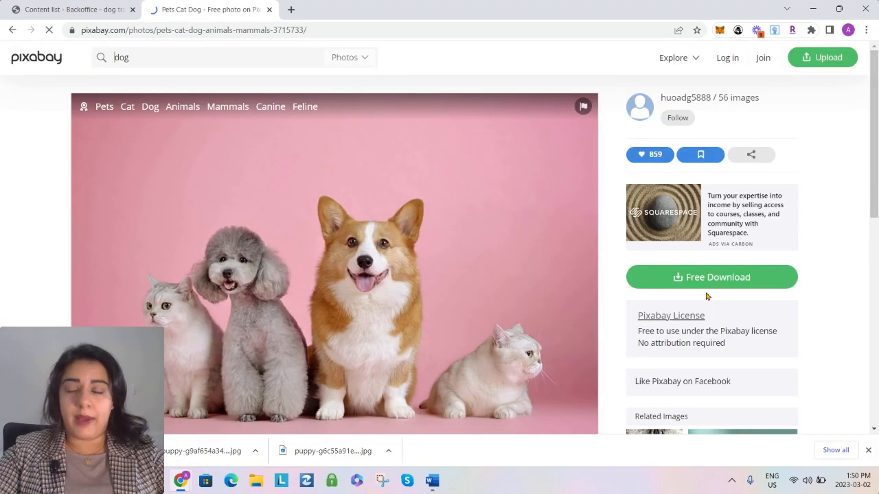
left_click(678, 278)
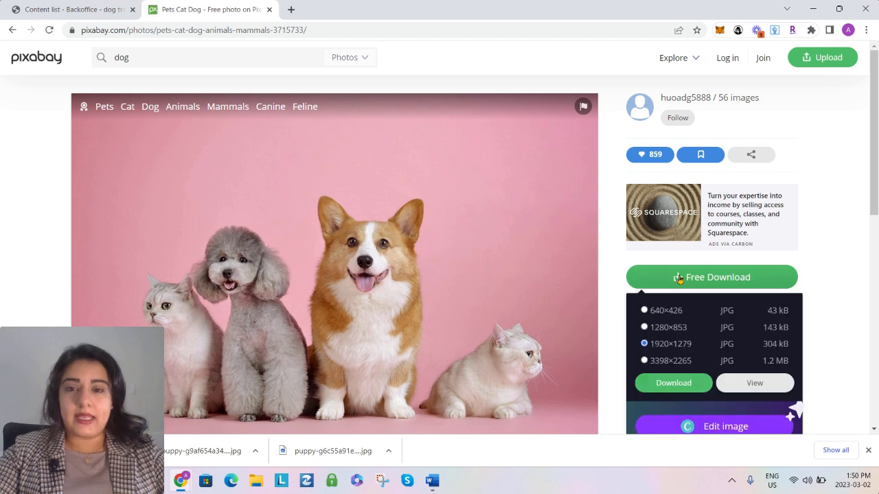
left_click(656, 383)
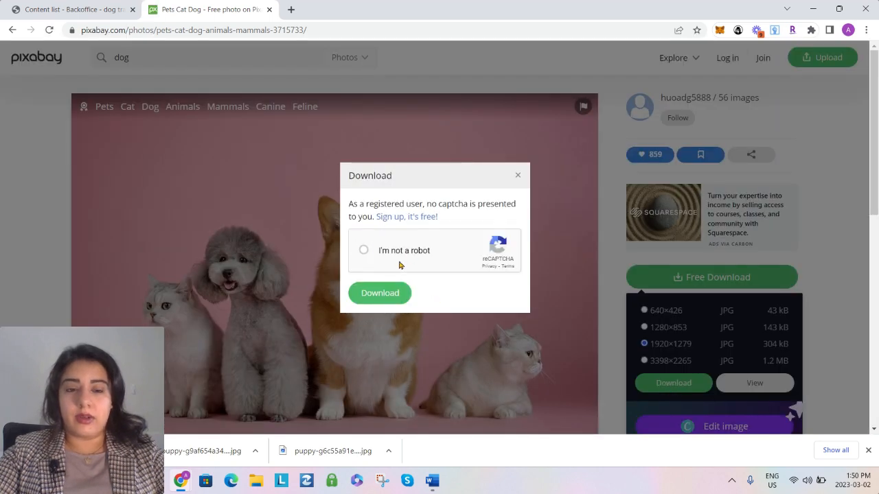
left_click(364, 250)
left_click(385, 294)
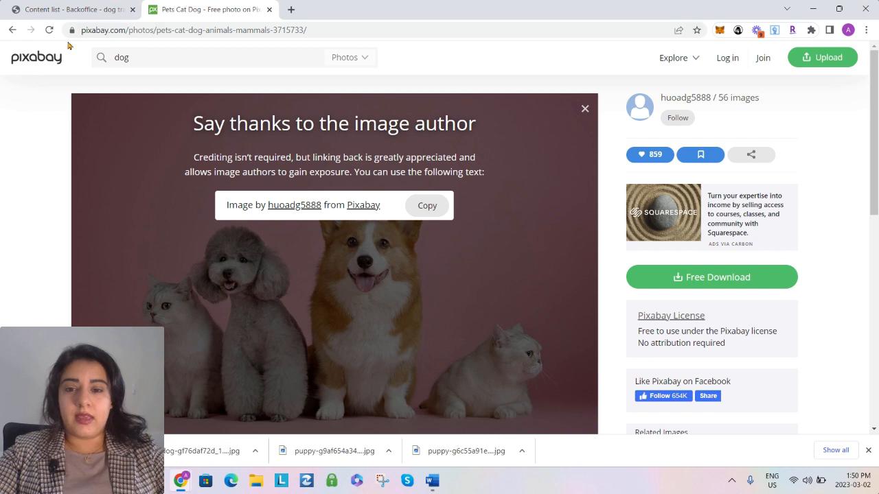
Return to the dog results and download the photo of two Rottweiler puppies behind a wooden fence at 1920×1280
left_click(12, 29)
scroll(535, 288, "down", 3)
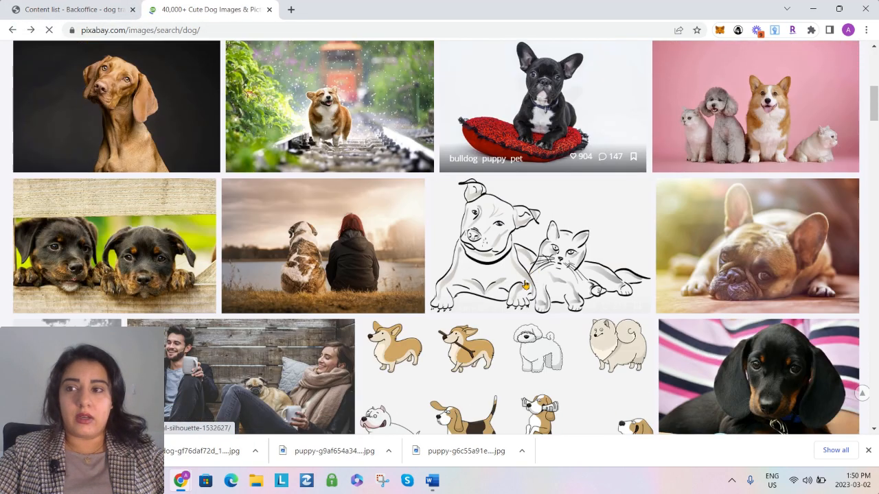
left_click(181, 236)
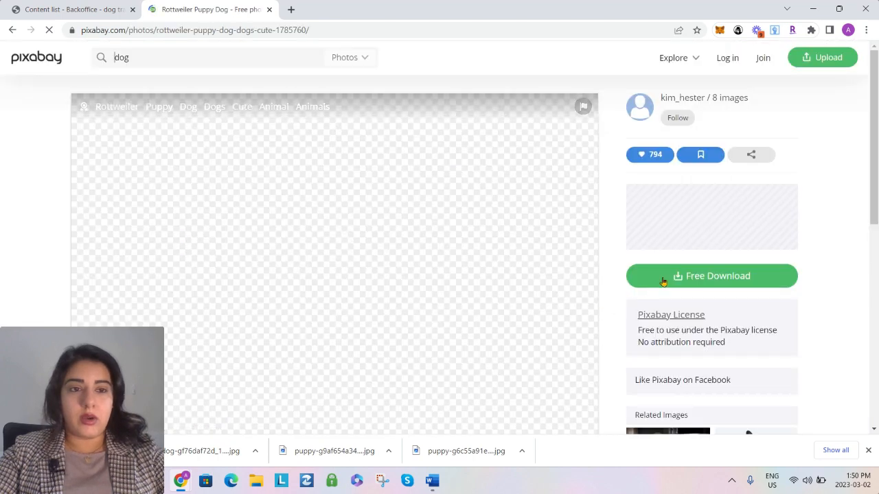
left_click(667, 277)
left_click(655, 379)
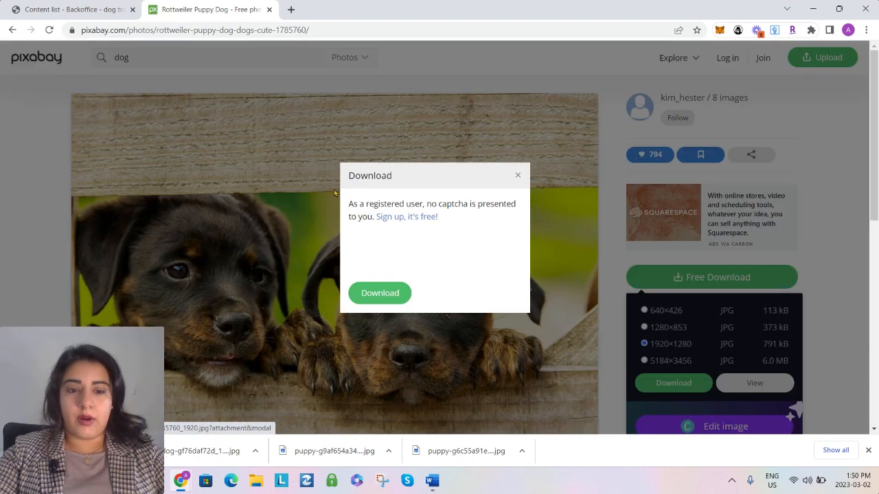
left_click(386, 294)
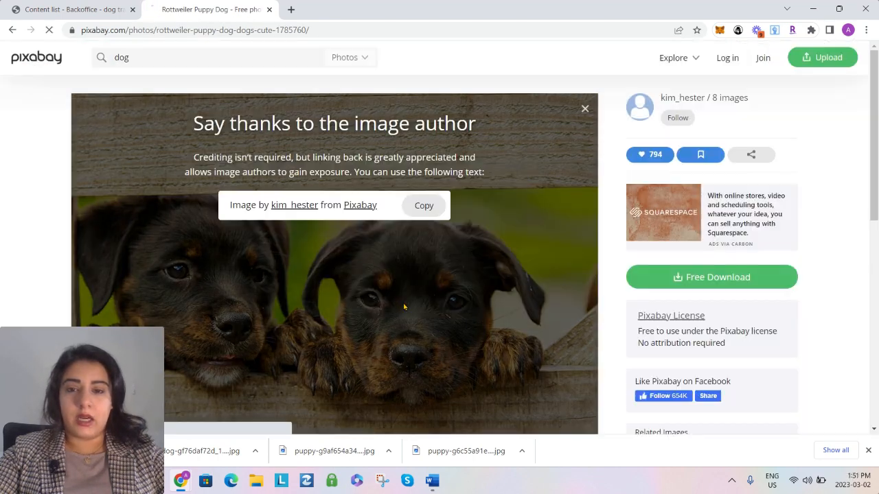
Return to the dog results and download the dachshund puppy photo at 1920×1454, completing the captcha check
left_click(11, 30)
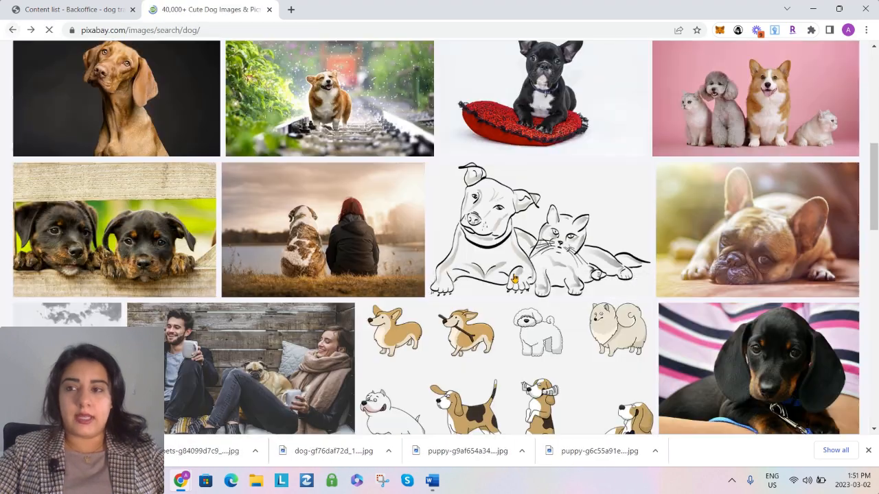
scroll(570, 273, "down", 1)
scroll(570, 273, "down", 2)
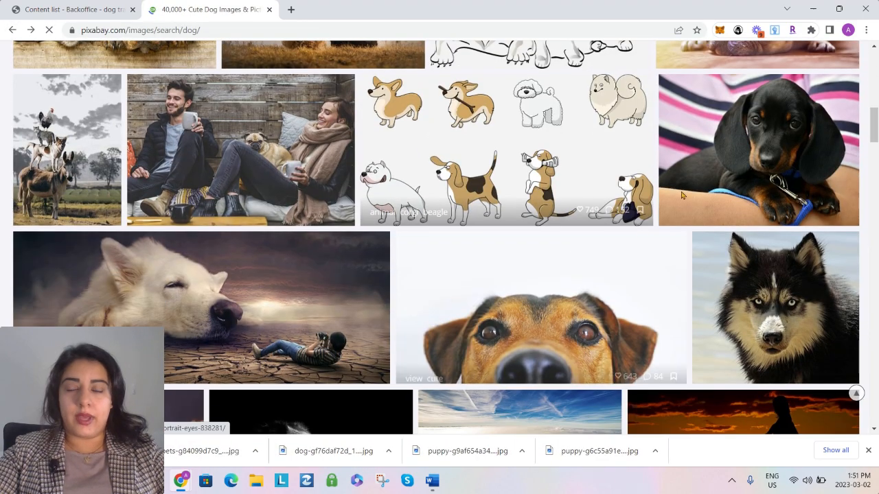
left_click(712, 147)
left_click(653, 276)
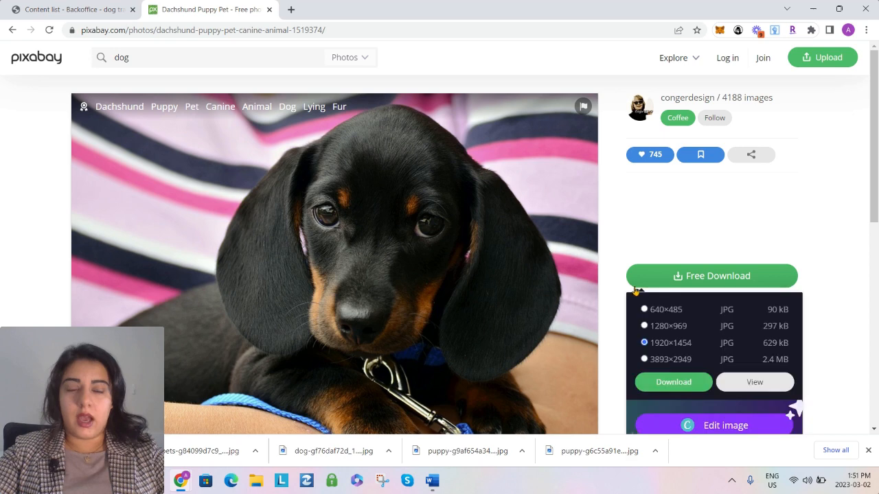
left_click(669, 382)
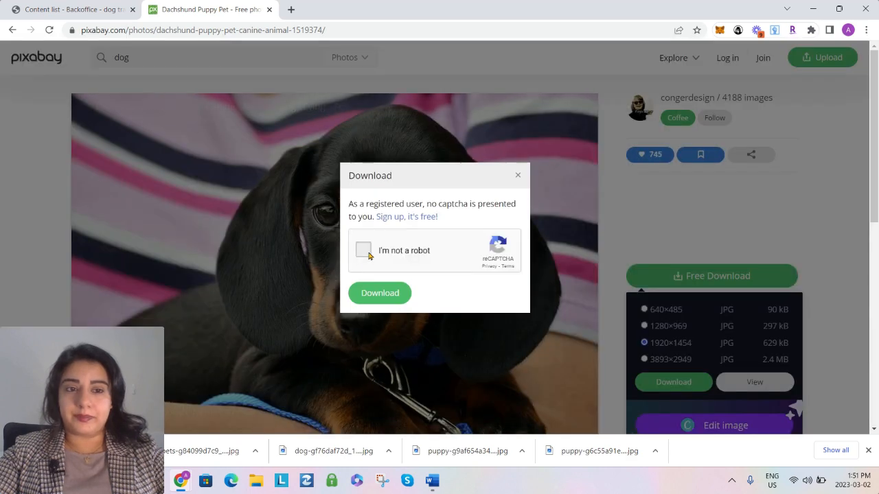
left_click(364, 250)
left_click(379, 295)
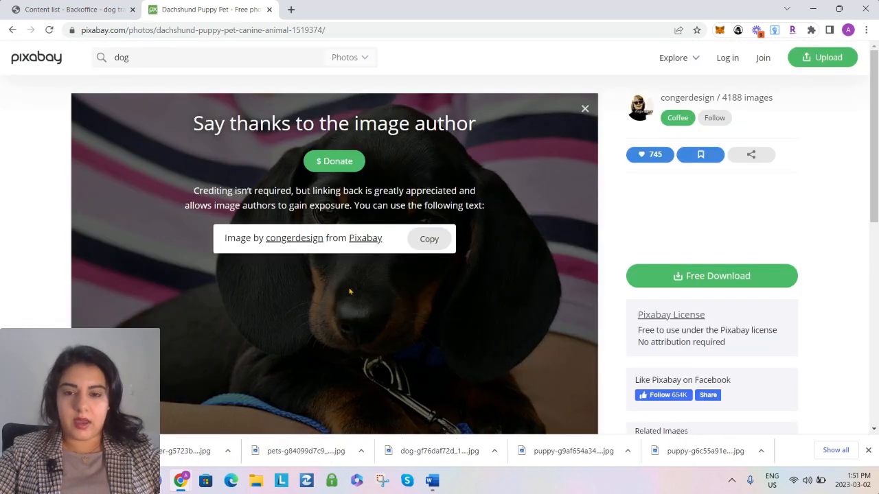
Switch back to the Dog Photos content list, start adding a photo and browse to the Downloads folder
left_click(97, 5)
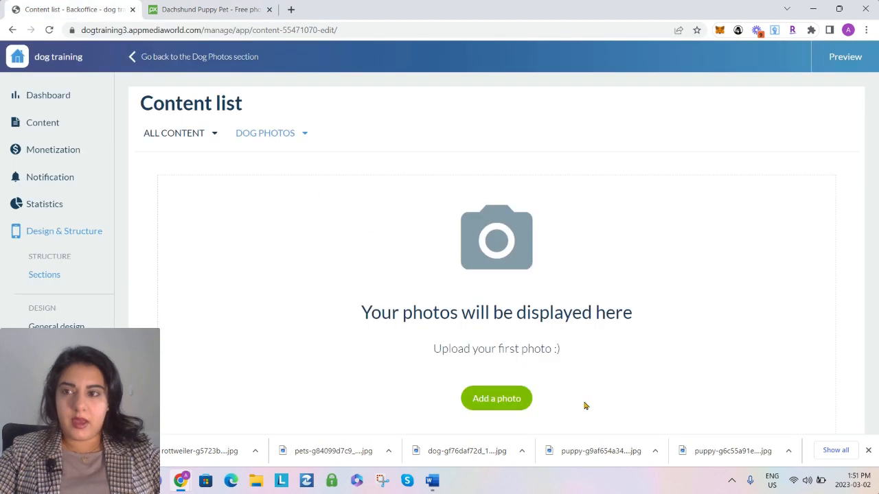
scroll(529, 371, "down", 1)
left_click(505, 350)
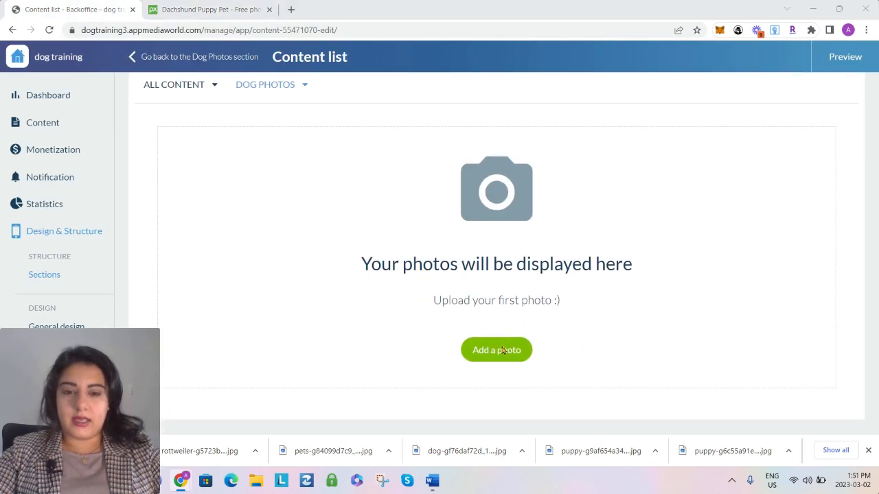
left_click(31, 150)
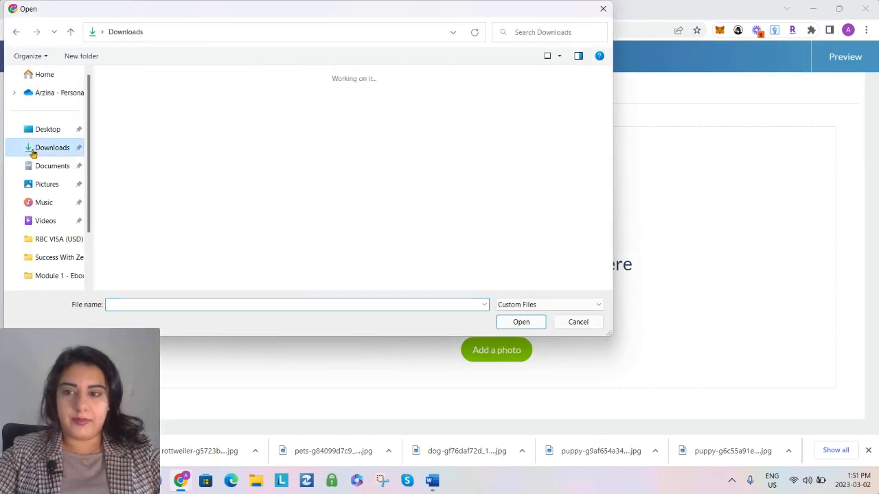
Select today's six downloaded images, from the dachshund to puppy-g6c55a91e1_1920, and upload them together to the Dog Photos gallery
left_click(134, 128)
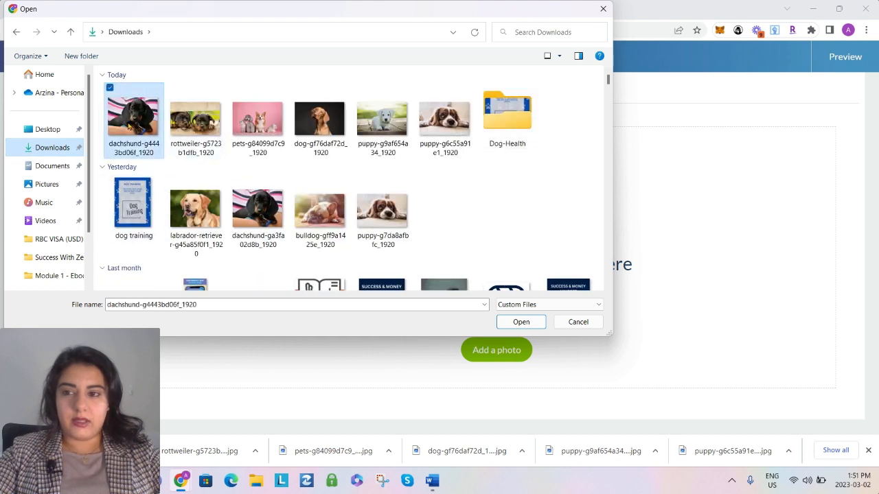
left_click(202, 128, "ctrl")
left_click(256, 128, "ctrl")
left_click(328, 129, "ctrl")
left_click(391, 133, "ctrl")
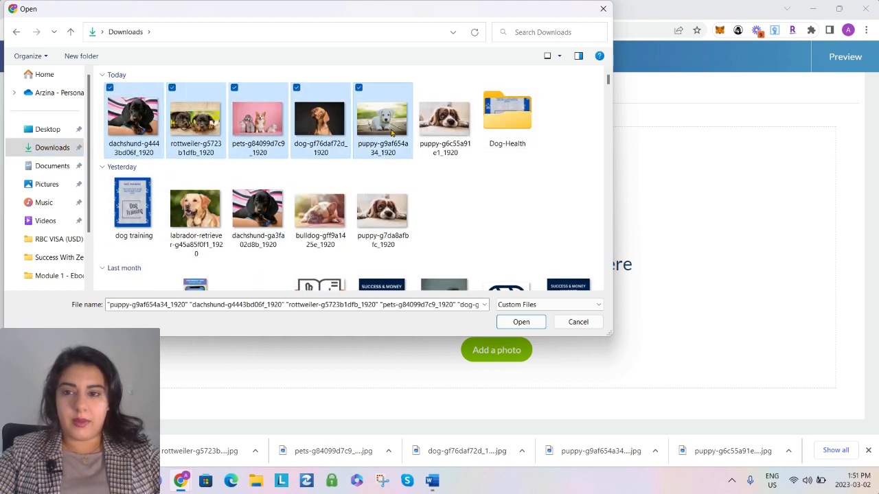
left_click(426, 136, "ctrl")
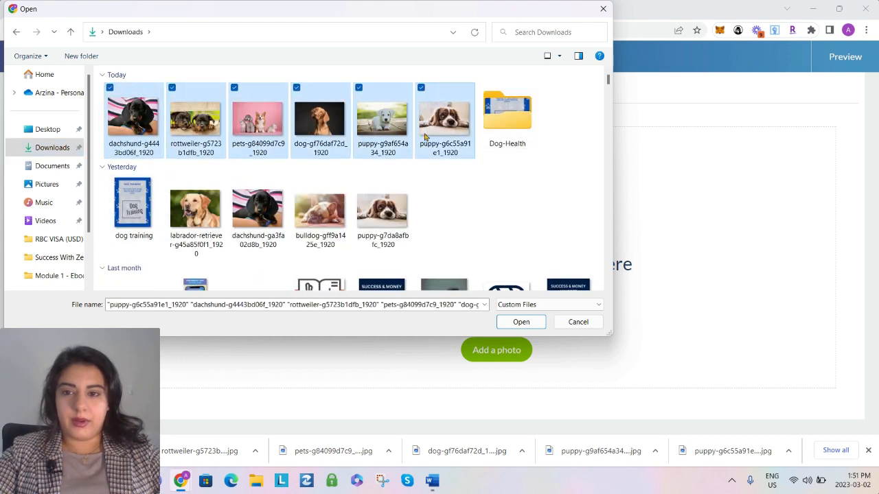
left_click(311, 193, "ctrl+shift")
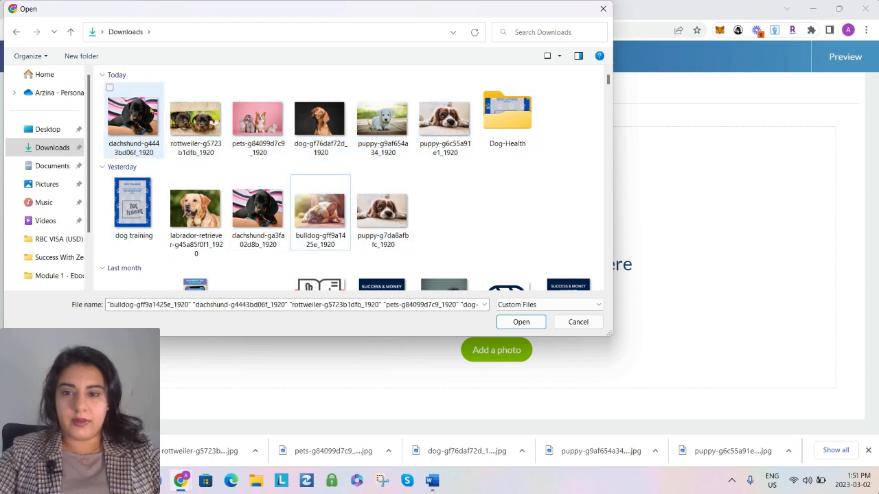
left_click(132, 118)
left_click(195, 118, "ctrl")
left_click(258, 118, "ctrl")
left_click(319, 118, "ctrl")
left_click(382, 118, "ctrl")
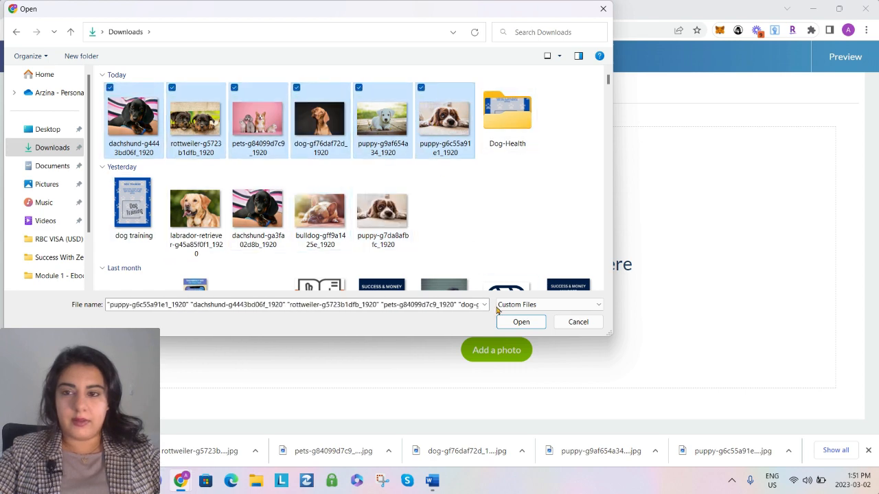
left_click(504, 322)
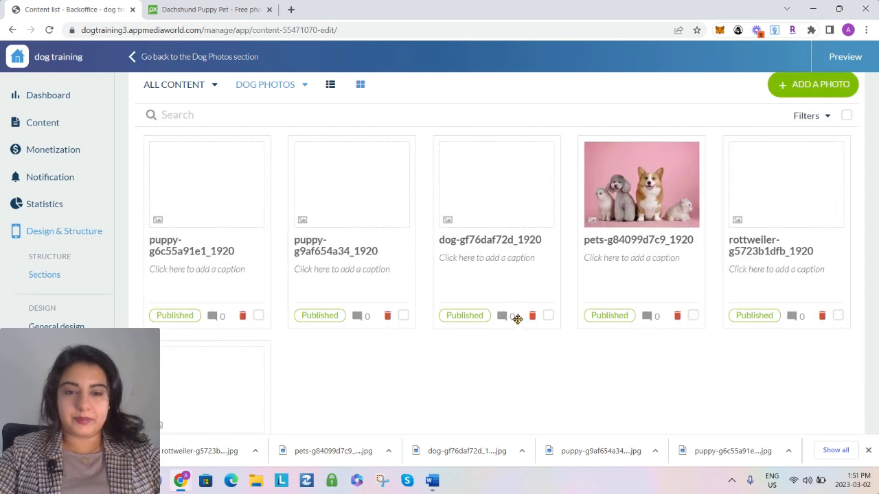
Rename the first gallery photo, the brown-and-white puppy lying down, to "#1"
scroll(189, 251, "up", 1)
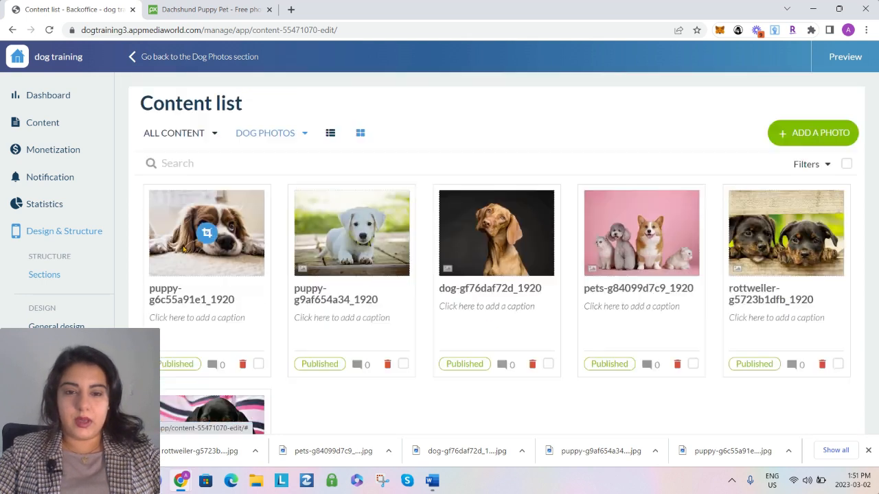
left_click(201, 300)
key("ctrl+a")
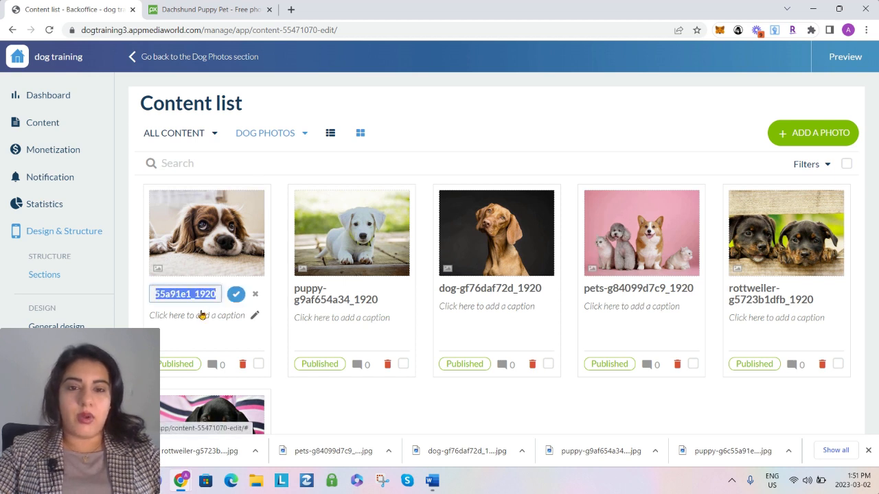
key("BackSpace")
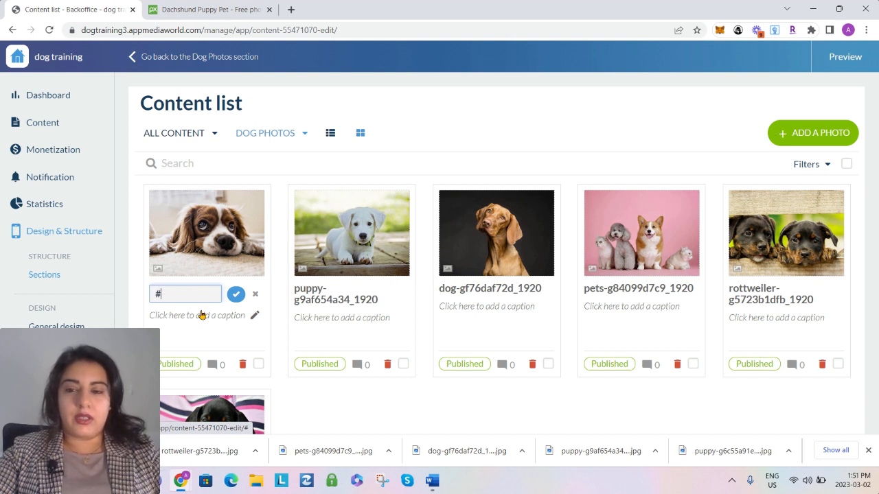
key("Return")
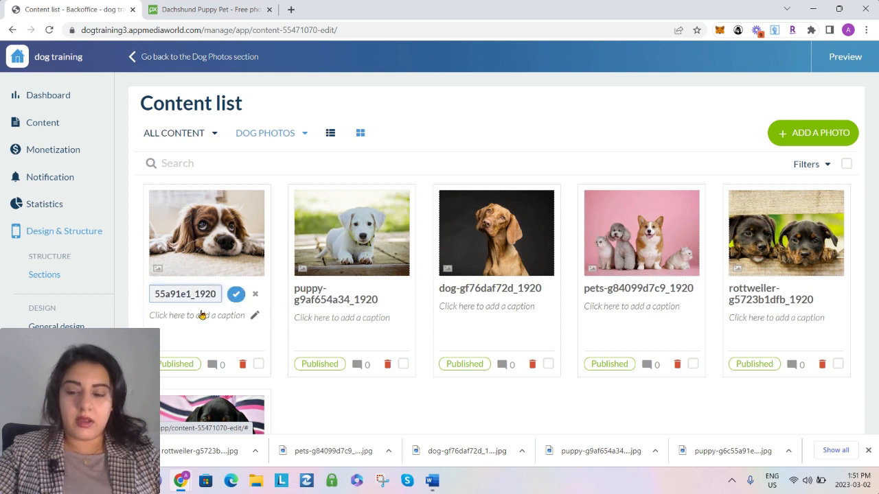
key("ctrl+a")
key("BackSpace")
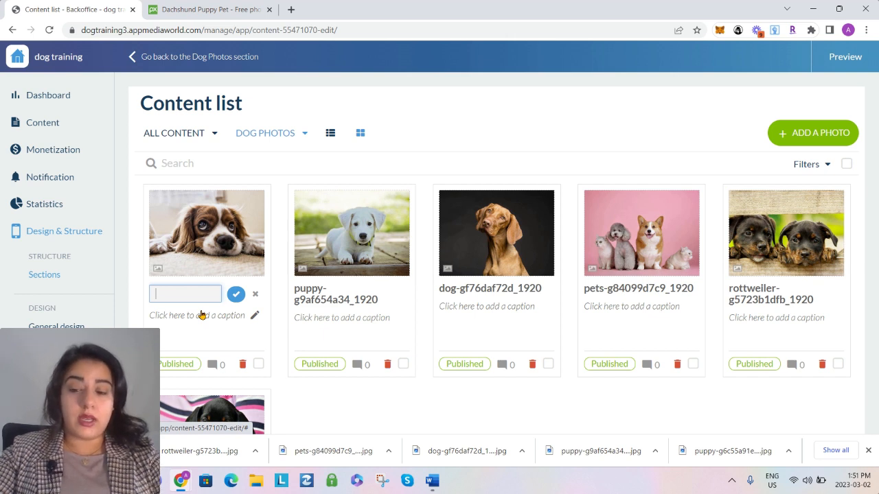
type("#1")
key("Return")
Rename the white puppy photo to "#2"
left_click(308, 295)
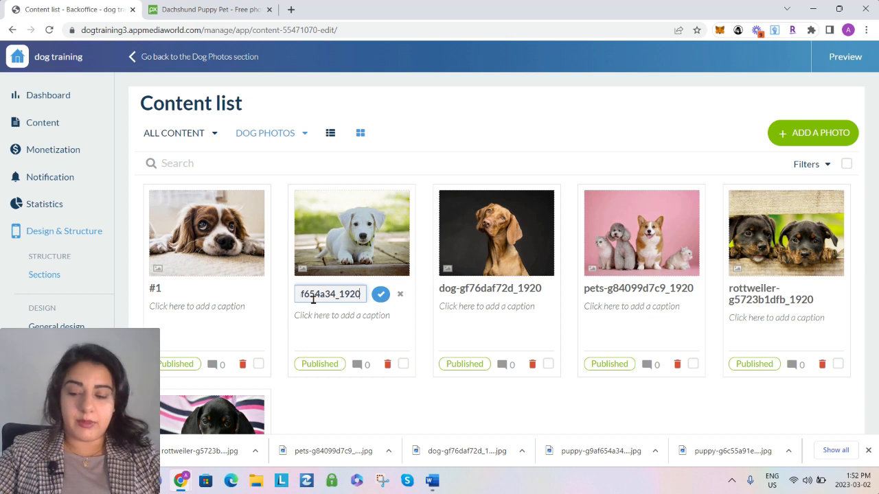
key("BackSpace")
key("BackSpace")
key("BackSpace")
key("BackSpace")
key("BackSpace")
key("BackSpace")
key("BackSpace")
key("BackSpace")
key("BackSpace")
key("BackSpace")
key("BackSpace")
key("BackSpace")
key("BackSpace")
key("BackSpace")
key("BackSpace")
key("BackSpace")
key("BackSpace")
key("BackSpace")
key("BackSpace")
key("BackSpace")
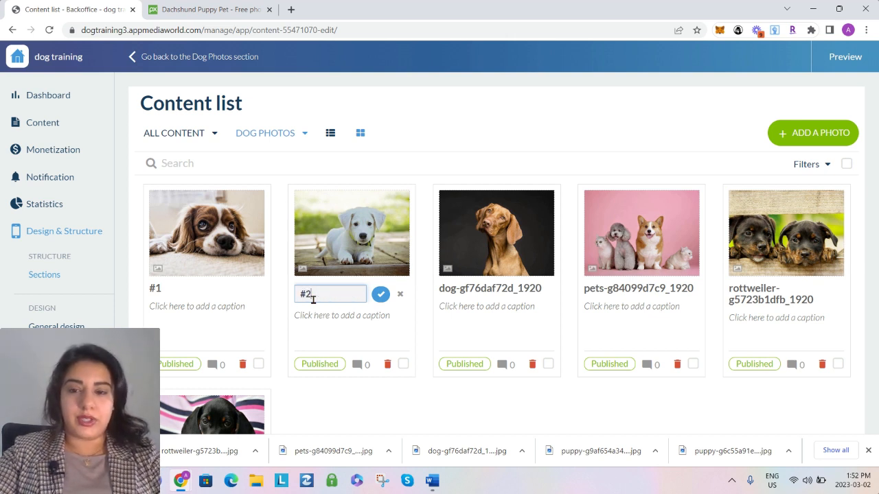
key("Return")
Rename the photo of the brown dog on the dark background to "#3"
left_click(481, 288)
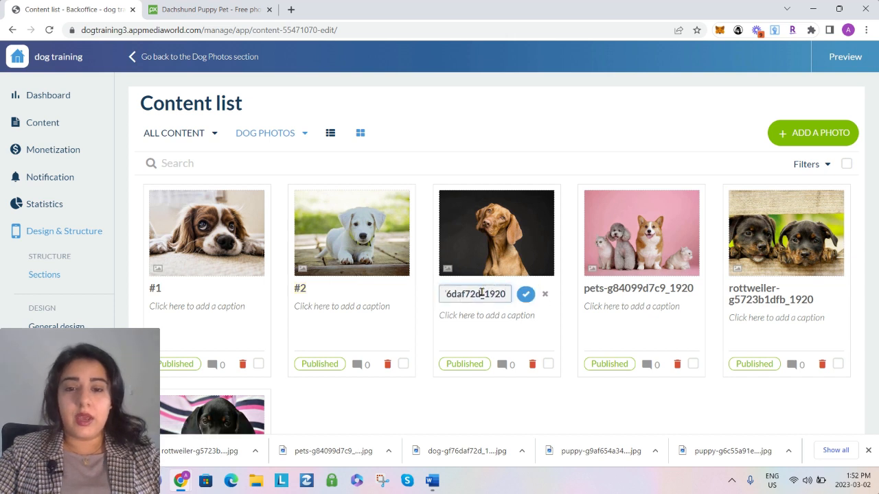
key("BackSpace")
key("BackSpace")
key("BackSpace")
key("BackSpace")
key("BackSpace")
key("BackSpace")
key("BackSpace")
key("BackSpace")
key("BackSpace")
key("BackSpace")
key("BackSpace")
key("BackSpace")
key("BackSpace")
key("BackSpace")
key("BackSpace")
key("BackSpace")
key("BackSpace")
key("BackSpace")
key("BackSpace")
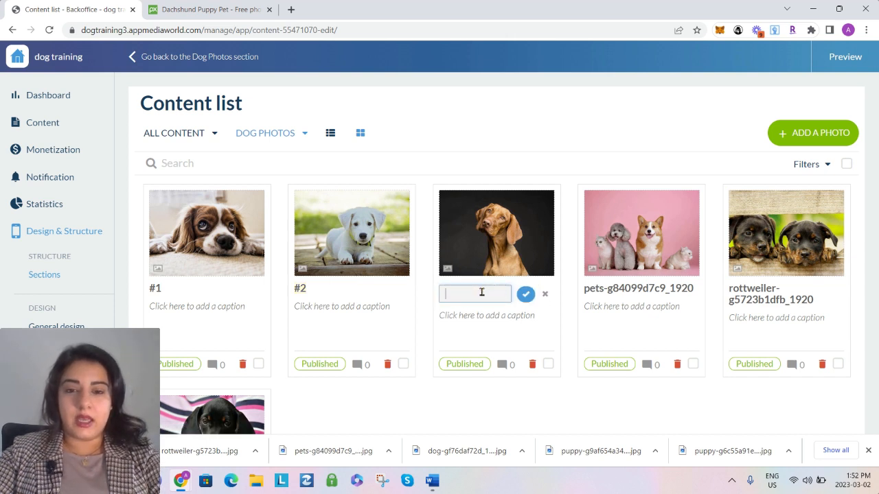
type("#3")
key("Return")
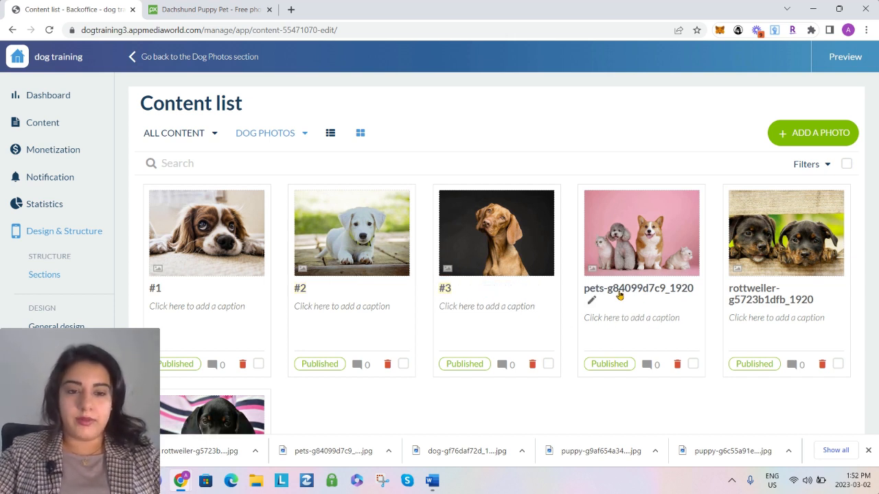
Rename the pink-background photo of the corgi, poodle and cats to "#4"
left_click(616, 292)
key("BackSpace")
key("BackSpace")
key("BackSpace")
key("BackSpace")
key("BackSpace")
key("BackSpace")
key("BackSpace")
key("BackSpace")
key("BackSpace")
key("BackSpace")
key("BackSpace")
key("BackSpace")
key("BackSpace")
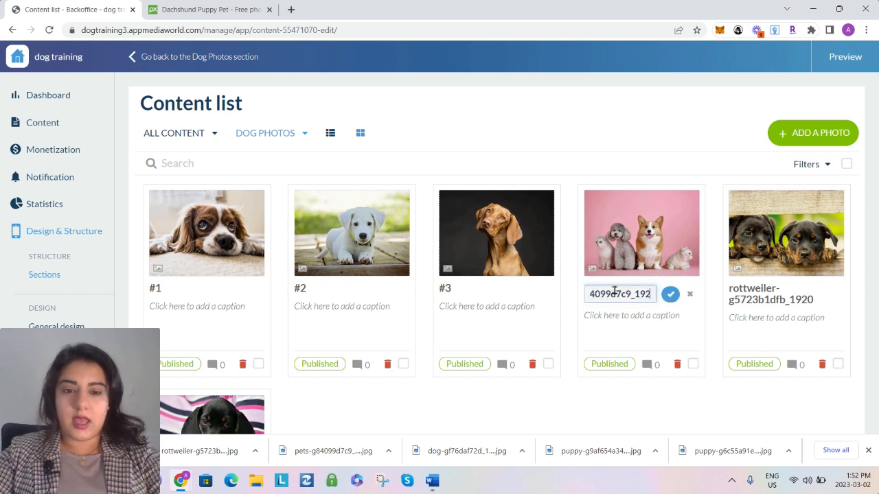
key("BackSpace")
key("BackSpace")
key("BackSpace")
key("BackSpace")
key("BackSpace")
key("BackSpace")
key("BackSpace")
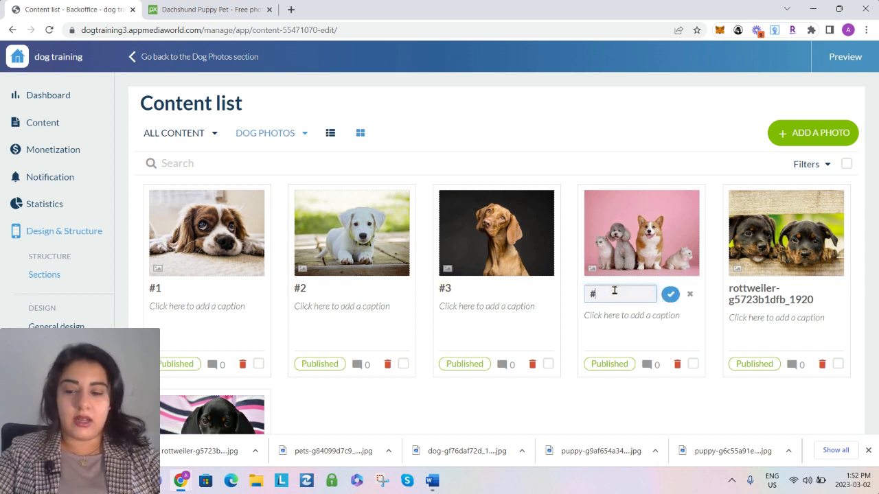
type("#4")
key("Return")
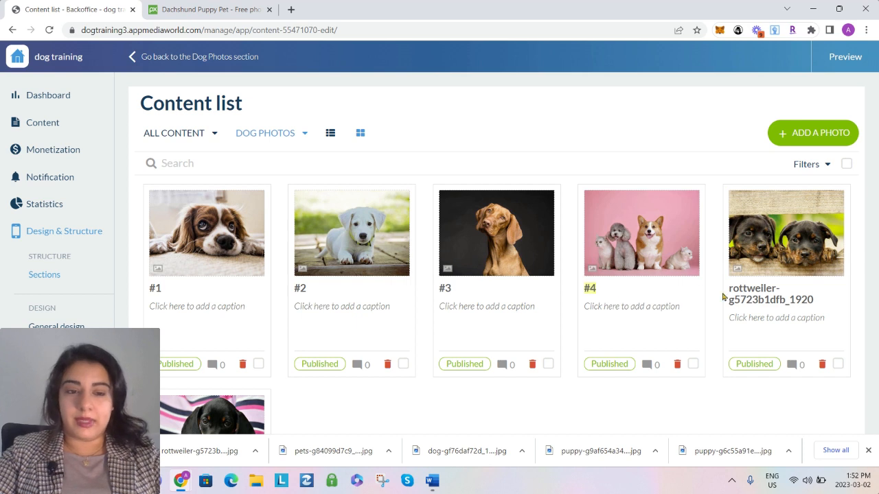
Rename the photo of the two Rottweiler puppies to "#5"
left_click(758, 296)
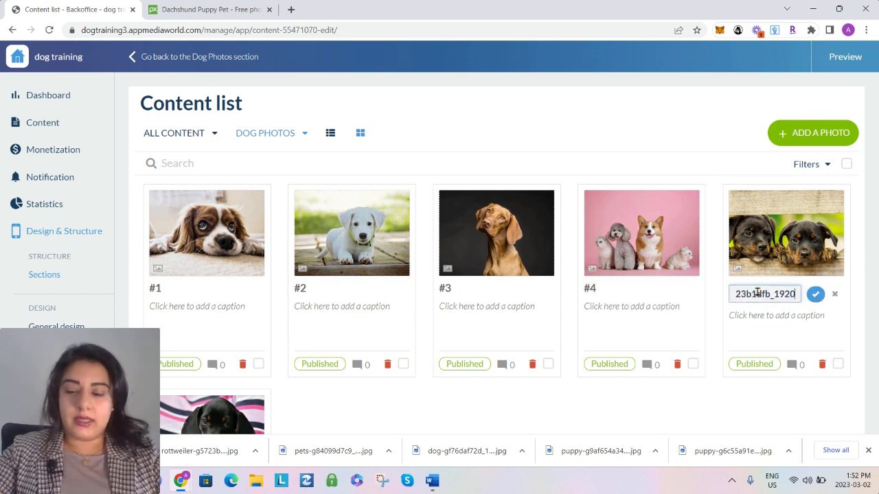
key("ctrl+a")
key("BackSpace")
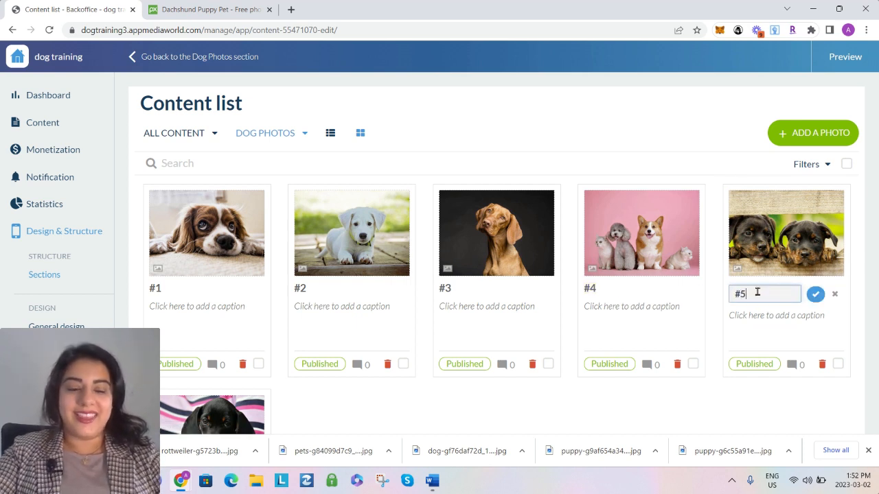
key("Return")
Replace the dachshund puppy photo's file-name title with a short # number title in the style of the other photos
scroll(359, 284, "down", 2)
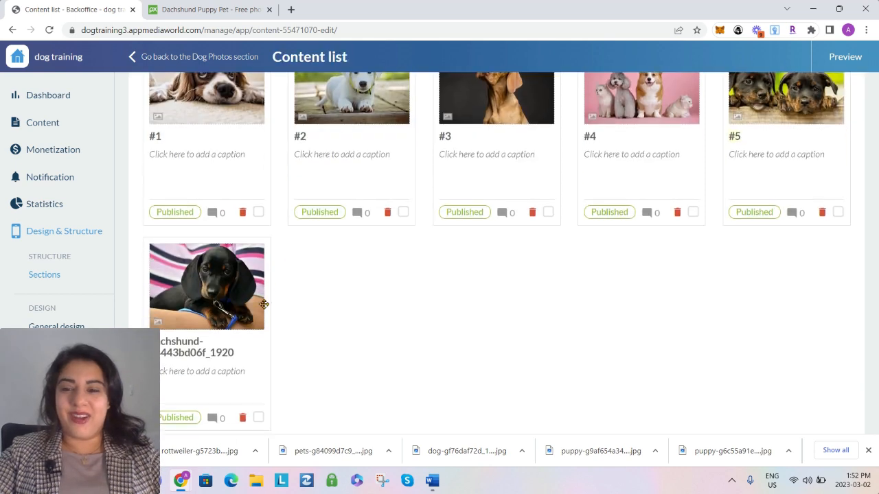
left_click(200, 351)
key("ctrl+a")
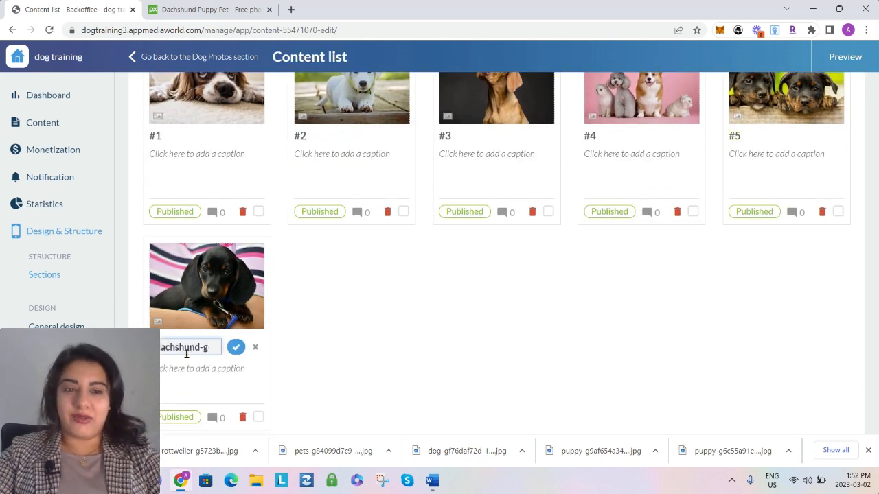
key("BackSpace")
type("#5")
key("Return")
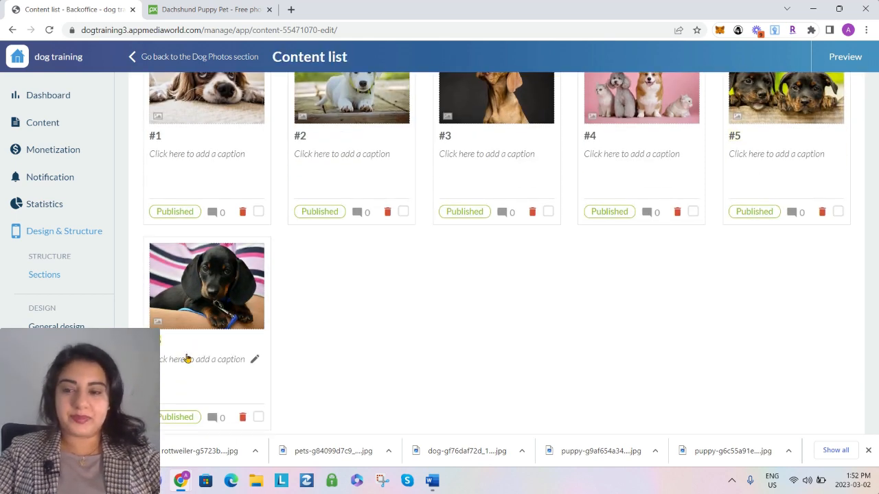
Open the app's mobile preview and look through the numbered photos in the Dog Photos gallery
scroll(416, 345, "up", 2)
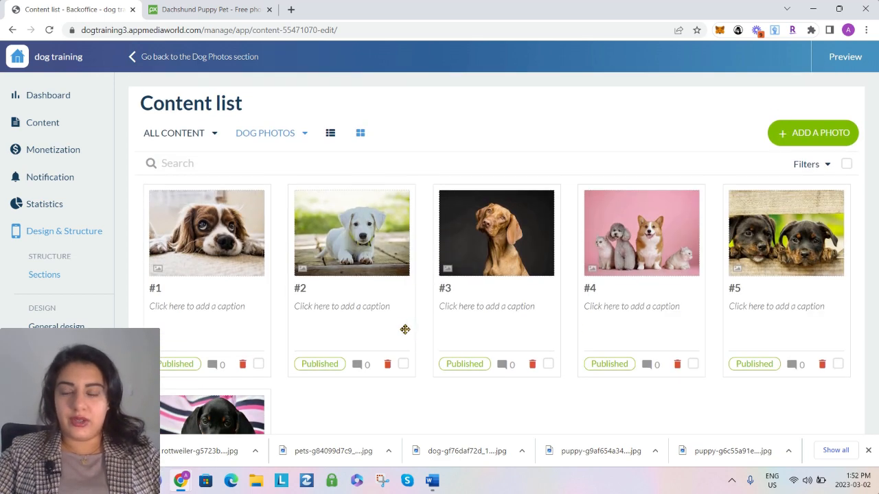
left_click(833, 58)
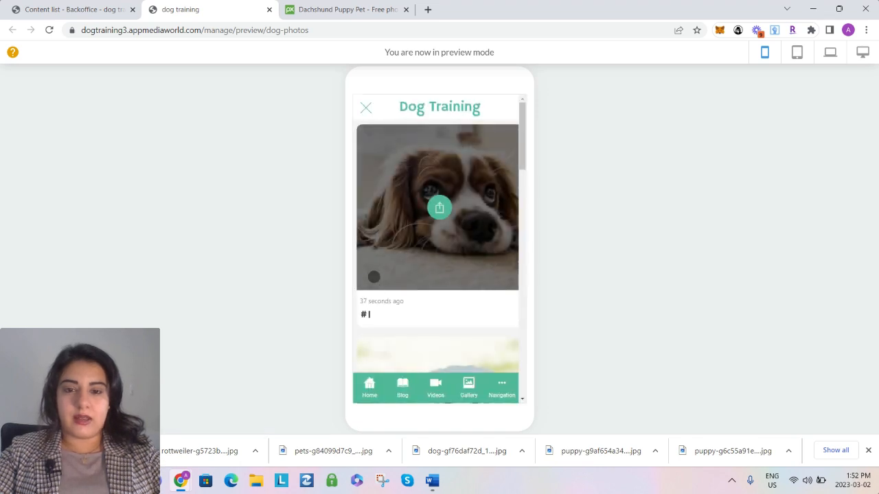
scroll(383, 321, "down", 7)
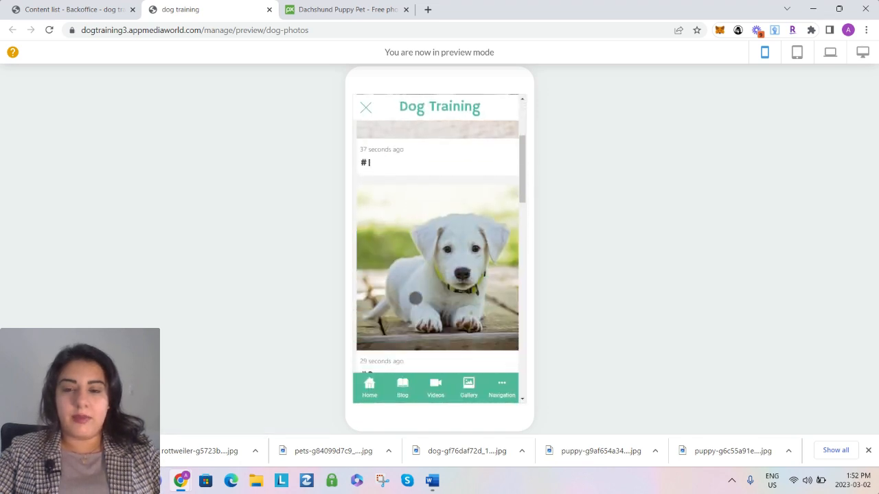
Look through the Dog Photos gallery in the mobile preview and try the share option on photo #1
scroll(385, 293, "down", 5)
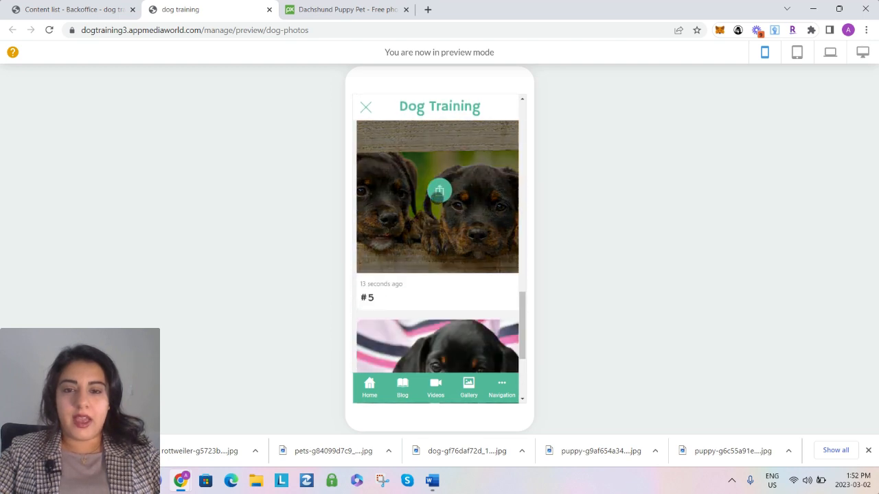
scroll(428, 280, "up", 5)
scroll(427, 280, "up", 5)
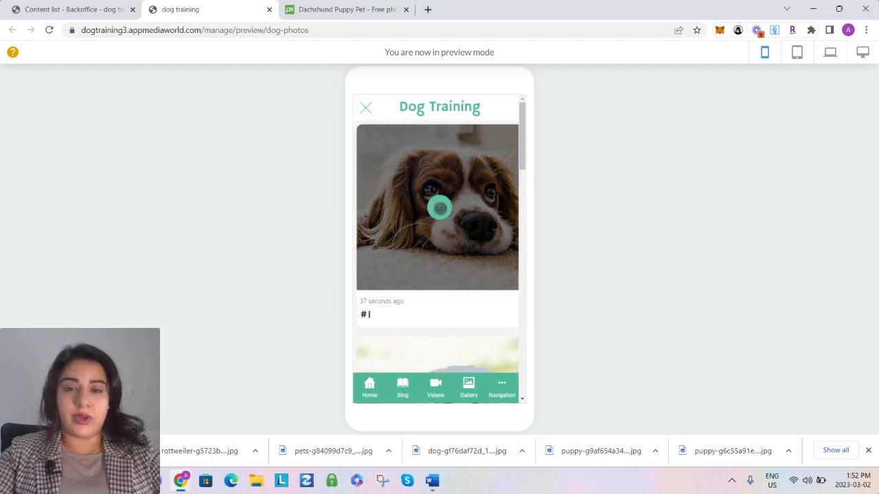
left_click(439, 207)
left_click(586, 245)
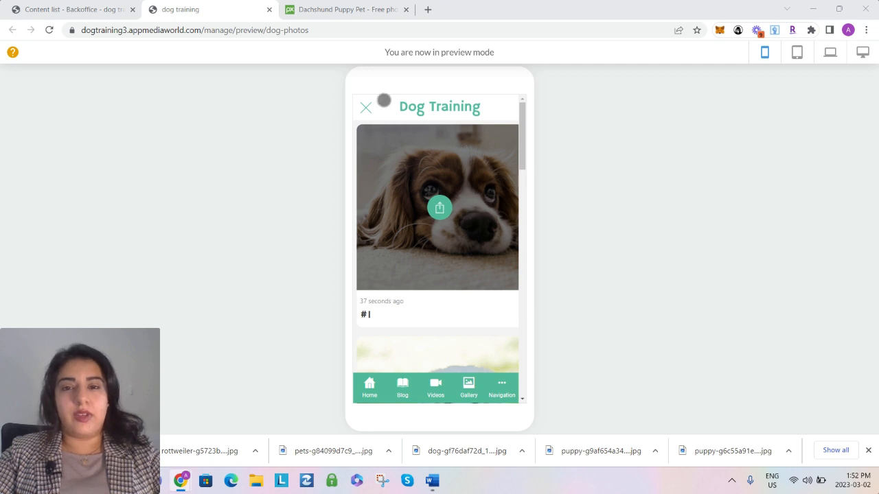
Close the app preview and the Pixabay page to return to the backoffice content list
mouse_move(360, 151)
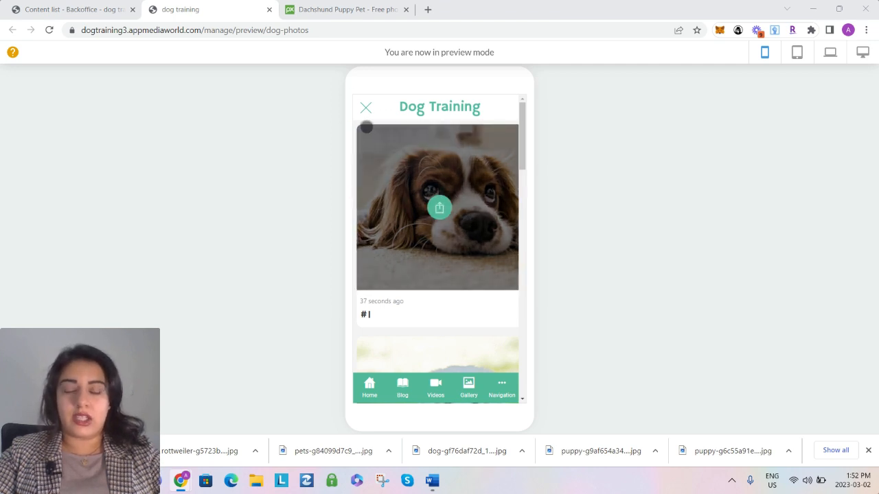
left_click(269, 10)
left_click(269, 9)
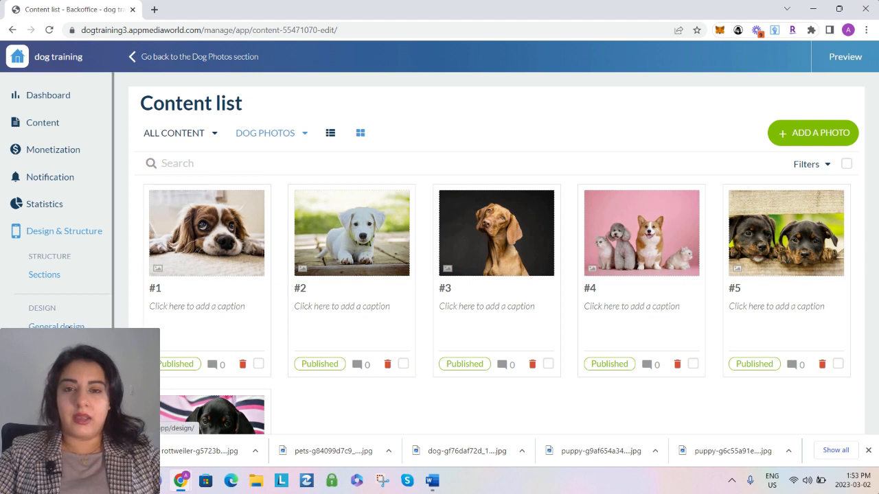
In the Home section's Dog Photos widget, display the title and set it to "DOG PHOTOS"
left_click(42, 275)
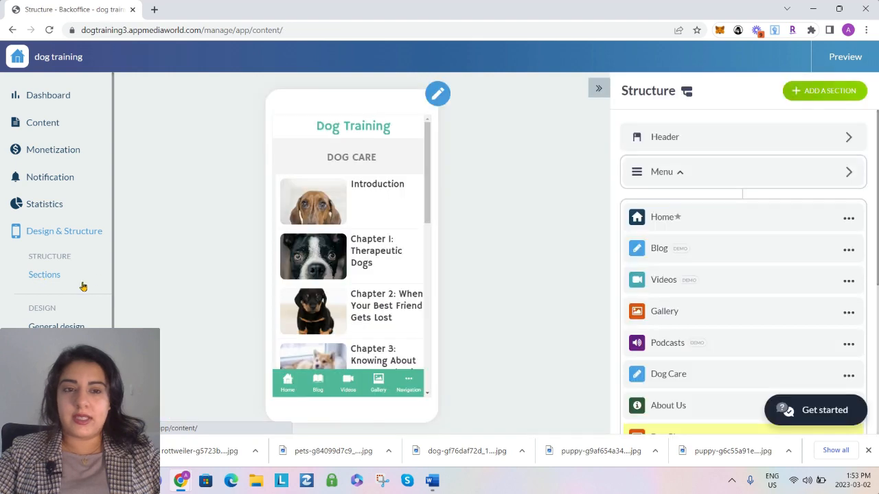
left_click(664, 222)
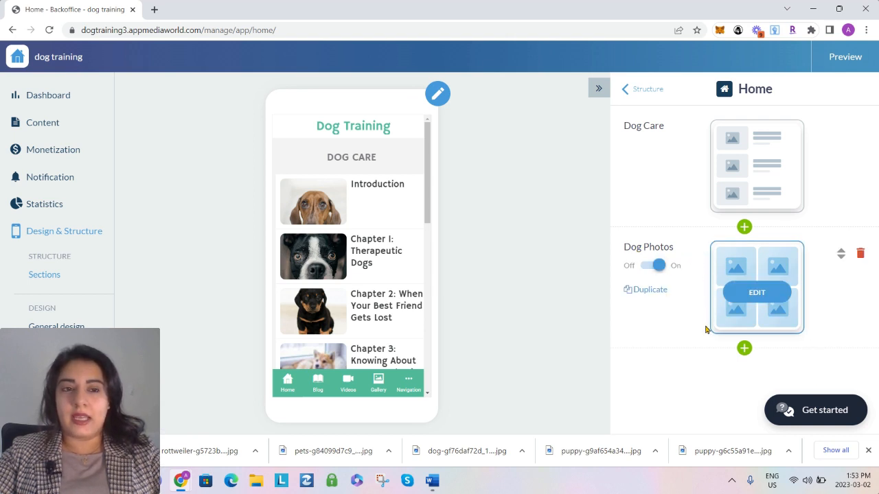
left_click(759, 297)
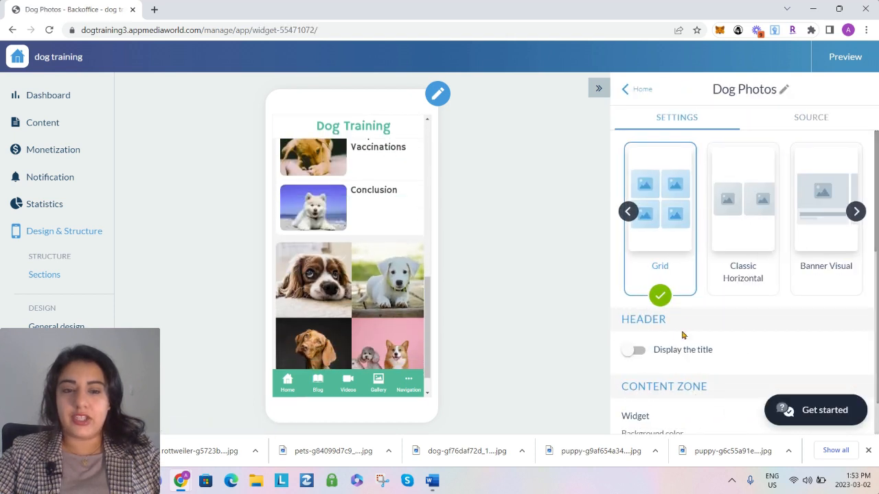
left_click(633, 350)
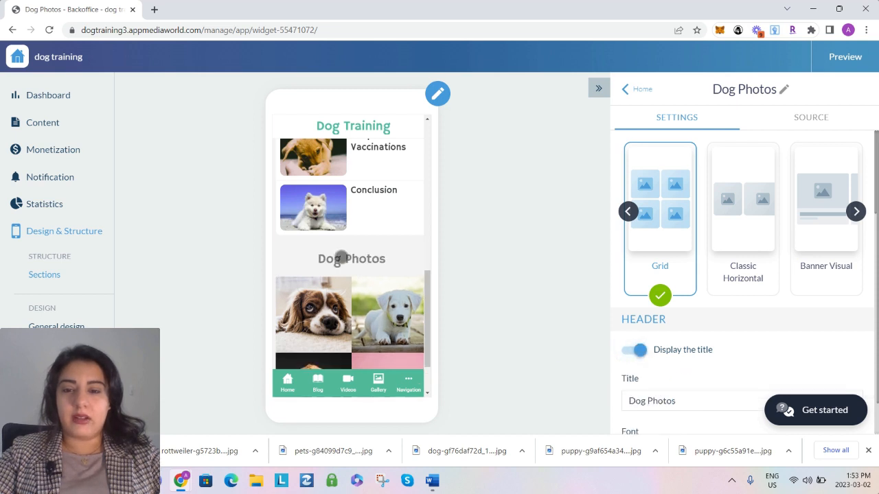
triple_click(640, 400)
type("DOG")
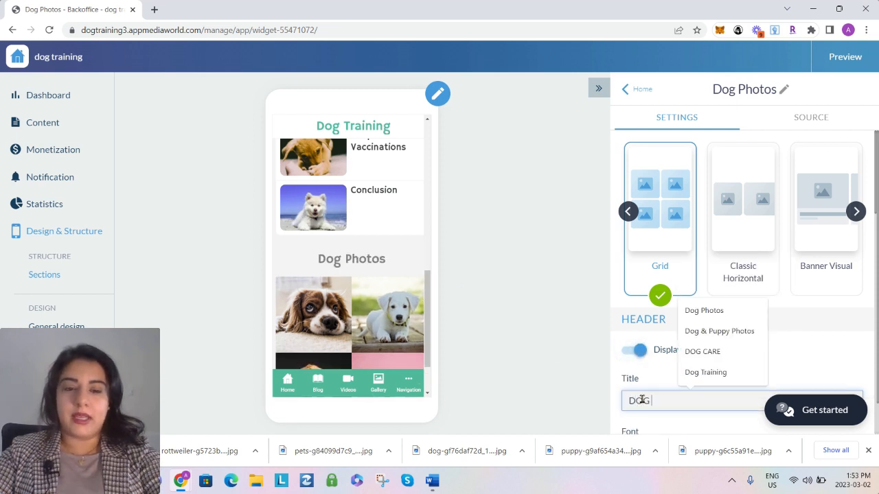
type(" PHOTOS")
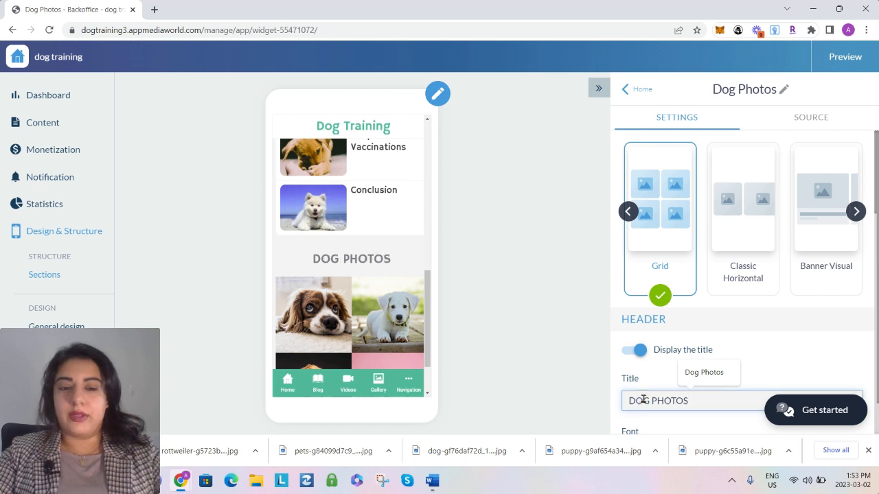
Set the Dog Photos widget title's font size to 25px and return to the Home section
scroll(684, 309, "down", 3)
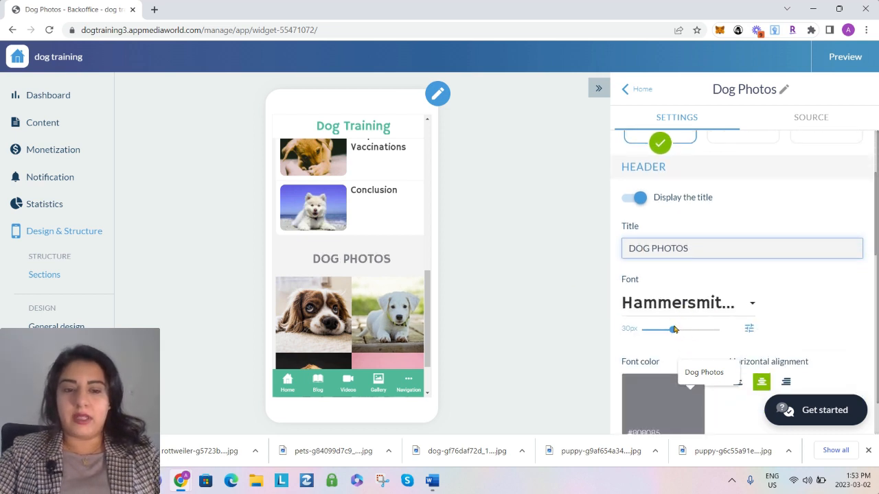
left_click_drag(672, 330, 665, 335)
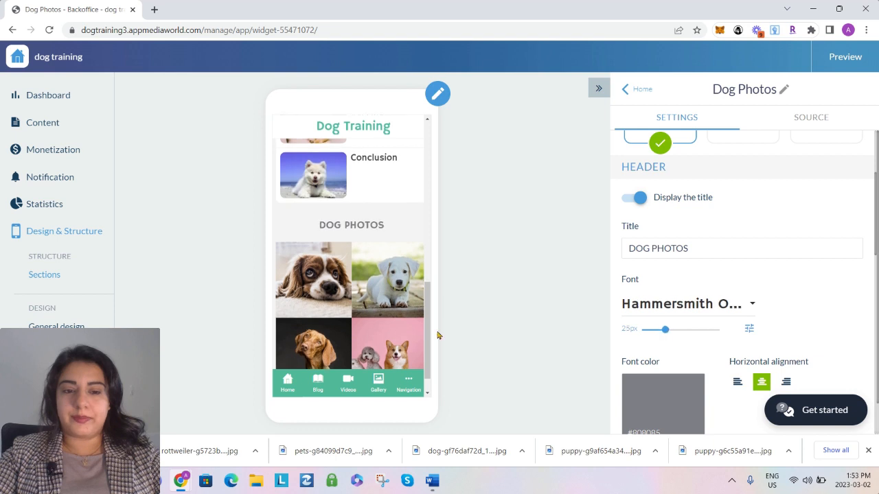
left_click(626, 91)
Open the first dog photo in the Home section's phone preview, swipe through the photos, and return to the home page's photo grid
left_click(339, 241)
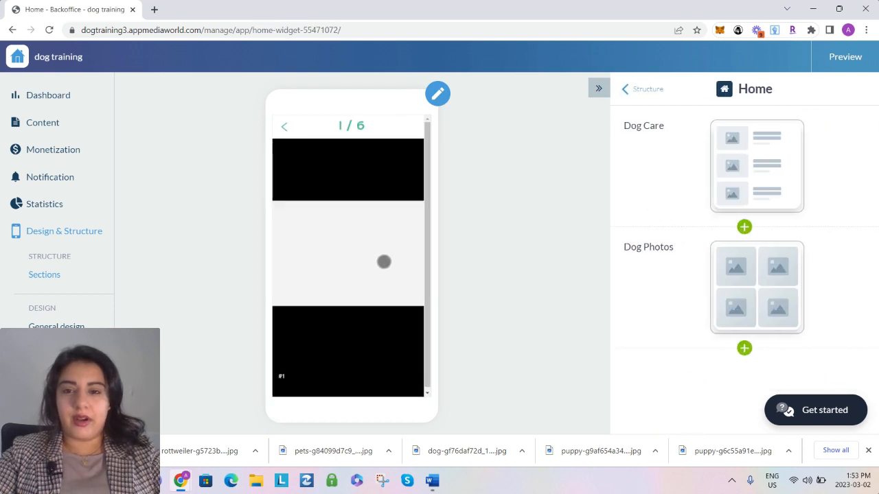
left_click_drag(394, 258, 312, 278)
left_click_drag(389, 287, 329, 275)
left_click(284, 125)
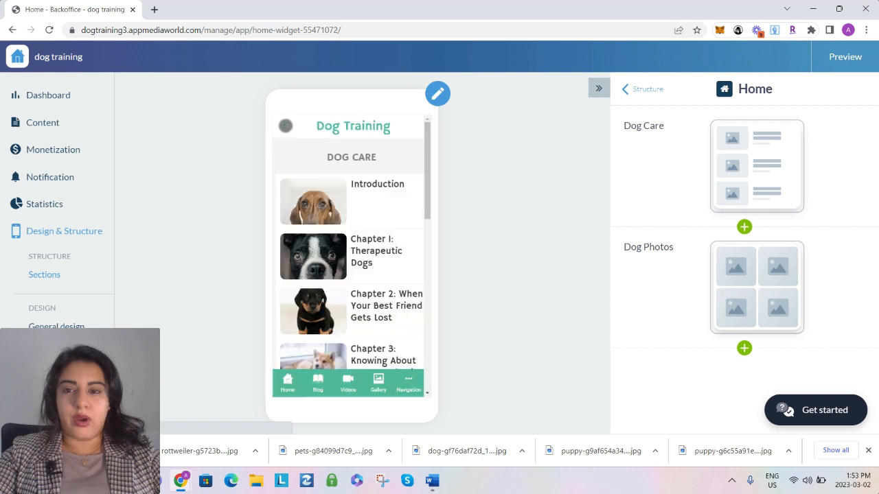
scroll(371, 329, "down", 8)
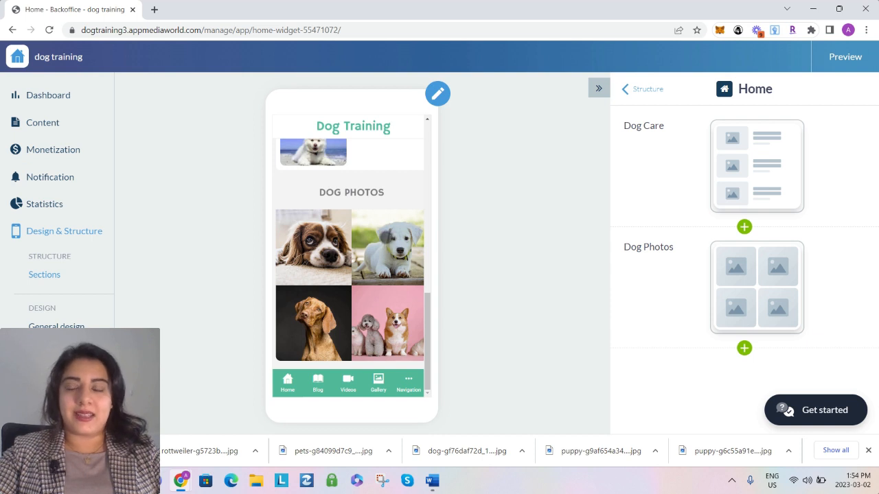
Open the app's Terms and Conditions settings and fill the Terms and Conditions of Service page with the provided template
left_click(42, 416)
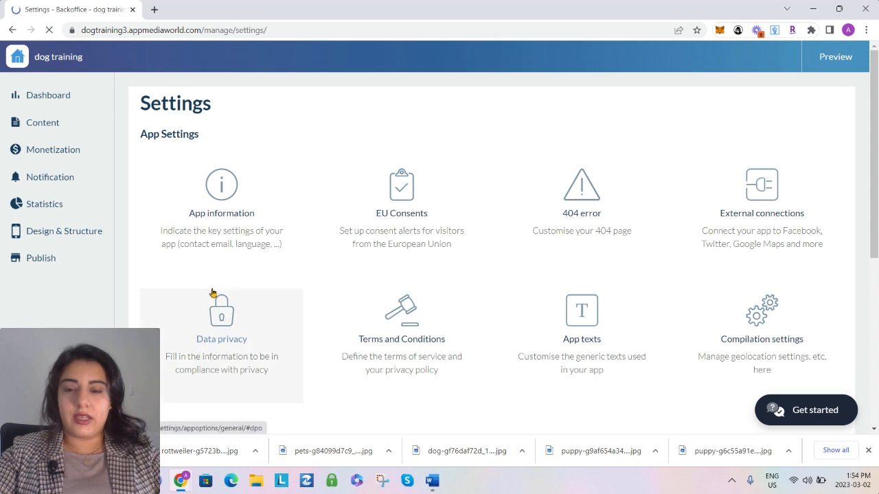
left_click(404, 352)
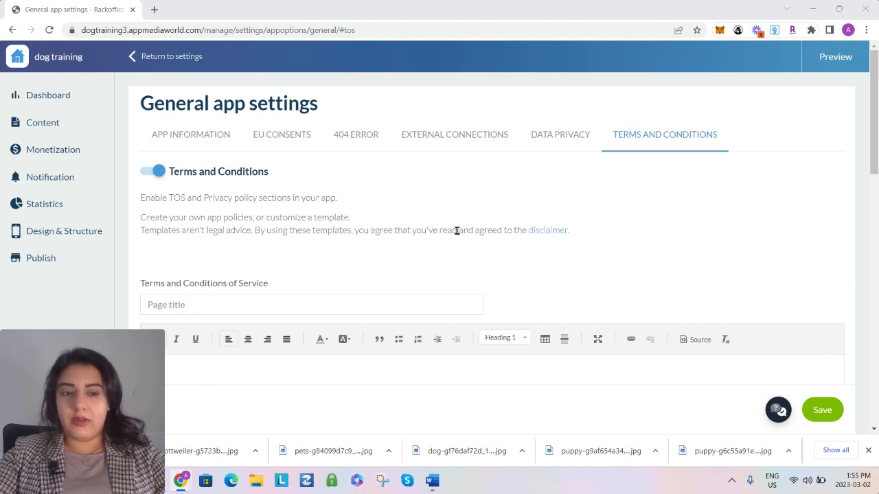
scroll(671, 269, "down", 2)
scroll(862, 278, "down", 5)
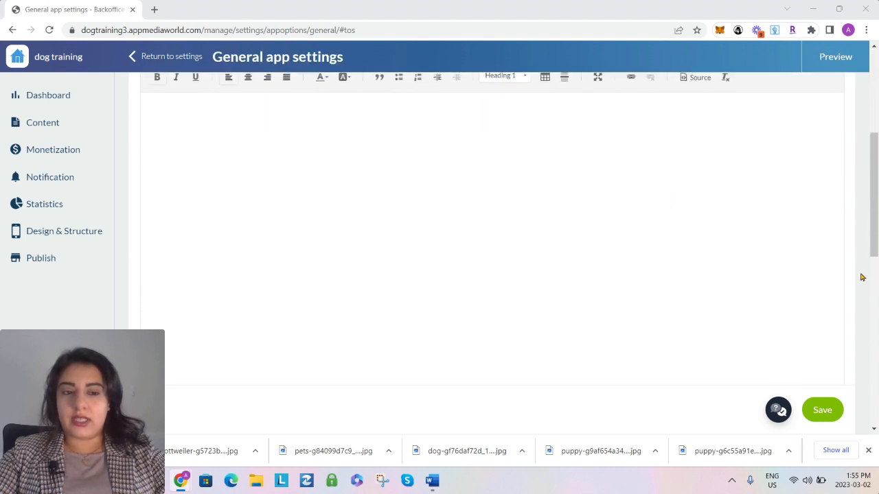
left_click(810, 346)
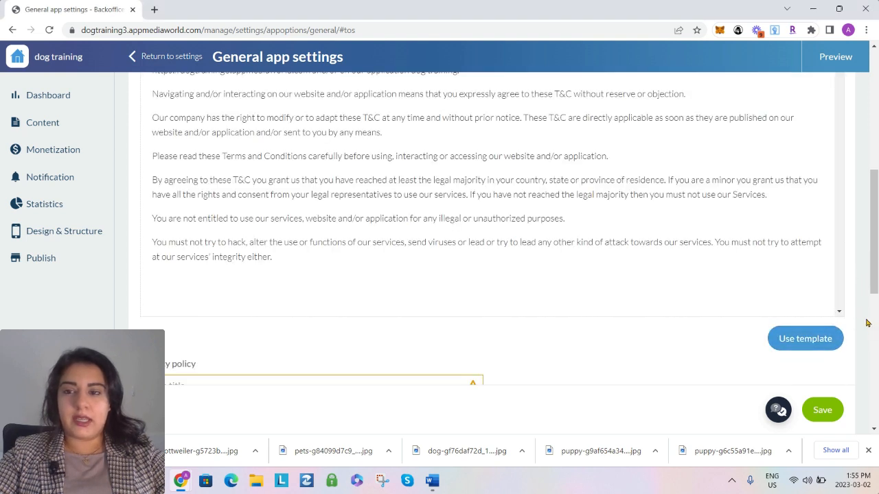
Shorten the terms of service page title to "Terms and Conditions"
scroll(867, 323, "up", 4)
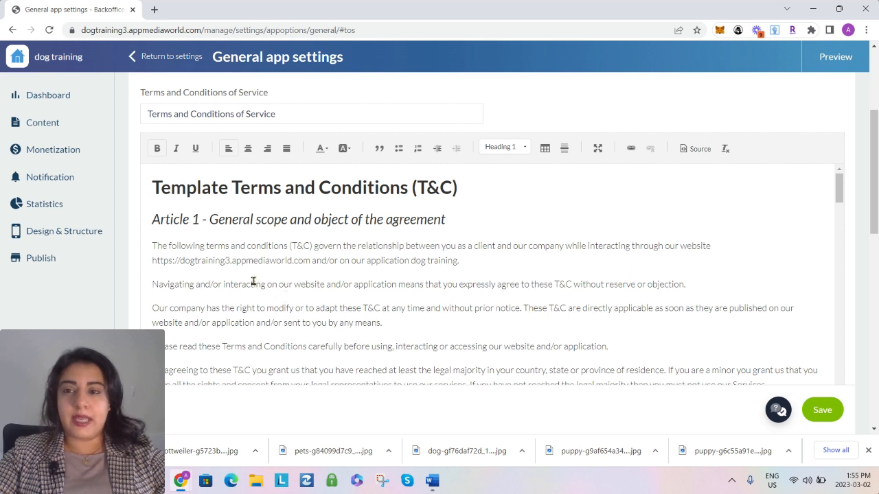
left_click(199, 115)
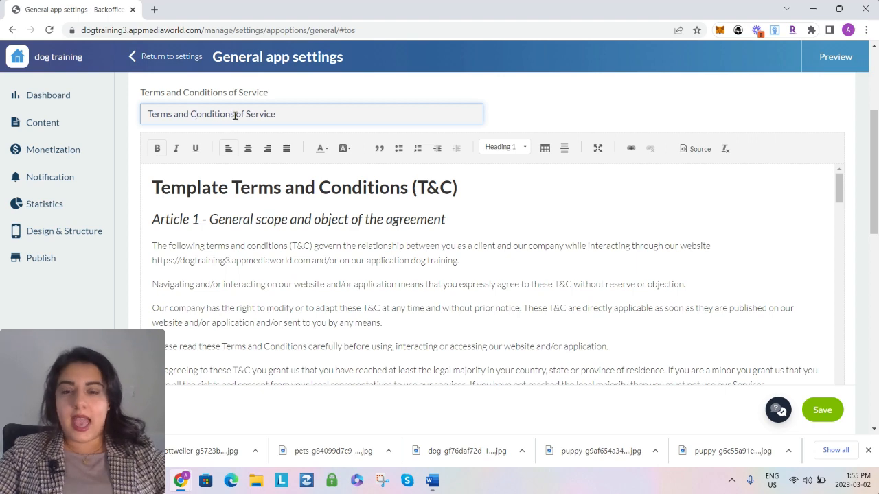
left_click_drag(233, 113, 327, 115)
key("BackSpace")
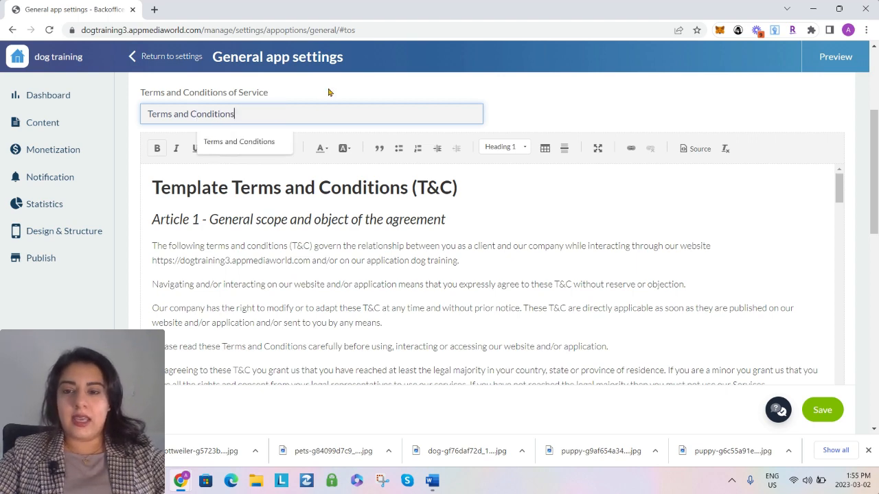
left_click(512, 199)
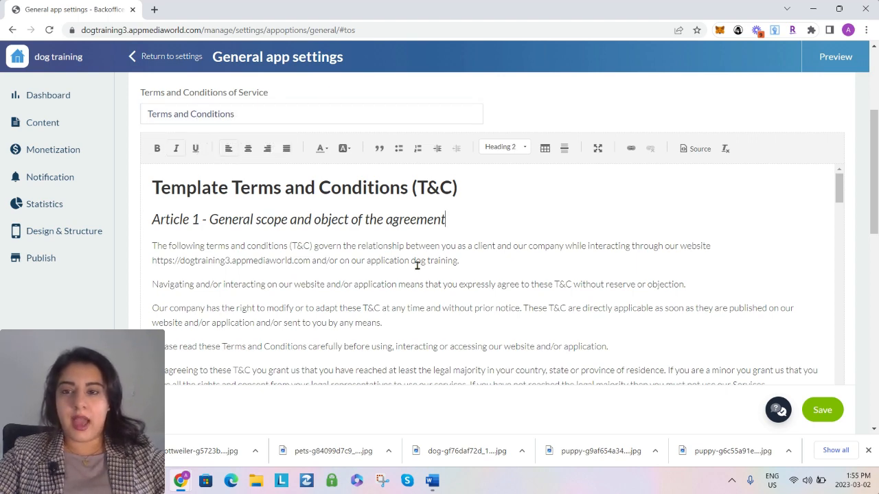
Review the articles of the Terms and Conditions template, including the coloured notes on what to keep or adapt
scroll(417, 268, "down", 2)
scroll(394, 278, "down", 8)
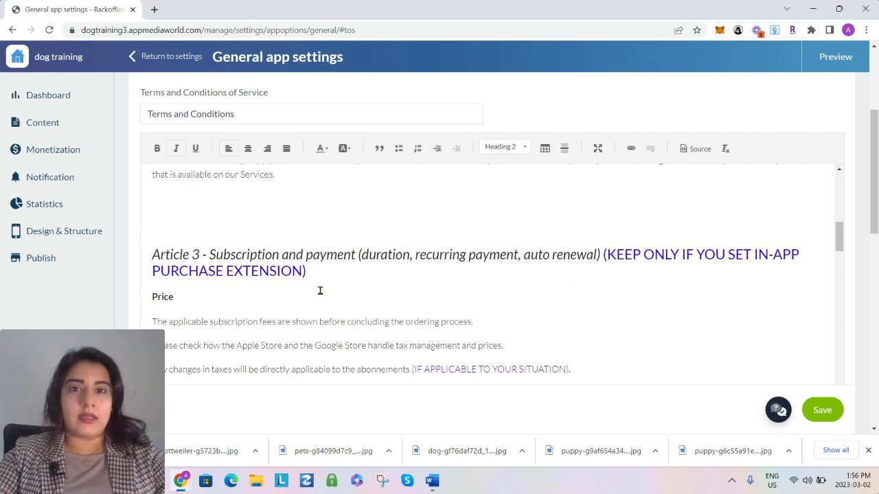
scroll(481, 267, "down", 1)
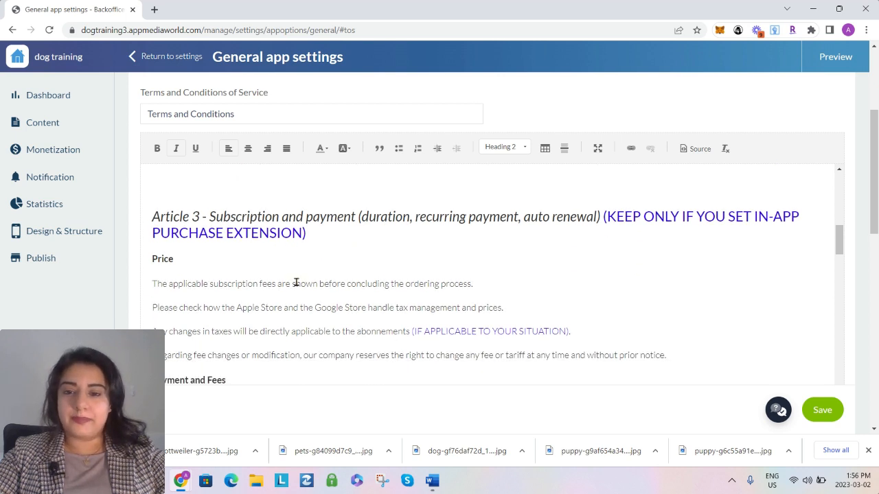
scroll(390, 265, "down", 10)
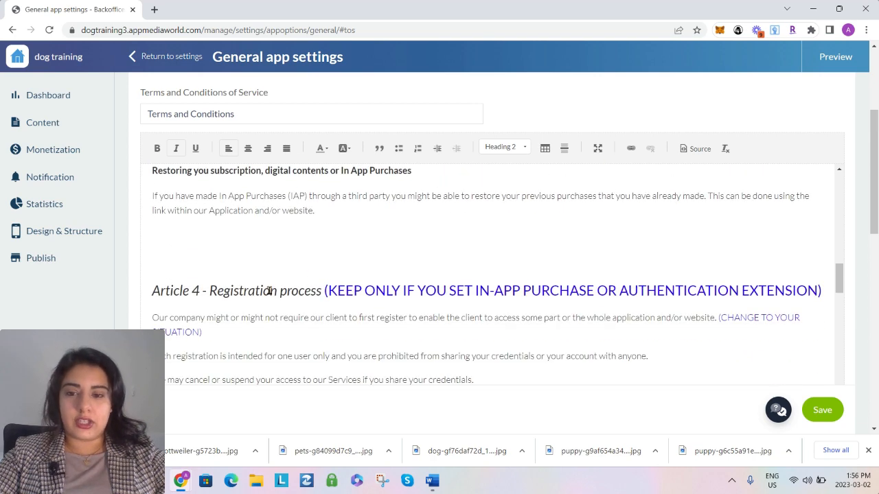
scroll(412, 288, "down", 1)
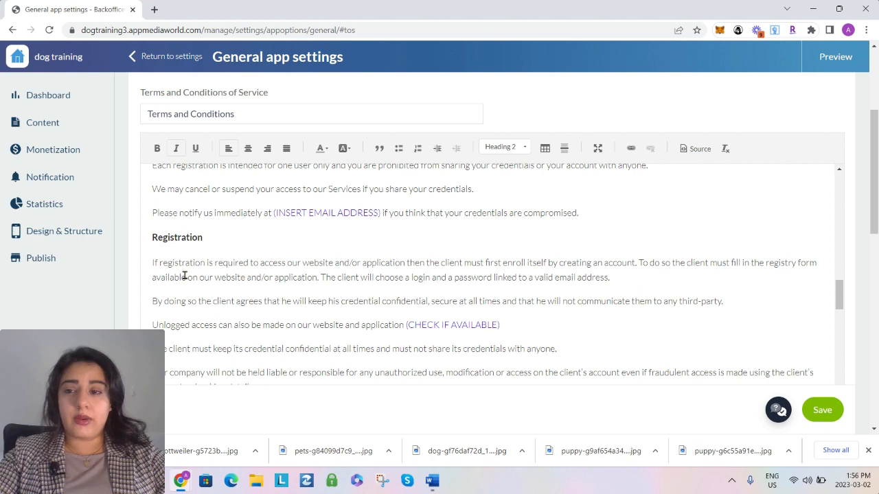
Title the privacy policy page "Privacy Policy" and fill its text with the provided template
scroll(121, 302, "down", 10)
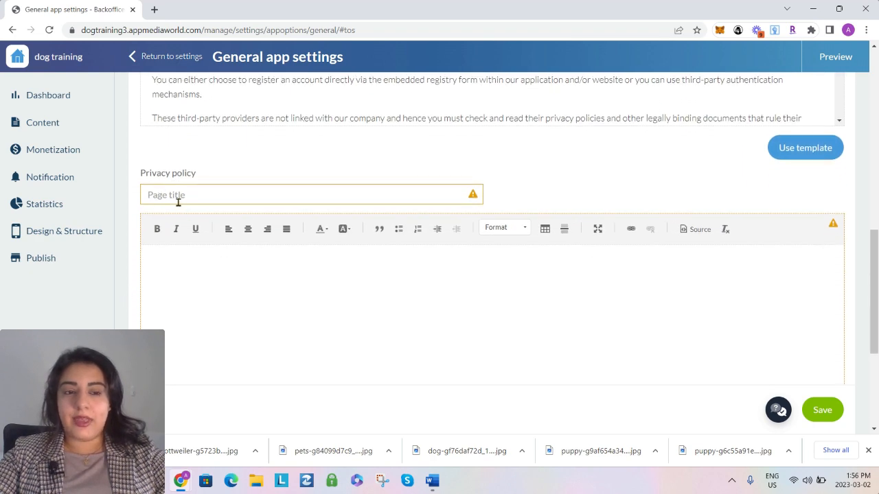
left_click(177, 198)
left_click(199, 222)
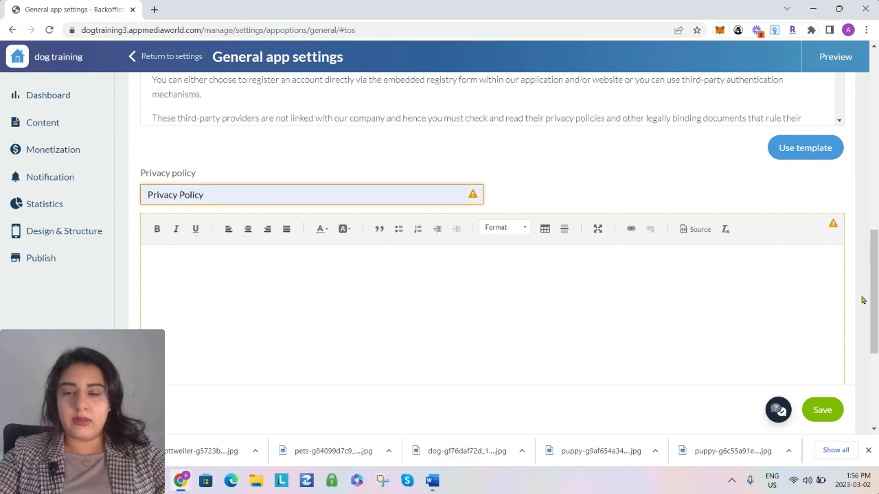
scroll(853, 296, "down", 3)
scroll(853, 296, "down", 2)
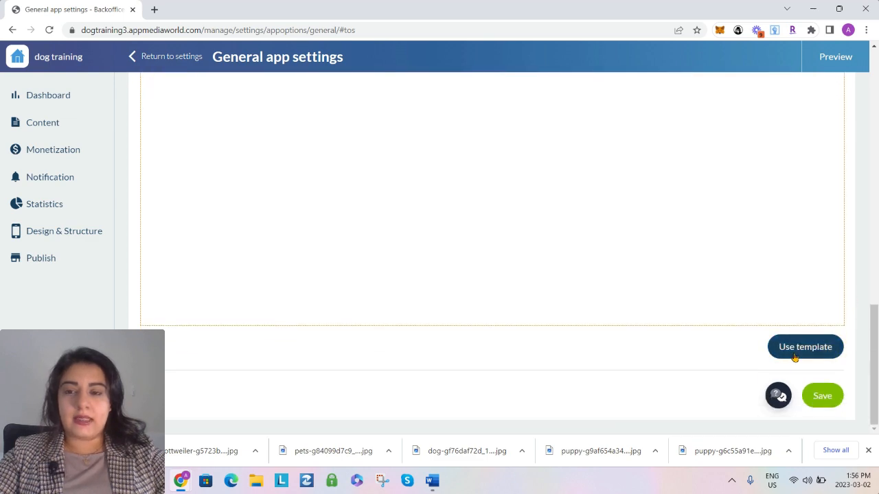
left_click(793, 356)
Review the privacy policy template, save the Terms and Conditions settings, and return to the settings overview
scroll(848, 312, "up", 3)
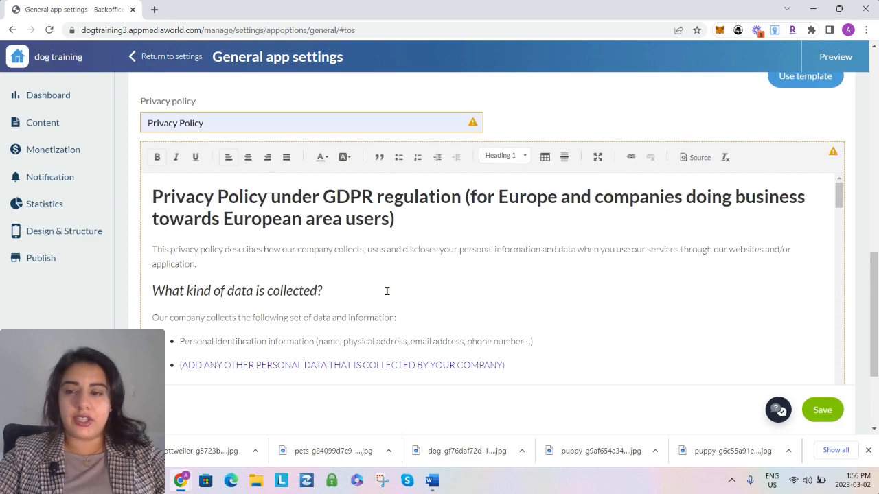
scroll(386, 291, "down", 6)
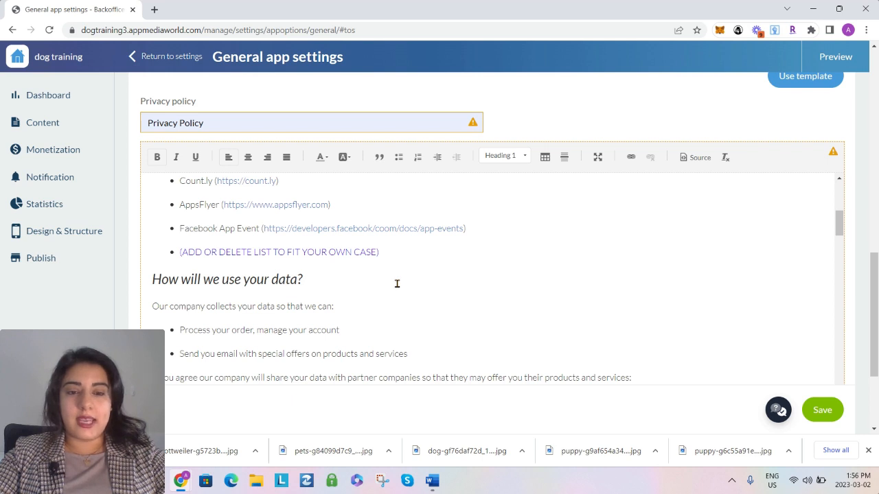
left_click(824, 411)
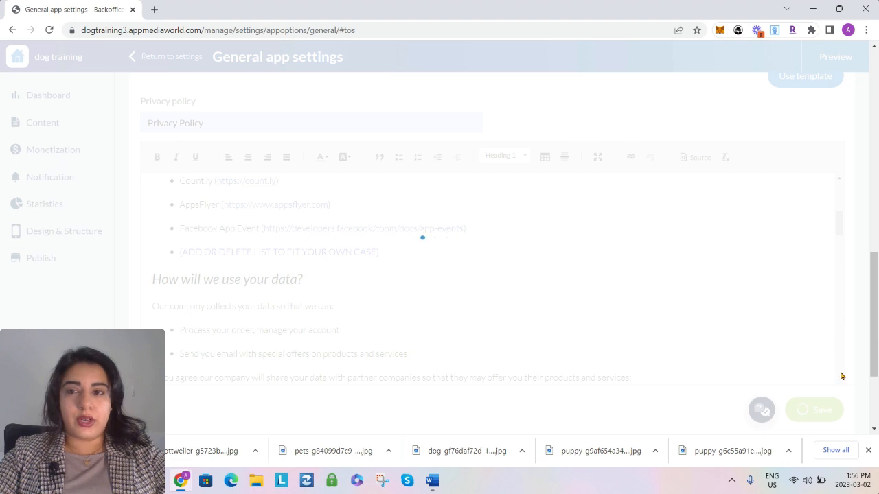
left_click(148, 59)
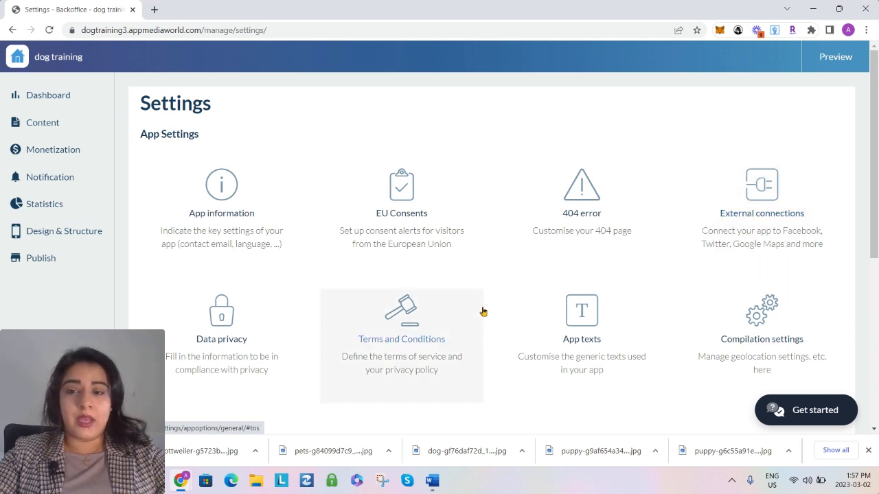
Add a Link widget below Dog Photos in the app's Home section
scroll(339, 272, "down", 2)
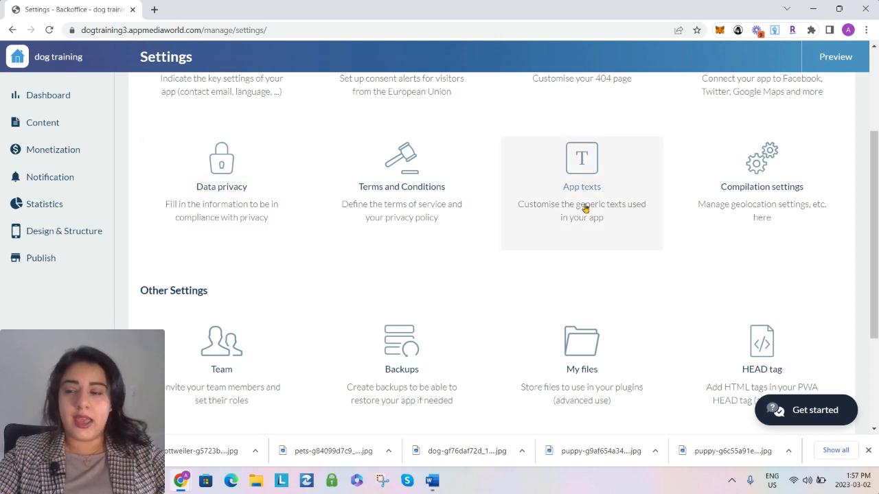
scroll(637, 360, "down", 2)
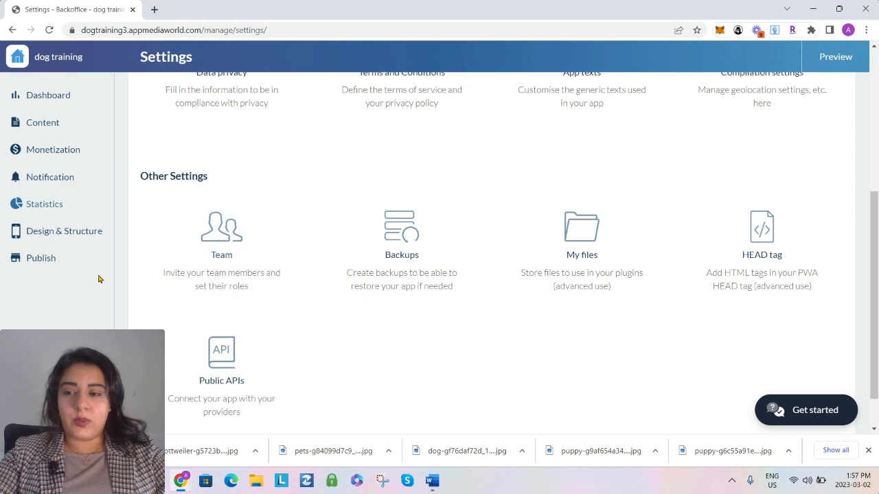
scroll(87, 273, "up", 4)
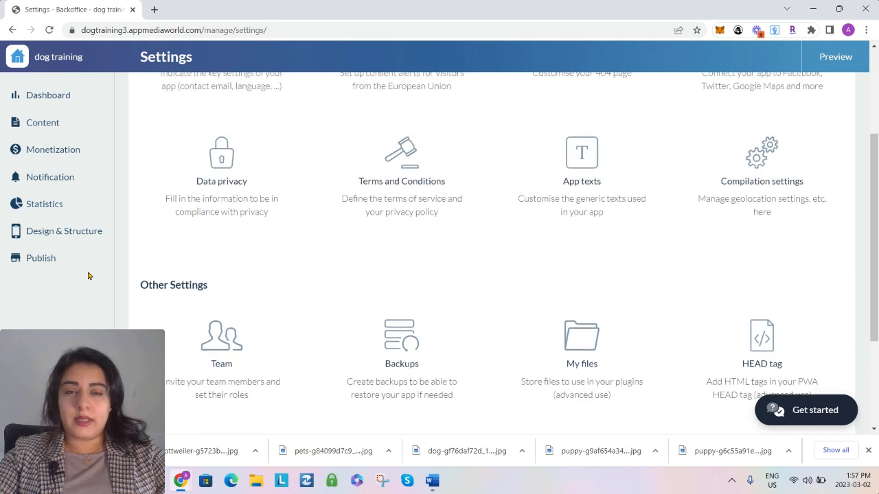
left_click(48, 235)
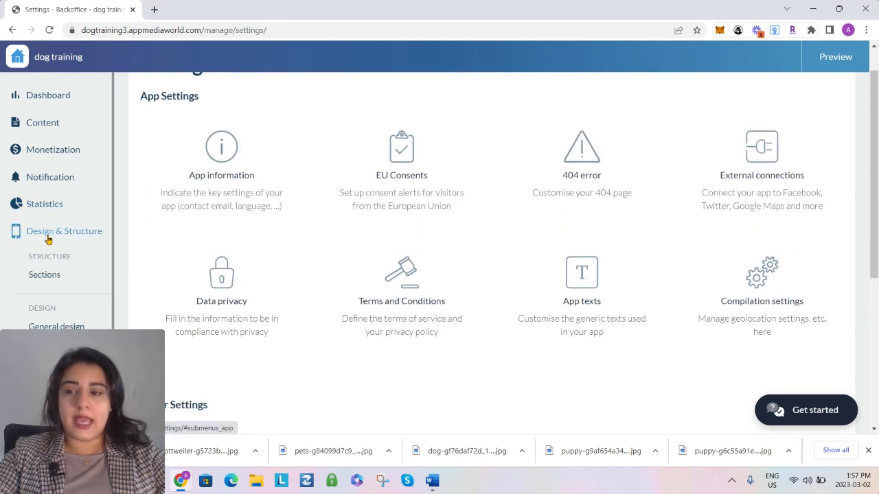
left_click(45, 275)
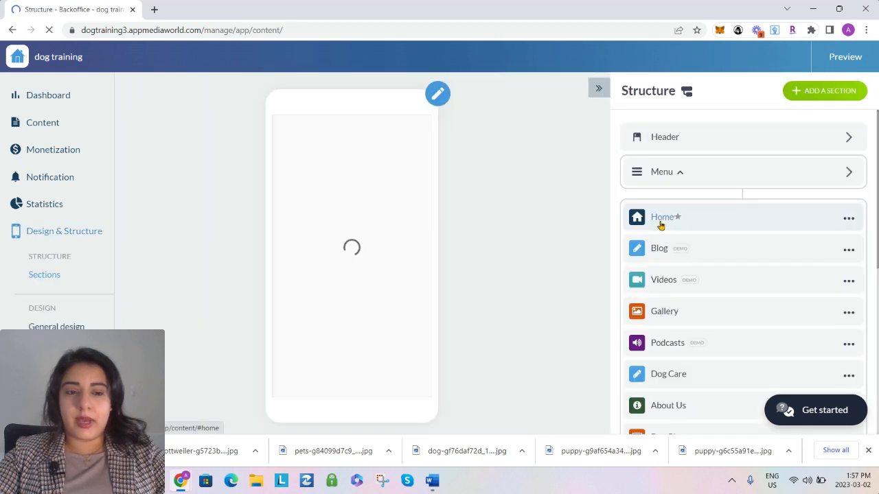
left_click(662, 225)
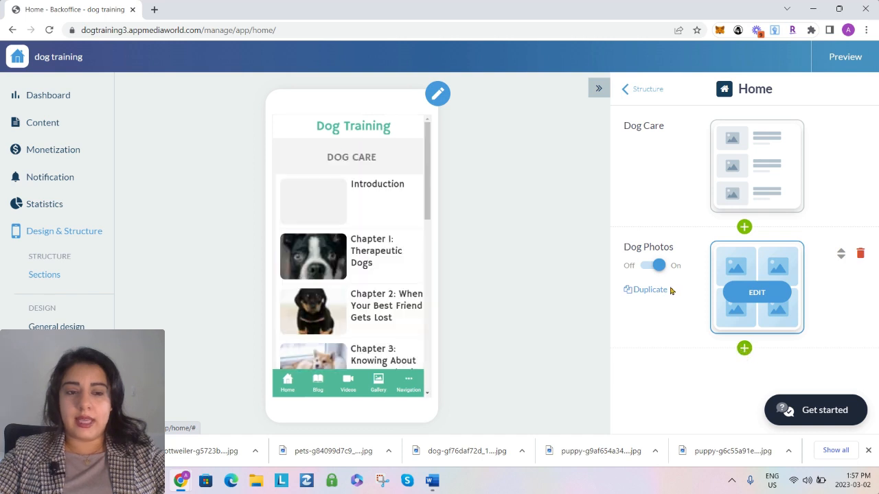
left_click(744, 348)
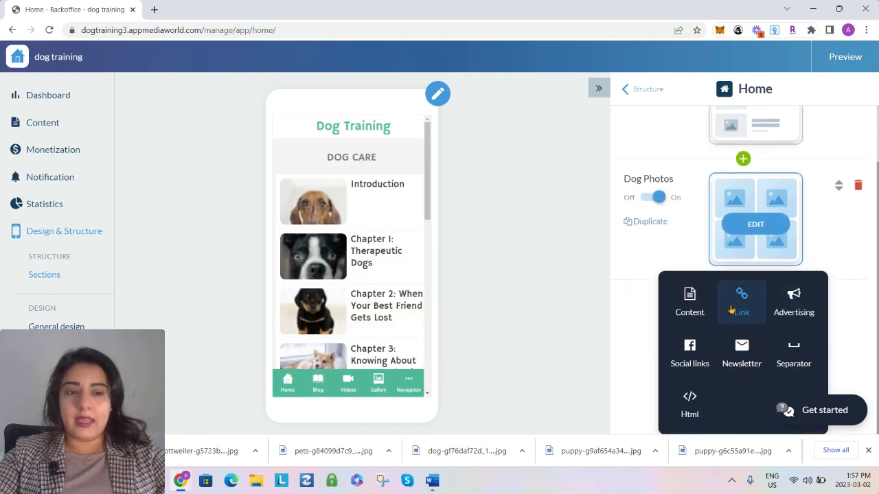
left_click(742, 309)
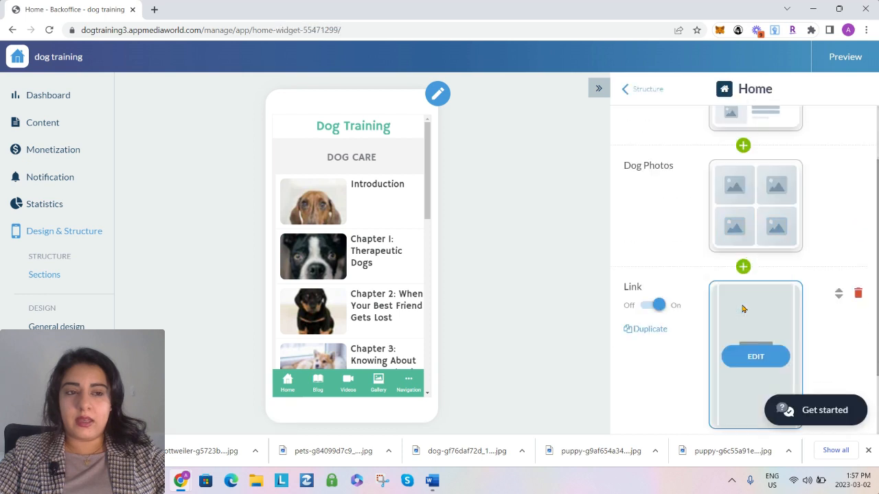
Open the new Link widget for editing and choose the Shortcuts layout for it
left_click(748, 272)
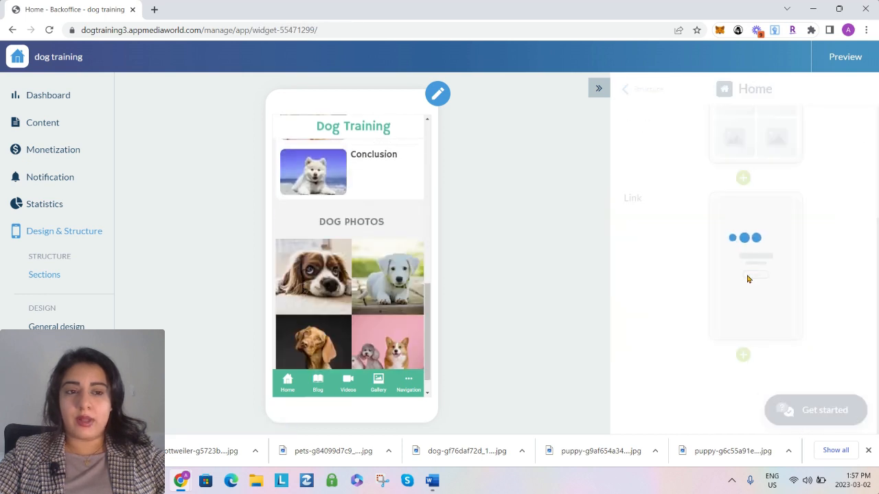
left_click(856, 187)
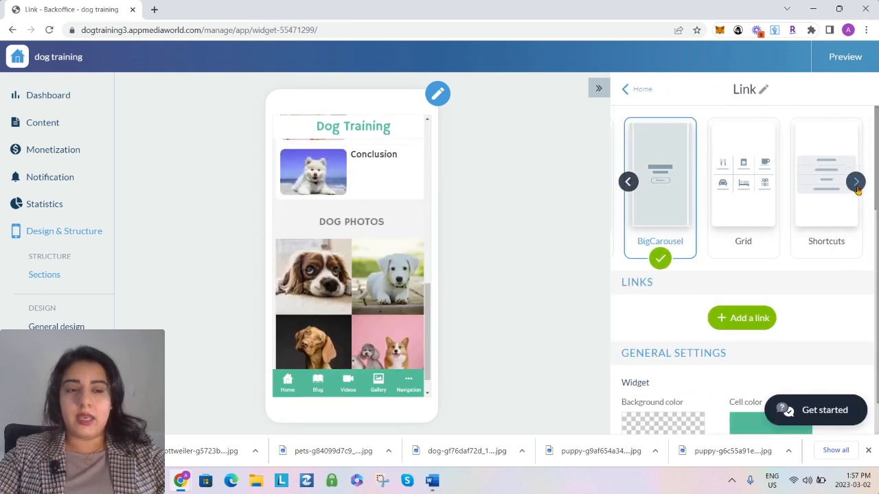
left_click(824, 204)
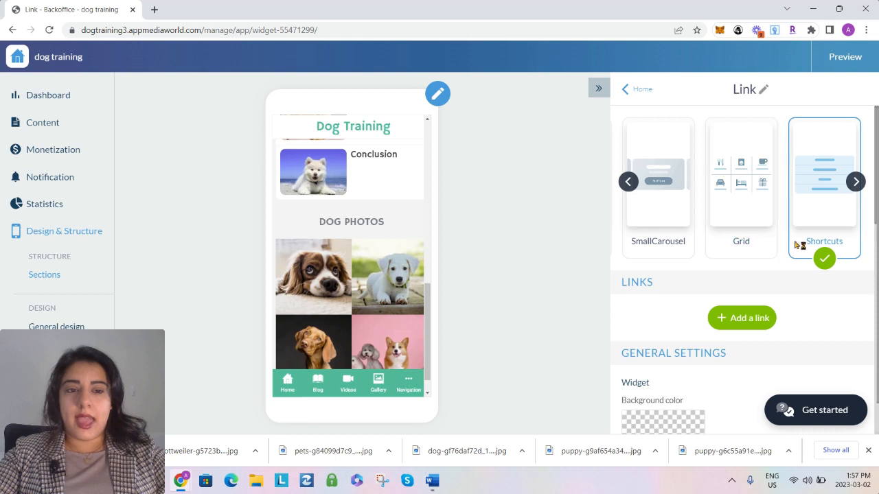
Add a first link to the Link widget with "Terms and conditions of Service" as its destination
scroll(789, 288, "down", 1)
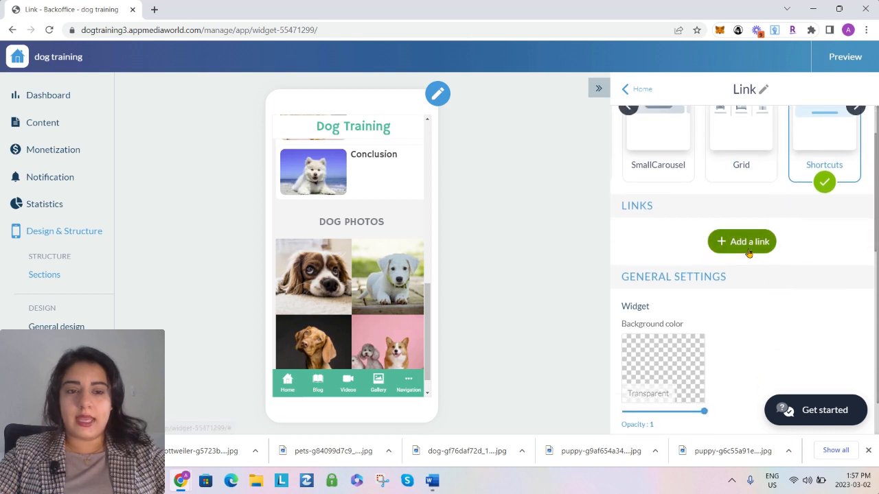
left_click(748, 254)
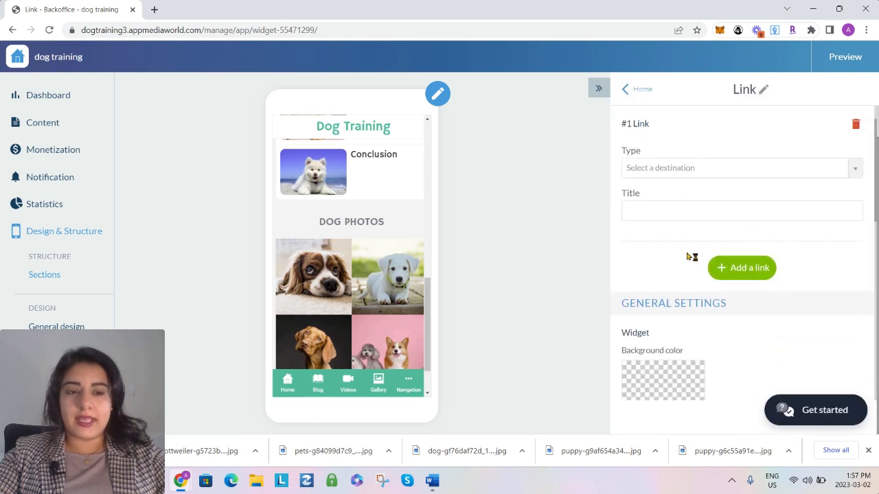
left_click(680, 244)
scroll(683, 328, "down", 3)
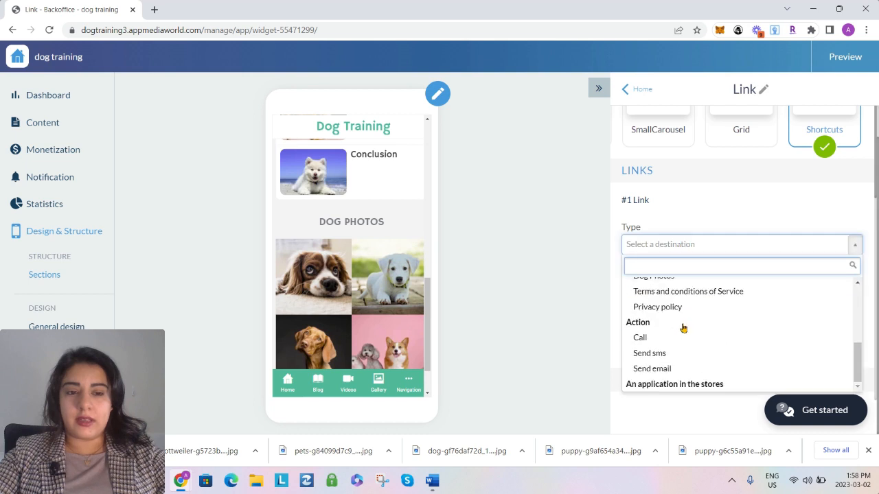
left_click(679, 292)
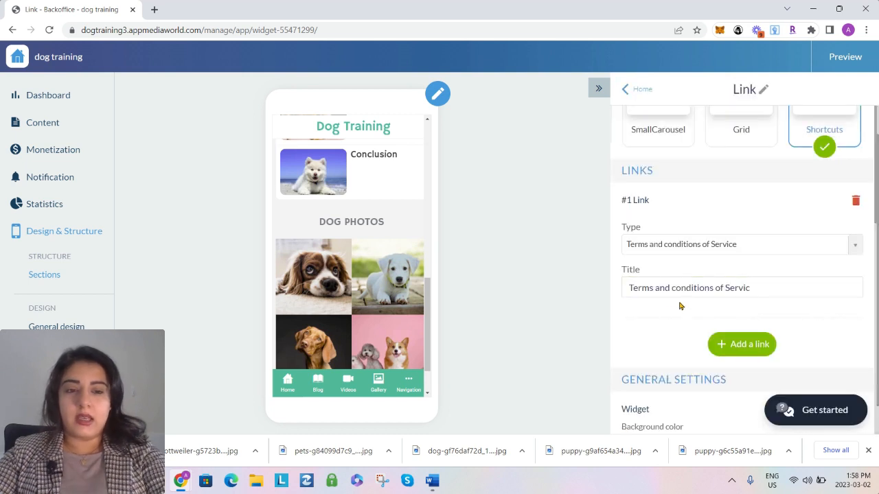
Change the first link's title to "Terms and Conditions"
left_click(725, 289)
left_click_drag(670, 289, 787, 301)
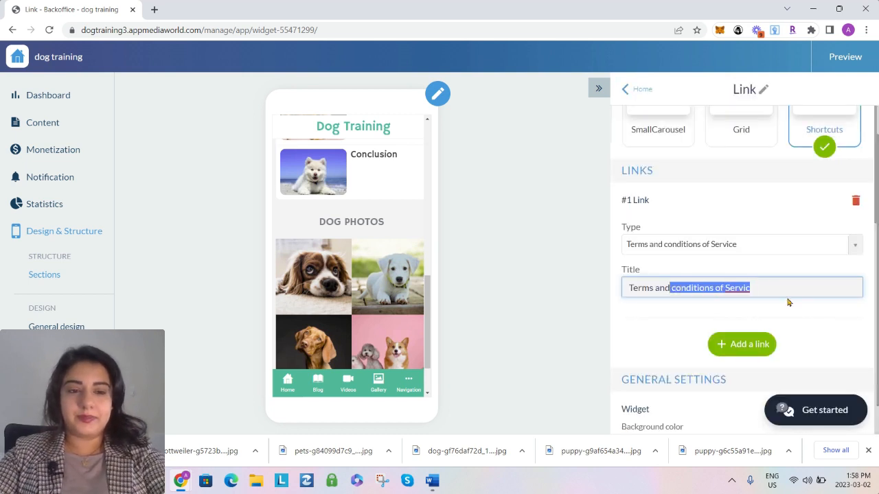
type("Conditiaon")
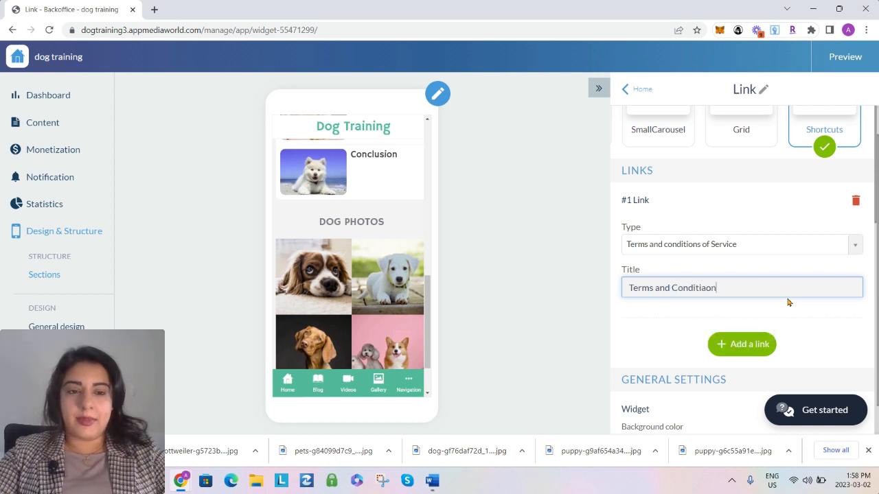
type("s")
key("BackSpace")
key("BackSpace")
key("BackSpace")
key("BackSpace")
type("ons")
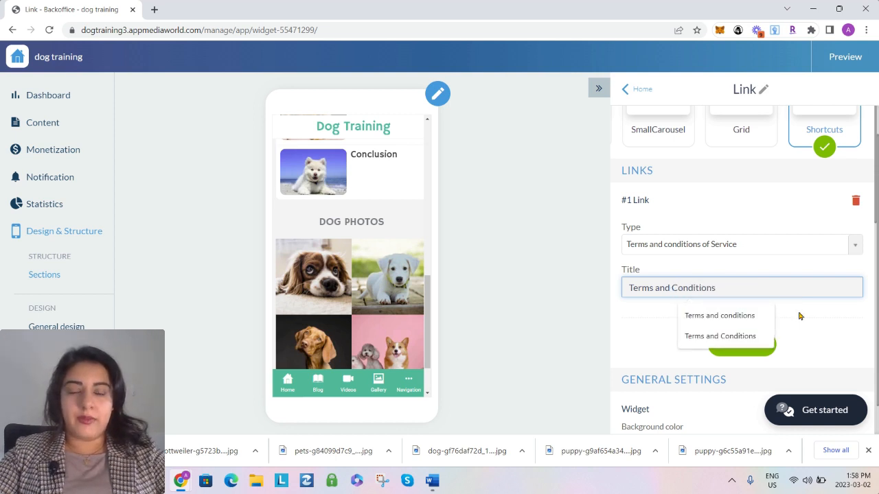
Add a second link to the widget with "Privacy policy" as its destination
left_click(738, 346)
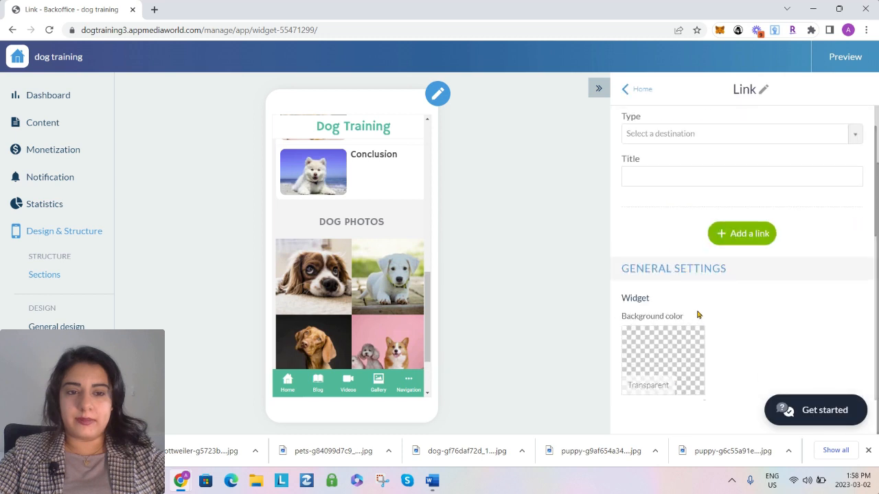
left_click(658, 137)
scroll(679, 261, "down", 5)
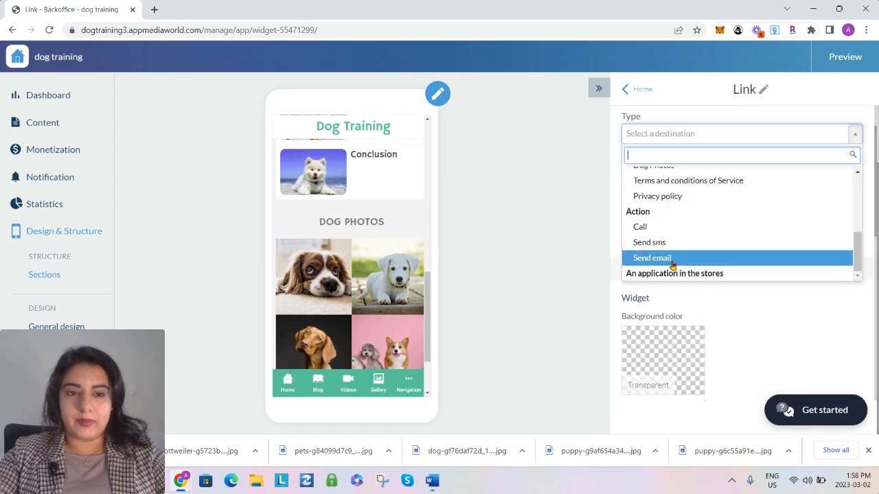
left_click(659, 196)
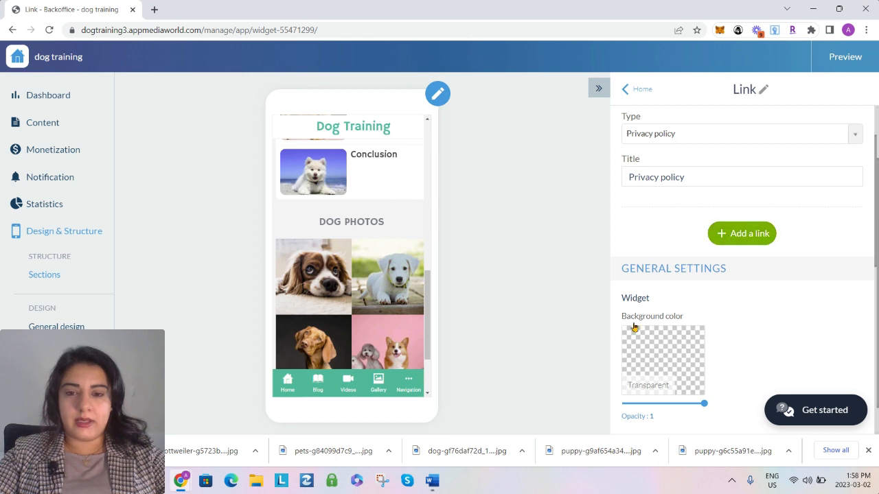
scroll(691, 300, "down", 6)
scroll(690, 300, "up", 6)
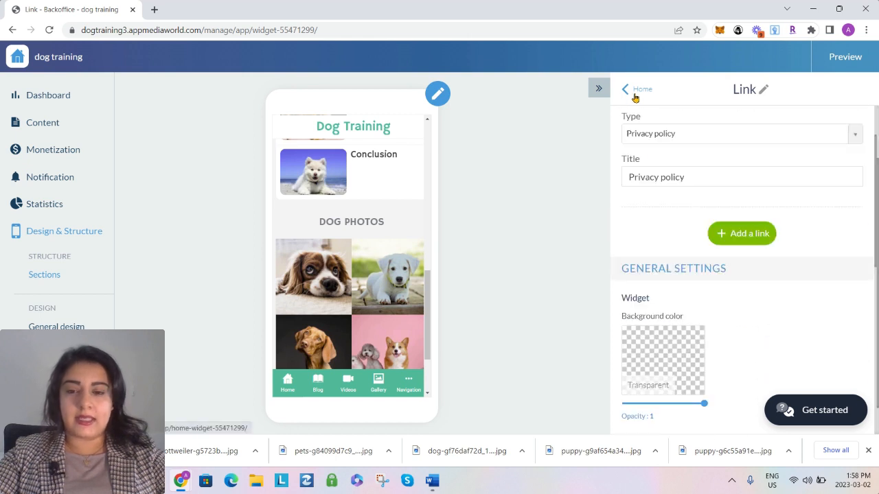
scroll(436, 275, "down", 5)
scroll(495, 244, "up", 3)
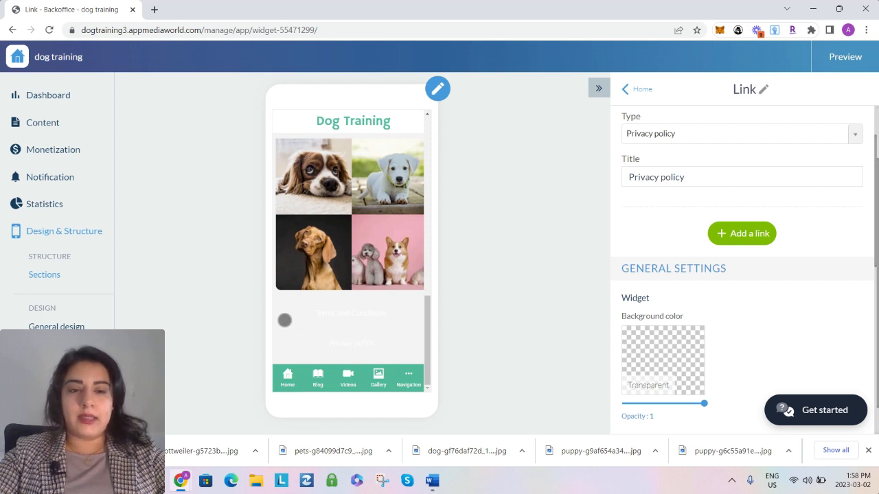
Set the Link widget's title color to black (#000000) and return to the Home section
scroll(657, 351, "down", 5)
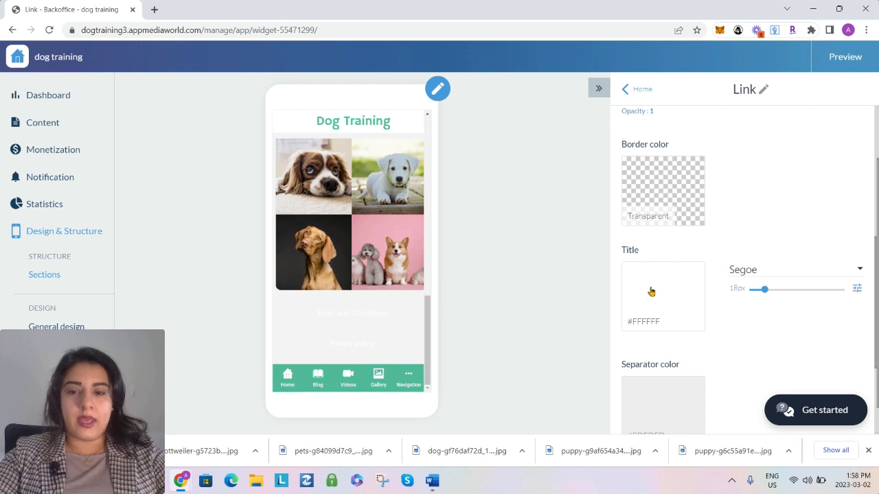
left_click(650, 292)
left_click_drag(443, 342, 507, 394)
left_click(597, 410)
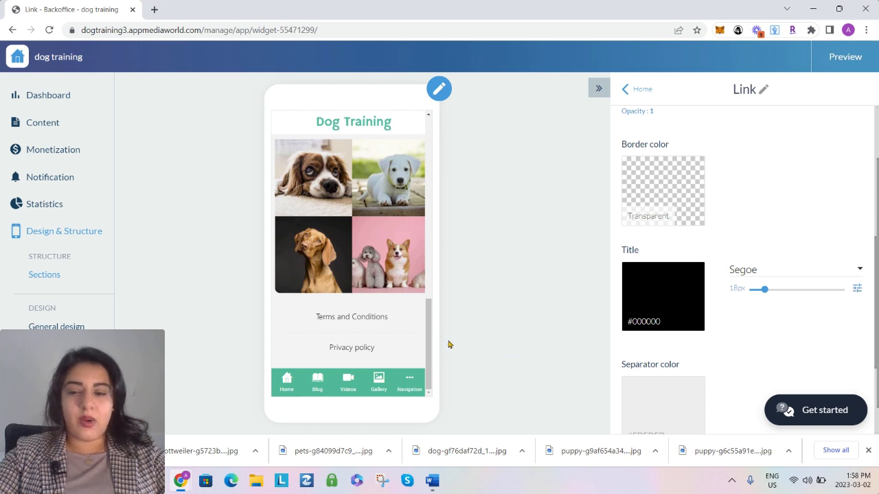
left_click(642, 90)
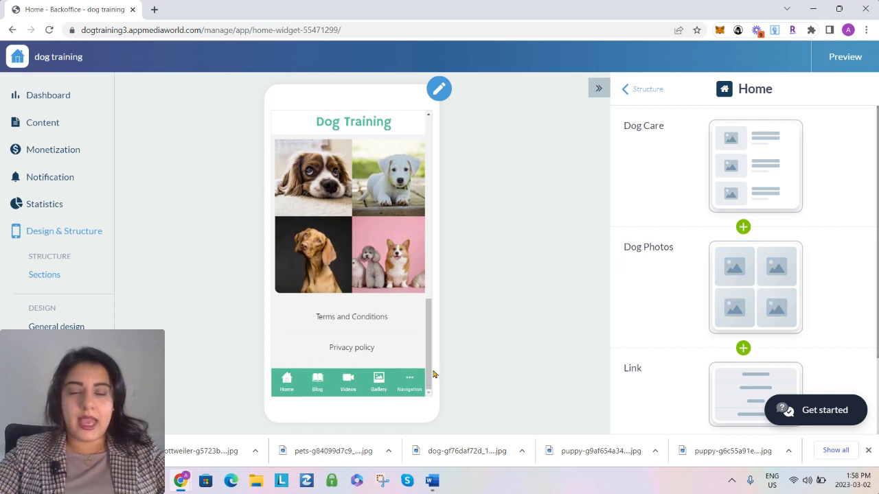
Examine the app menu's main navigation and "Other" menu layout, check the Navigation page in the preview, and return to the structure overview
mouse_move(641, 144)
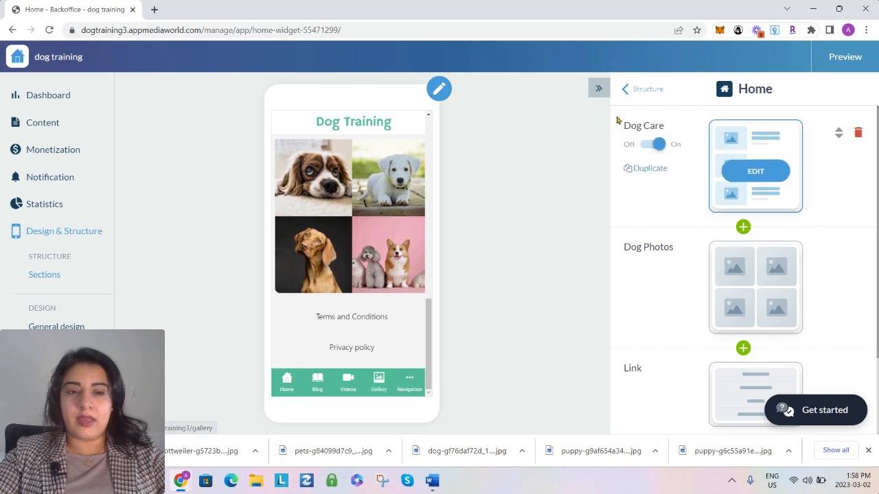
left_click(643, 90)
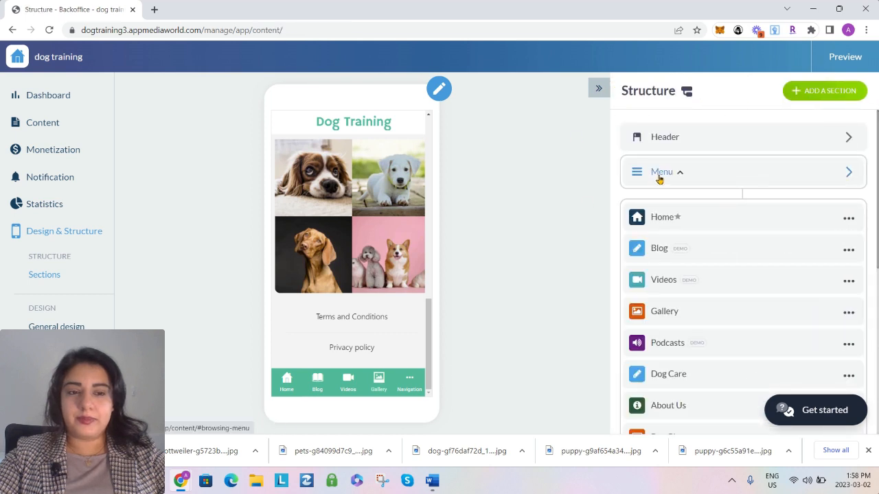
left_click(661, 174)
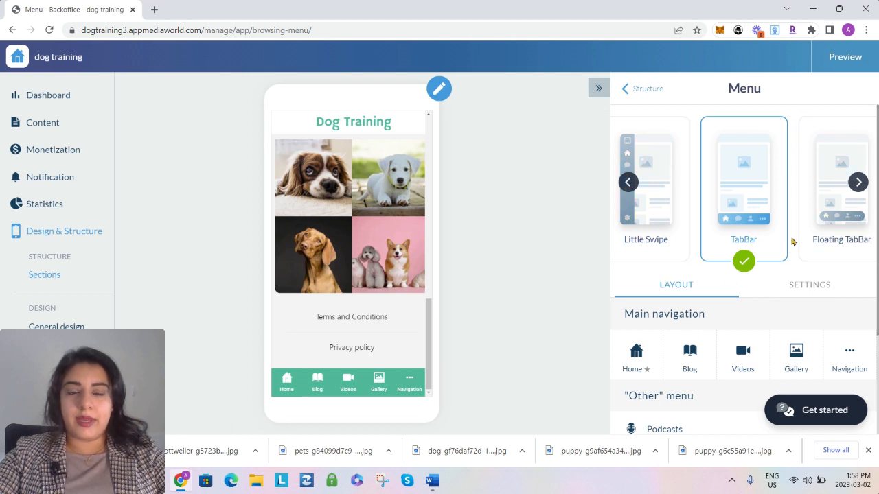
scroll(598, 268, "down", 1)
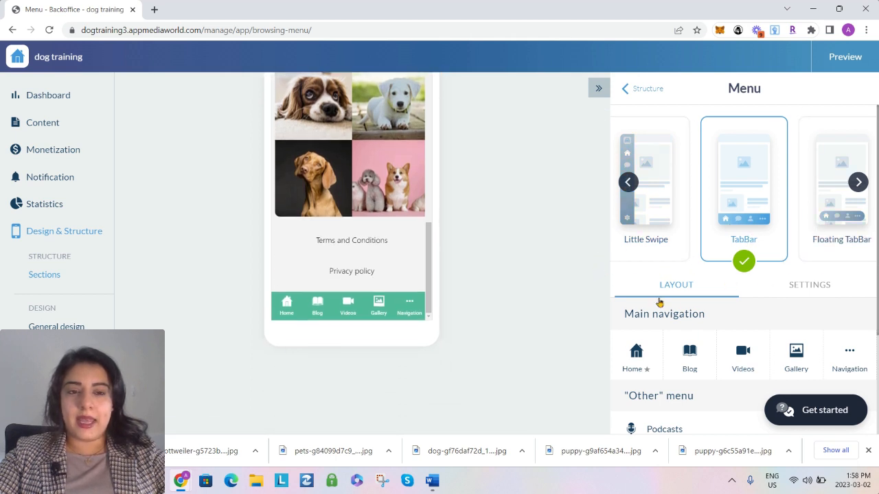
scroll(659, 302, "down", 2)
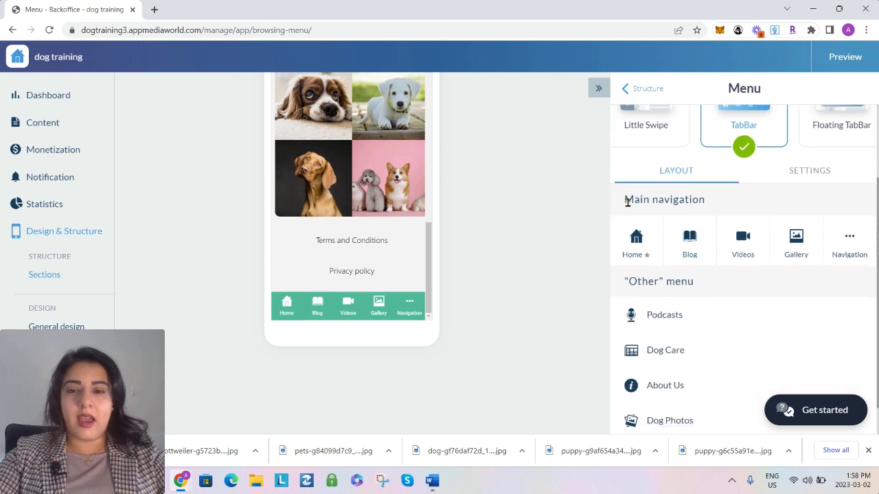
left_click_drag(627, 201, 722, 199)
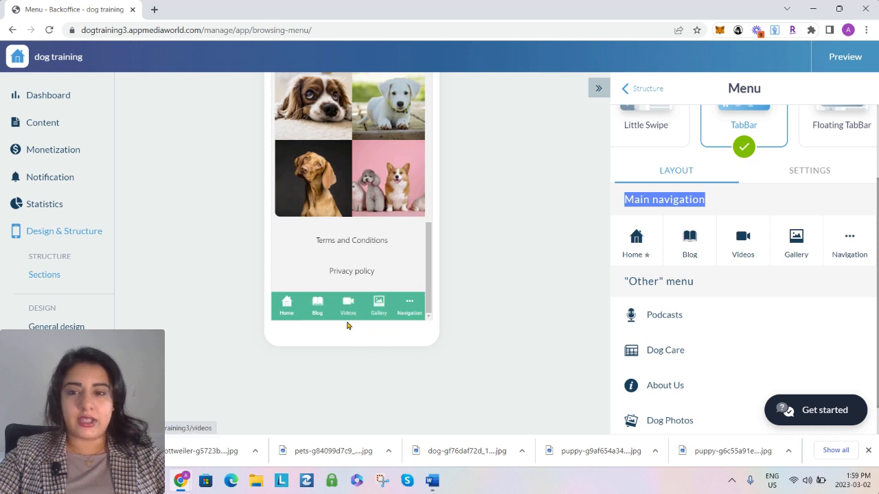
left_click(407, 314)
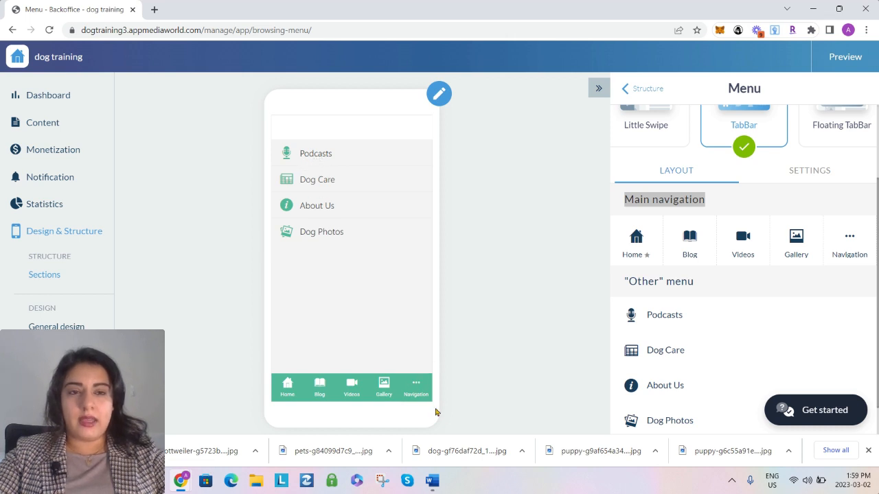
scroll(786, 309, "up", 2)
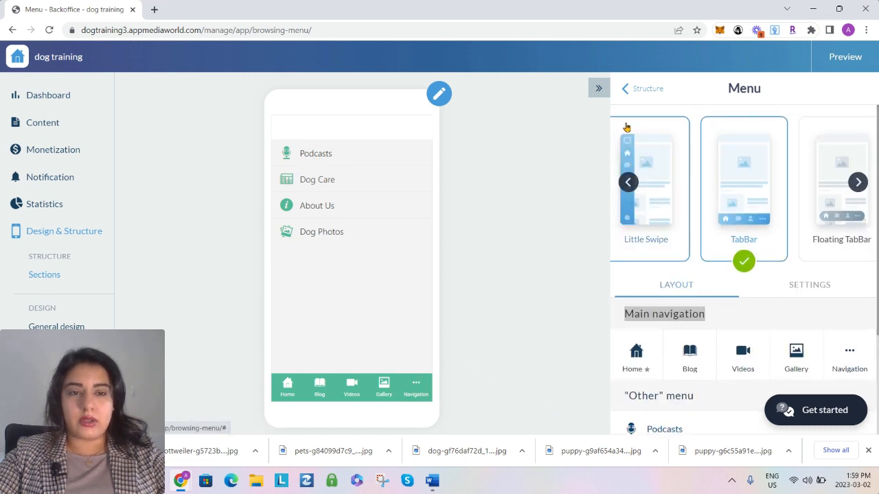
left_click(638, 90)
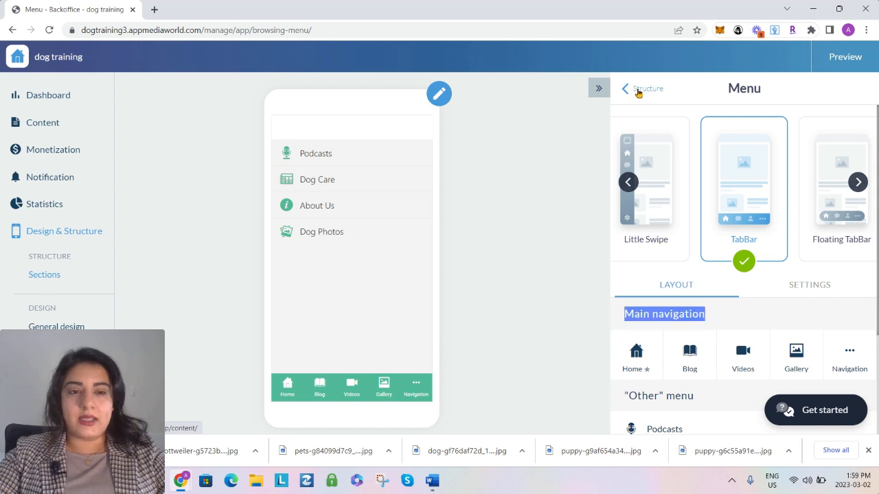
Move the Podcasts, Gallery and Videos sections out of the menu navigation into Other sections
scroll(737, 265, "down", 1)
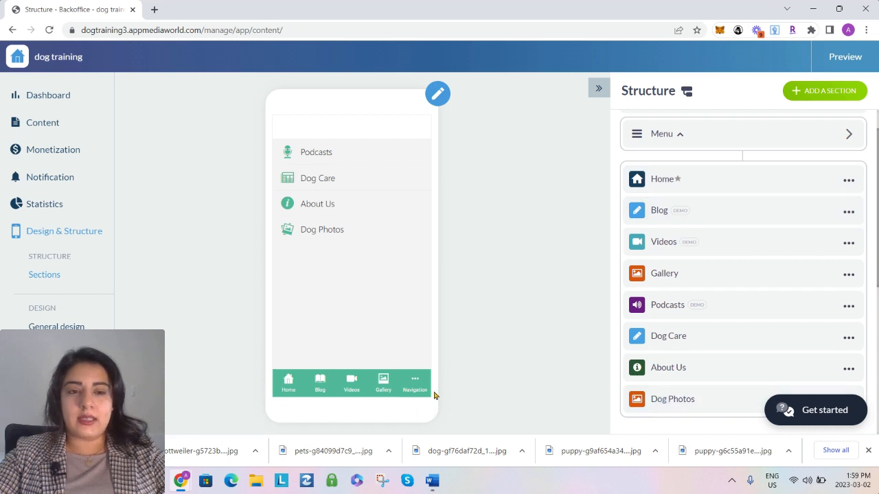
scroll(724, 328, "down", 5)
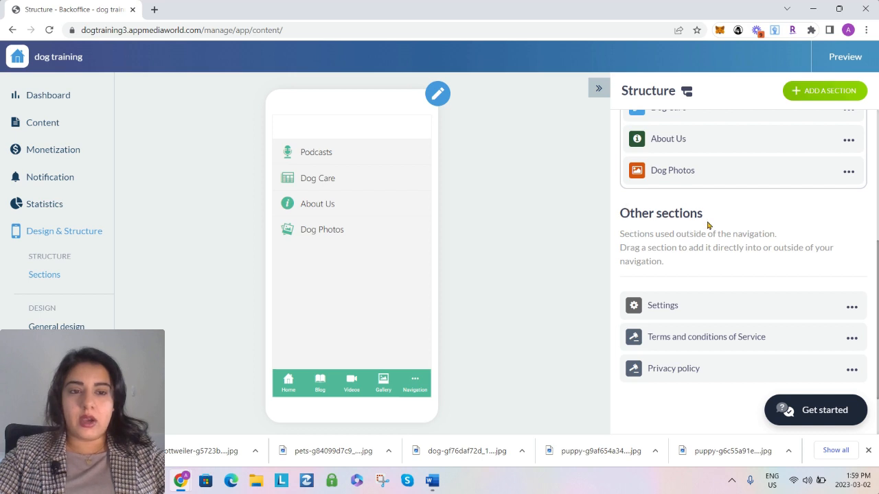
scroll(707, 248, "up", 1)
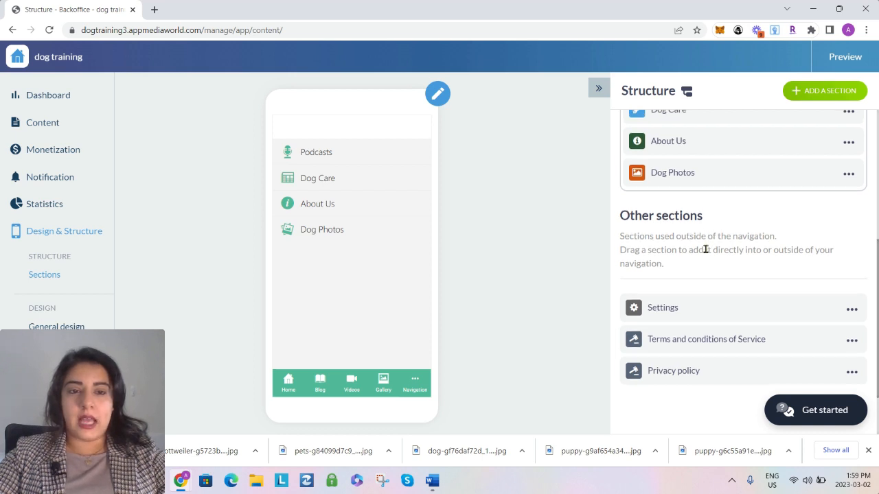
scroll(658, 217, "up", 1)
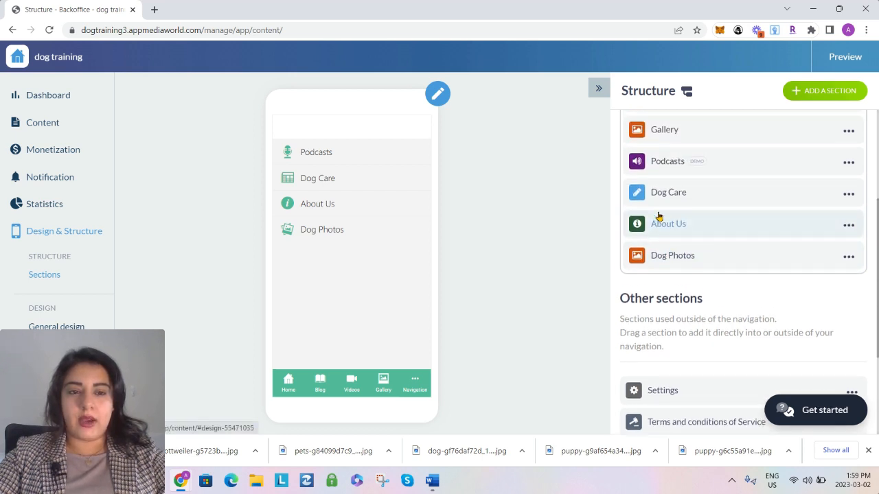
left_click_drag(657, 172, 661, 398)
left_click_drag(675, 162, 736, 378)
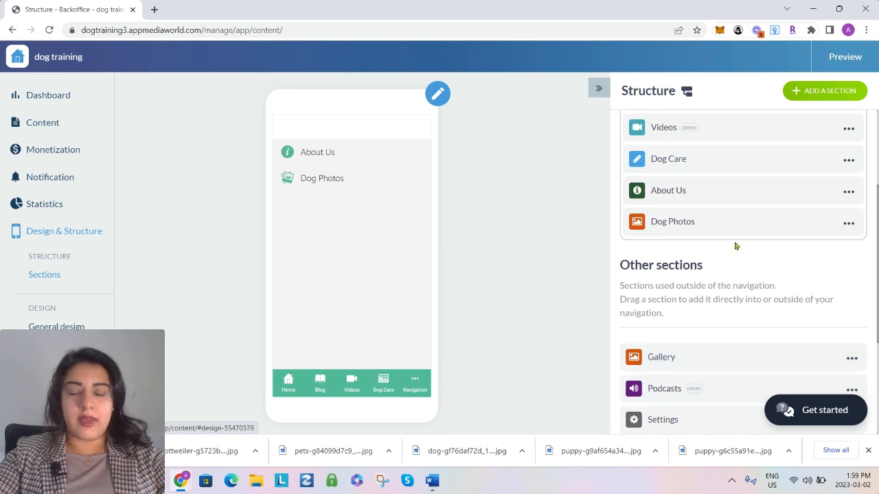
left_click_drag(731, 125, 730, 357)
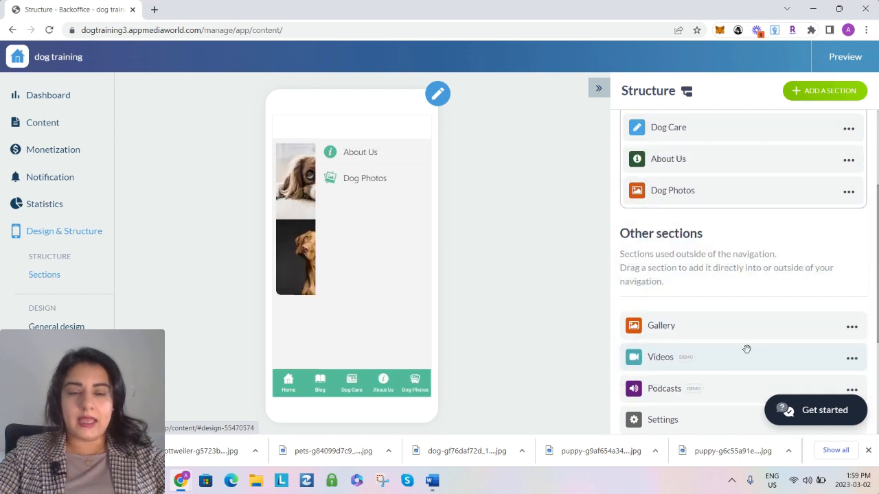
Move the demo Blog section to the end of the menu's section list and delete it
scroll(752, 255, "up", 2)
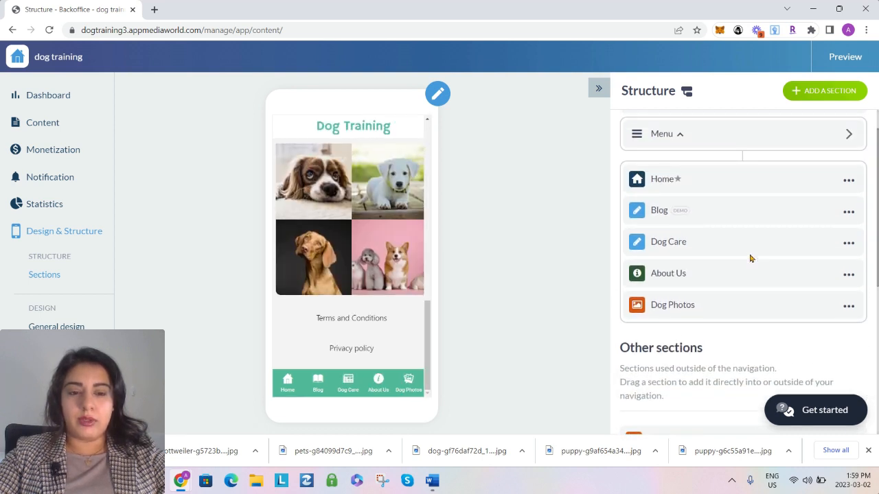
left_click_drag(730, 211, 737, 382)
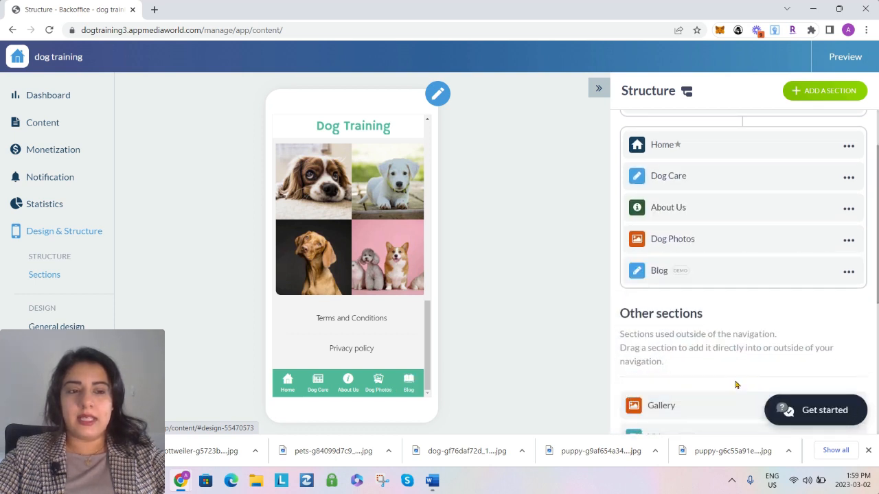
scroll(747, 293, "down", 3)
scroll(743, 282, "up", 2)
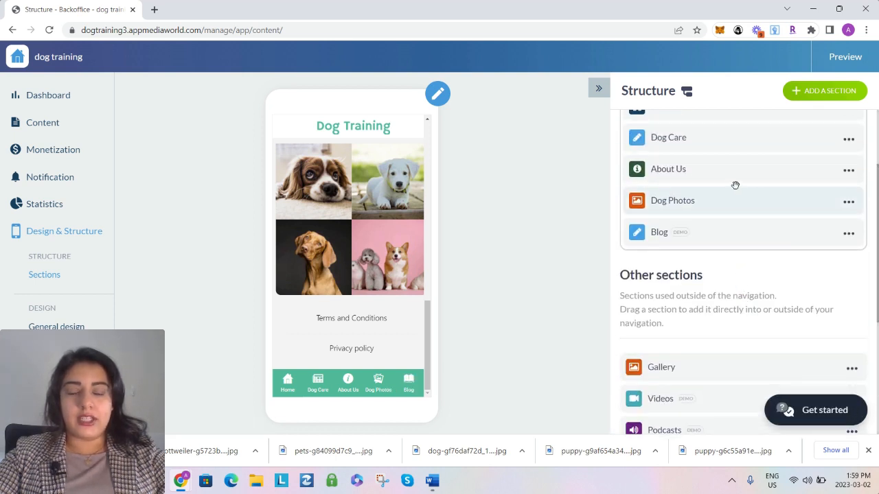
left_click(849, 235)
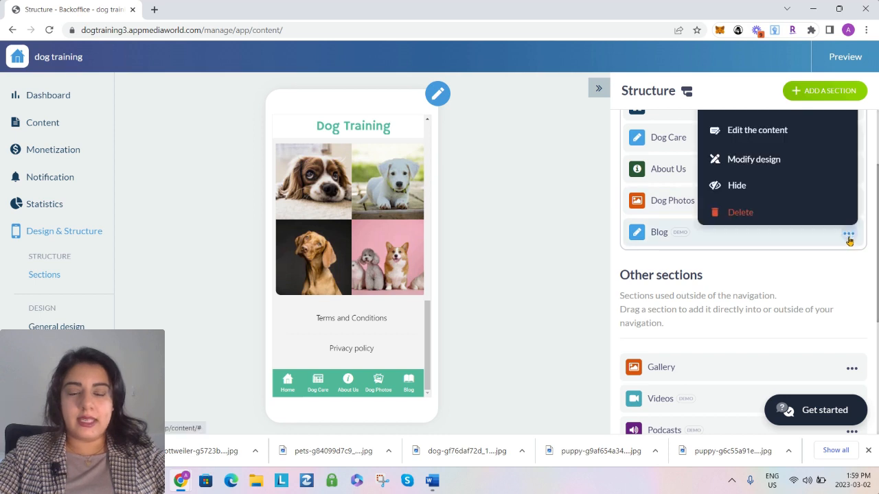
left_click(739, 212)
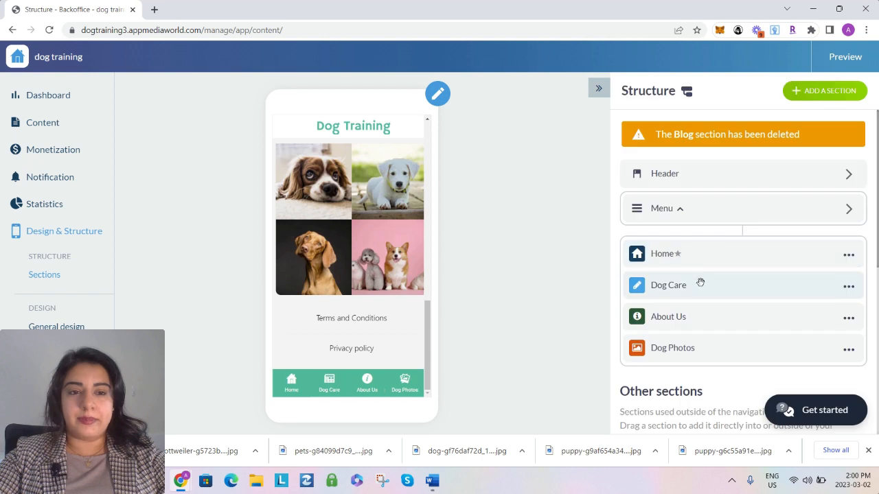
Delete the Gallery section from Other sections
scroll(707, 274, "down", 4)
scroll(735, 322, "down", 1)
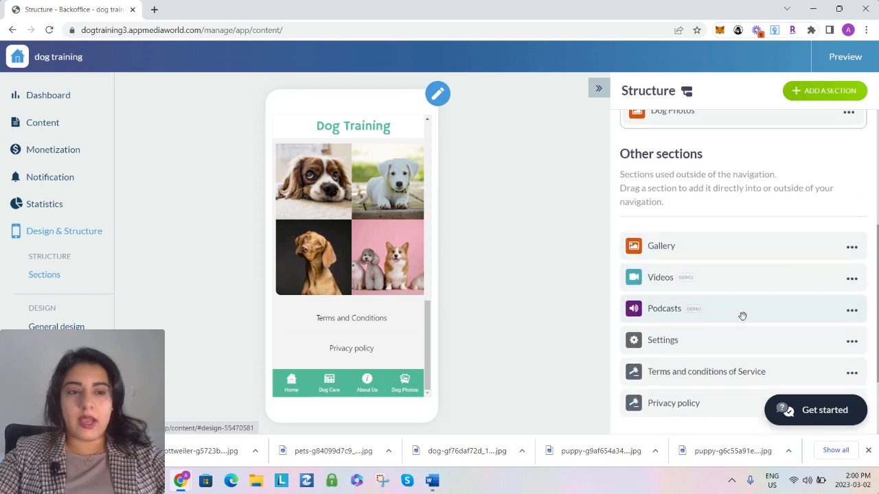
scroll(746, 268, "up", 4)
scroll(746, 269, "down", 3)
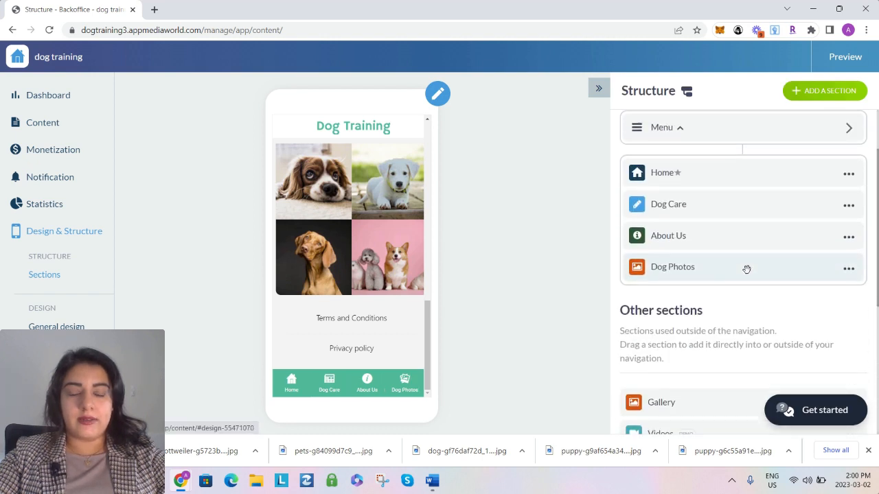
left_click(851, 217)
left_click(744, 352)
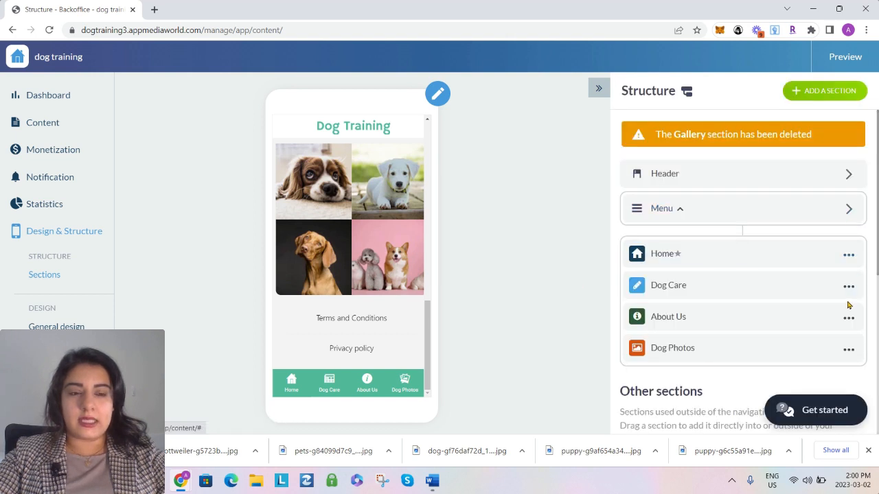
Delete the demo Videos and Podcasts sections from Other sections
scroll(836, 286, "down", 3)
left_click(850, 293)
left_click(738, 272)
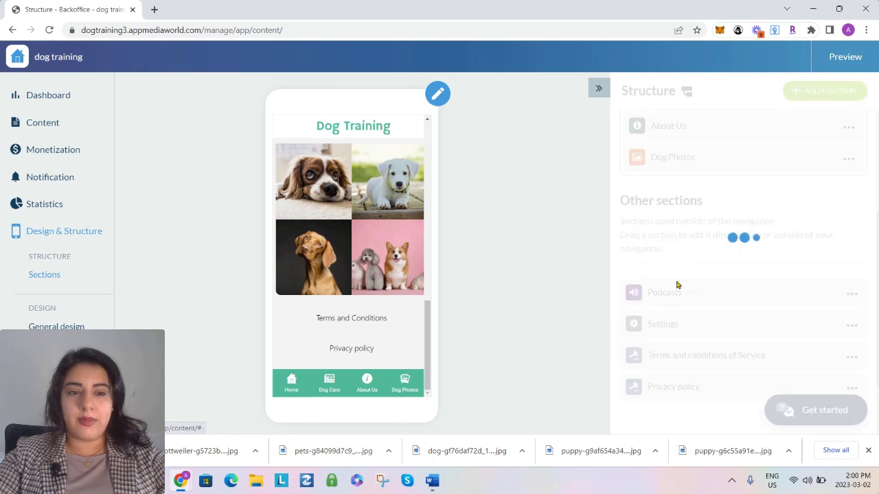
scroll(831, 290, "down", 3)
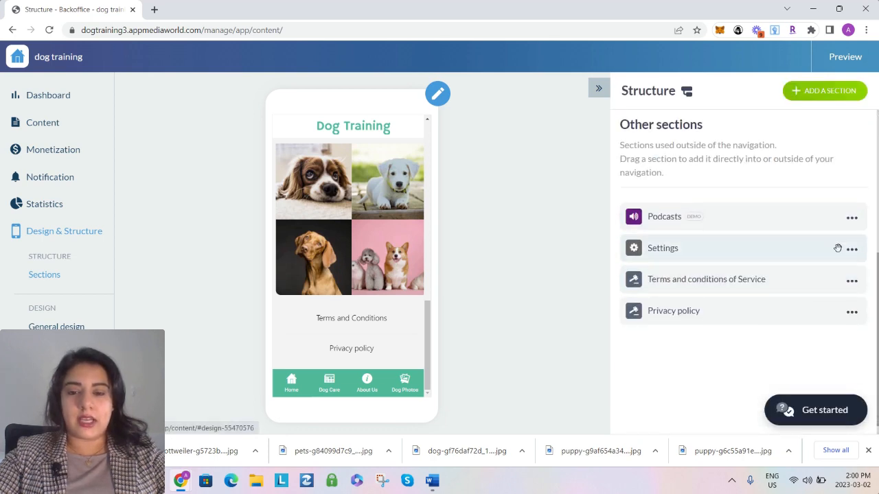
left_click(851, 261)
left_click(728, 234)
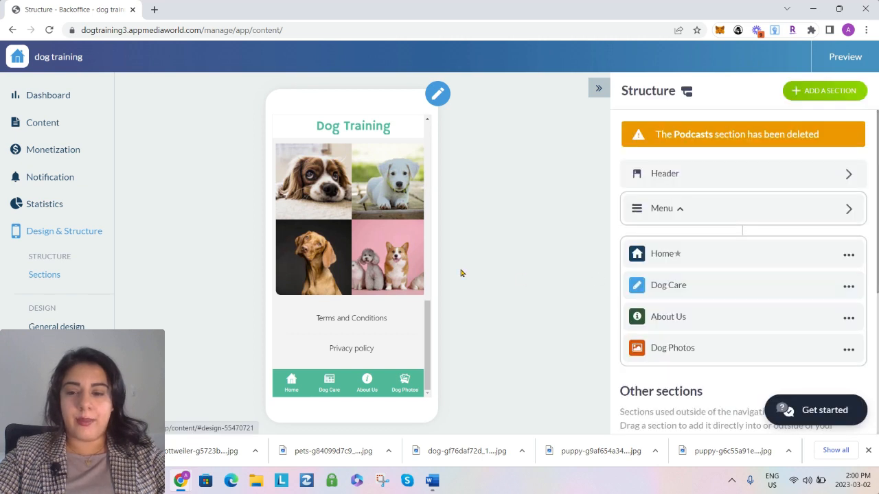
Open the icon selection for the Dog Care link in the menu's main navigation
scroll(461, 274, "down", 1)
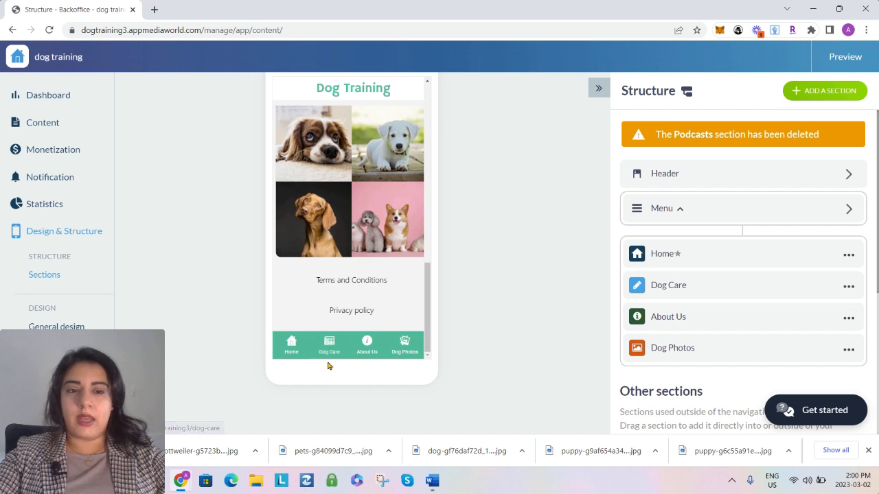
left_click(658, 216)
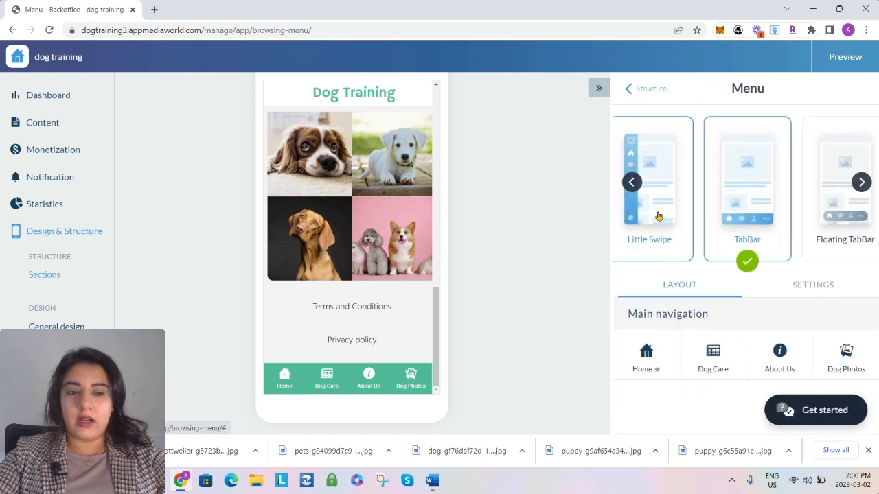
scroll(756, 279, "down", 1)
left_click(701, 332)
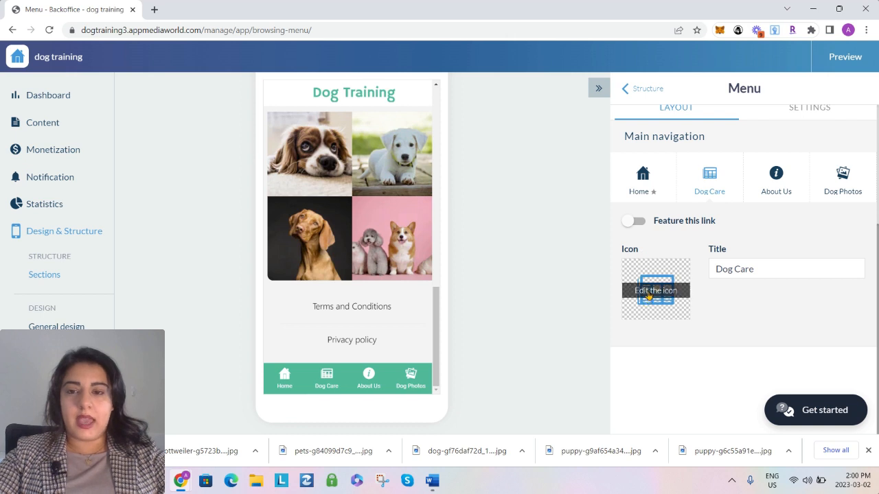
left_click(654, 292)
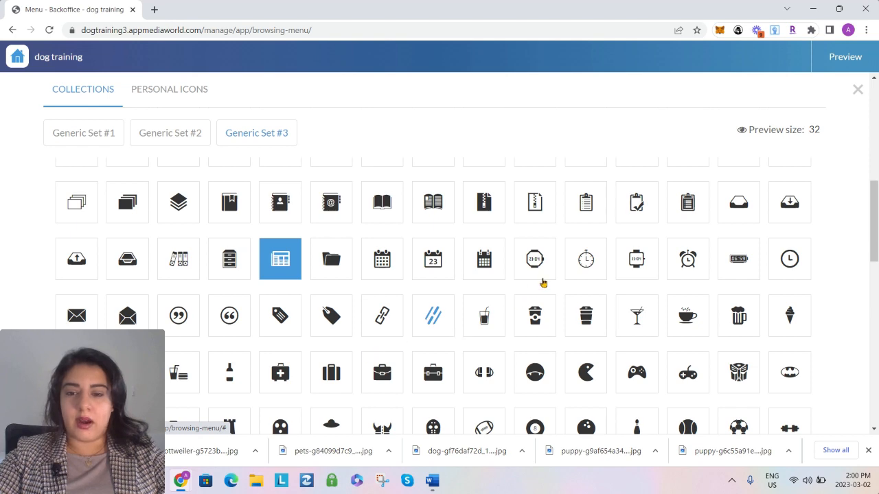
Look through the Generic Set #3 icons for one that suits the Dog Care link
scroll(751, 290, "down", 1)
scroll(782, 274, "down", 3)
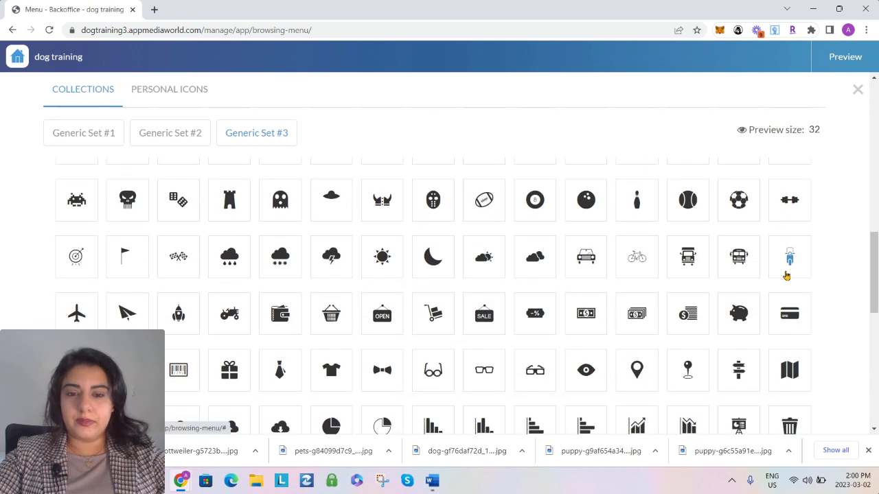
scroll(787, 275, "down", 3)
scroll(790, 276, "up", 9)
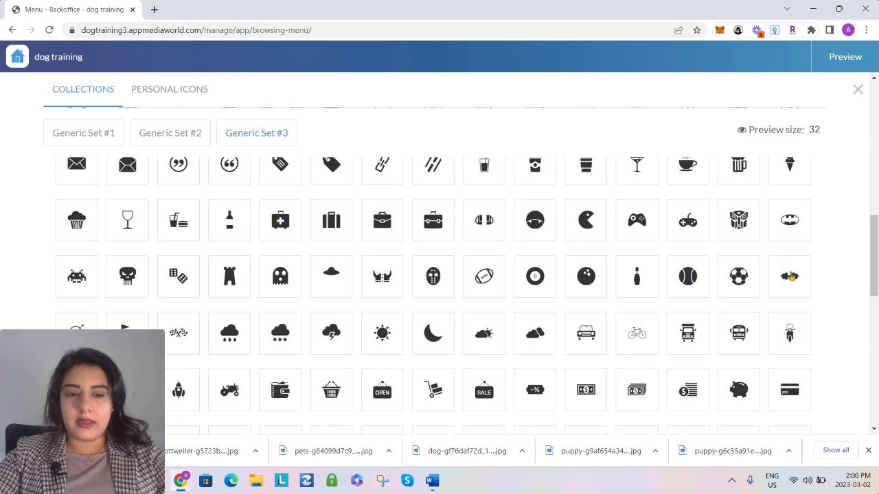
scroll(791, 276, "up", 6)
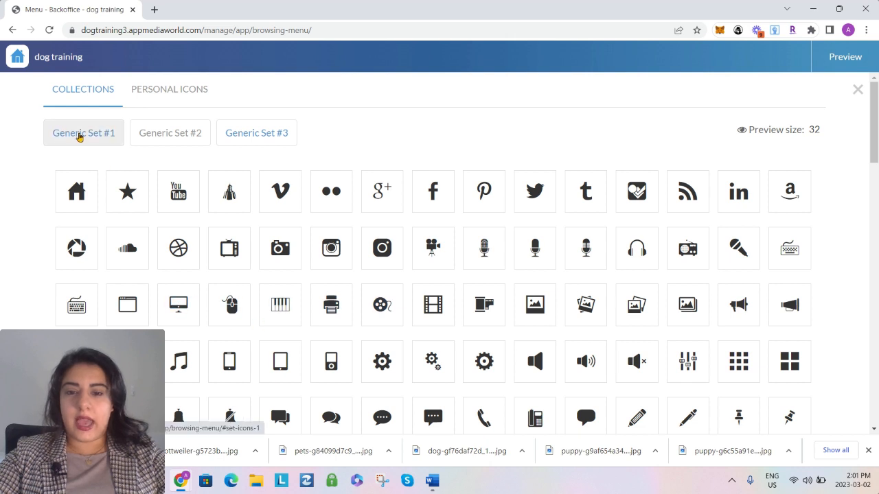
Examine the full-style icons of Generic Set #1, from Social through Action, for a fitting Dog Care icon
left_click(157, 137)
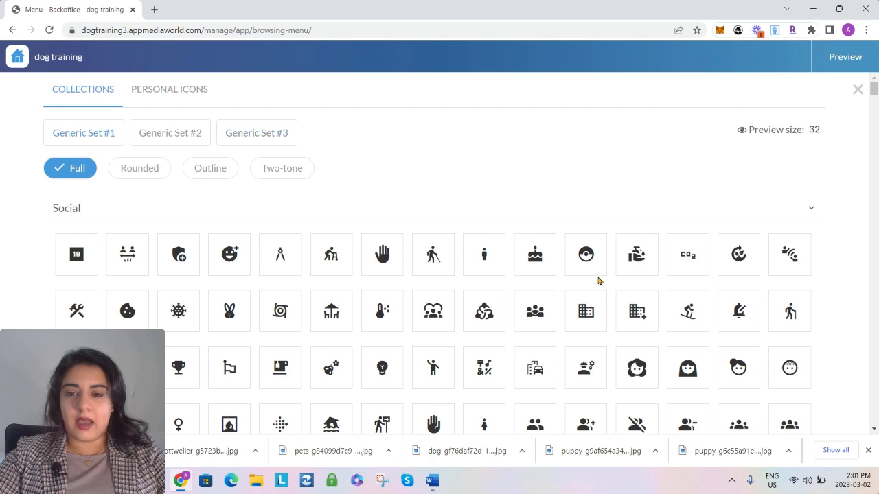
scroll(514, 328, "down", 8)
scroll(556, 313, "up", 7)
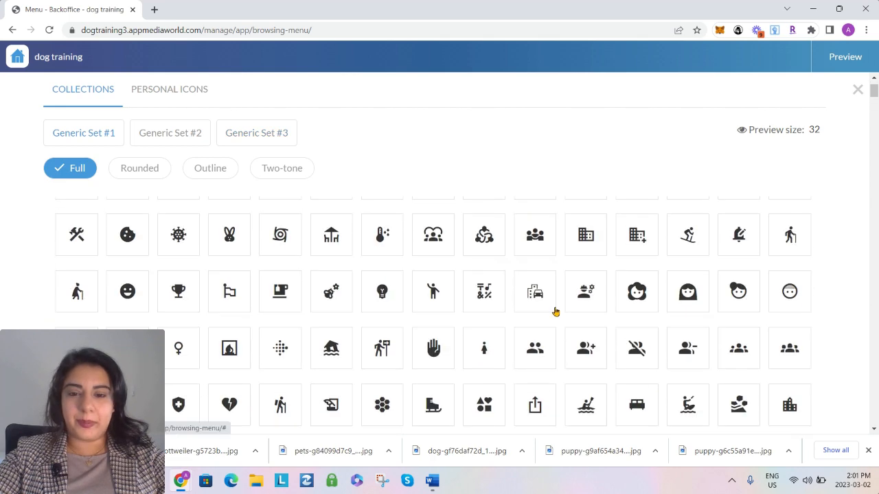
scroll(556, 312, "up", 2)
scroll(555, 313, "down", 4)
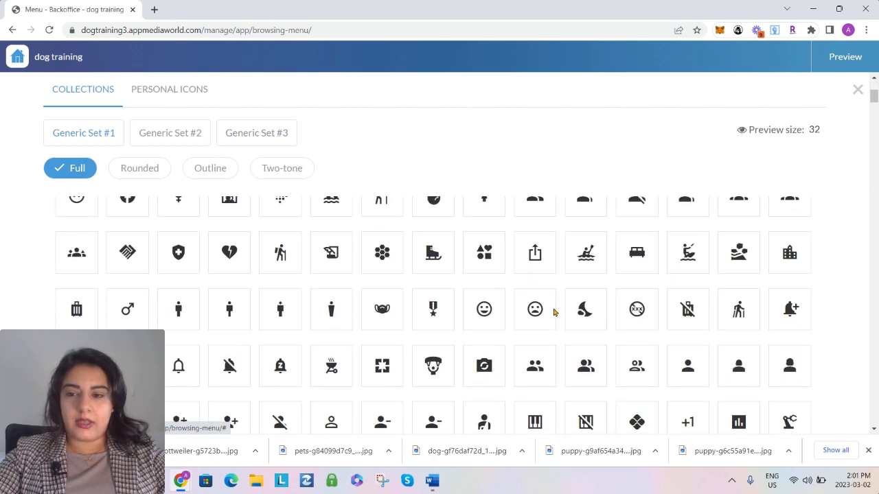
scroll(555, 313, "down", 12)
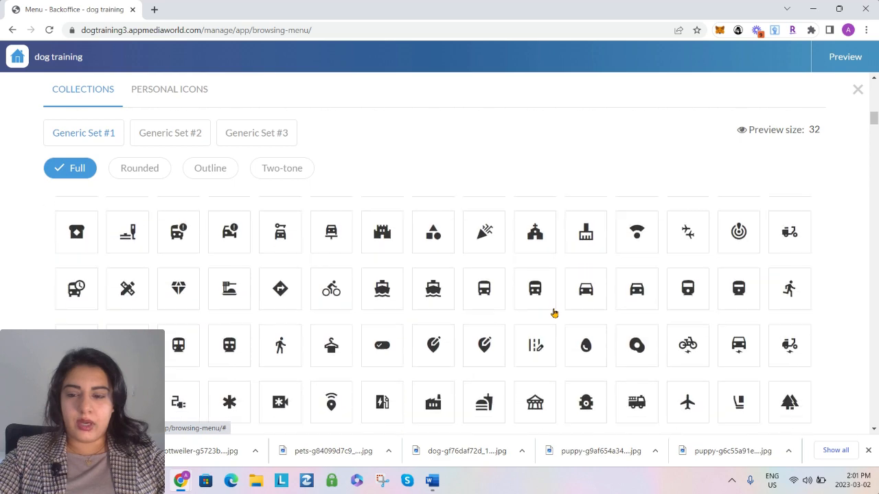
scroll(555, 313, "down", 8)
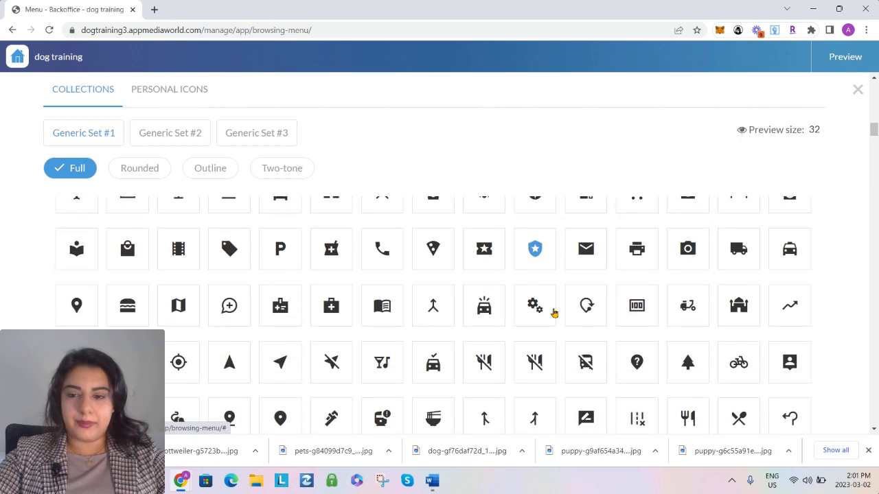
scroll(555, 312, "down", 6)
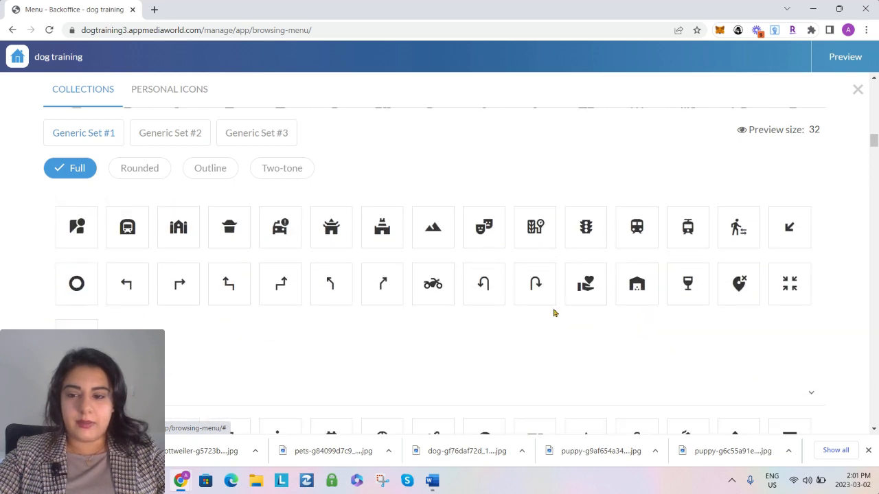
scroll(555, 313, "down", 10)
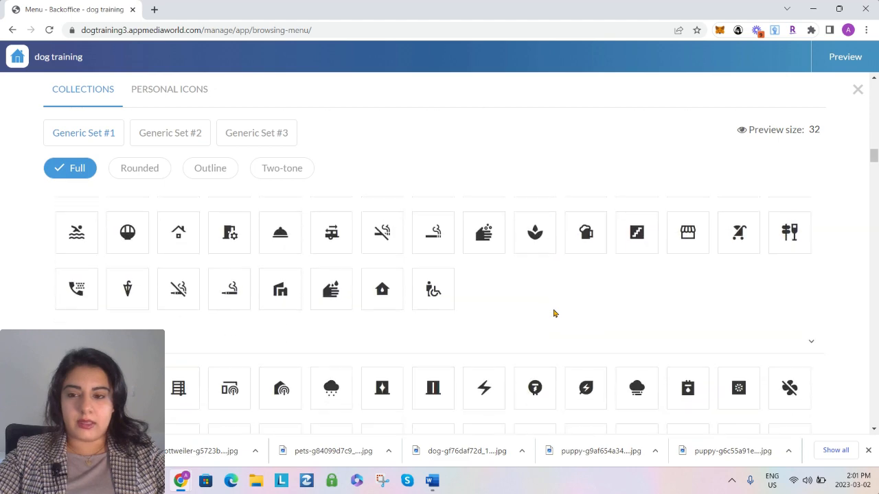
scroll(555, 313, "down", 10)
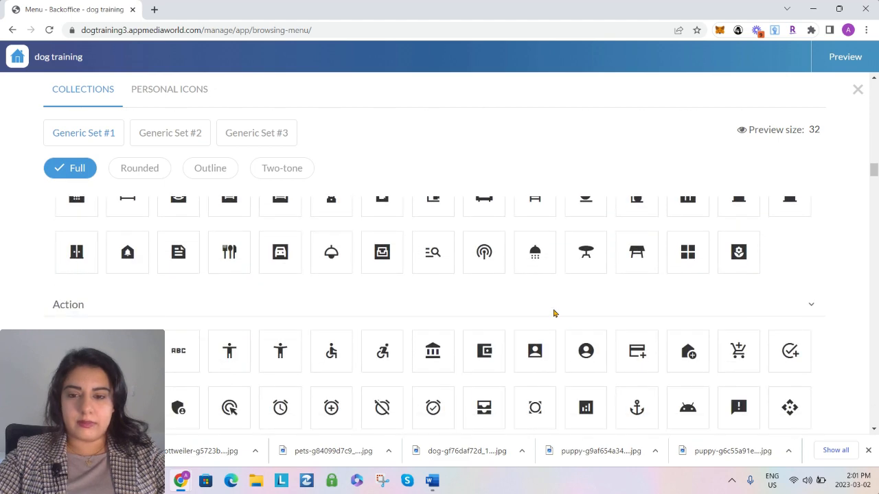
scroll(555, 313, "down", 10)
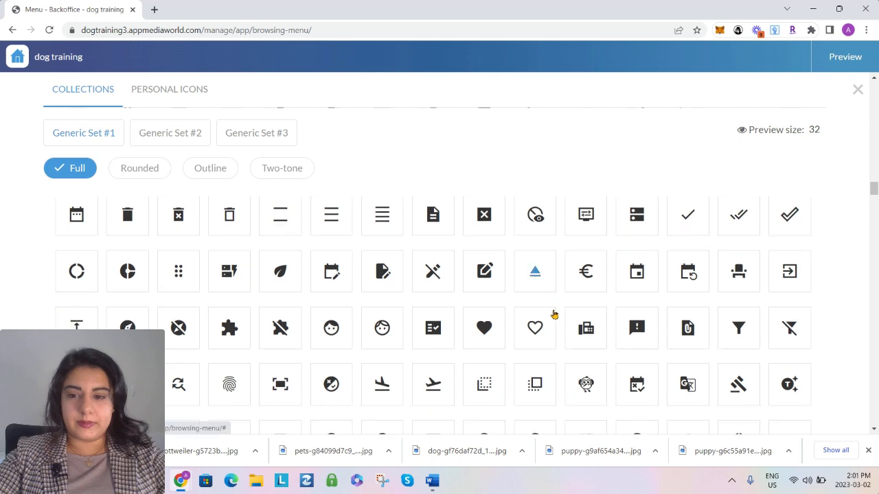
scroll(555, 314, "down", 10)
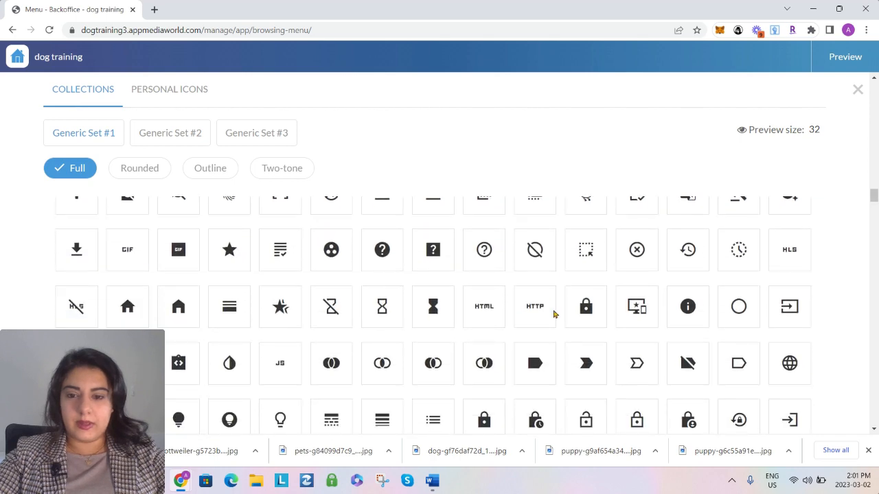
scroll(554, 314, "down", 5)
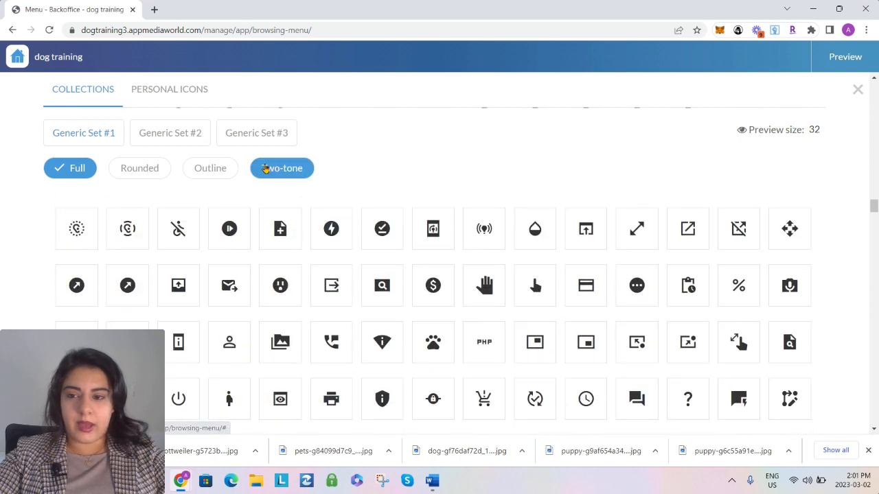
Set the Dog Care link's icon to the solid open book from Generic Set #3 and return to the app structure
left_click(240, 144)
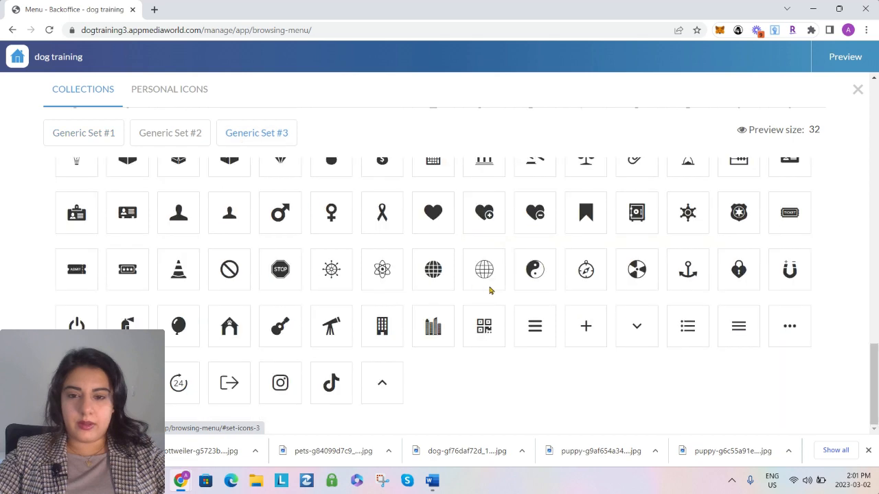
scroll(474, 282, "up", 10)
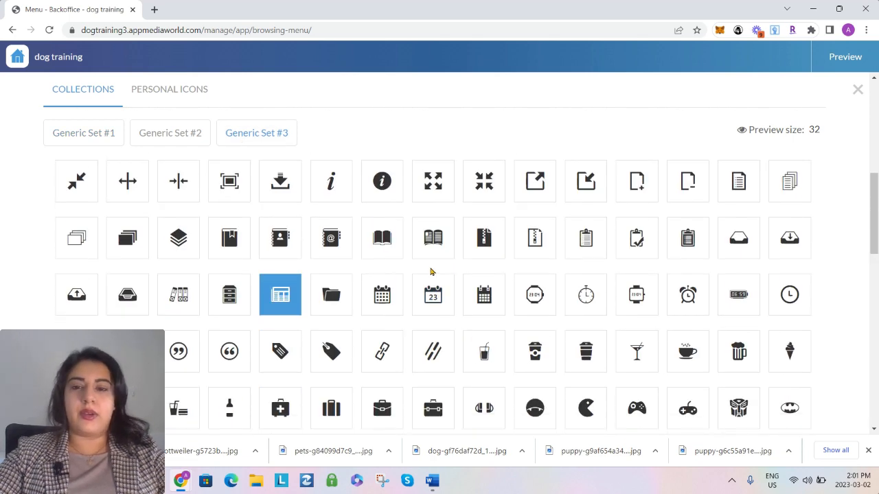
left_click(382, 247)
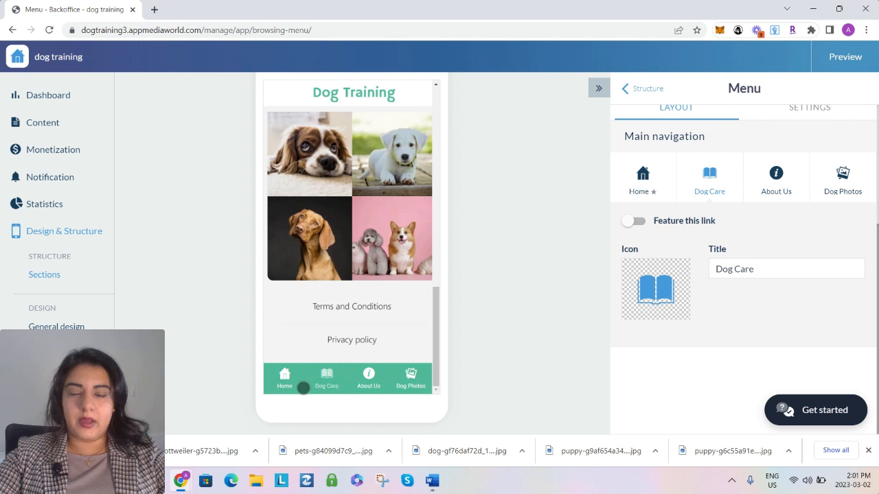
scroll(545, 329, "up", 1)
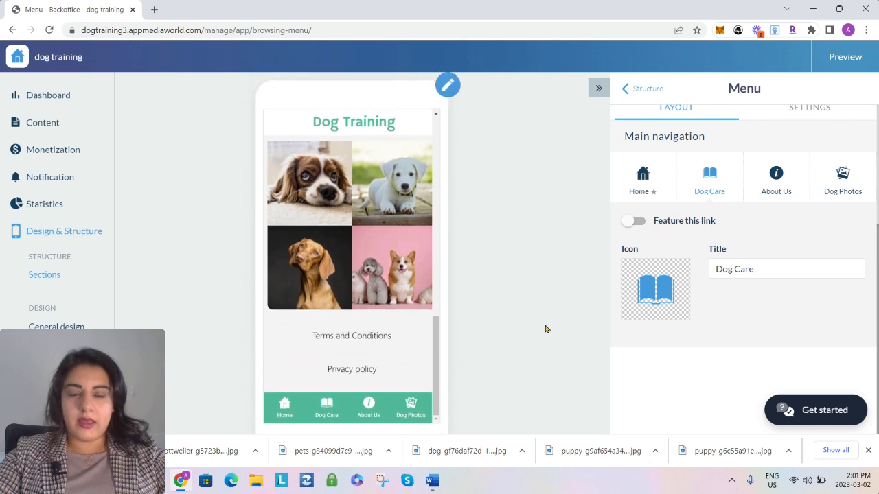
left_click(644, 89)
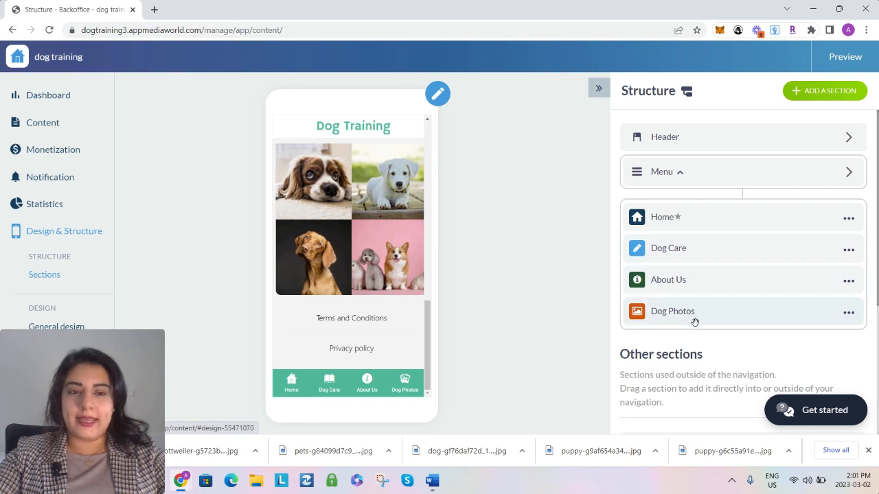
Add a new About section named Disclaimer to the app structure
scroll(690, 326, "down", 3)
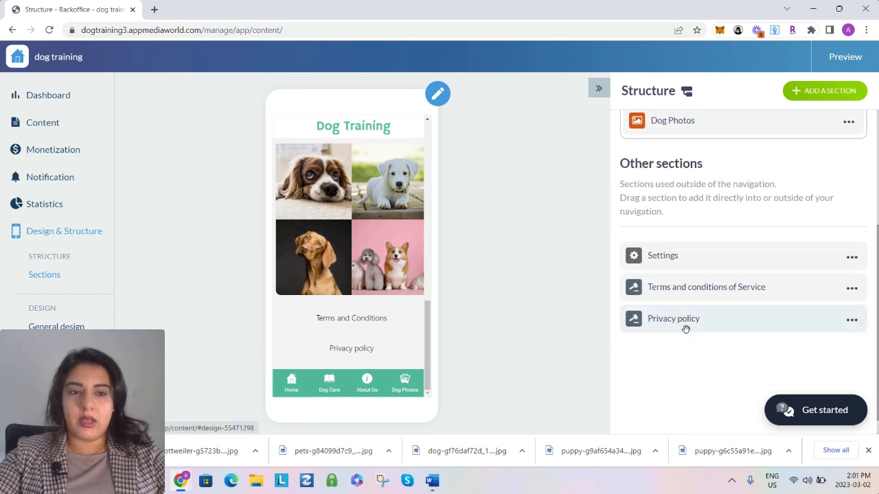
scroll(589, 340, "down", 2)
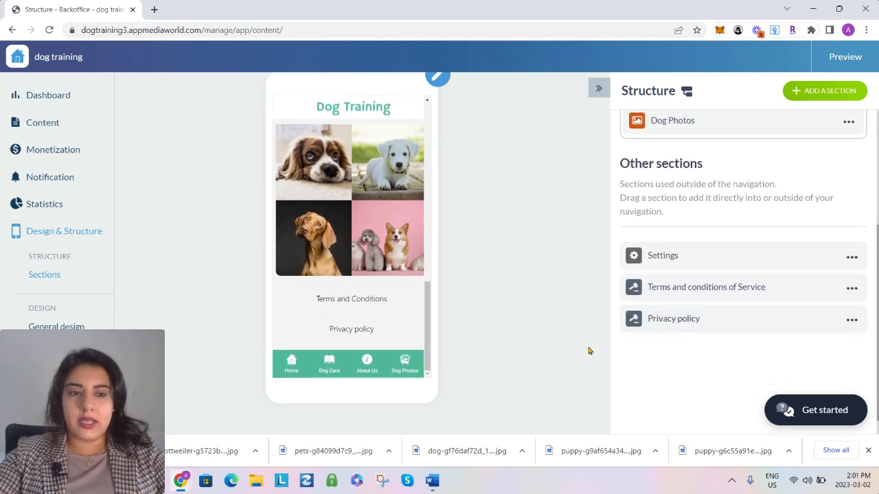
scroll(757, 157, "up", 3)
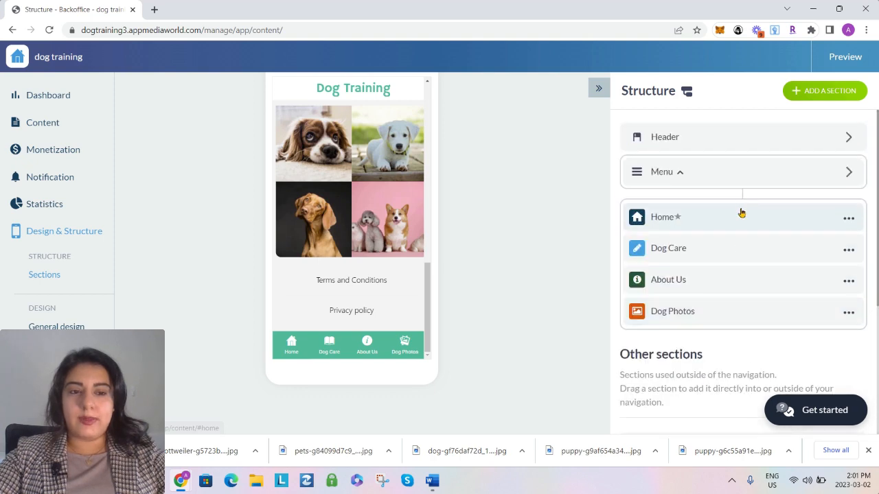
left_click(817, 92)
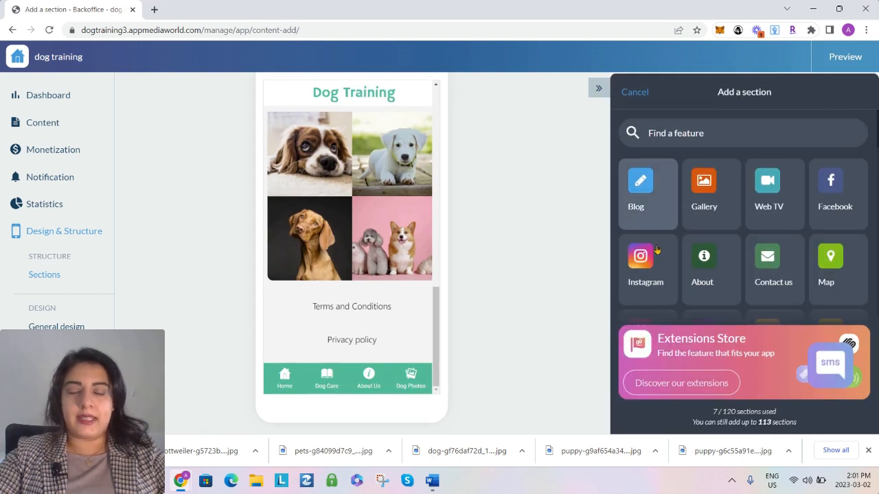
scroll(775, 250, "down", 2)
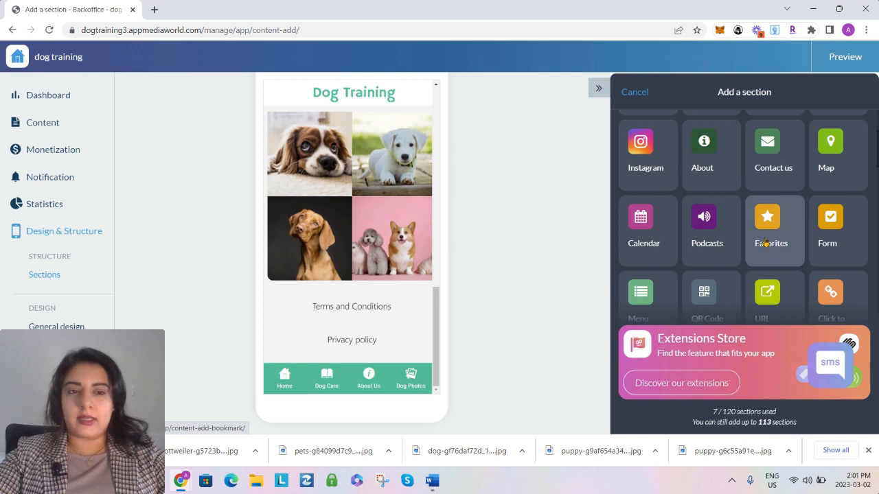
left_click(710, 157)
double_click(673, 132)
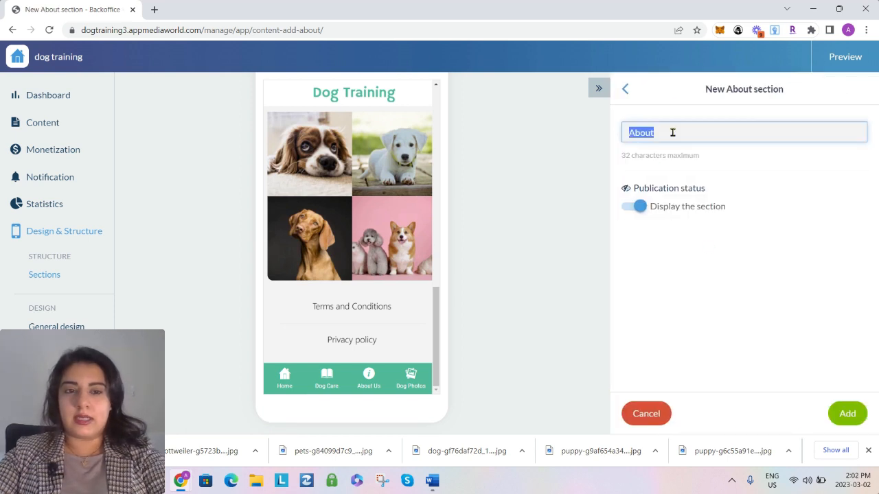
left_click(673, 133)
double_click(672, 129)
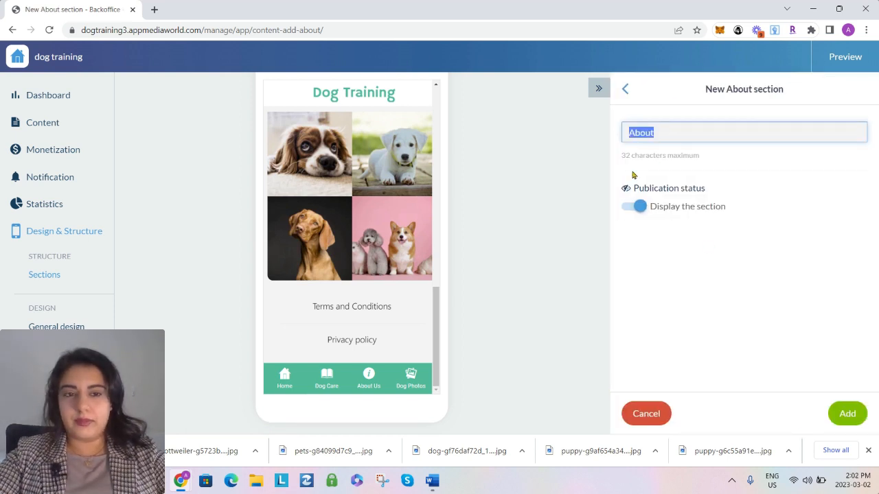
type("Disclaimer")
key("Return")
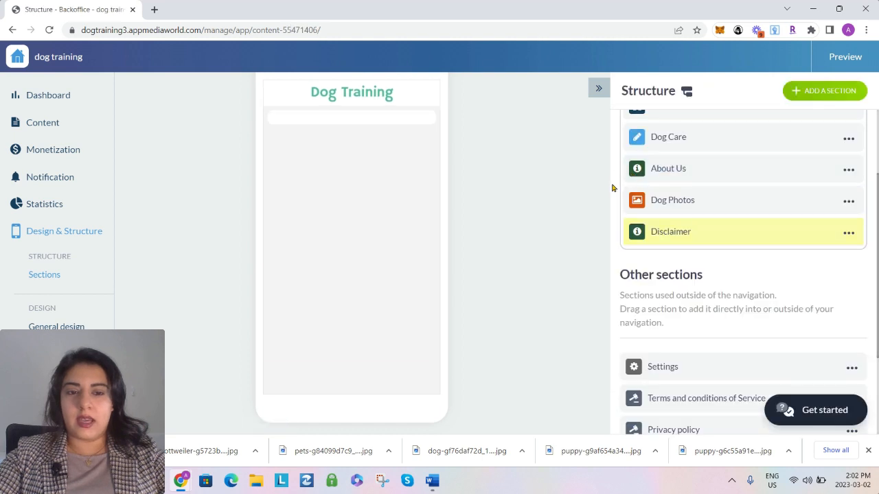
Move the Disclaimer section out of the menu to the start of Other sections and open its content for editing
scroll(683, 222, "down", 2)
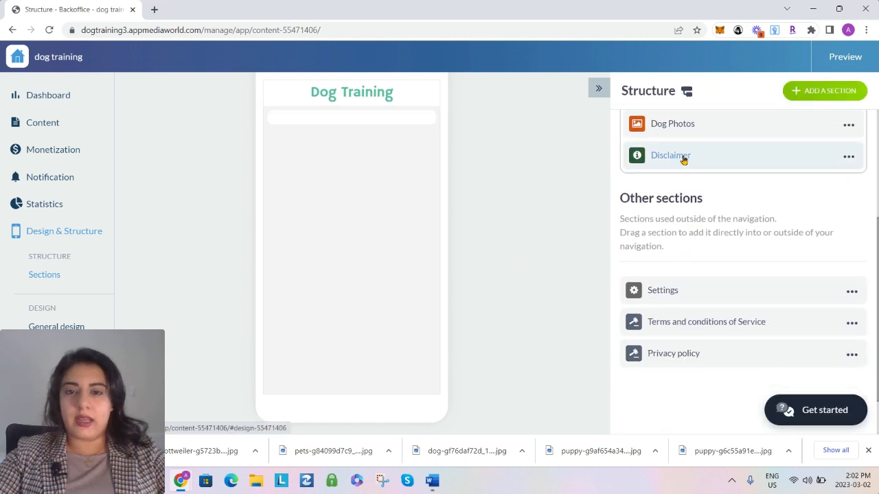
mouse_move(682, 157)
left_mouse_down()
mouse_move(676, 278)
mouse_move(677, 249)
left_mouse_up()
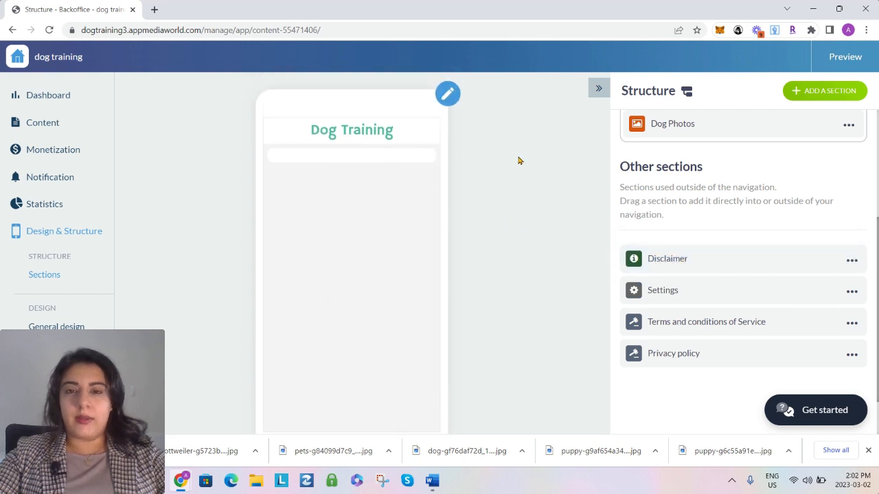
left_click(448, 95)
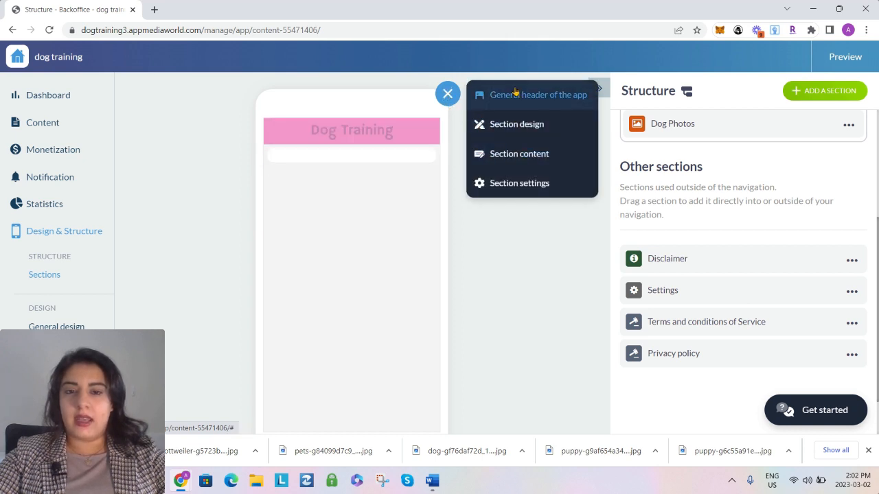
left_click(512, 155)
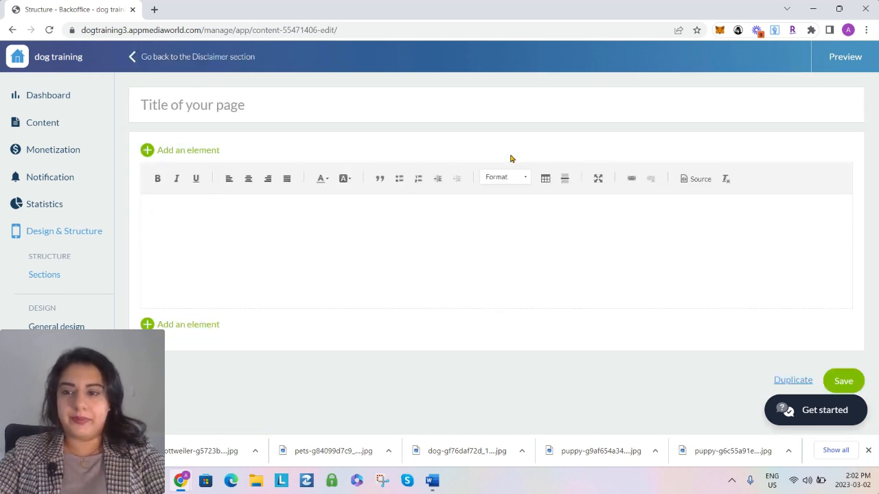
Title the page "Disclaimer", enter "Please note the information contained within this app is for information purposes only." and save it
left_click(366, 223)
left_click(222, 103)
type("Dcliam")
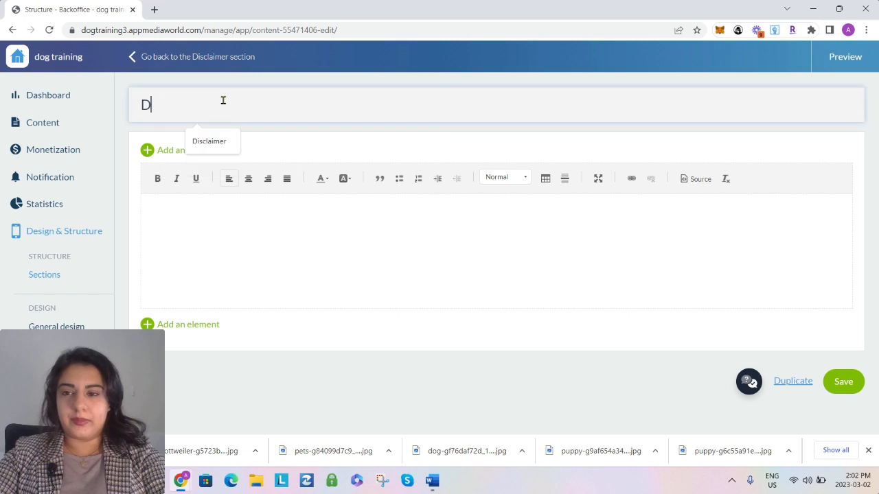
key("BackSpace")
key("BackSpace")
key("BackSpace")
key("BackSpace")
key("BackSpace")
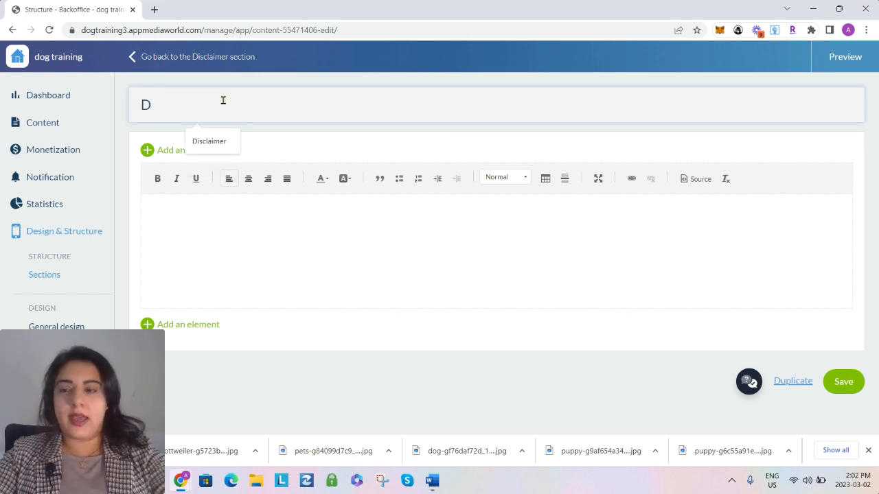
left_click(203, 140)
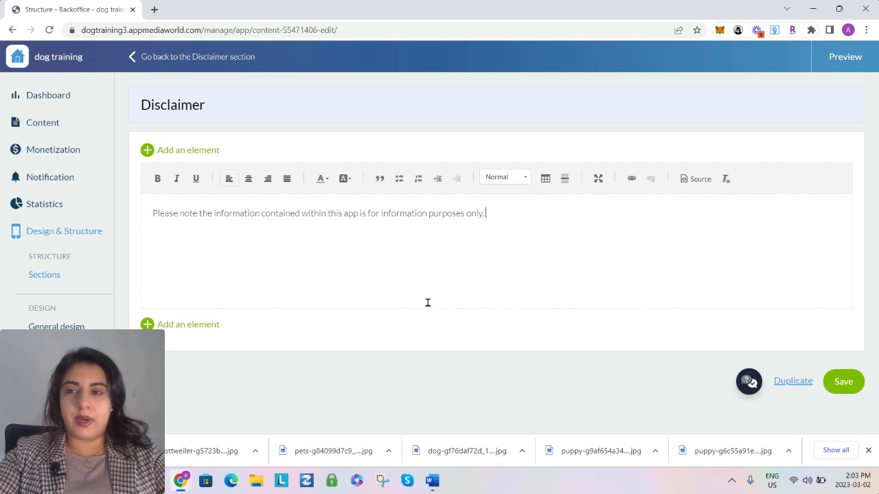
left_click(845, 383)
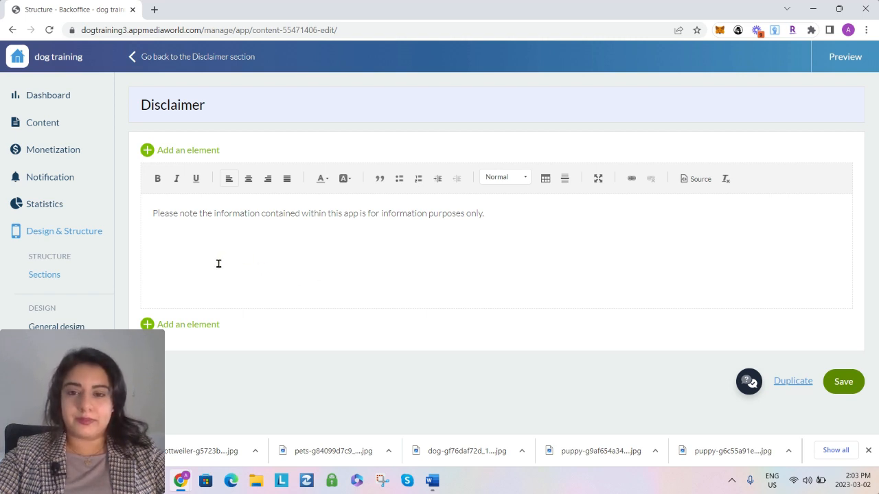
Apply the compact list template with small thumbnails beside the titles to the Dog Care section's list of articles
left_click(163, 59)
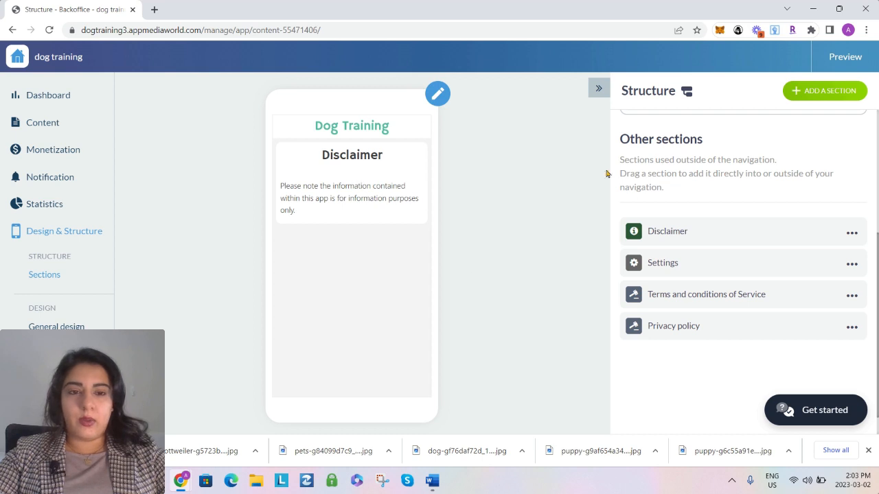
scroll(649, 220, "up", 3)
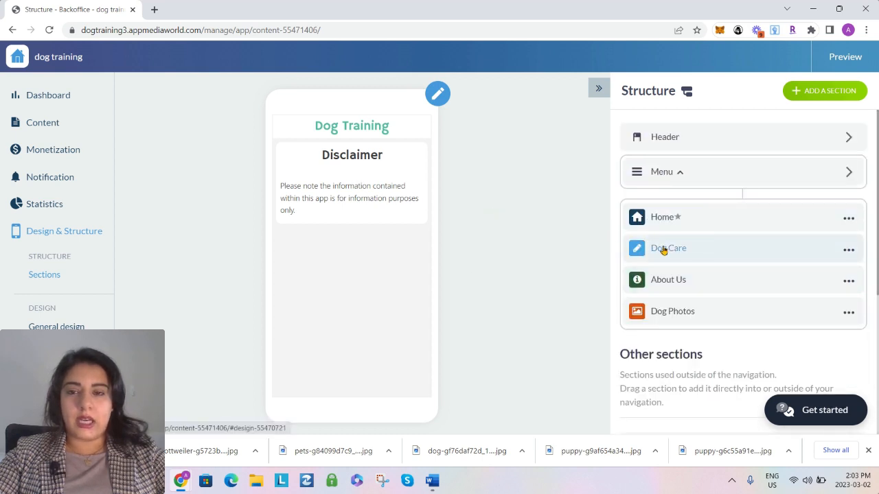
left_click(705, 250)
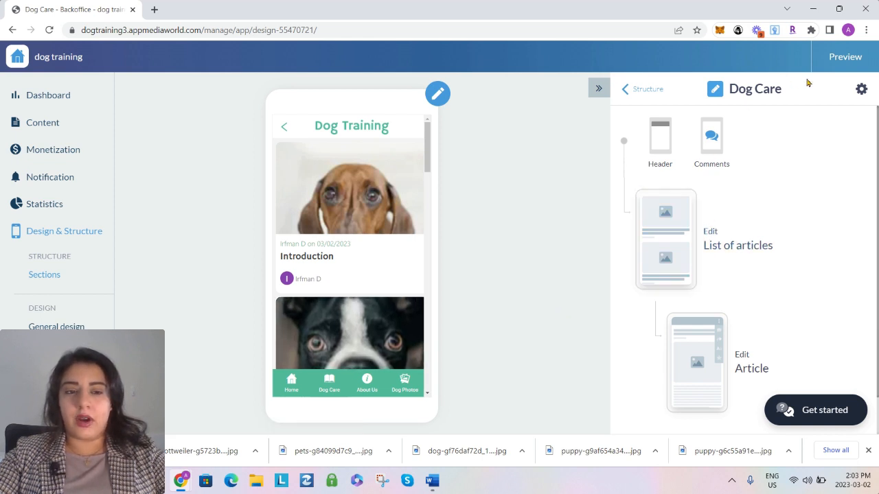
left_click(727, 253)
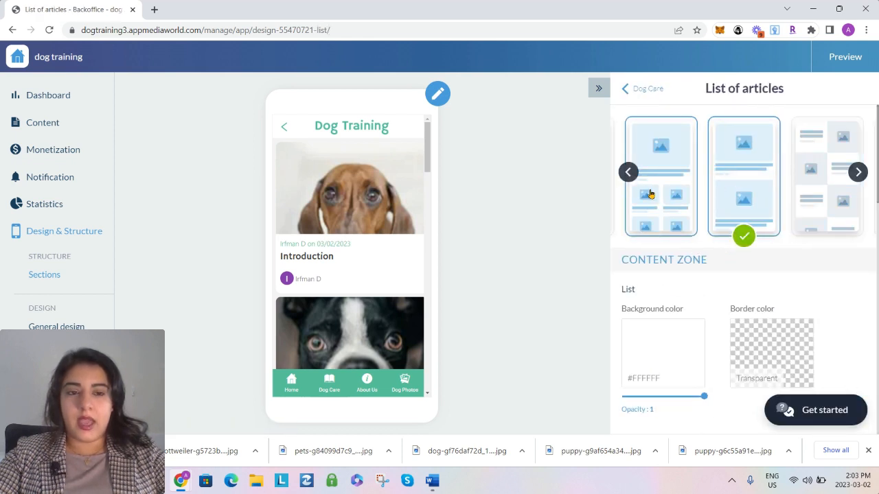
left_click(628, 178)
left_click(627, 173)
left_click(628, 172)
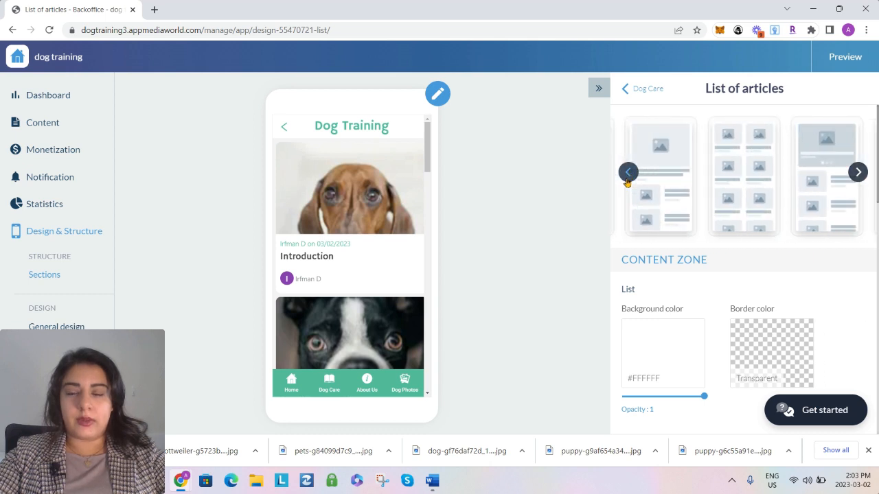
left_click(628, 172)
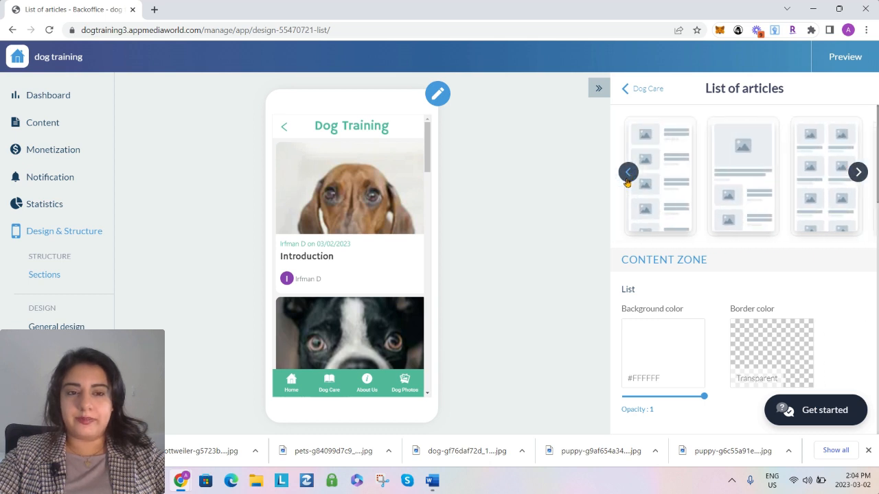
left_click(662, 219)
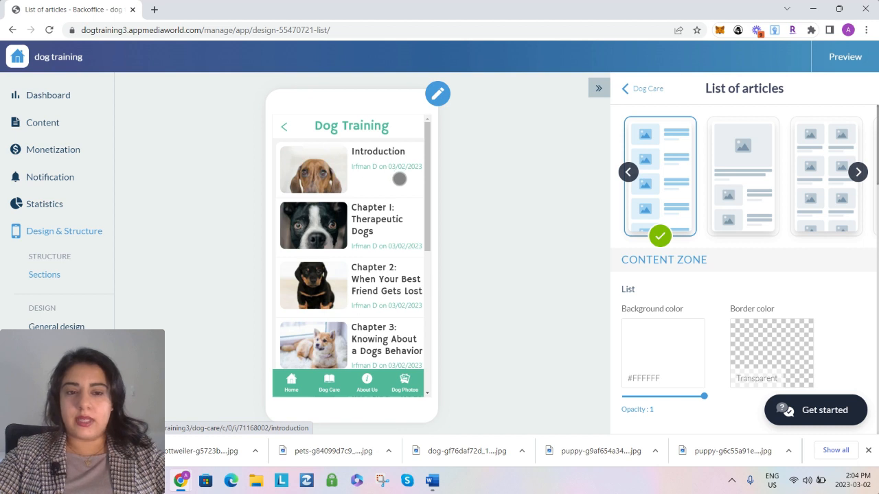
Hide the Info line in the article list, set the title font size to 20px and return to the Dog Care section
scroll(677, 310, "down", 3)
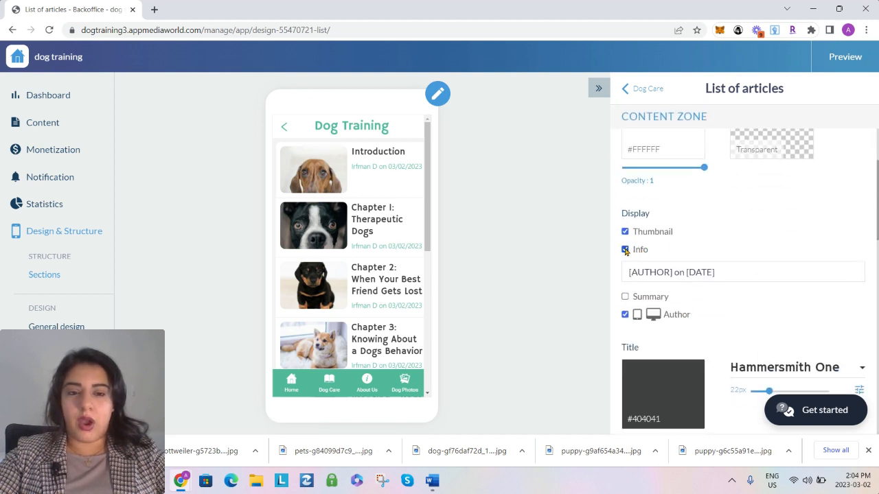
left_click(626, 250)
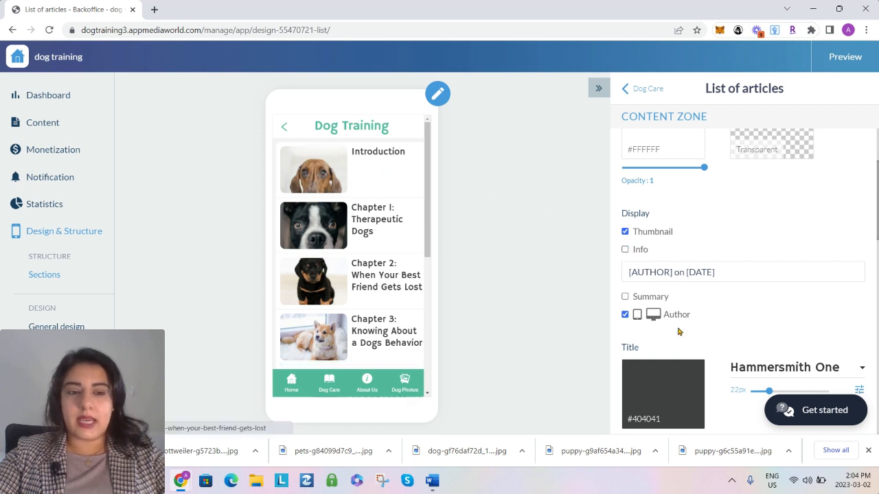
scroll(357, 269, "down", 3)
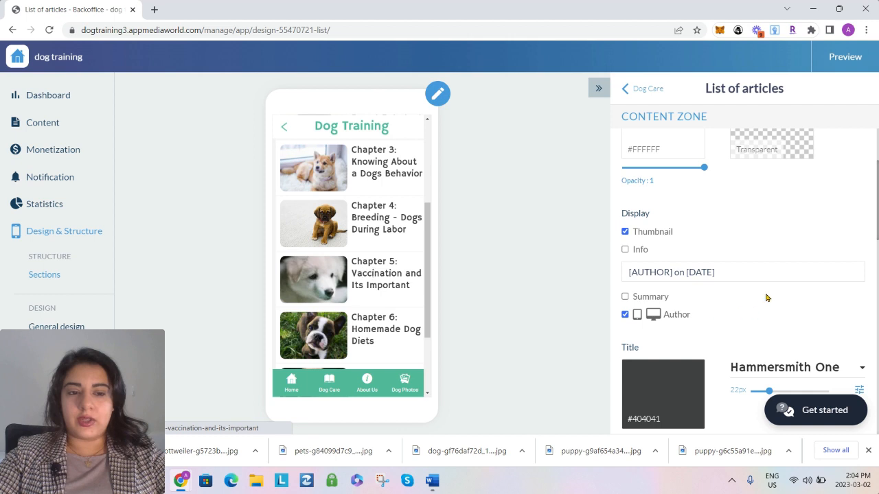
scroll(762, 296, "down", 2)
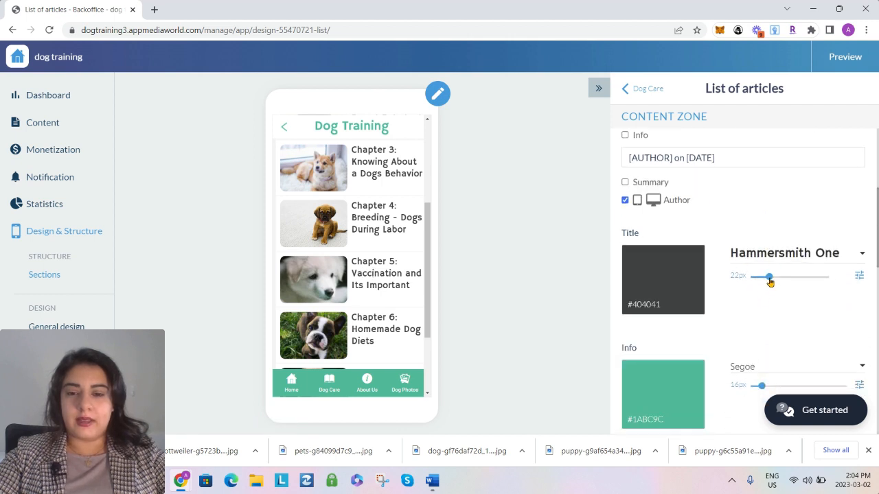
left_click_drag(771, 282, 766, 282)
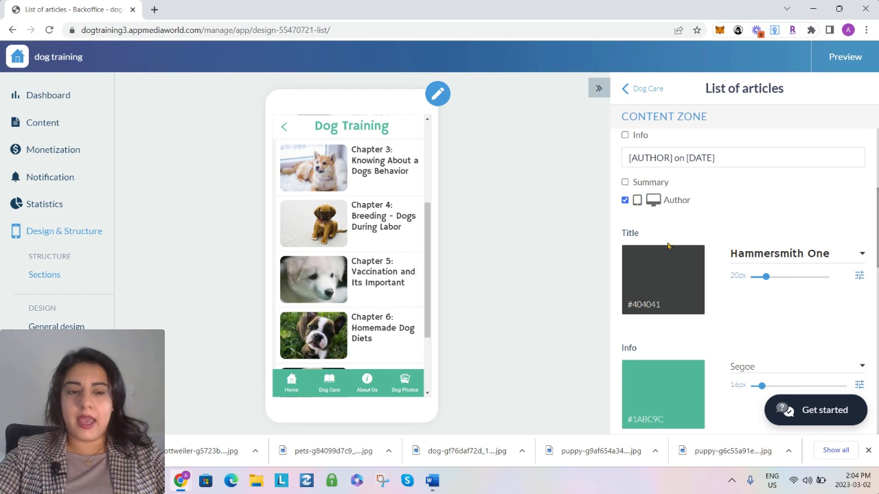
scroll(667, 246, "up", 4)
left_click(638, 93)
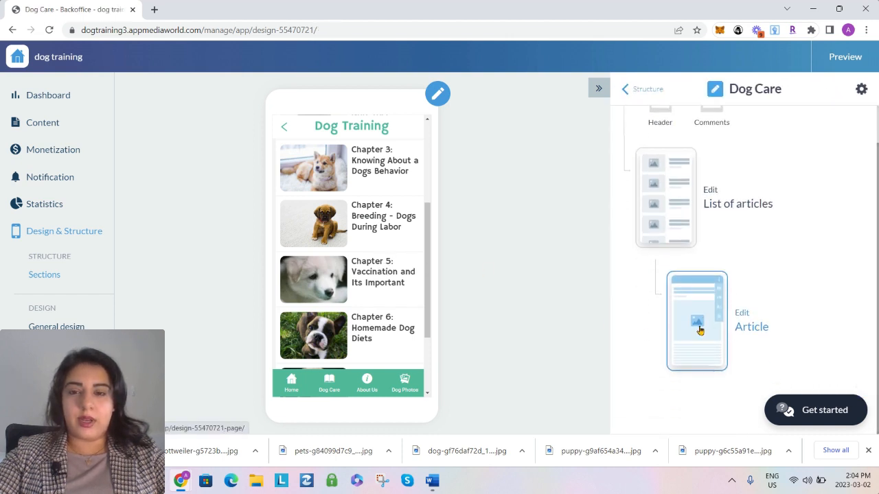
Remove the "Written on [DATE]" and [AUTHOR] blocks from the Dog Care article template's HTML code and apply the change
left_click(699, 330)
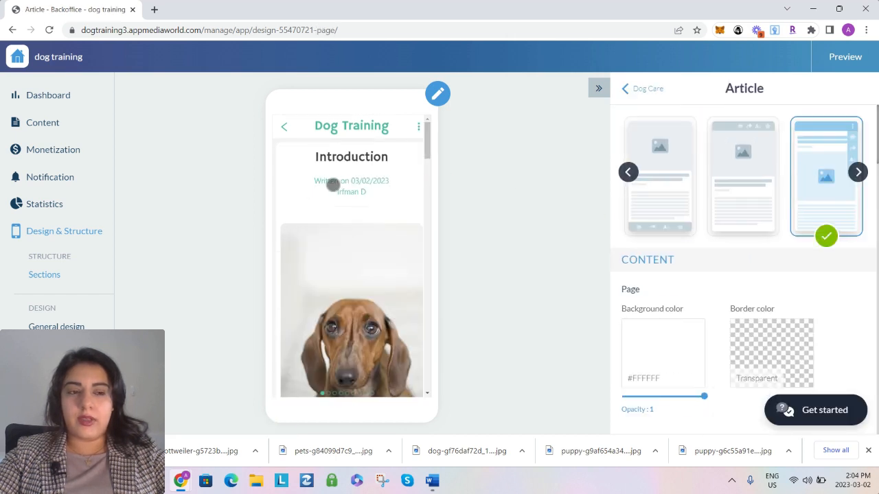
scroll(720, 332, "down", 1)
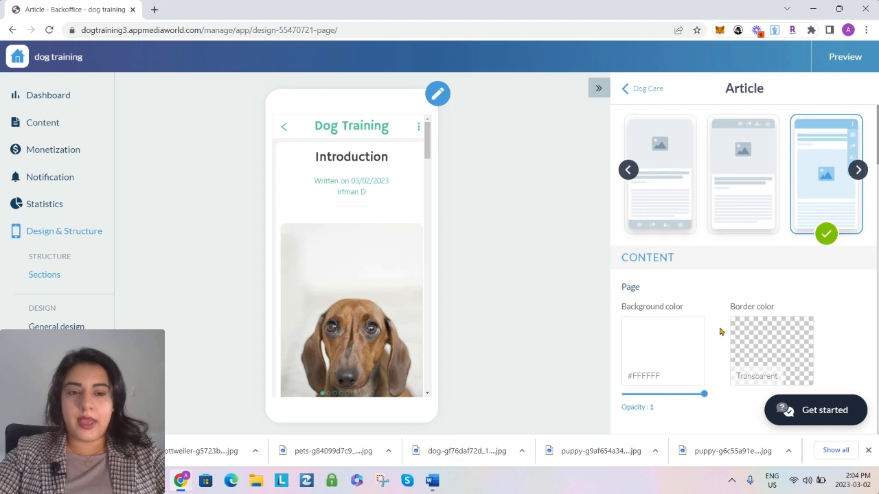
scroll(721, 331, "down", 15)
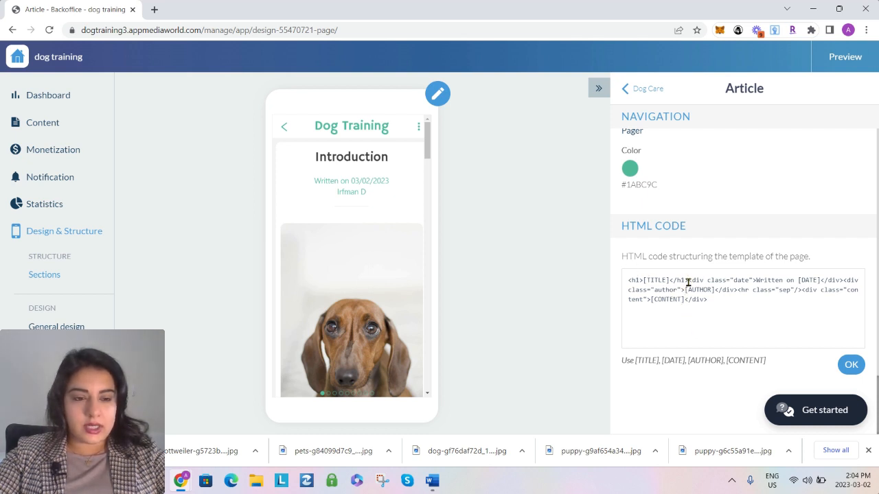
left_click_drag(688, 283, 736, 292)
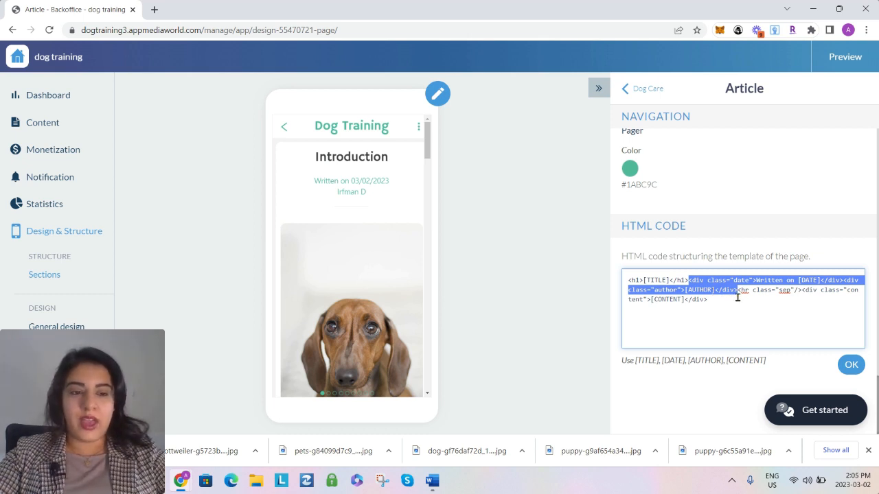
key("BackSpace")
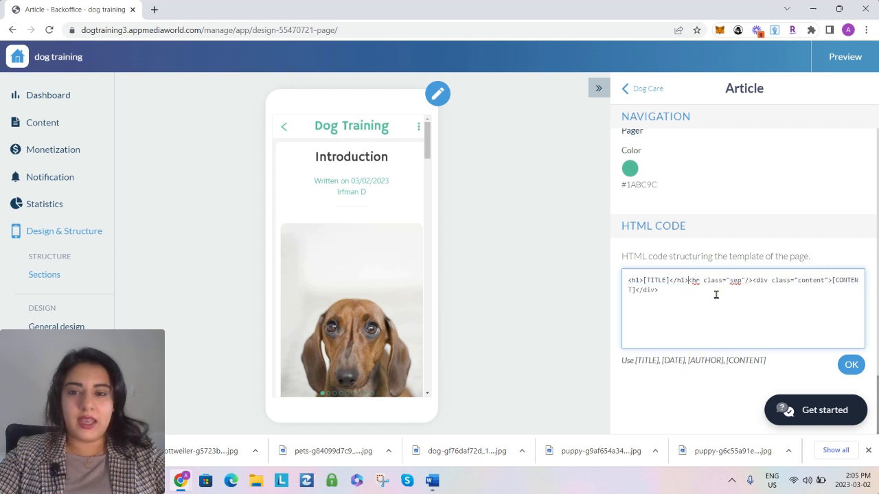
left_click(849, 365)
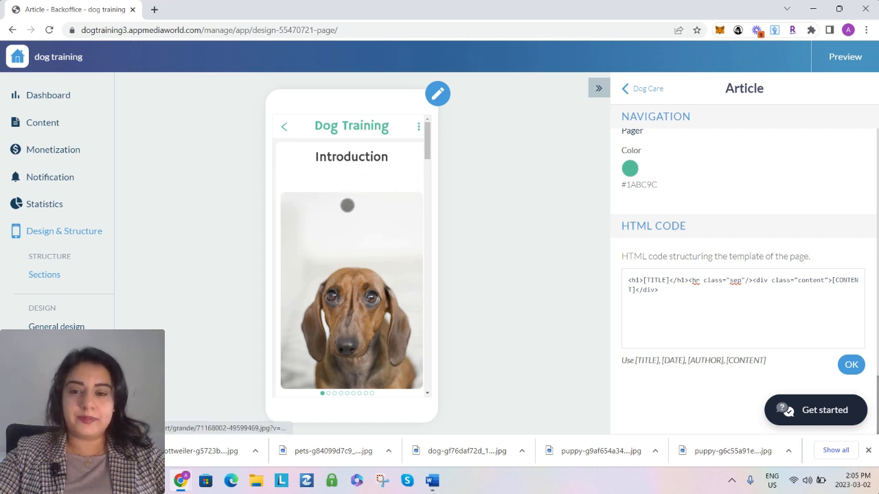
Examine the Introduction and Chapter 1 articles in the app preview to check their page layout
scroll(353, 256, "down", 2)
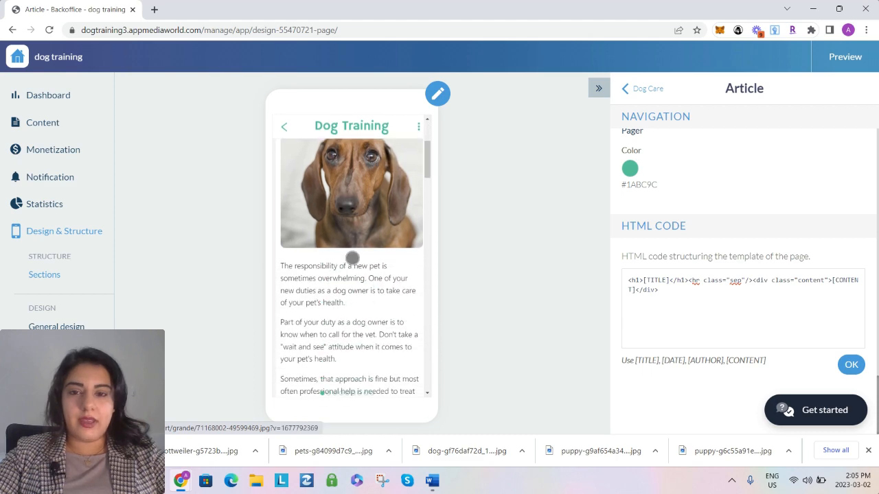
scroll(351, 258, "down", 2)
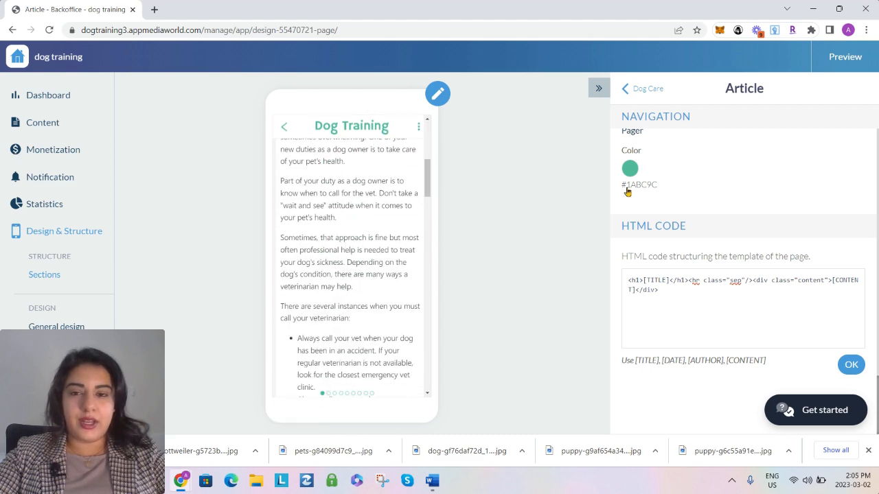
scroll(364, 229, "up", 4)
left_click(645, 89)
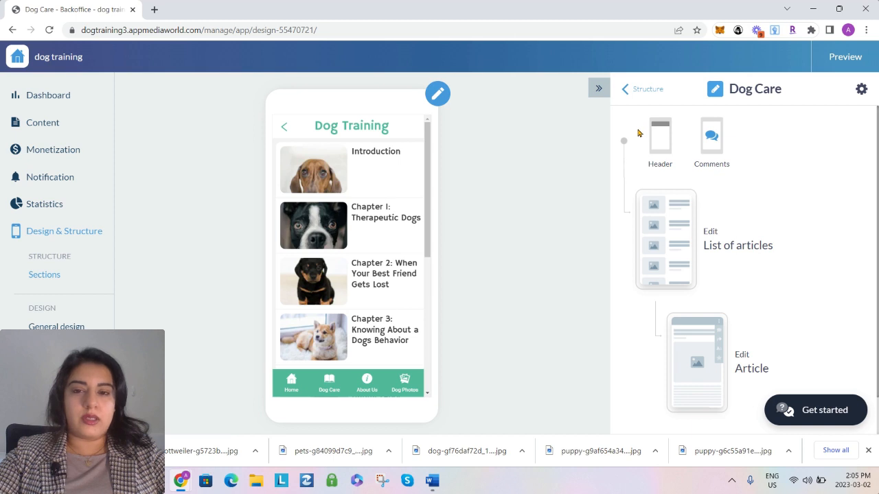
left_click(379, 173)
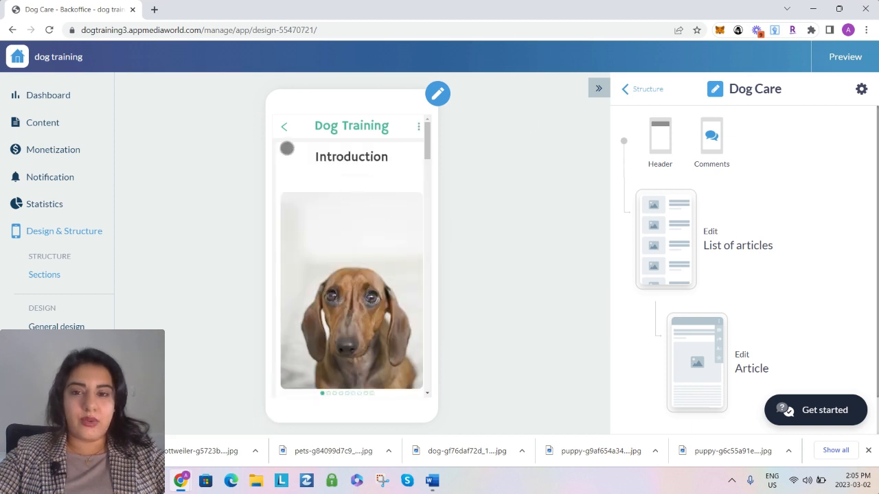
left_click(285, 127)
left_click(347, 172)
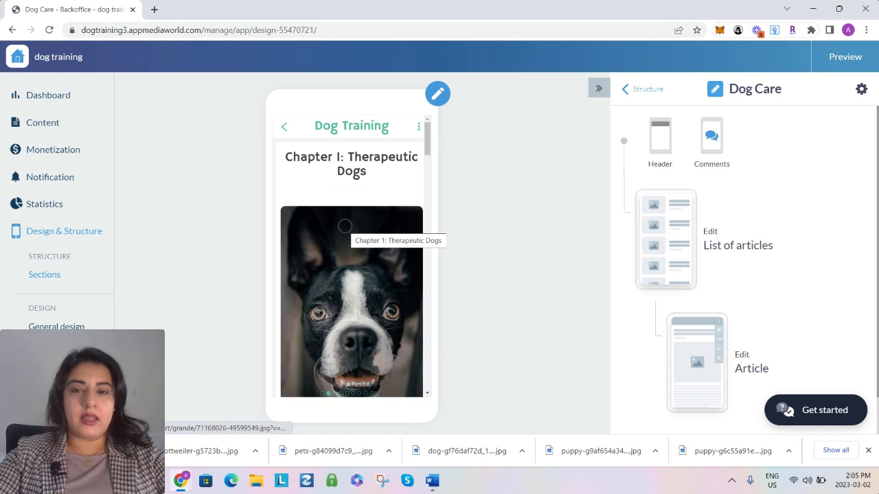
left_click(284, 127)
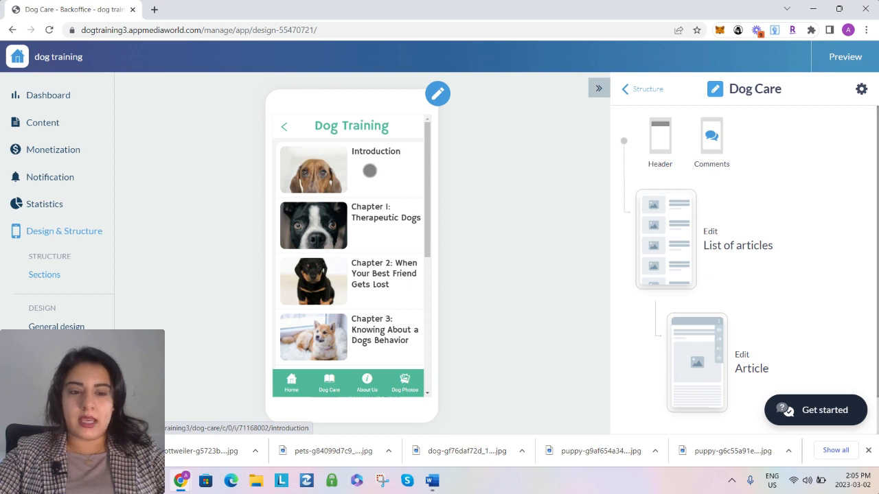
left_click(370, 170)
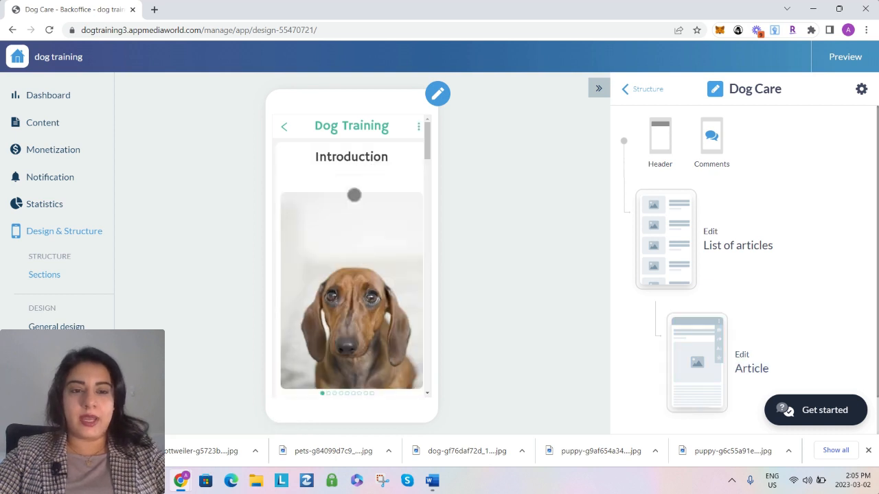
Switch the Dog Care article page to the template with a full-width image above the title and actions below the text, and preview the Introduction article
left_click(701, 367)
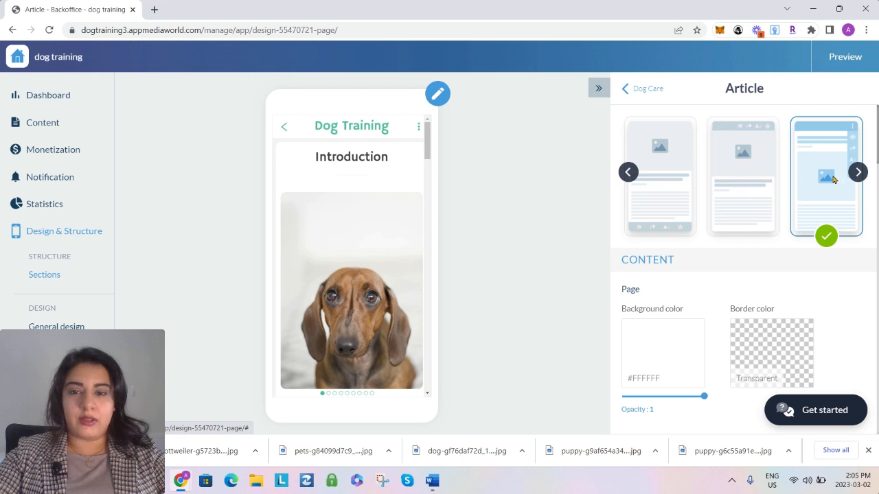
left_click(671, 207)
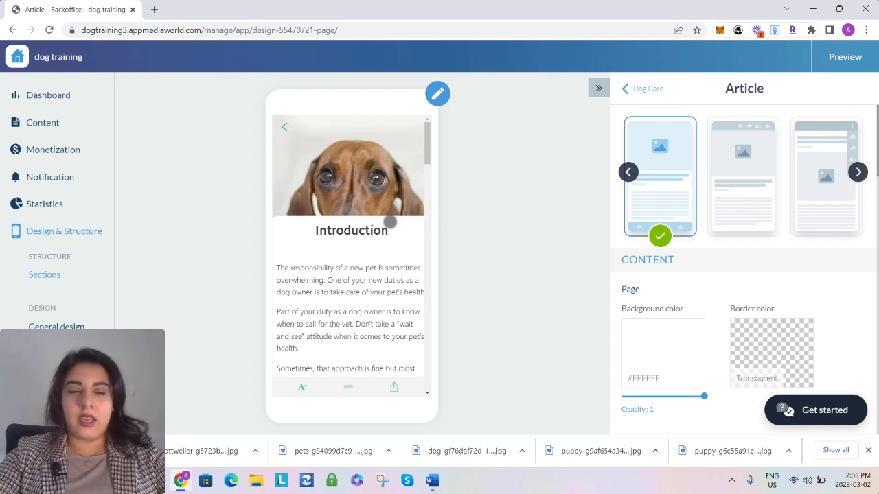
left_click(816, 190)
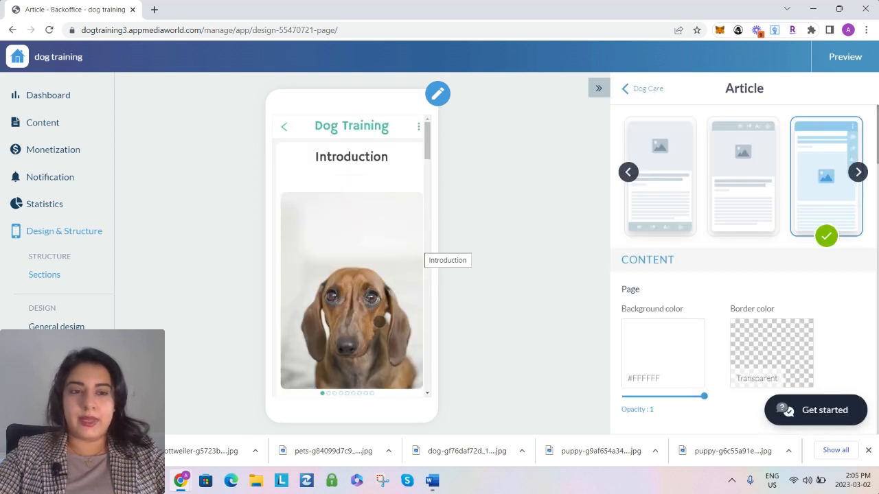
left_click(651, 198)
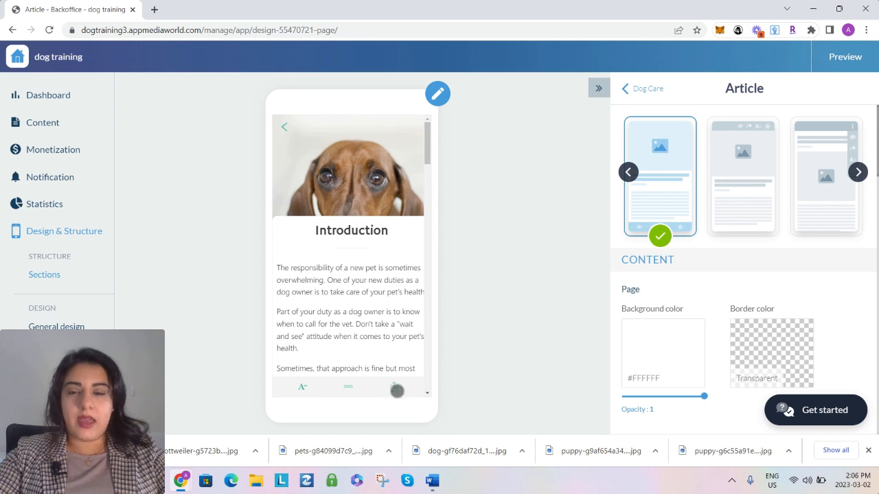
left_click(643, 89)
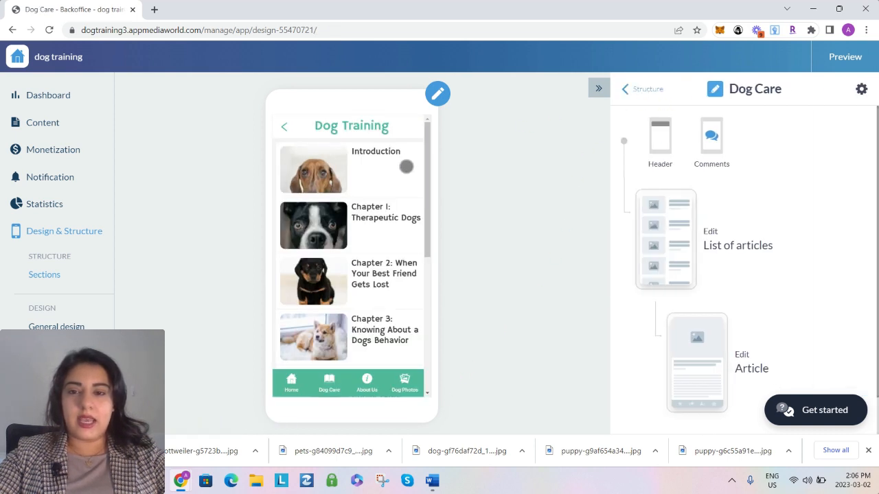
left_click(384, 170)
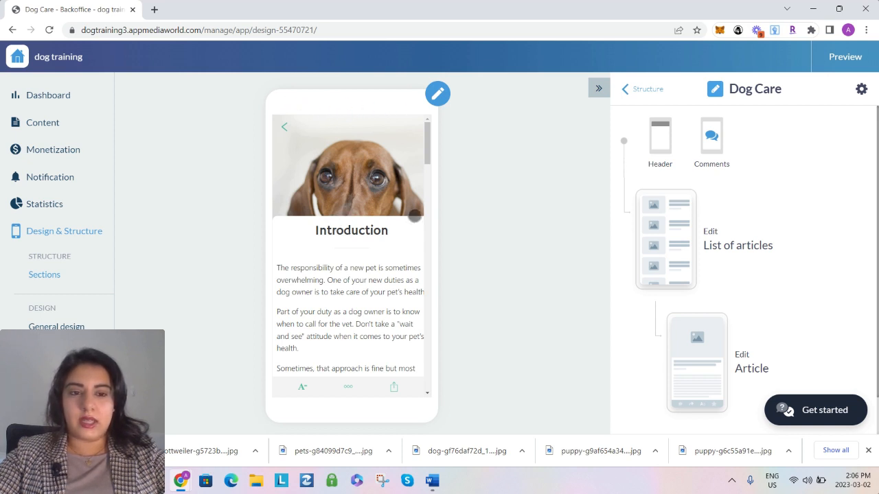
Return to the app structure and review the menu sections and the other sections
left_click(628, 91)
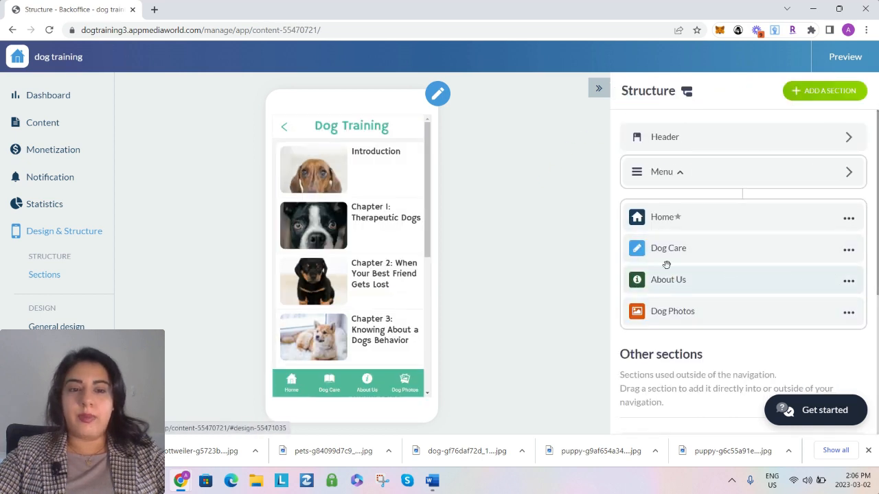
scroll(677, 249, "down", 4)
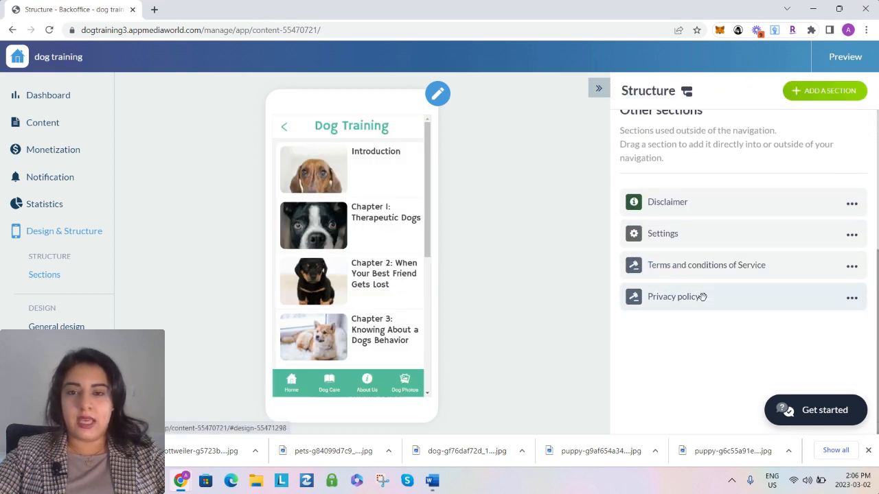
scroll(702, 296, "up", 4)
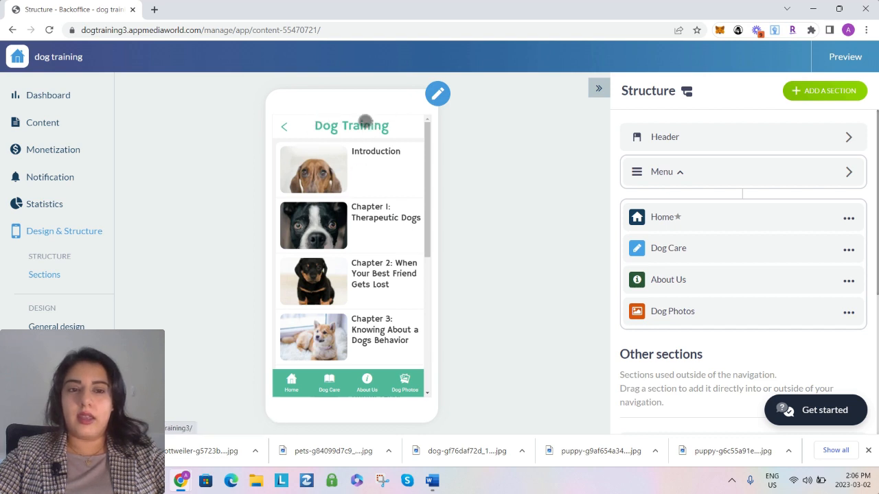
Set the header title of the Dog Care section to "Dog Care"
left_click(663, 253)
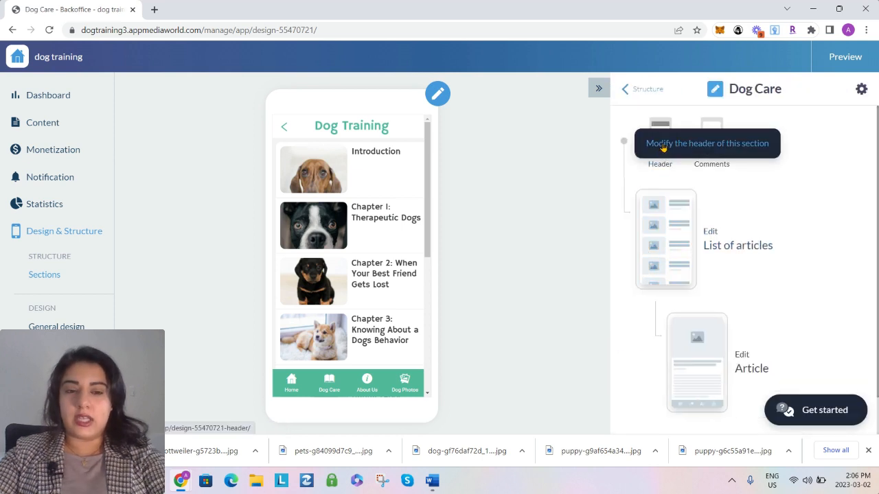
left_click(662, 147)
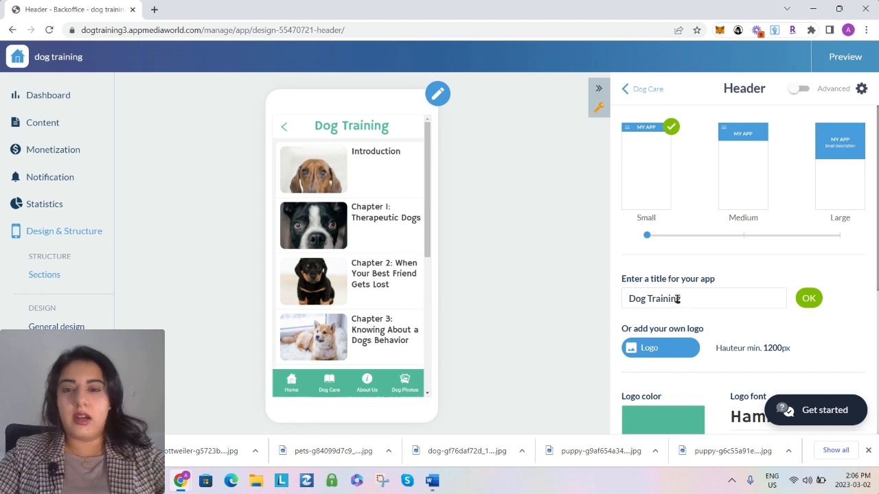
triple_click(677, 299)
type("Dog Care")
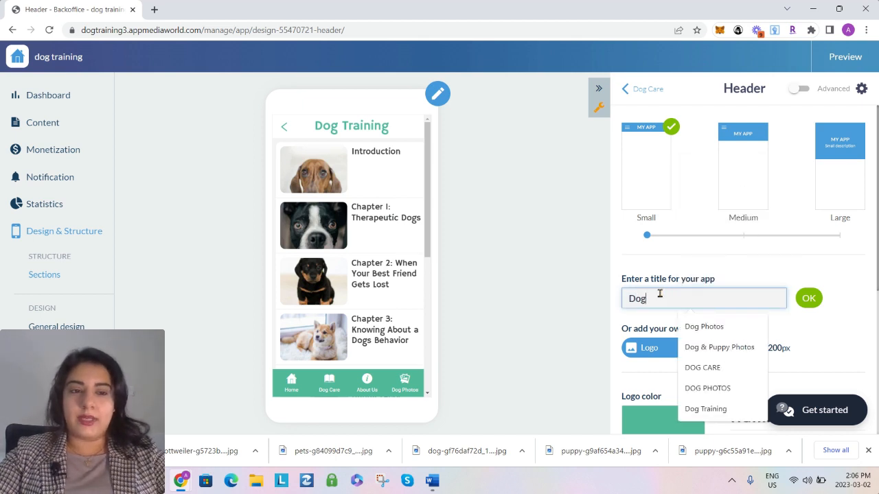
key("Return")
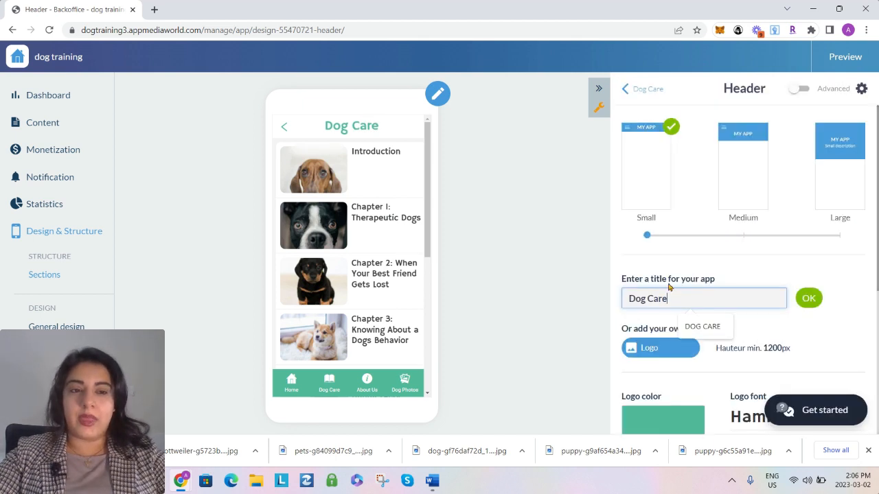
Reduce the Dog Care header's logo font size to 25px and return to the app structure
scroll(758, 291, "down", 3)
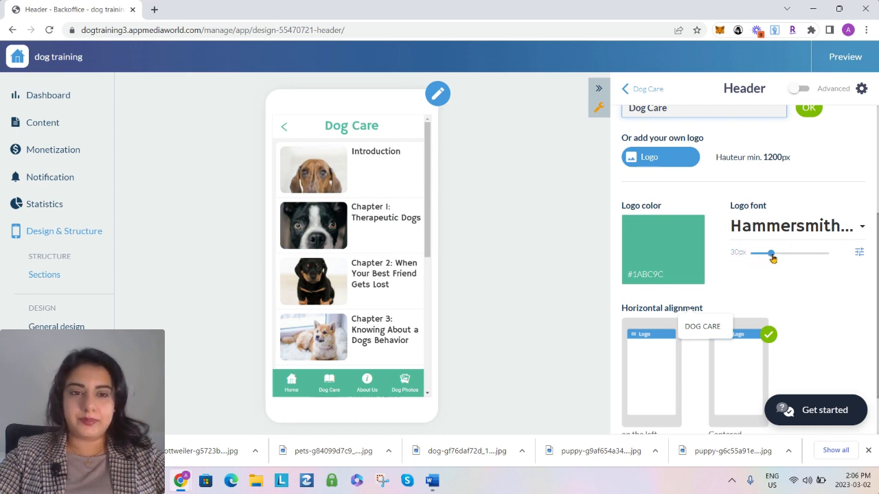
left_click_drag(771, 254, 765, 256)
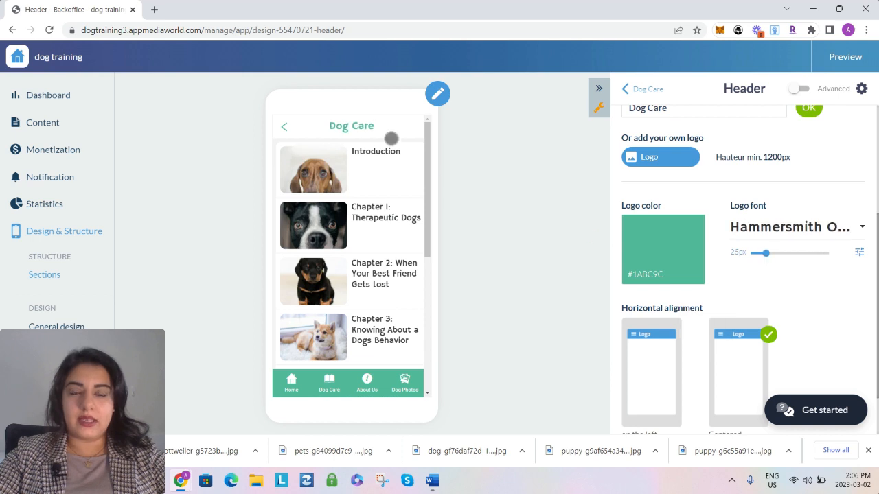
left_click(633, 89)
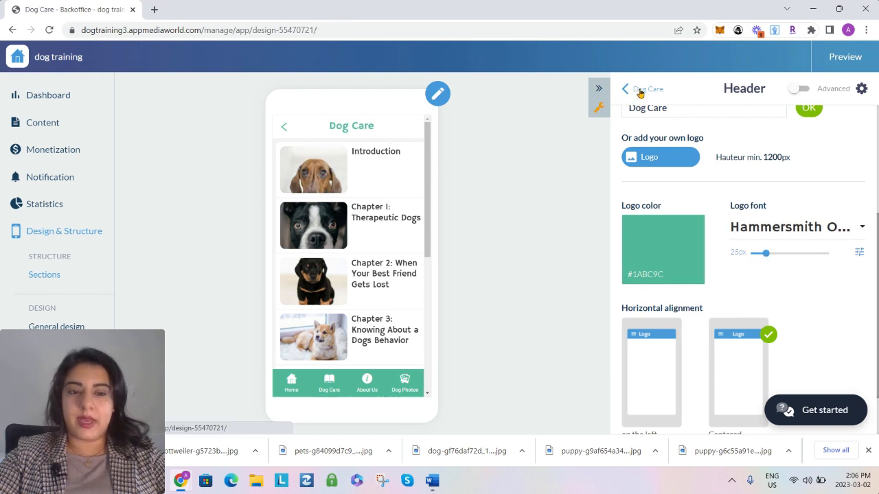
left_click(630, 92)
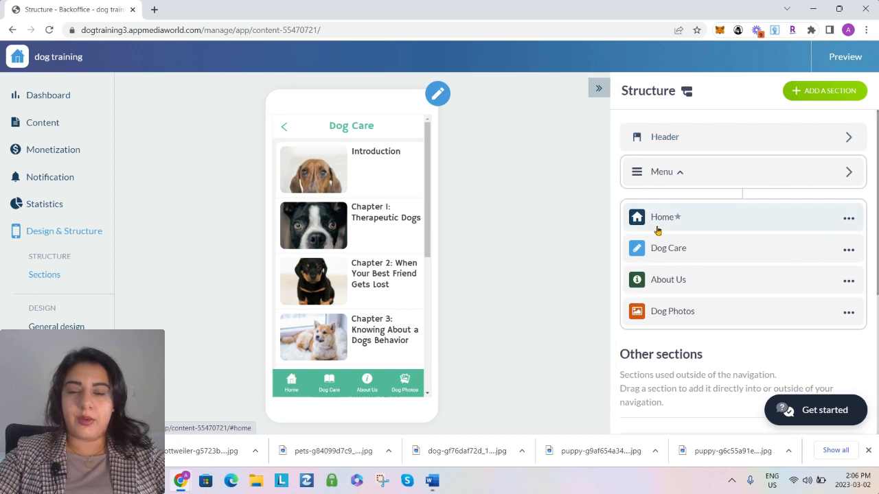
Check the About Us section's page, and set the header title of the Dog Photos section to "Dog Photos"
left_click(672, 284)
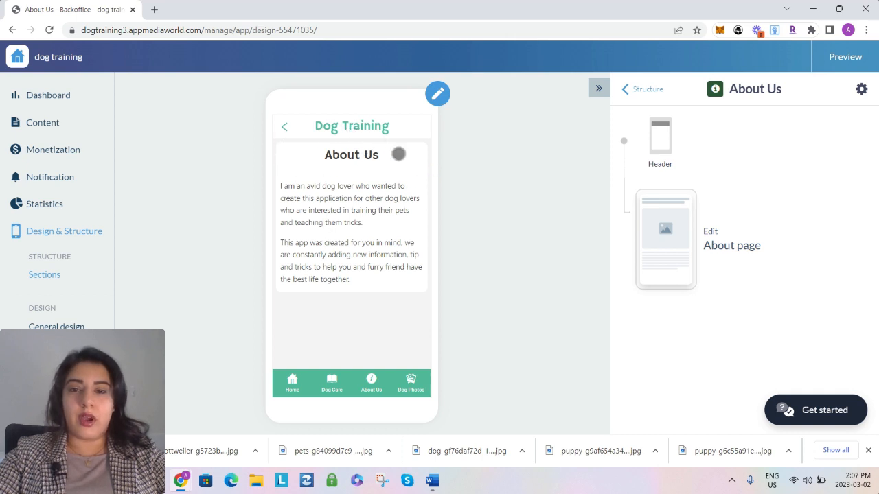
left_click(647, 88)
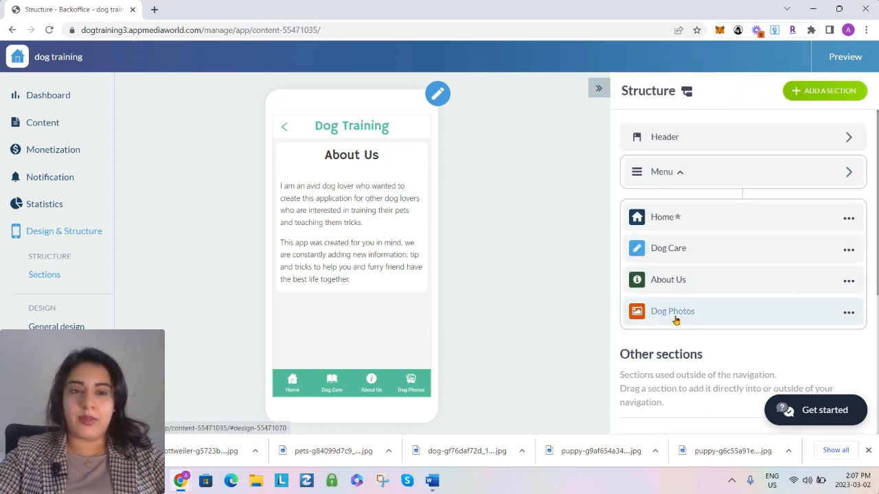
left_click(673, 313)
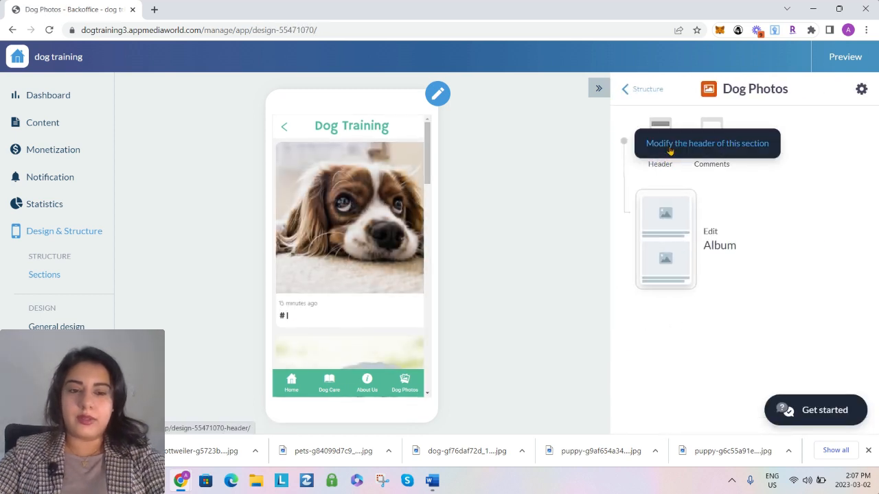
left_click(670, 151)
left_click(665, 300)
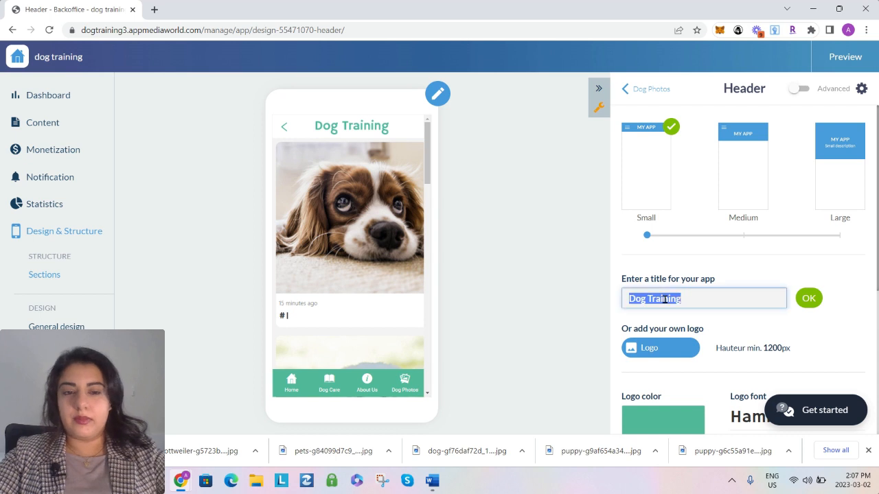
type("Dog Phot")
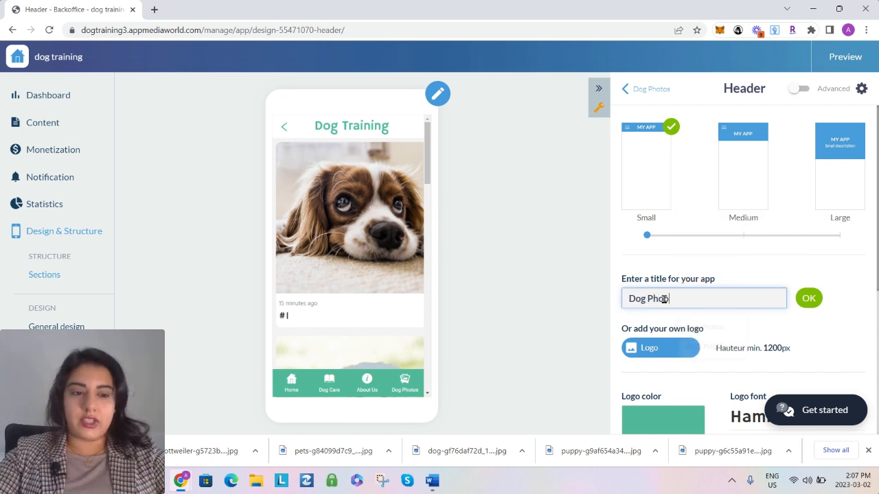
type("os")
Reduce the Dog Photos header's logo font size to 25px, apply the header title, and return to the app structure
scroll(744, 320, "down", 1)
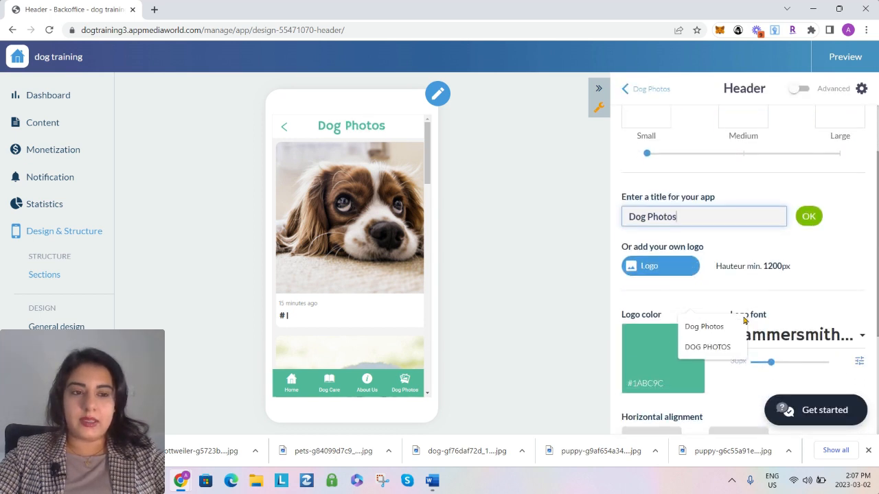
scroll(743, 320, "down", 1)
left_click_drag(770, 330, 765, 332)
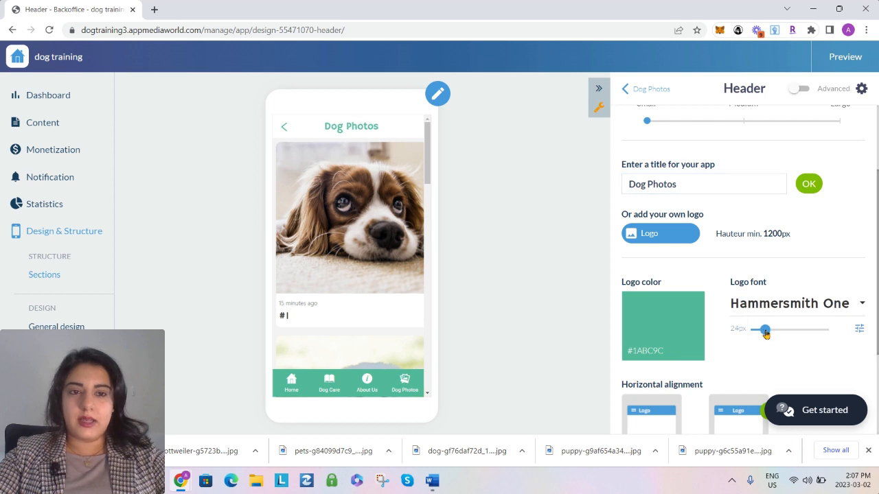
left_click(809, 183)
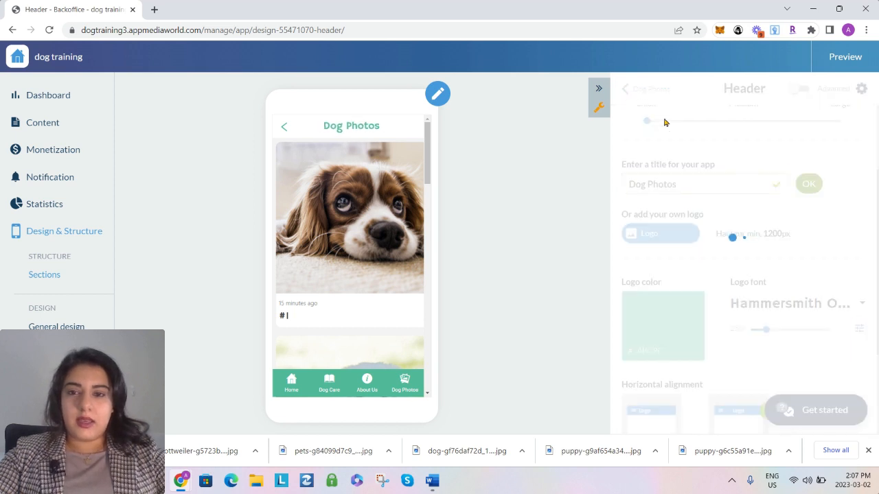
left_click(626, 89)
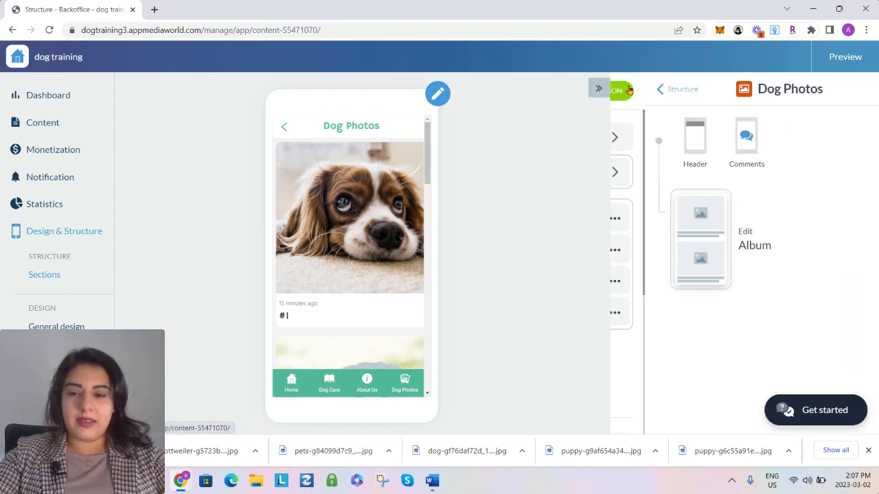
Go back to the home page in the app preview and examine its Dog Care list, Dog Photos grid and footer links
left_click(282, 126)
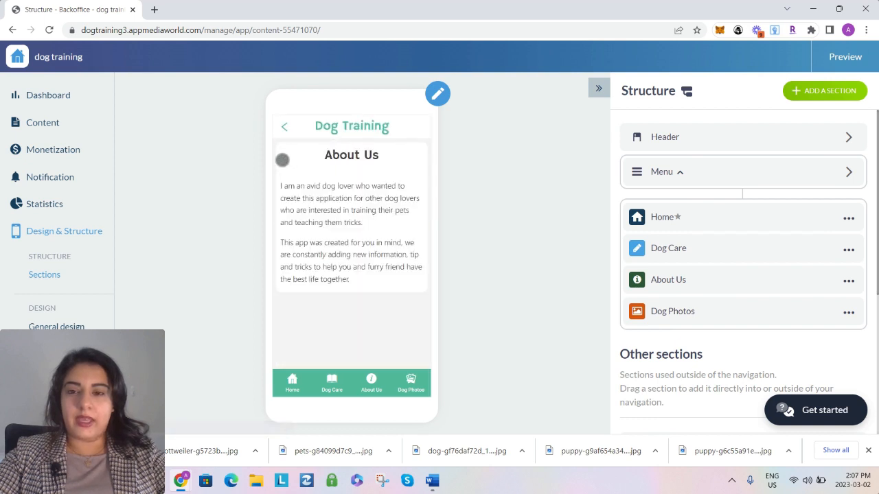
left_click(284, 123)
left_click(291, 377)
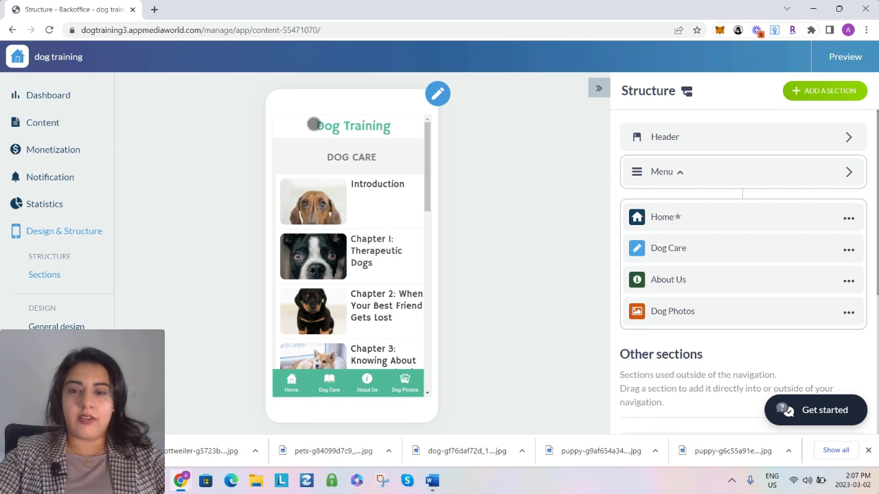
scroll(378, 239, "down", 3)
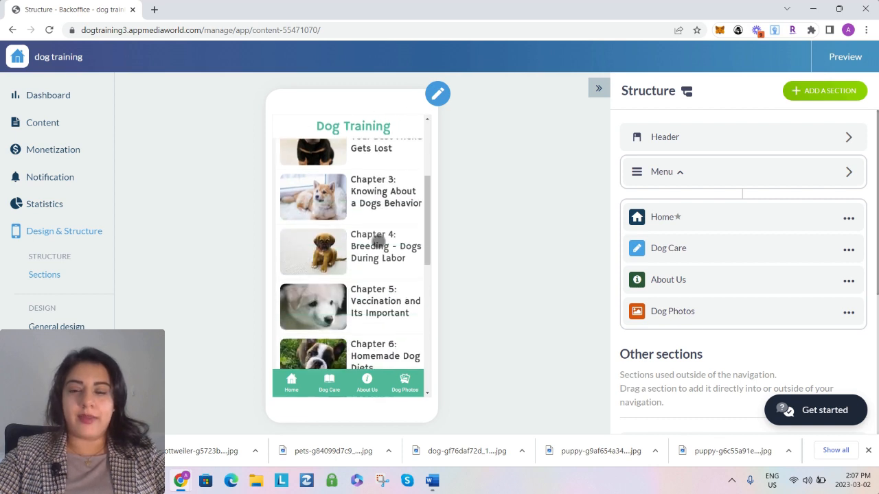
scroll(378, 239, "down", 5)
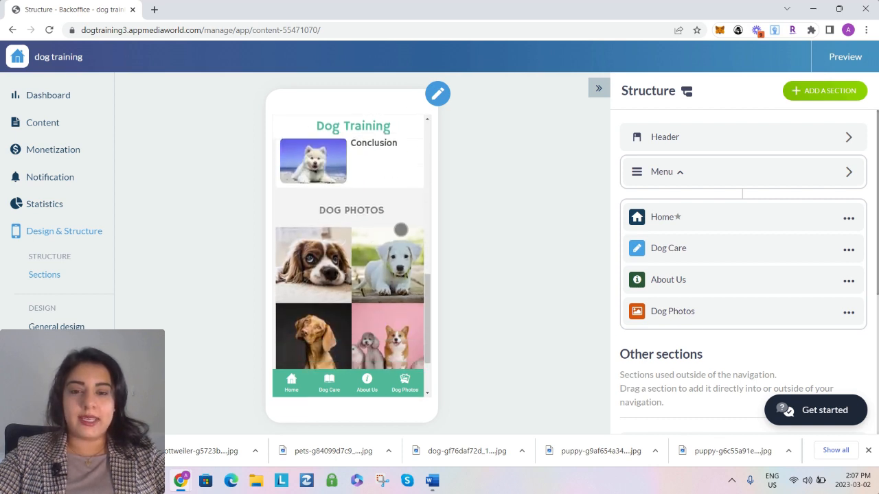
scroll(401, 230, "down", 4)
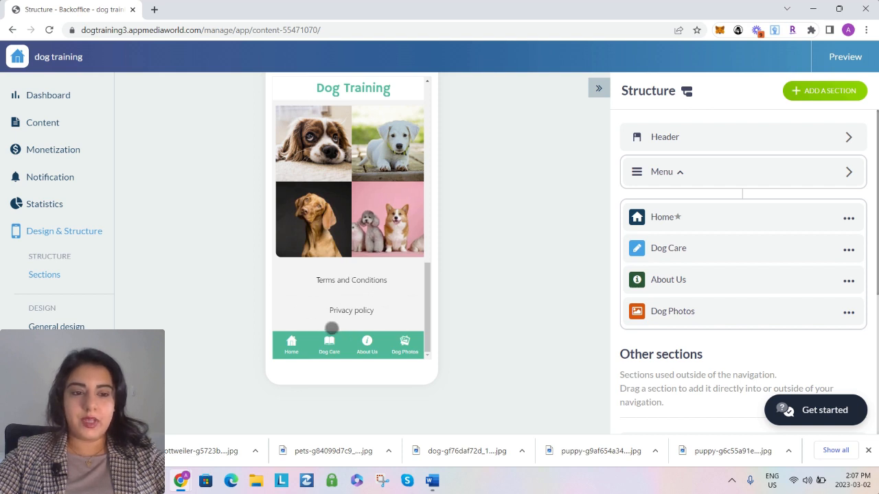
Add a third link to the Home page's Link widget that leads to the Disclaimer section
left_click(663, 219)
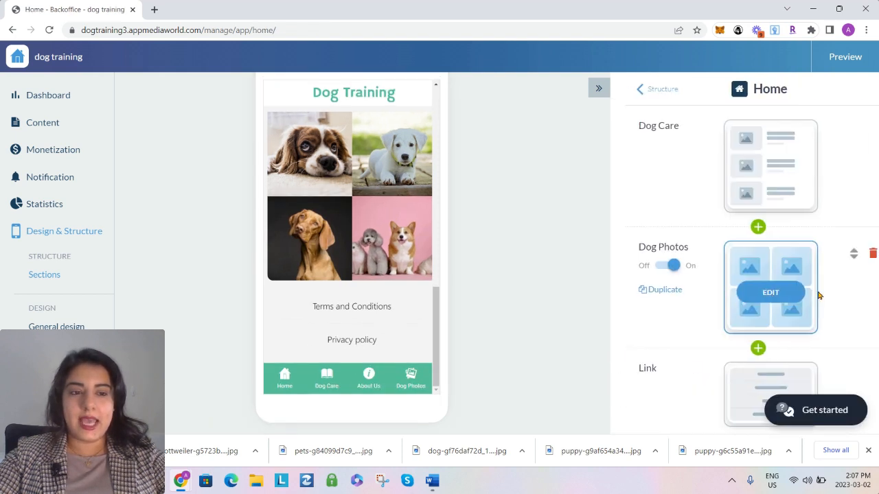
scroll(818, 296, "down", 2)
left_click(756, 320)
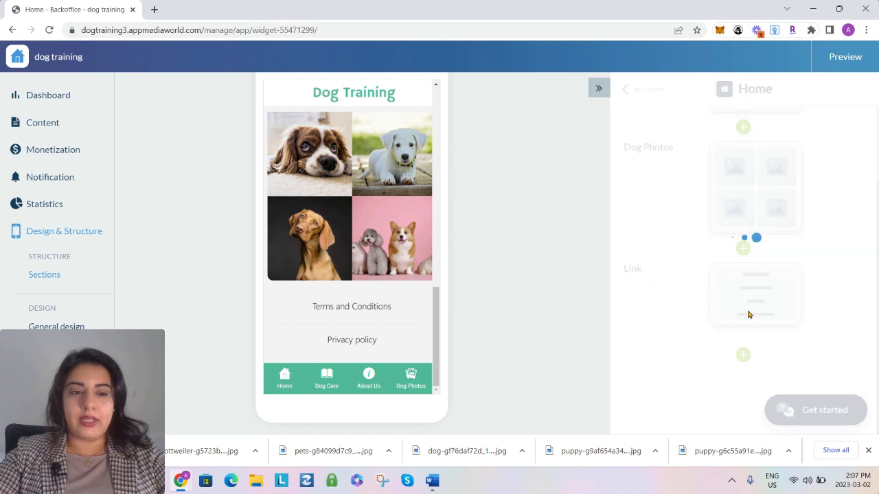
scroll(707, 302, "down", 5)
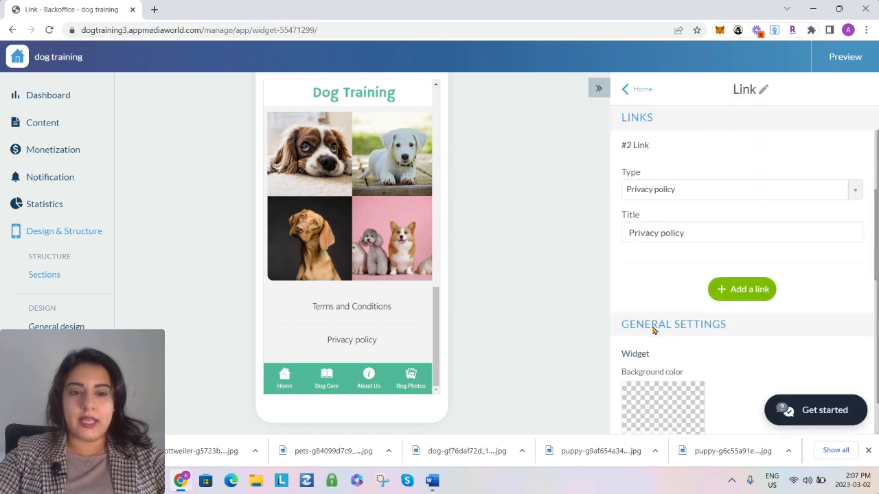
left_click(726, 296)
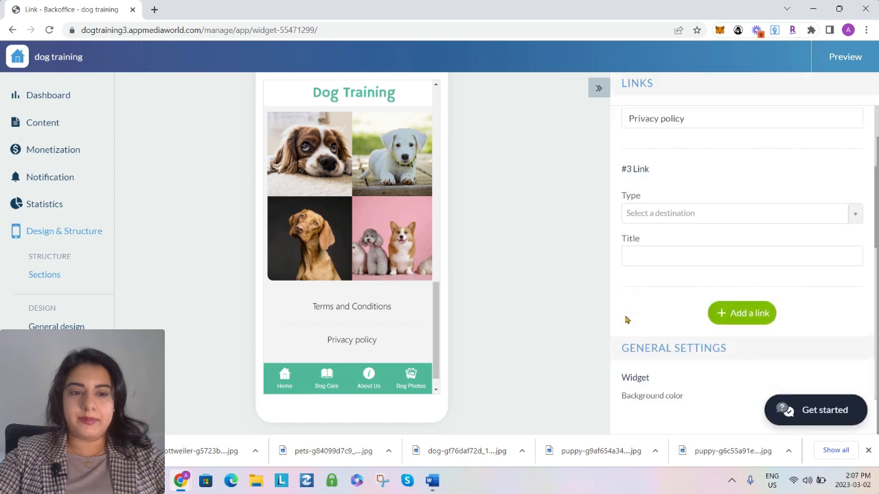
left_click(663, 168)
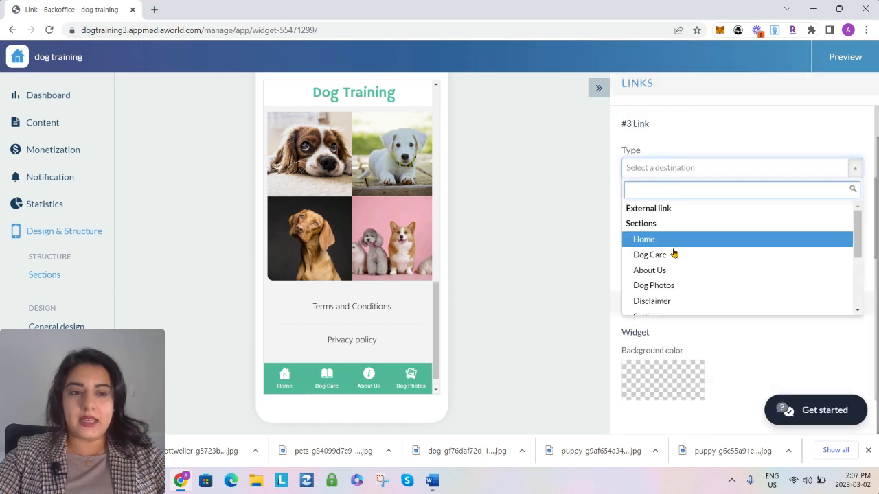
left_click(667, 302)
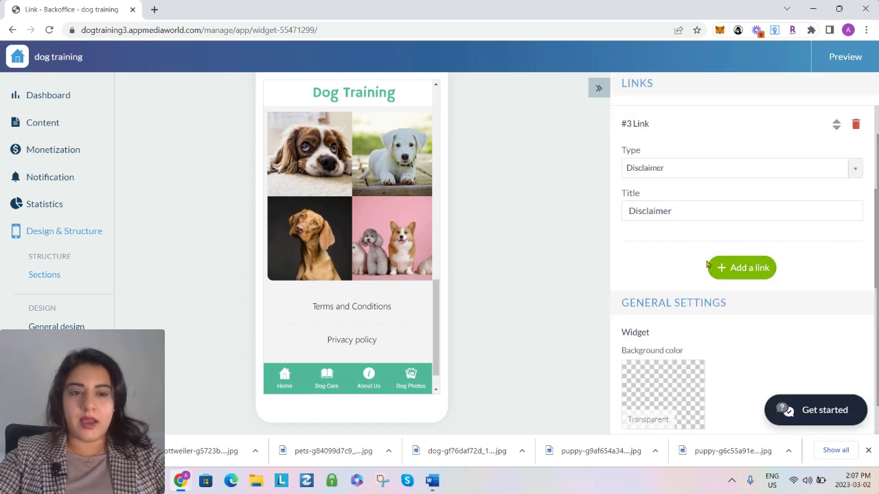
Add a fourth link to the Link widget with the About Us section as its destination
left_click(735, 272)
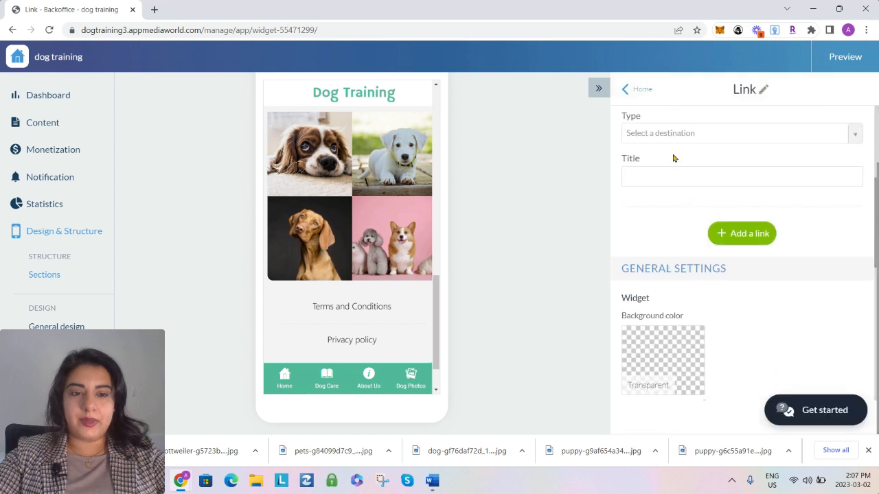
left_click(673, 140)
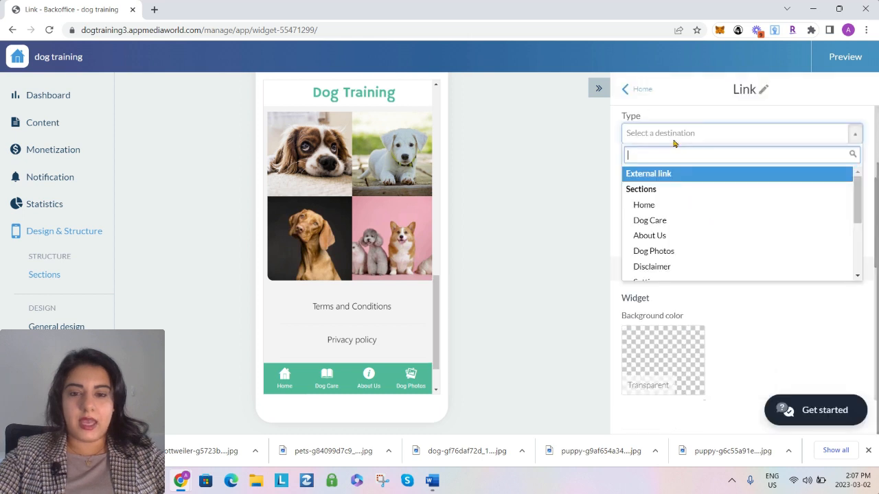
left_click(665, 235)
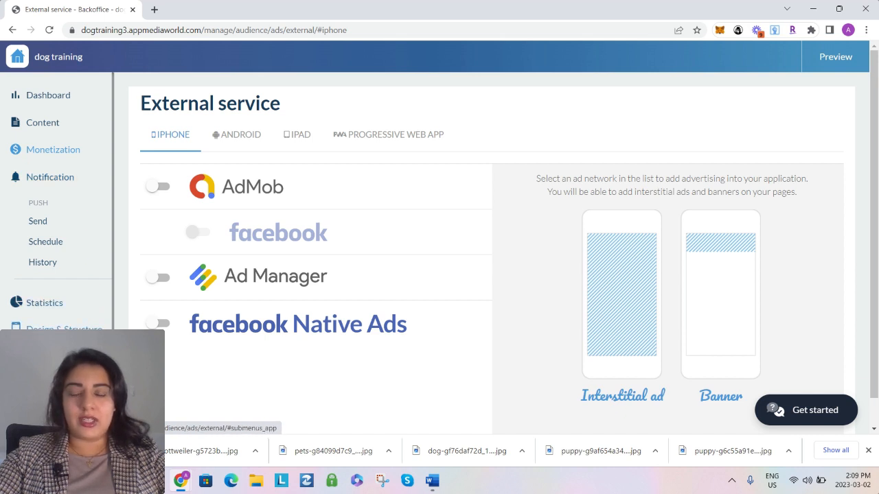
Open the app icon settings in the general design and examine the custom icon upload options for iOS, Android and PWA
left_click(64, 330)
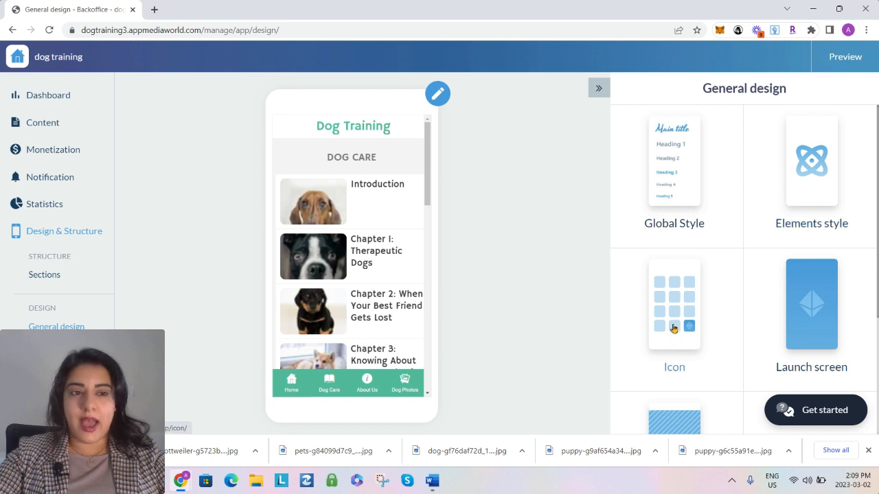
left_click(673, 328)
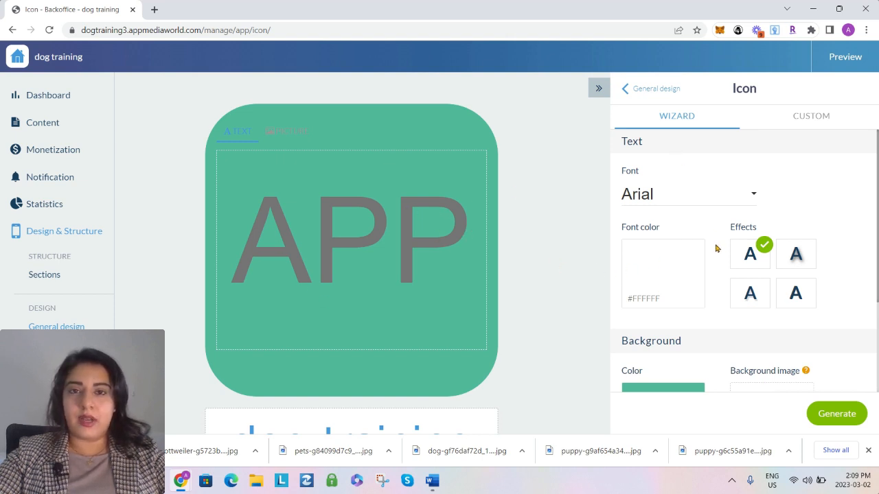
left_click(812, 129)
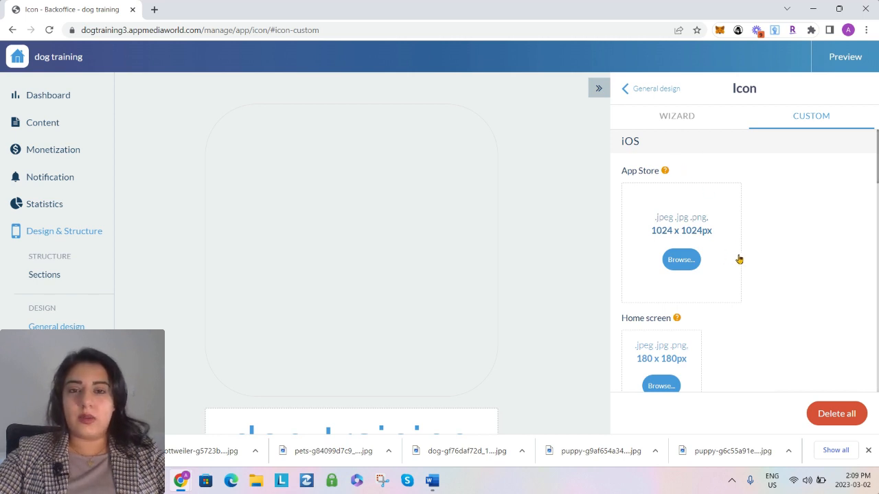
scroll(740, 261, "down", 6)
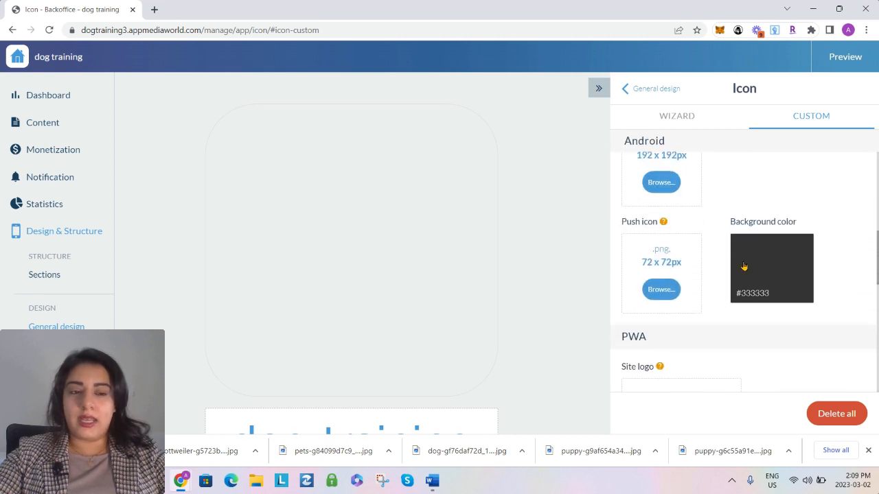
Set the Dog Training image from the Dog-Health folder as the icon wizard's background image and generate the icon without the APP text
scroll(696, 286, "down", 2)
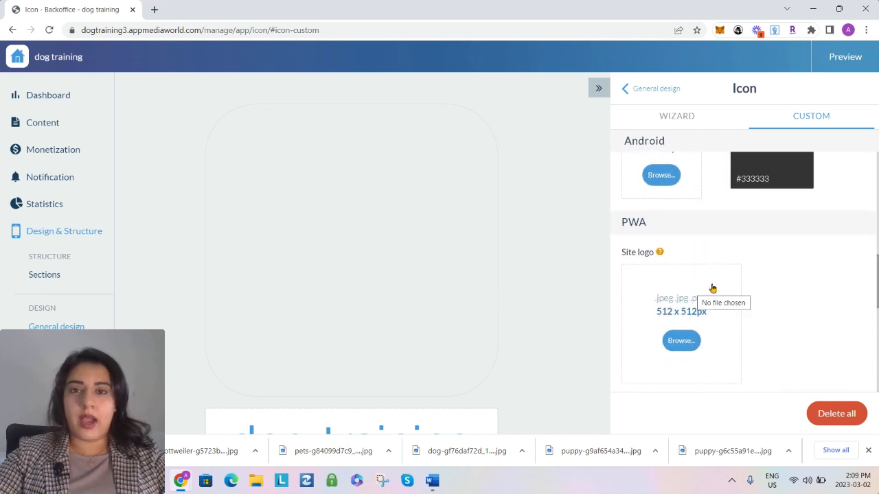
scroll(713, 289, "up", 8)
left_click(693, 118)
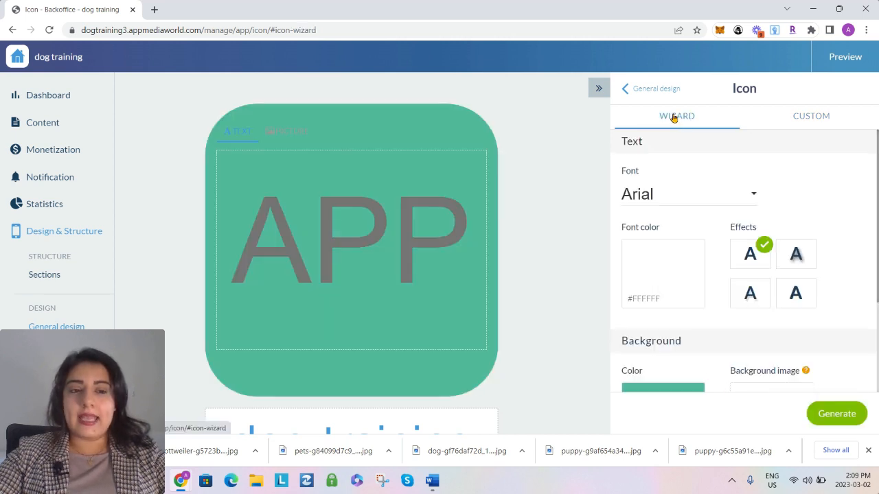
scroll(742, 284, "down", 2)
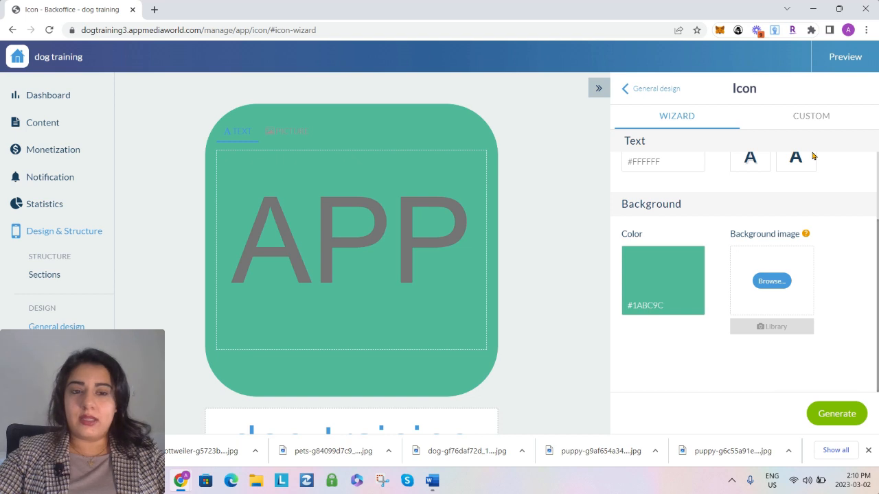
left_click(772, 283)
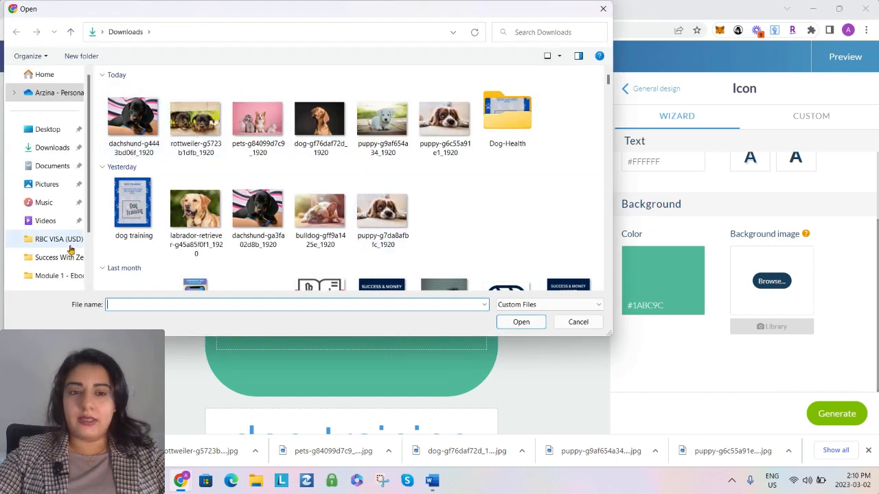
double_click(506, 115)
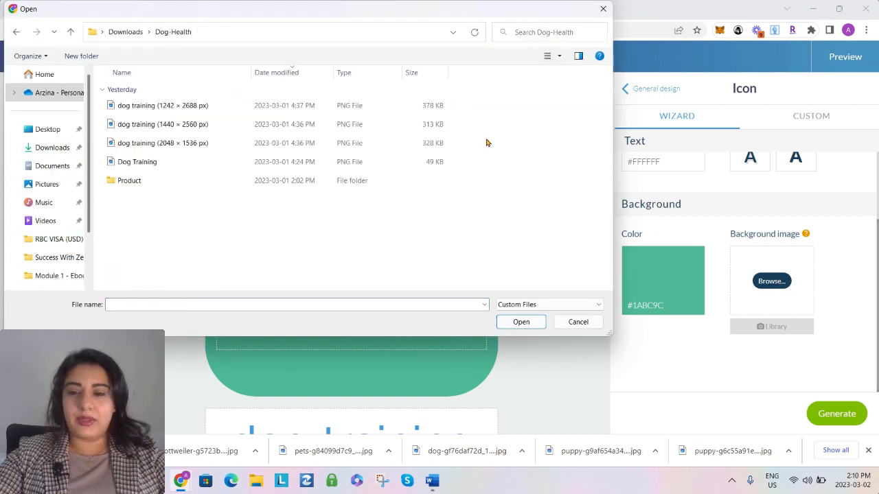
double_click(137, 165)
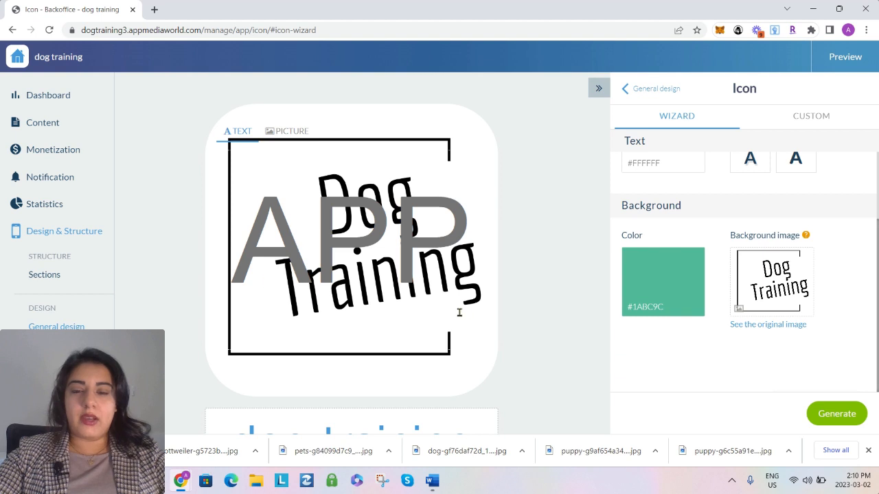
scroll(396, 348, "down", 1)
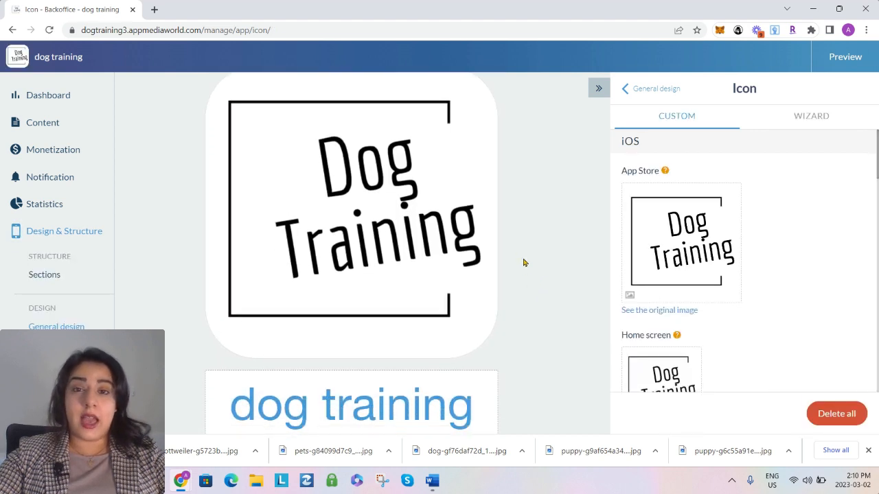
Examine the generated app icon, the wizard settings and the custom icon versions for iOS and Android
scroll(304, 391, "up", 1)
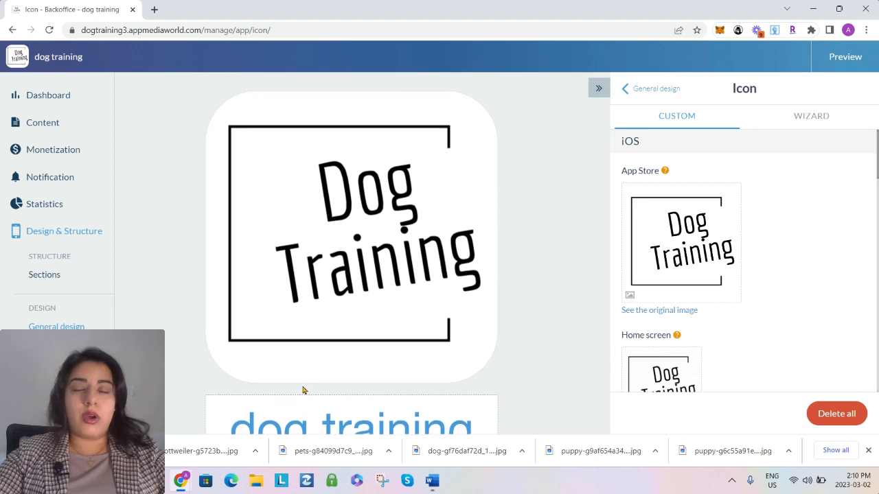
scroll(406, 361, "down", 1)
scroll(430, 269, "up", 1)
scroll(448, 249, "down", 1)
scroll(450, 248, "up", 1)
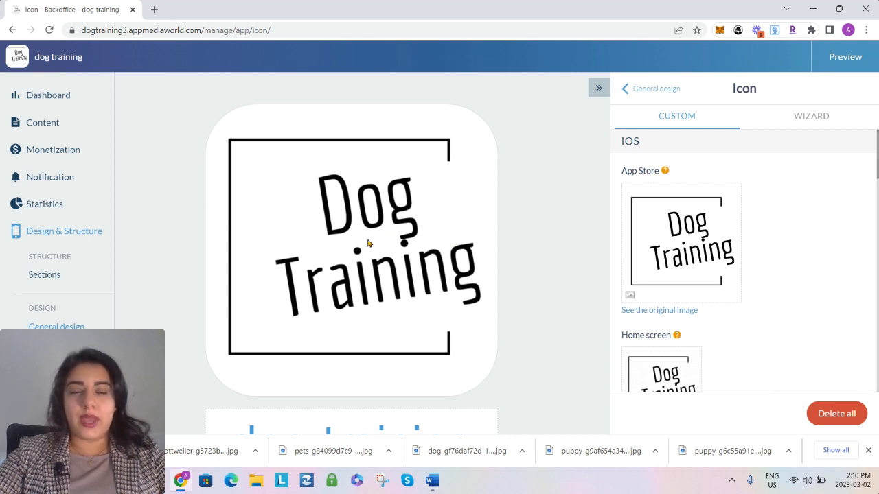
left_click(815, 117)
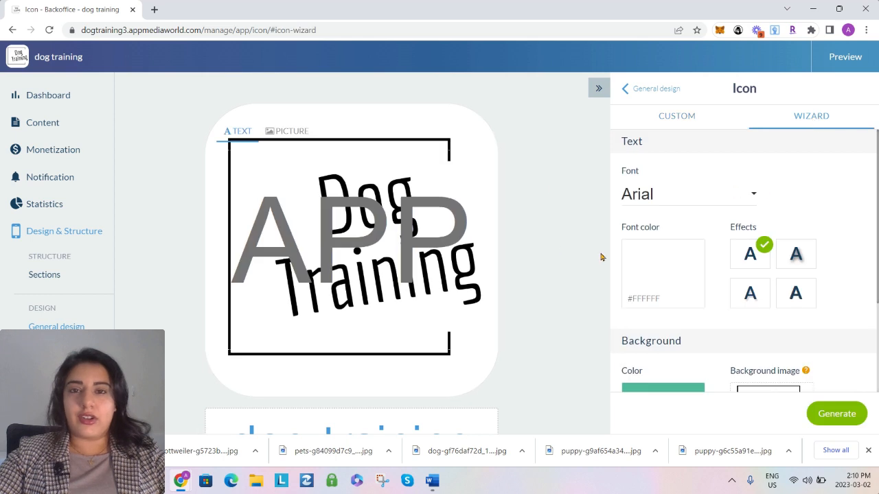
left_click(678, 118)
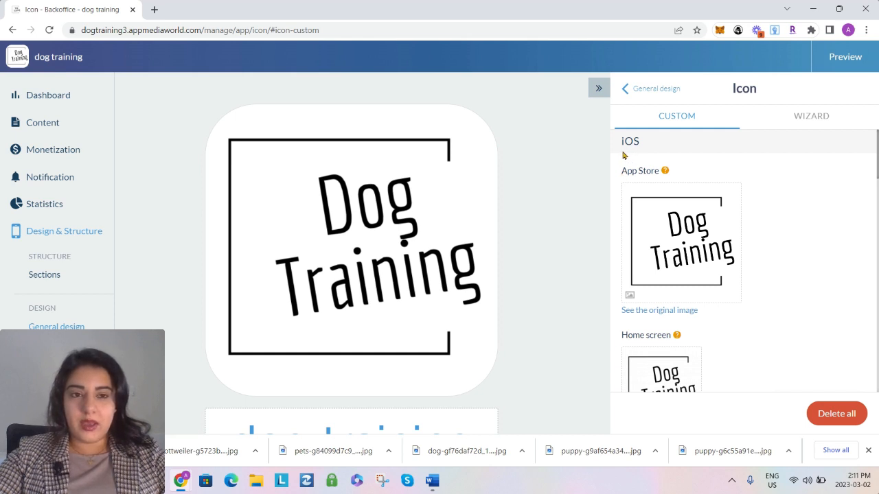
scroll(622, 216, "down", 3)
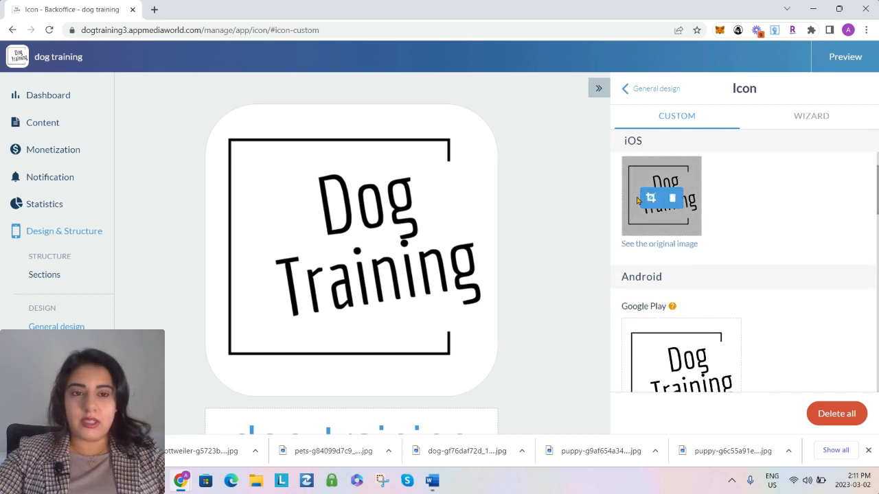
scroll(661, 236, "up", 1)
scroll(725, 271, "down", 7)
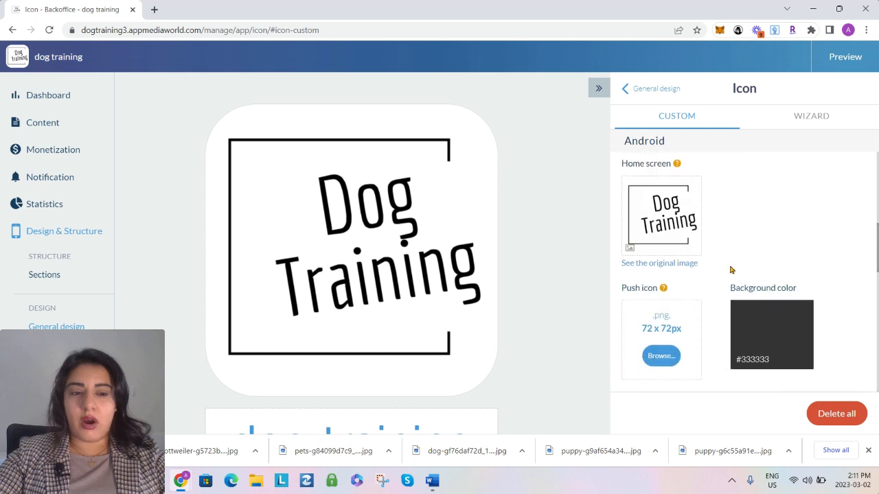
scroll(712, 274, "up", 10)
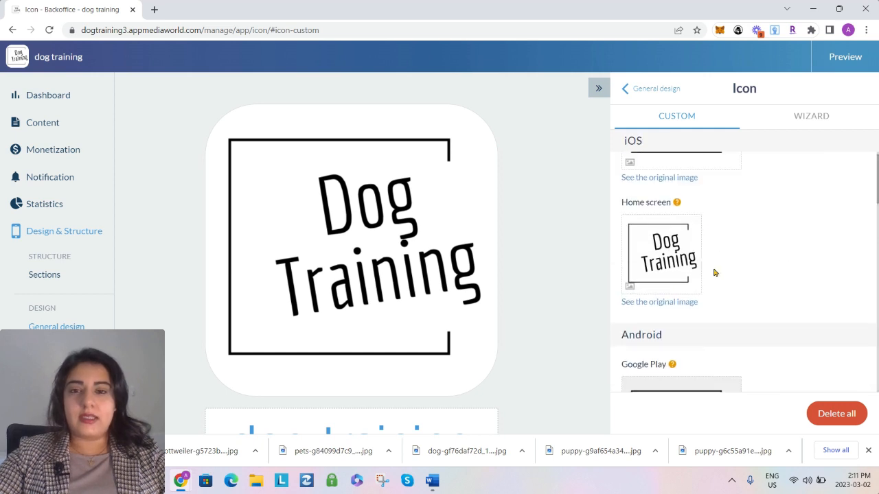
Open the launch screen settings in the general design and upload dog training (1242 × 2688 px) as the iOS splash screen
left_click(638, 91)
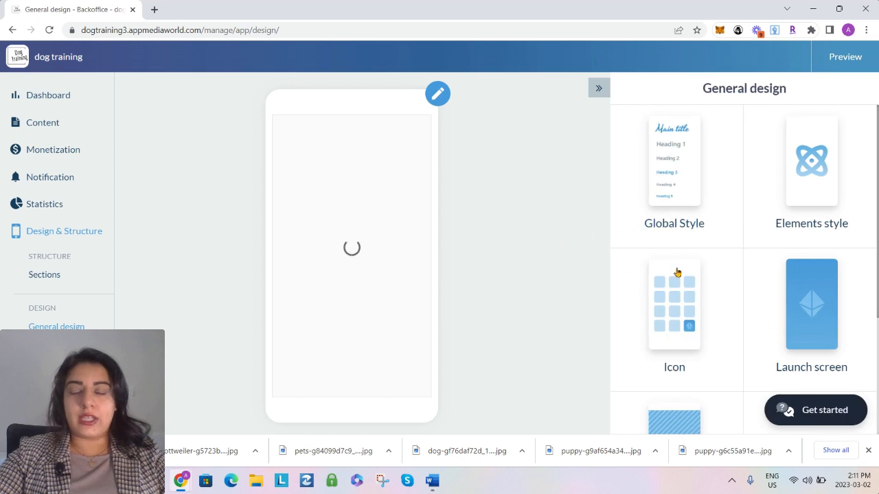
left_click(815, 320)
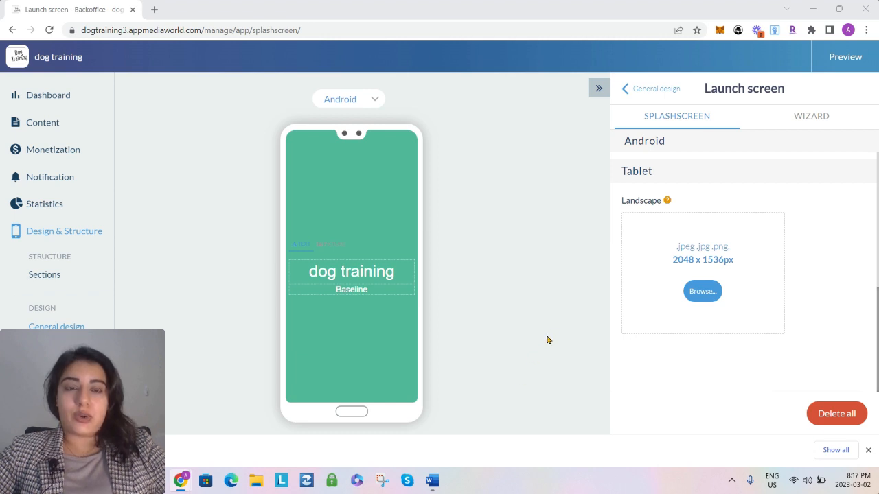
scroll(705, 336, "up", 5)
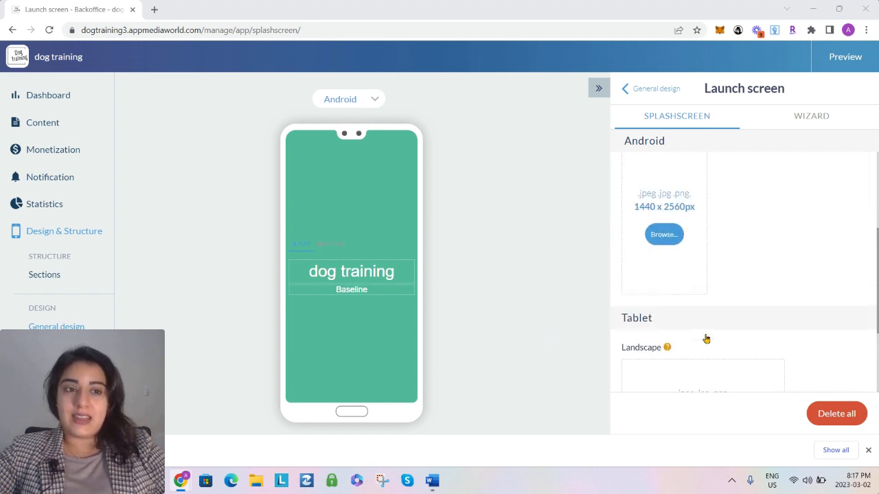
scroll(706, 339, "up", 1)
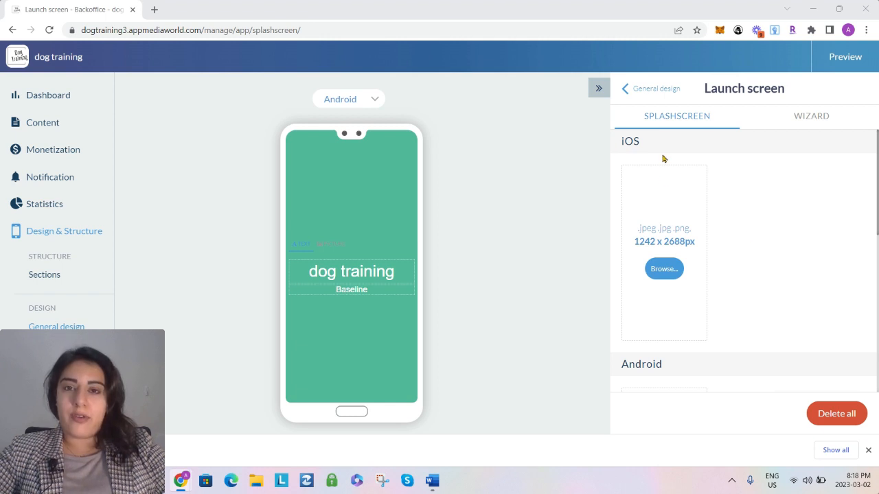
scroll(721, 275, "down", 2)
scroll(739, 256, "down", 3)
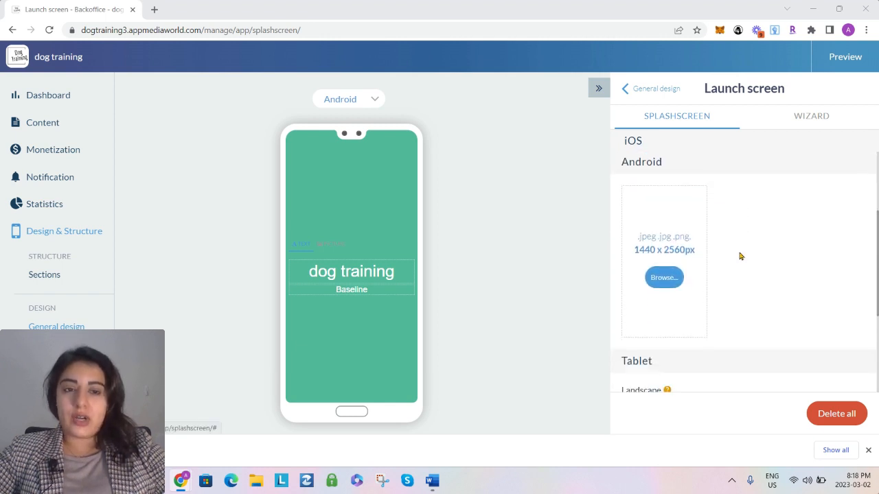
scroll(739, 309, "up", 3)
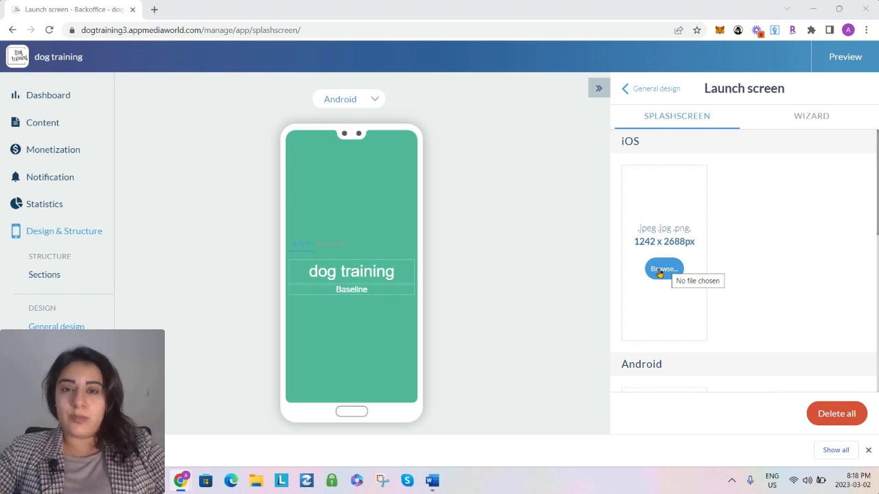
left_click(660, 269)
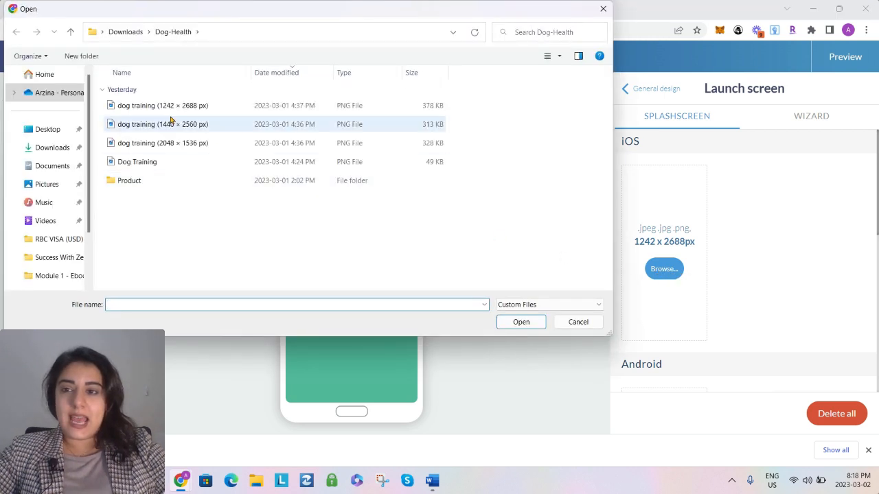
double_click(170, 112)
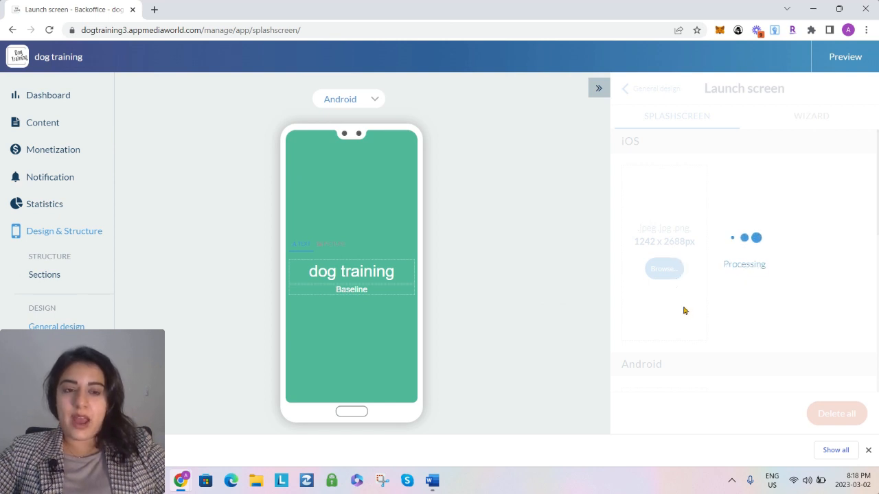
Upload dog training (1440 × 2560 px) as the Android splash screen
scroll(683, 310, "down", 3)
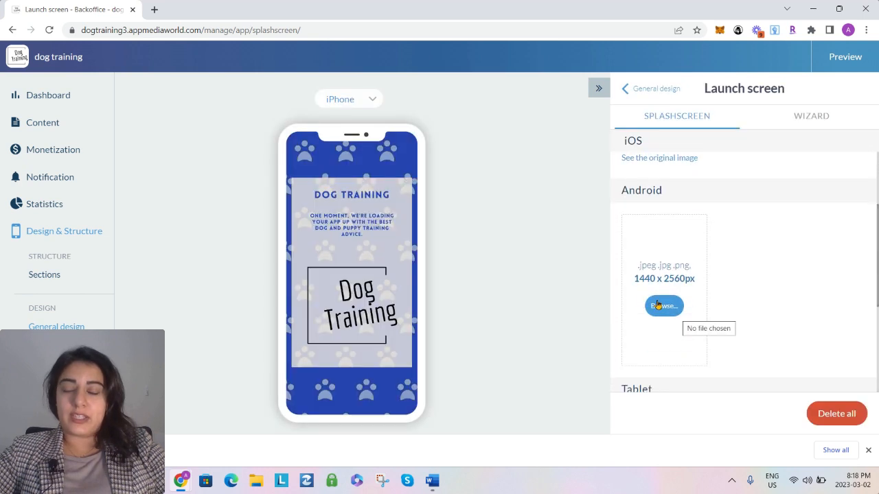
left_click(657, 307)
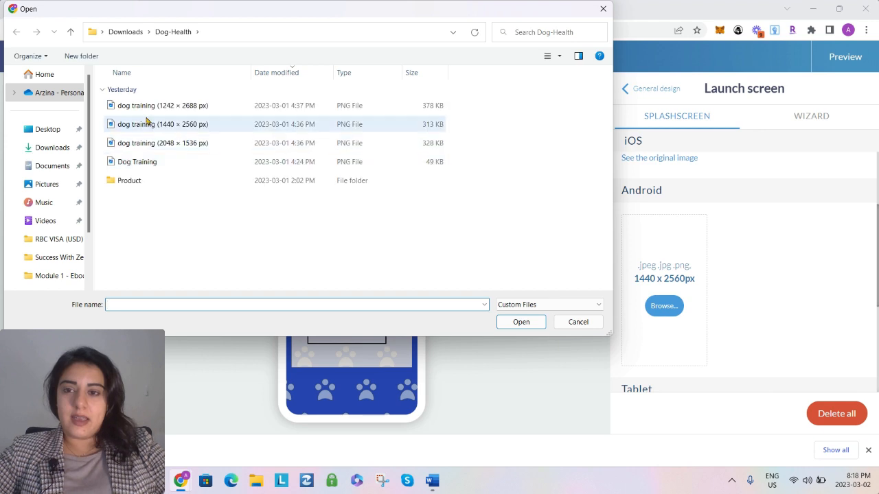
double_click(147, 122)
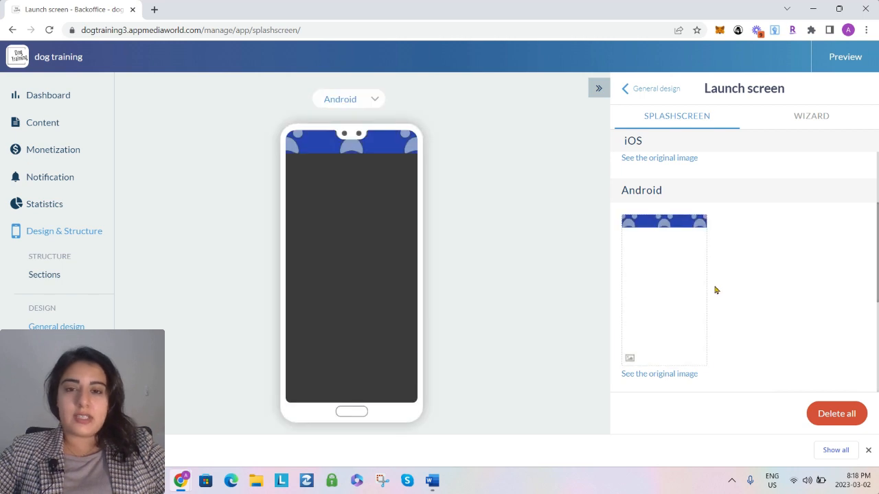
Upload dog training (2048 × 1536 px) as the tablet landscape splash screen and review the Android and iOS images
scroll(714, 289, "down", 3)
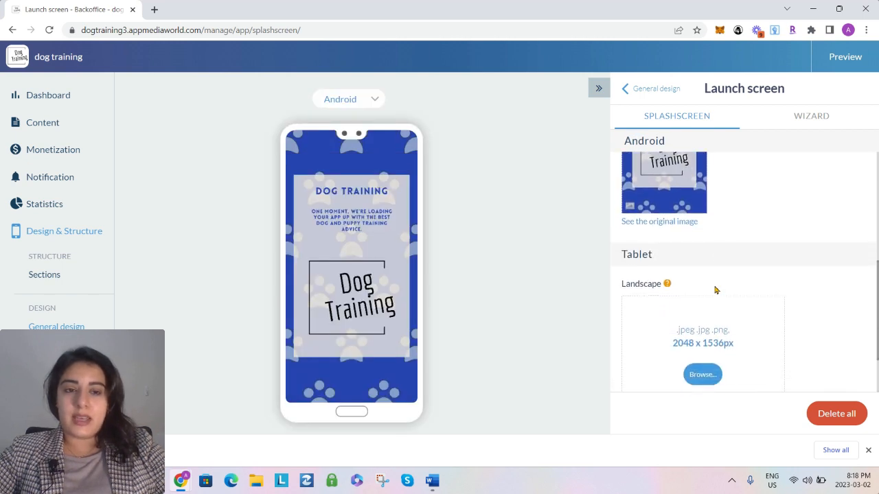
left_click(699, 300)
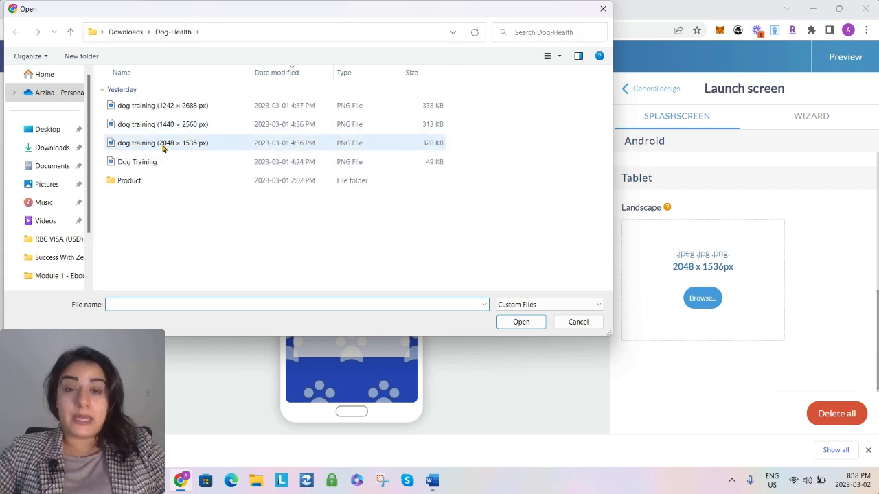
double_click(162, 145)
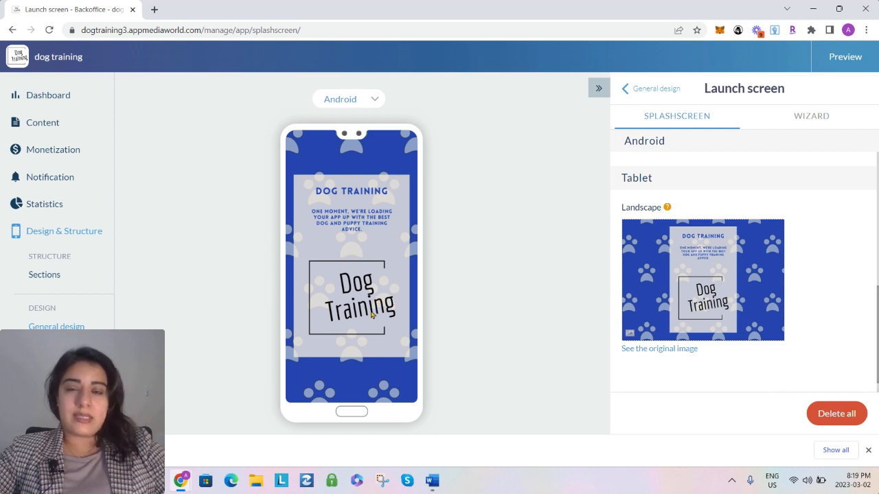
scroll(795, 302, "up", 5)
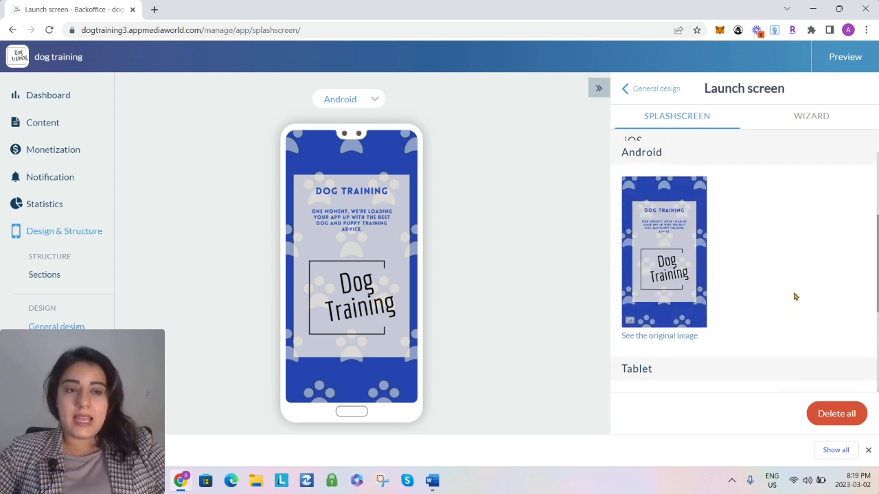
scroll(794, 296, "up", 5)
mouse_move(651, 241)
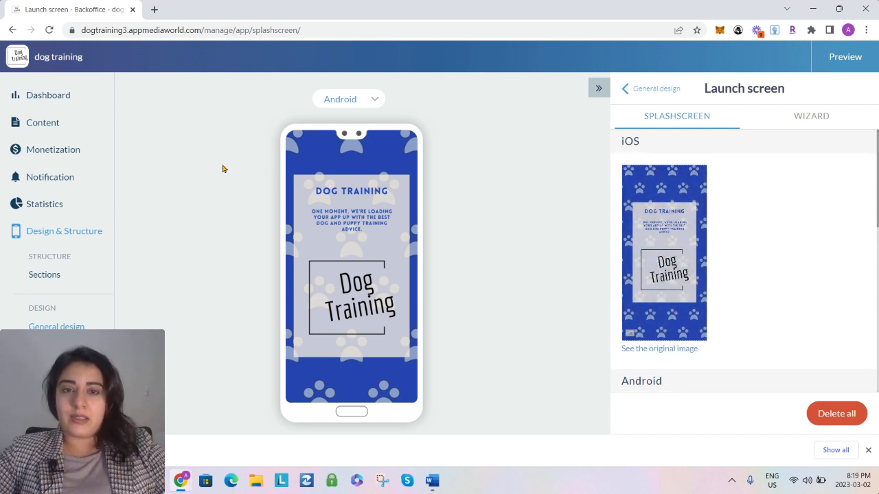
Open the Android submission for Google Play from the dashboard overview
left_click(49, 100)
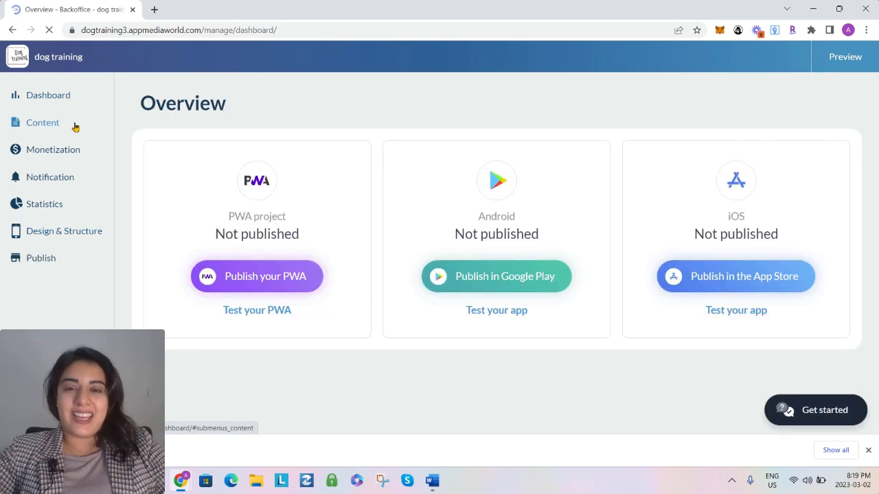
left_click(468, 285)
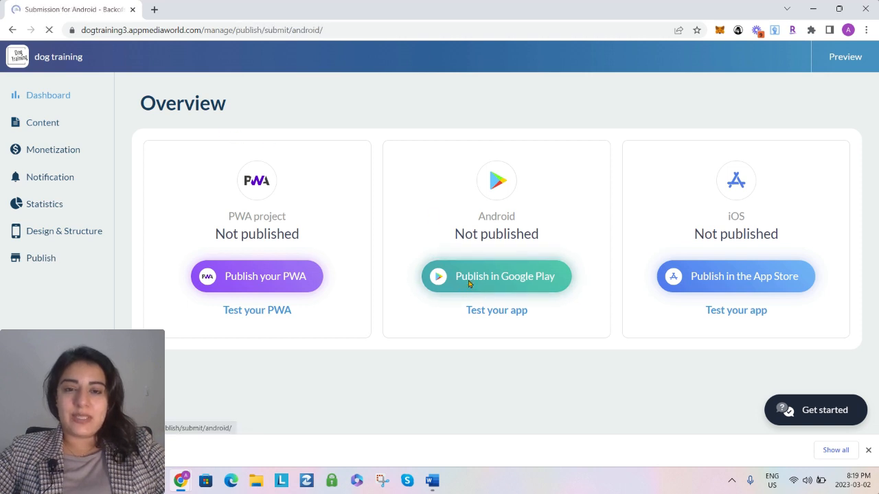